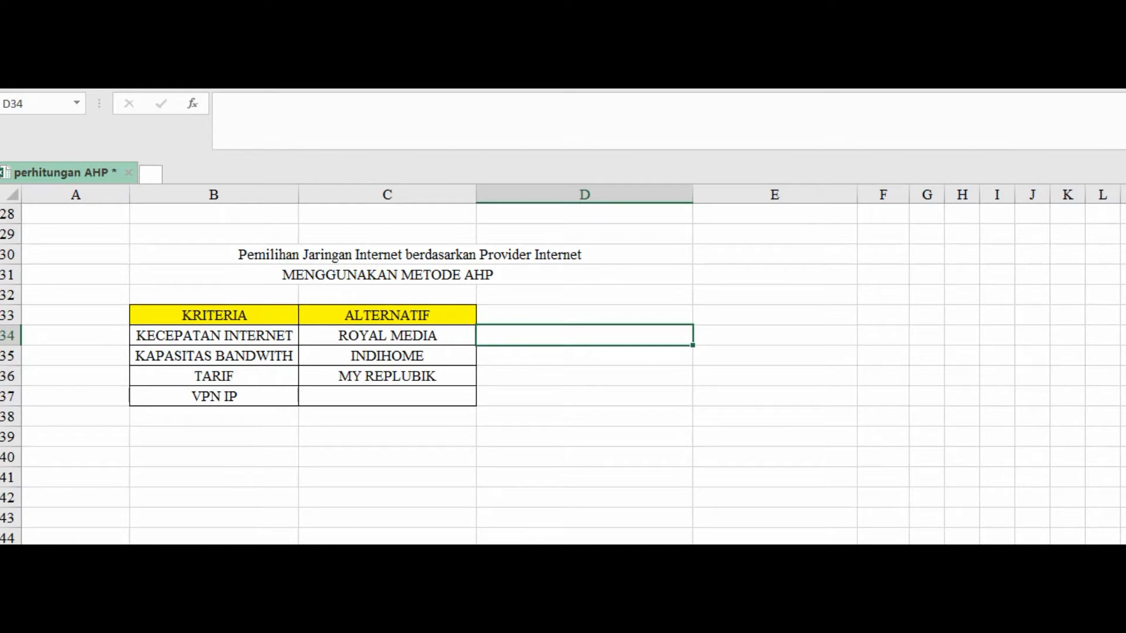
Examine the internet provider selection hierarchy, the pairwise comparison scale table and the random consistency index table on Sheet1.
scroll(564, 376, "up", 5)
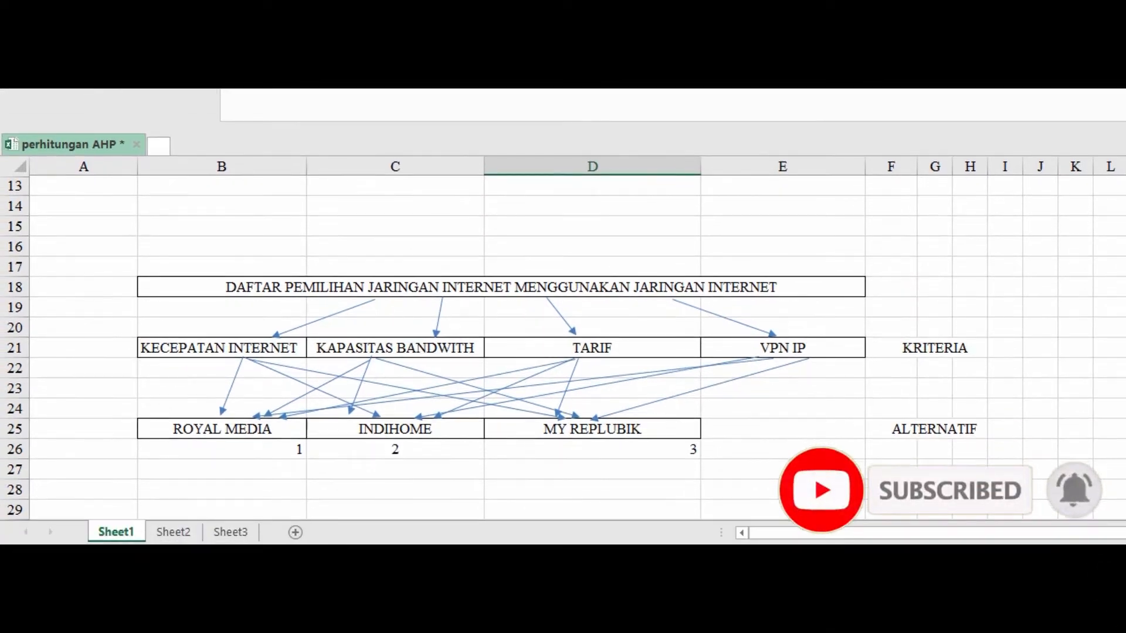
scroll(563, 346, "up", 4)
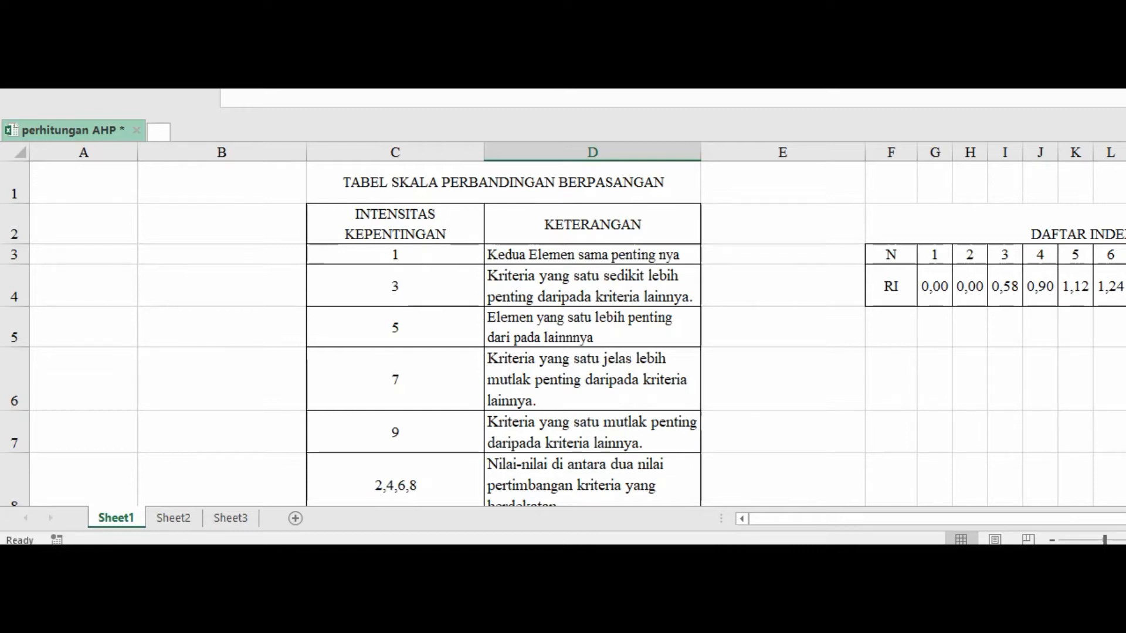
left_click(394, 286)
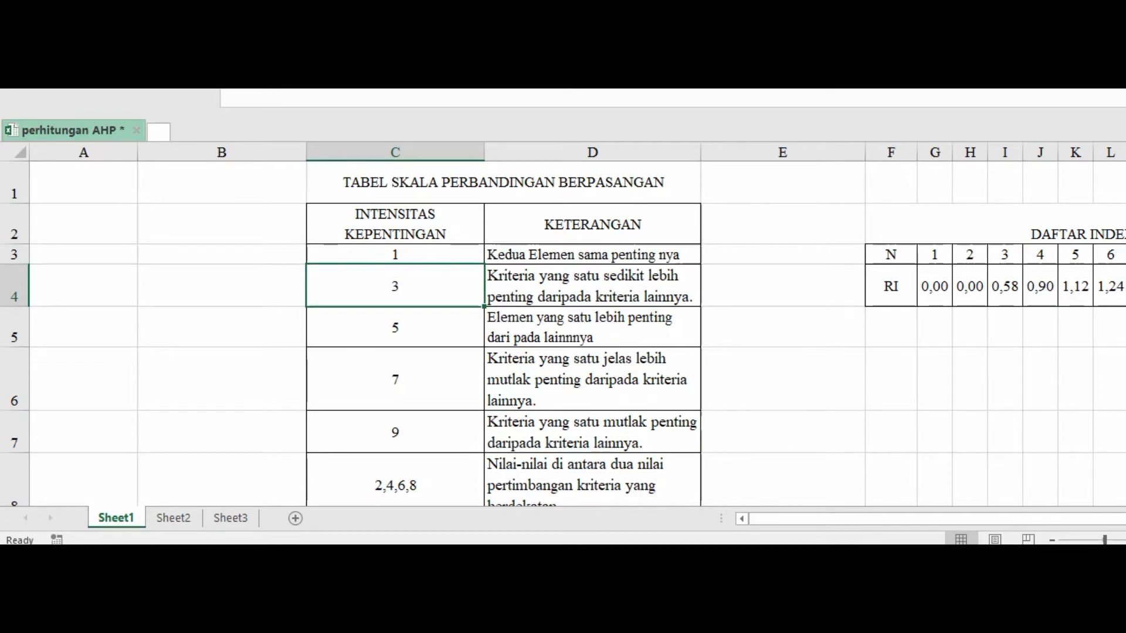
left_click(395, 327)
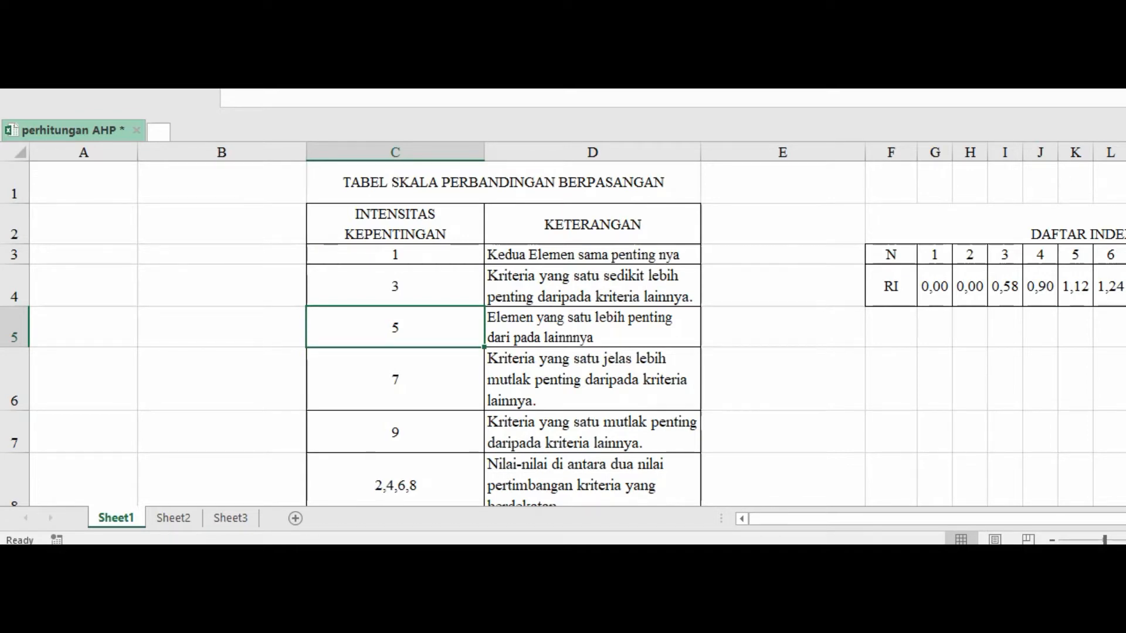
left_click_drag(827, 519, 872, 519)
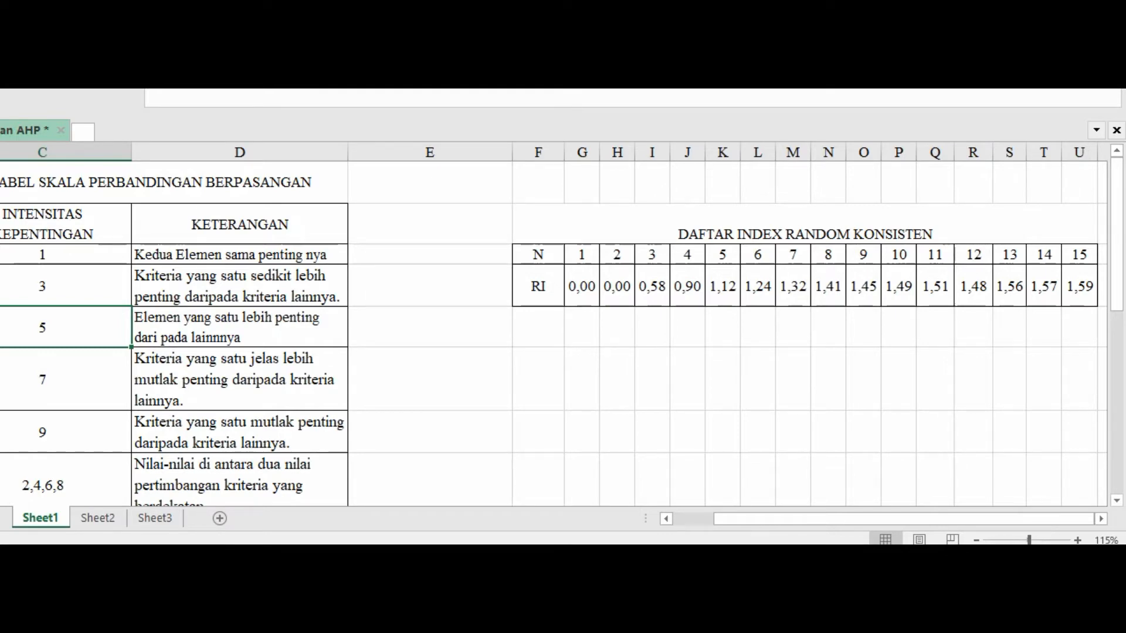
left_click_drag(903, 519, 863, 519)
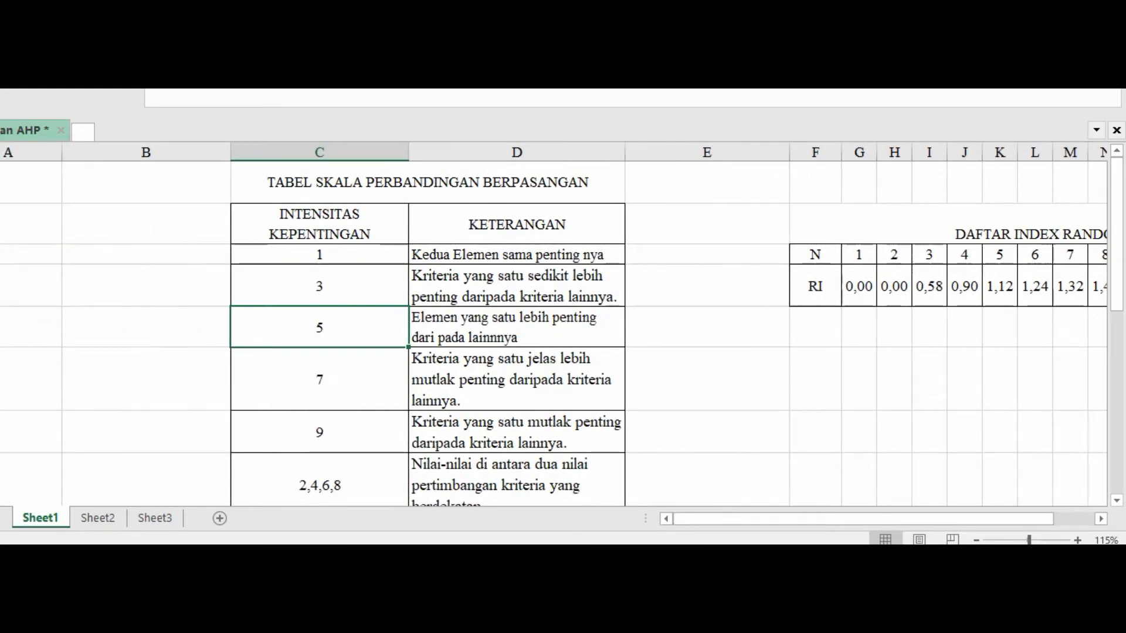
left_click(708, 326)
scroll(708, 326, "down", 7)
scroll(563, 333, "down", 8)
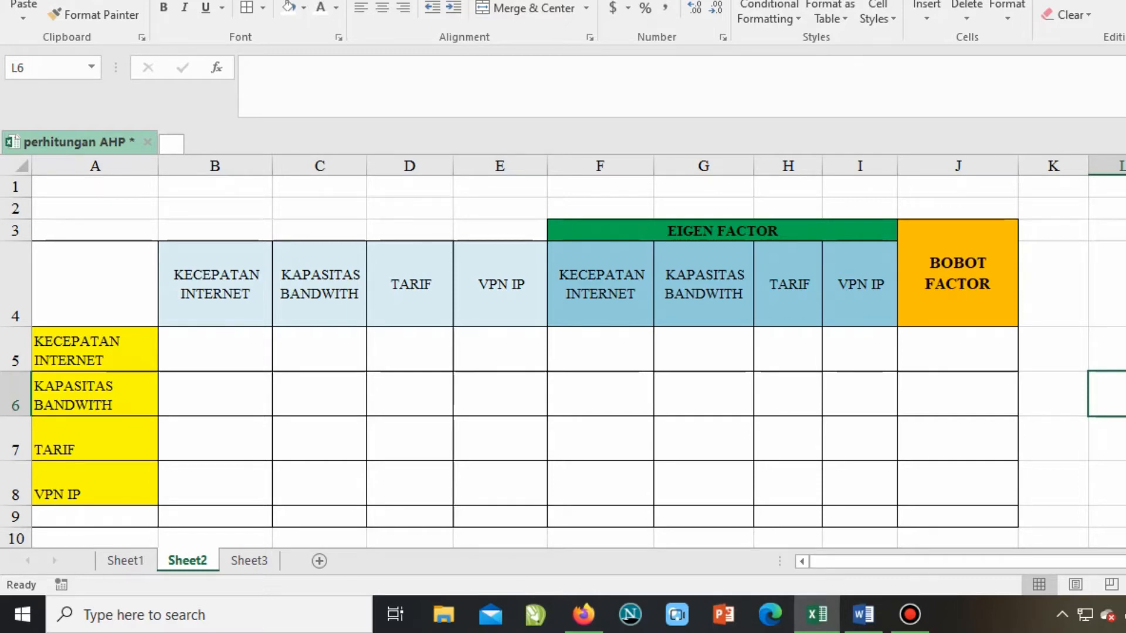
On Sheet2, enter 1 in cell B5 and apply a black font colour to the diagonal cells B5 and C6.
left_click(215, 349)
type("1")
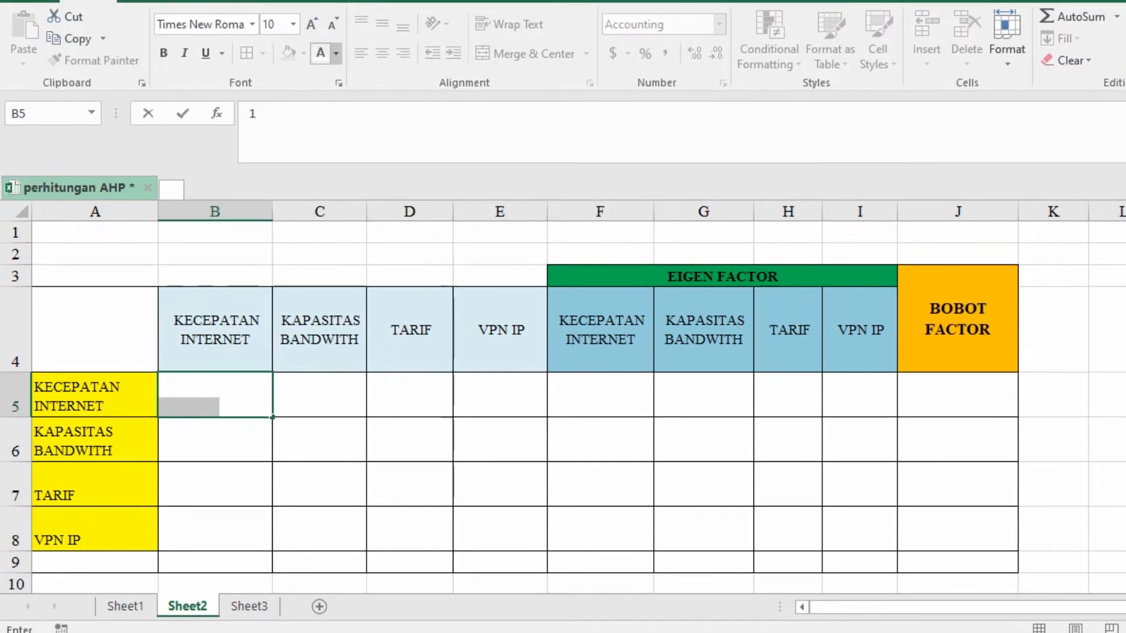
left_click(336, 7)
left_click(369, 77)
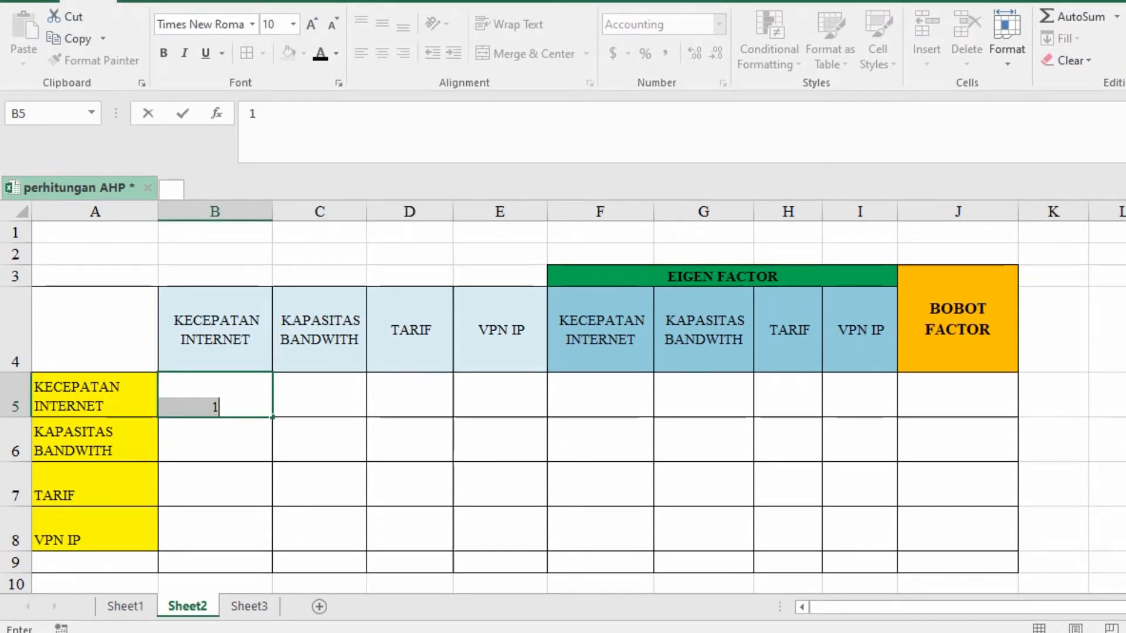
left_click(320, 439)
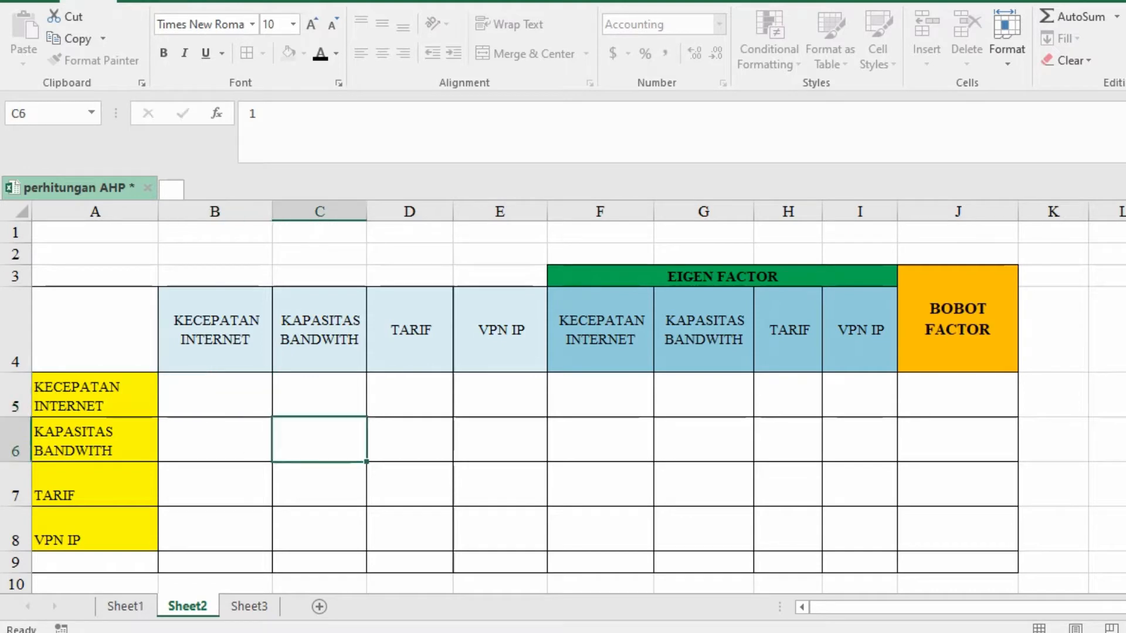
left_click(320, 54)
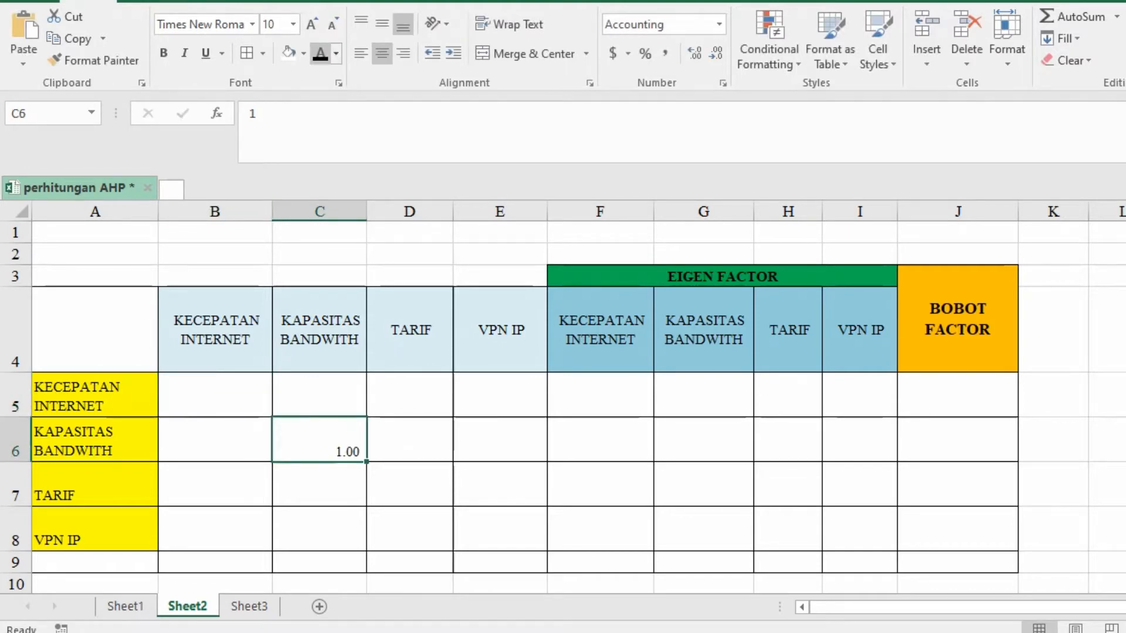
left_click(409, 529)
left_click(215, 350)
left_click(320, 8)
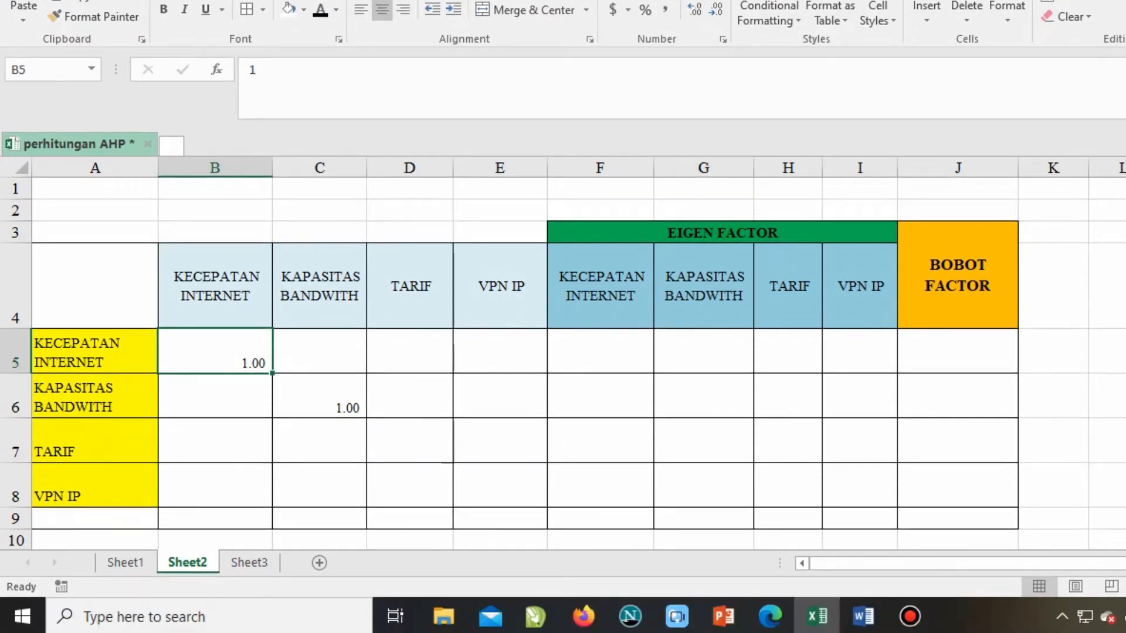
Apply the black font colour to the remaining diagonal cells D7 and E8 of the comparison matrix.
left_click(409, 441)
left_click(321, 10)
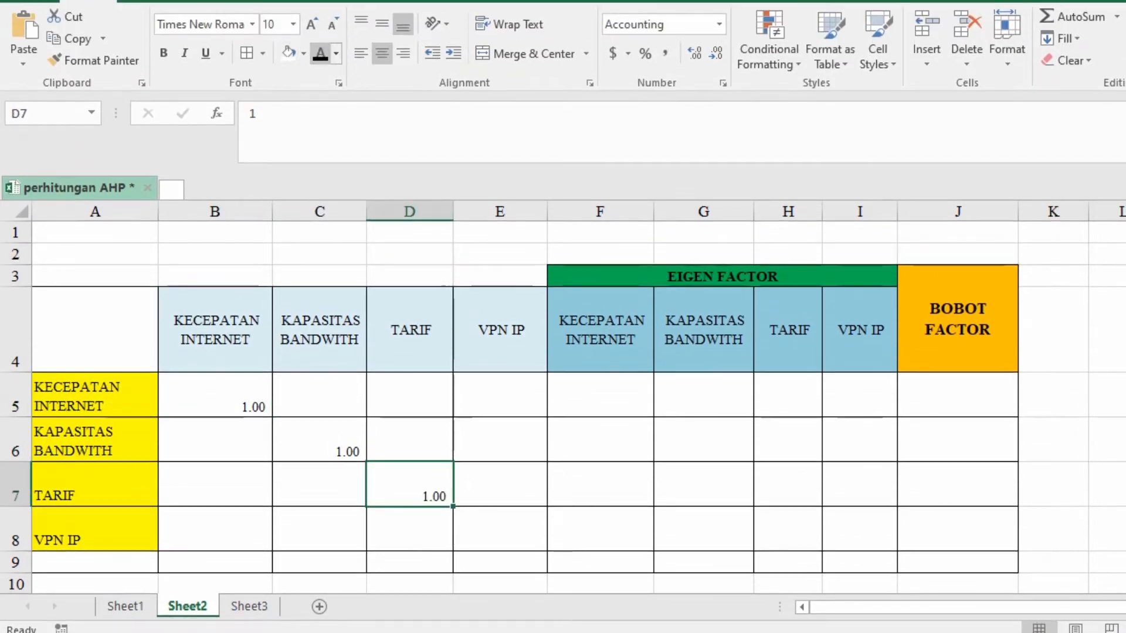
left_click(499, 501)
left_click(320, 26)
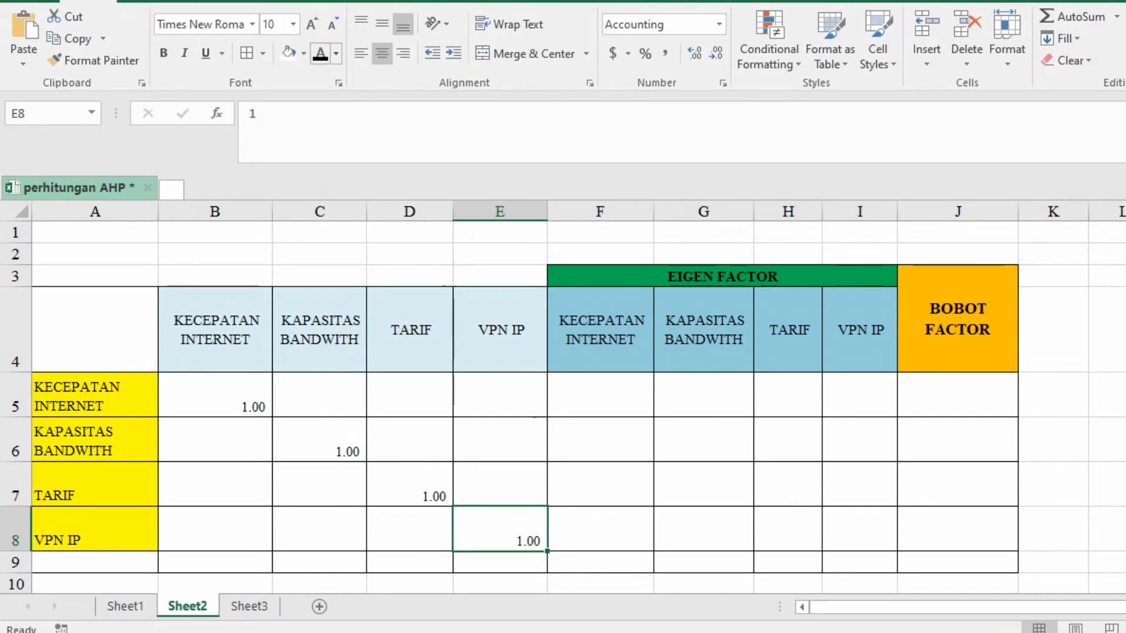
Reveal the hidden KECEPATAN INTERNET versus KAPASITAS BANDWITH value in C5 with a black font colour.
left_click(600, 483)
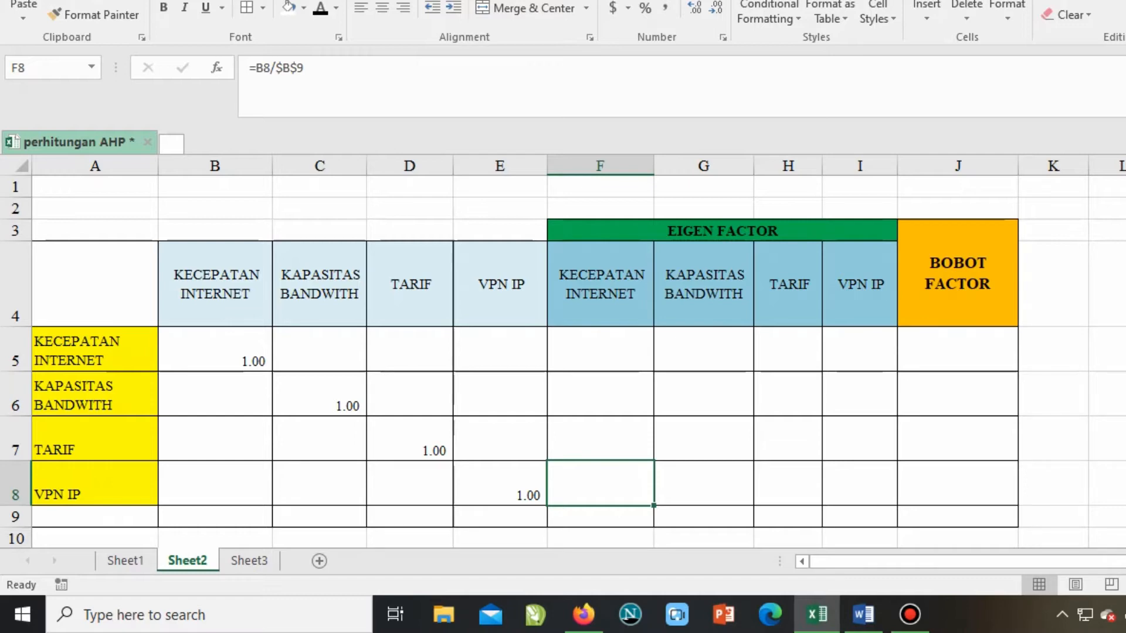
left_click(319, 349)
left_click(321, 8)
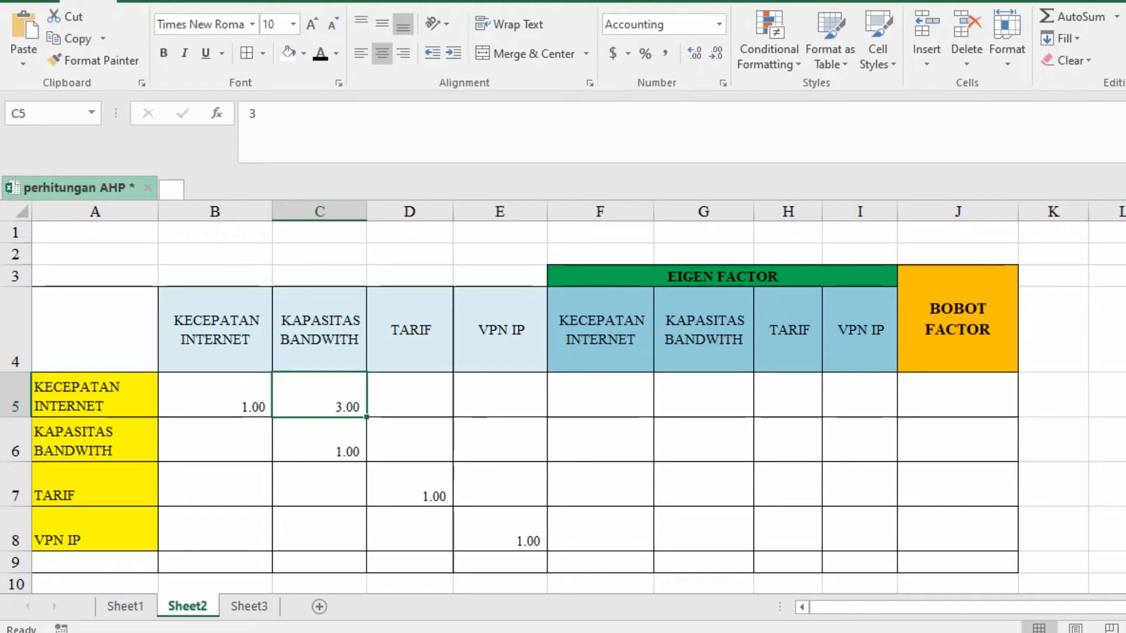
Clear the hidden formula in cell B6 and set the cell's font colour to black.
left_click(215, 440)
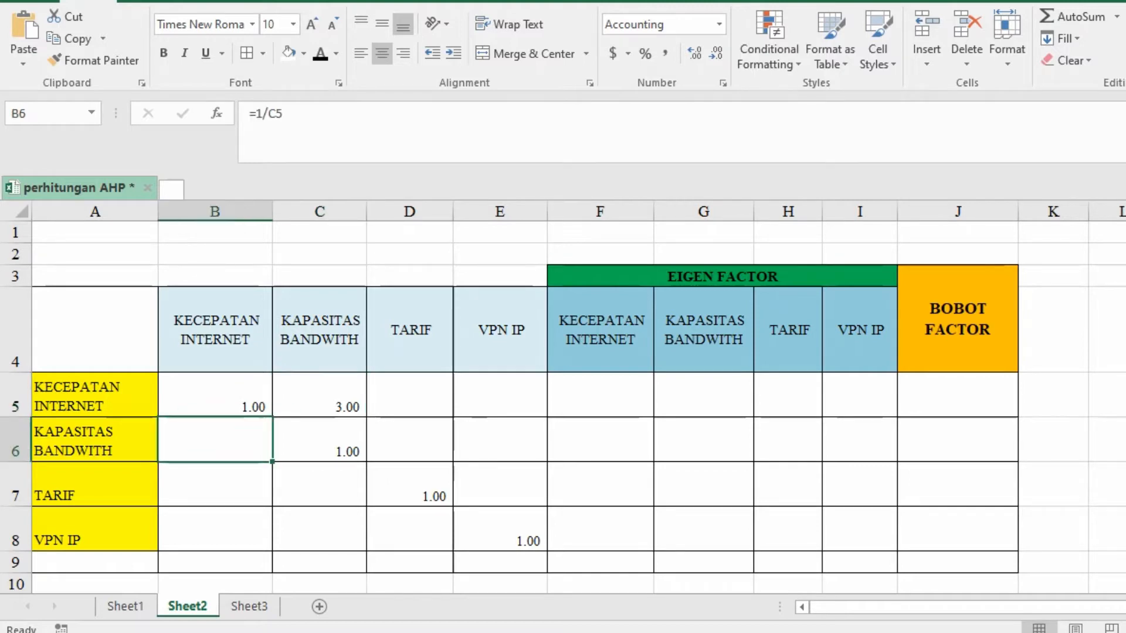
type("=")
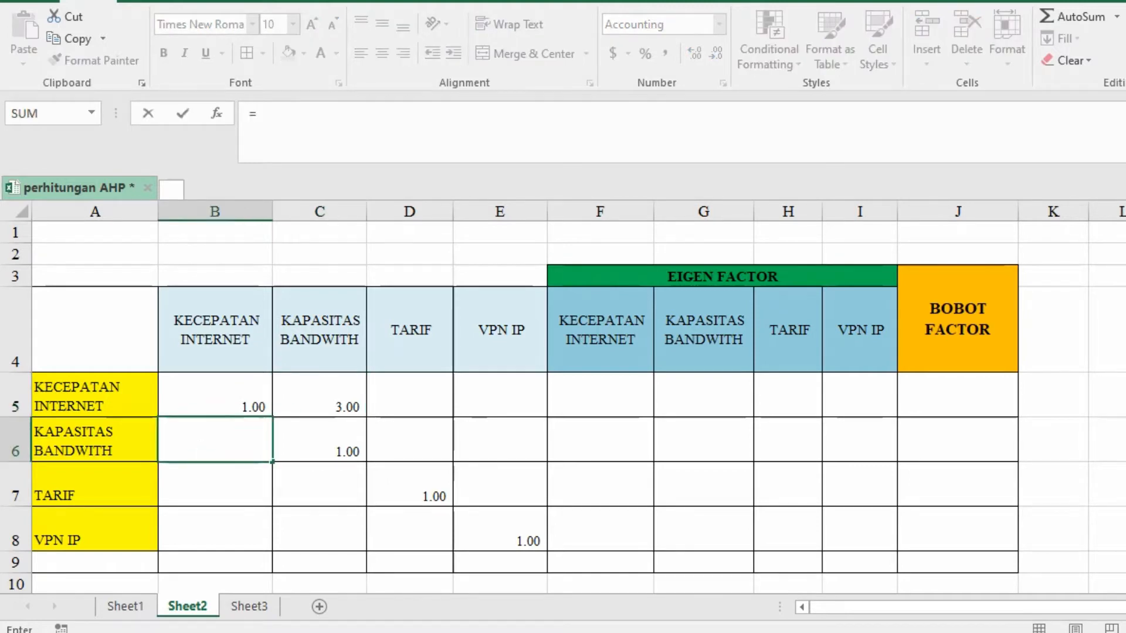
key("BackSpace")
key("Down")
key("Down")
key("Up")
key("Up")
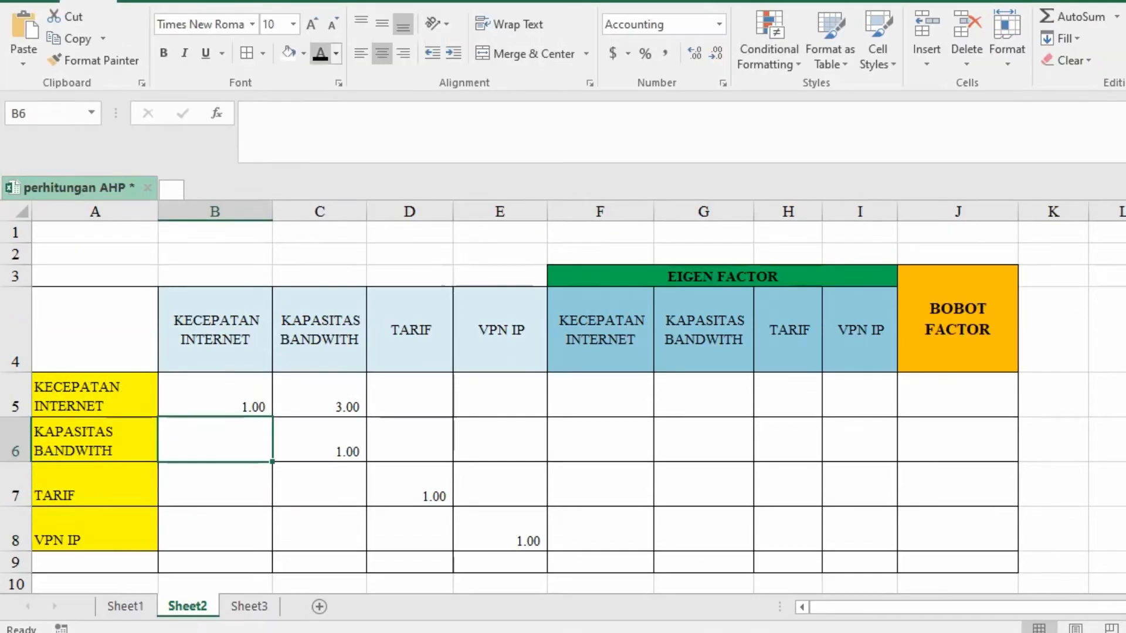
Enter the reciprocal formula =1/C5 in cell B6.
left_click(215, 431)
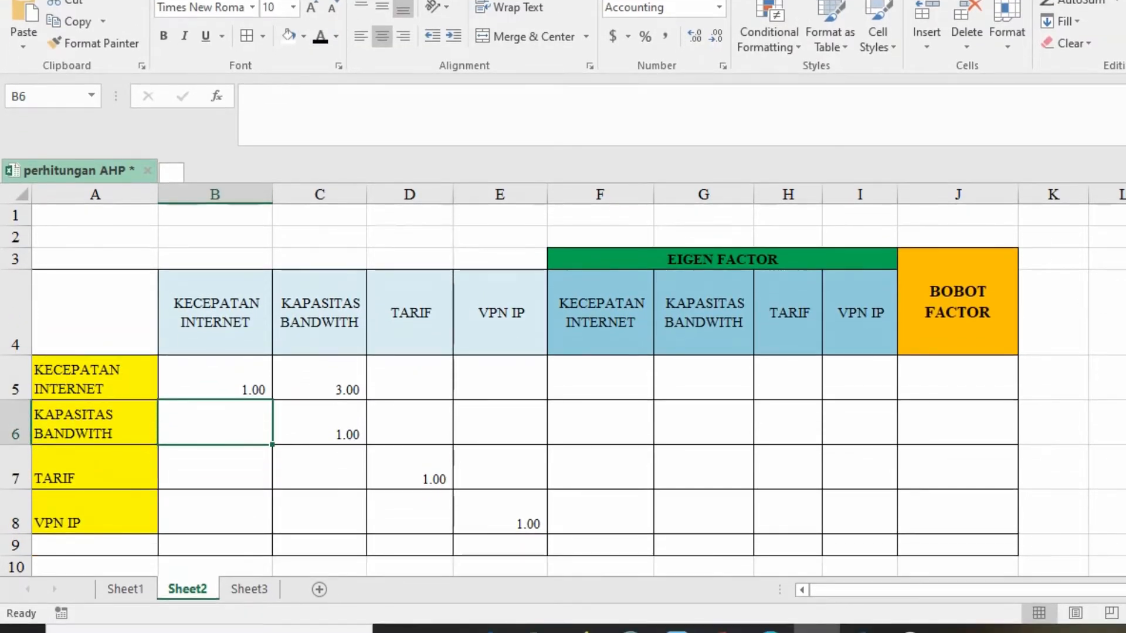
type("=")
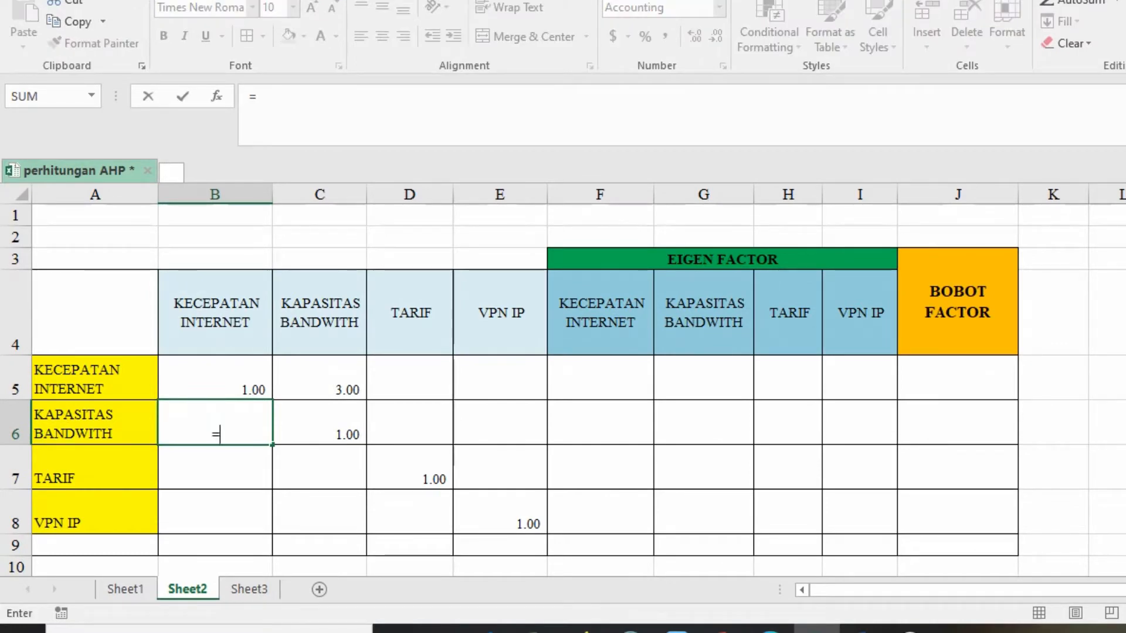
type("1/")
left_click(320, 377)
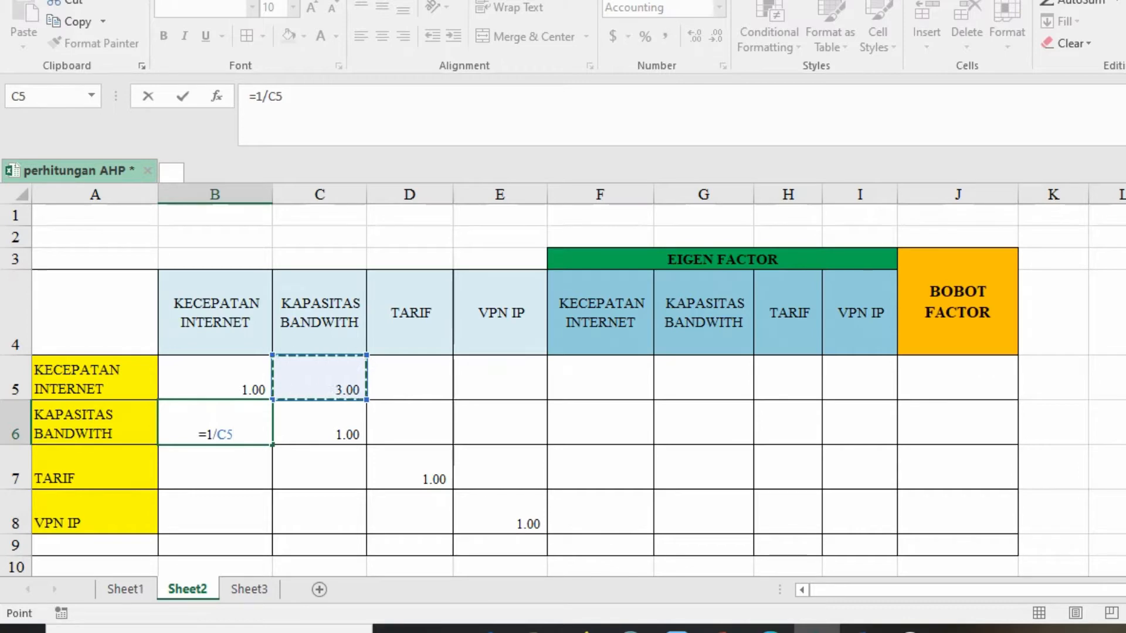
key("Return")
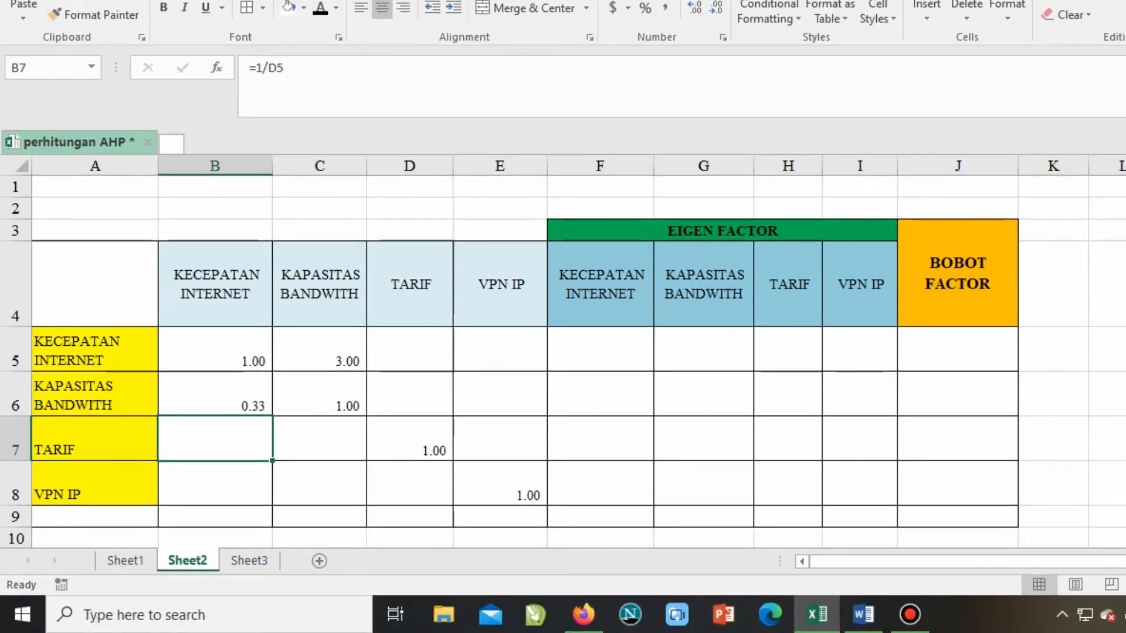
Check the comparison scale on Sheet1 and apply the black font colour to the KECEPATAN INTERNET versus TARIF value in D5 on Sheet2.
left_click(319, 349)
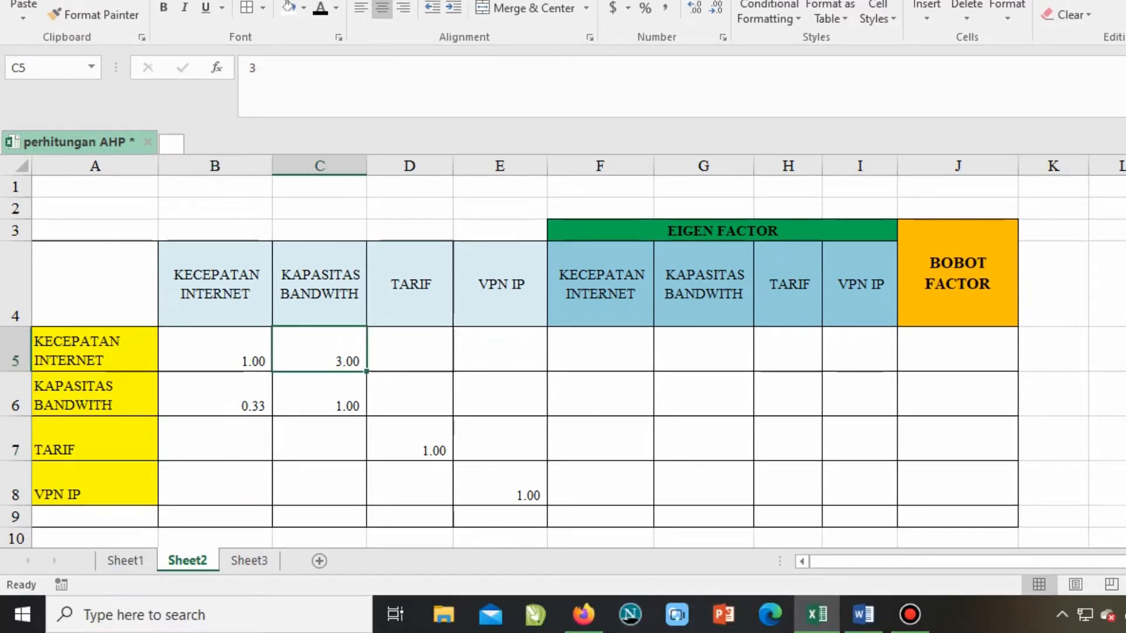
key("ctrl+Page_Up")
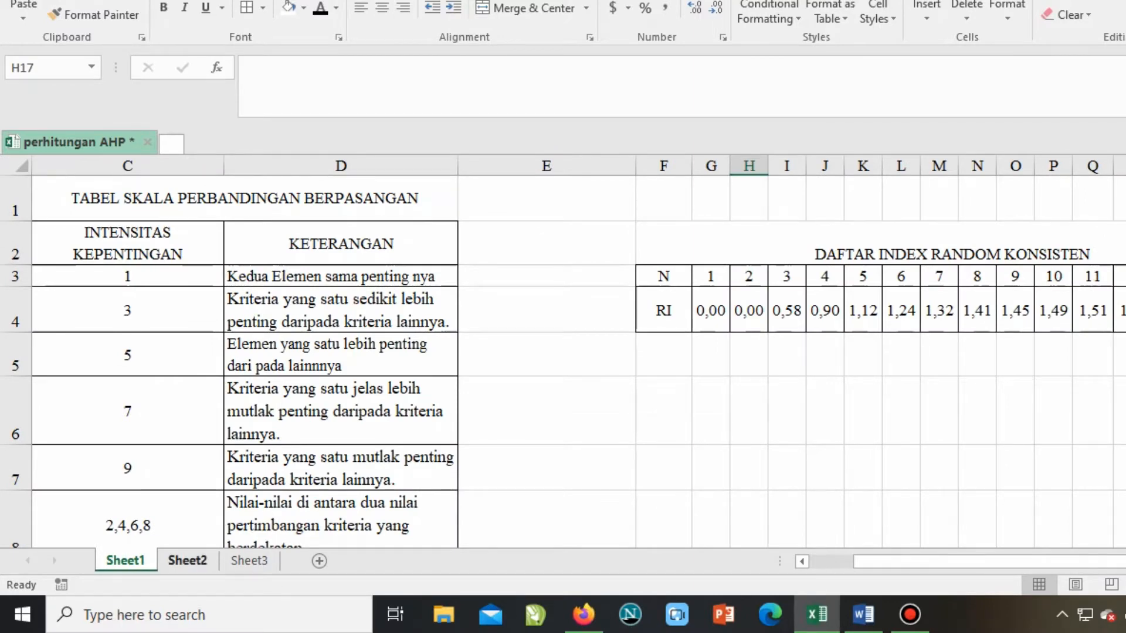
left_click(187, 561)
left_click(409, 349)
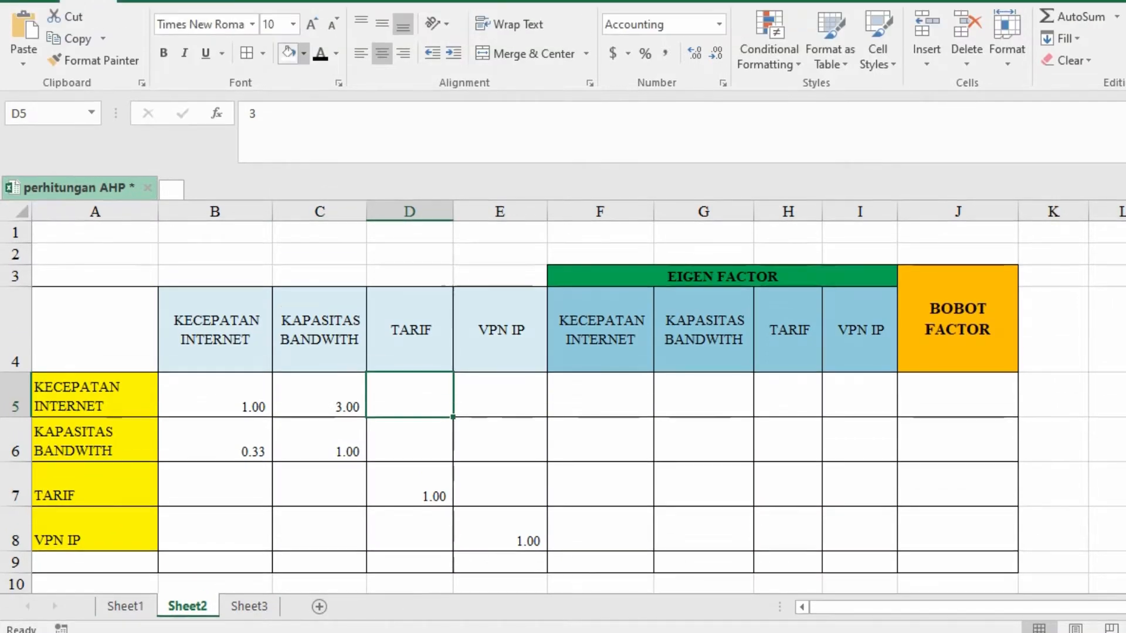
left_click(321, 52)
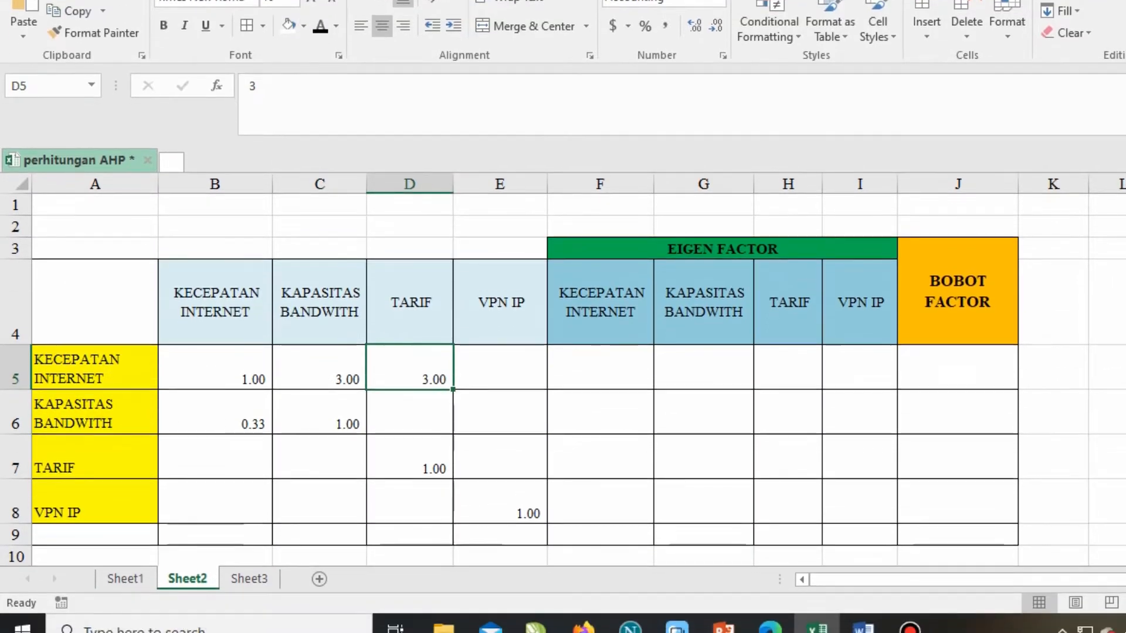
Clear the hidden formula in cell B7 and set the cell's font colour to black.
left_click(215, 484)
type("=1/D5")
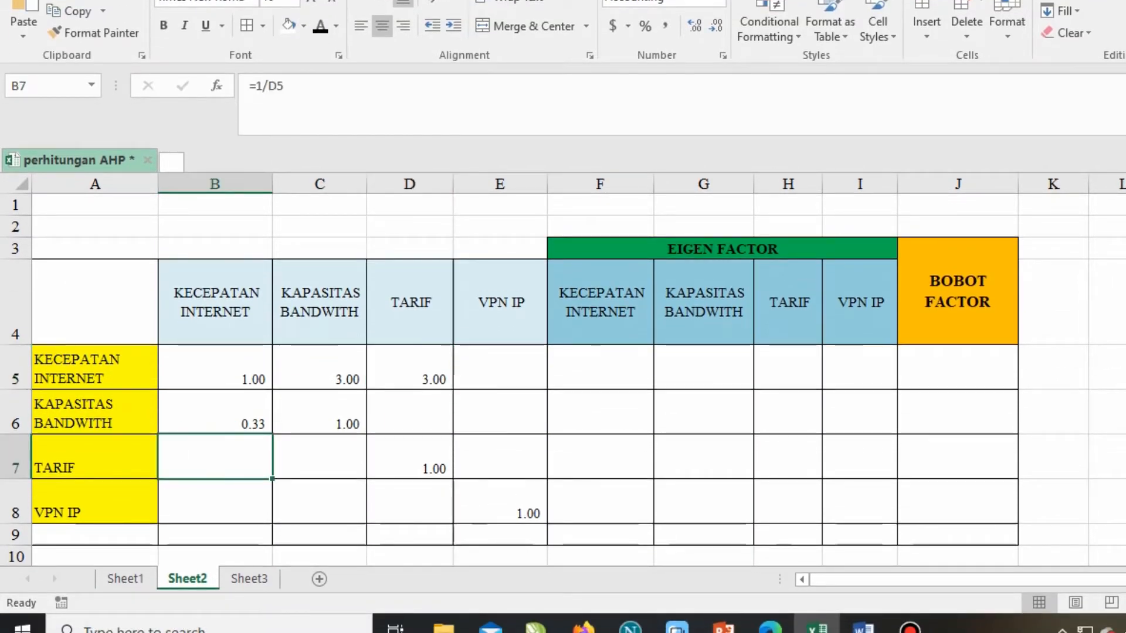
type("=")
key("Escape")
key("Down")
key("Up")
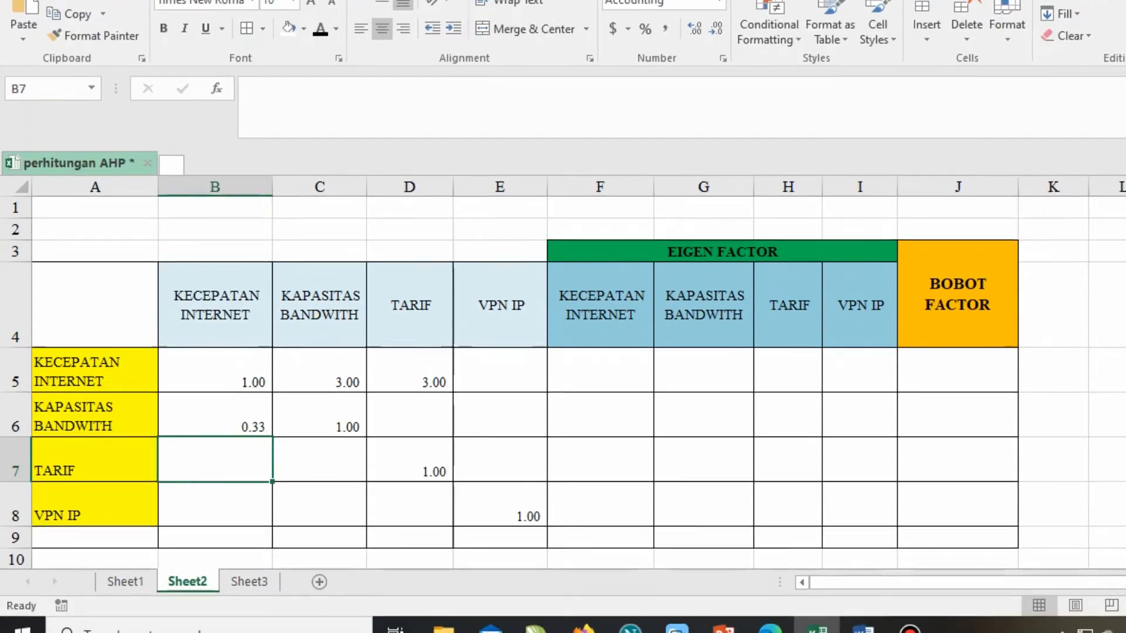
key("Down")
key("Up")
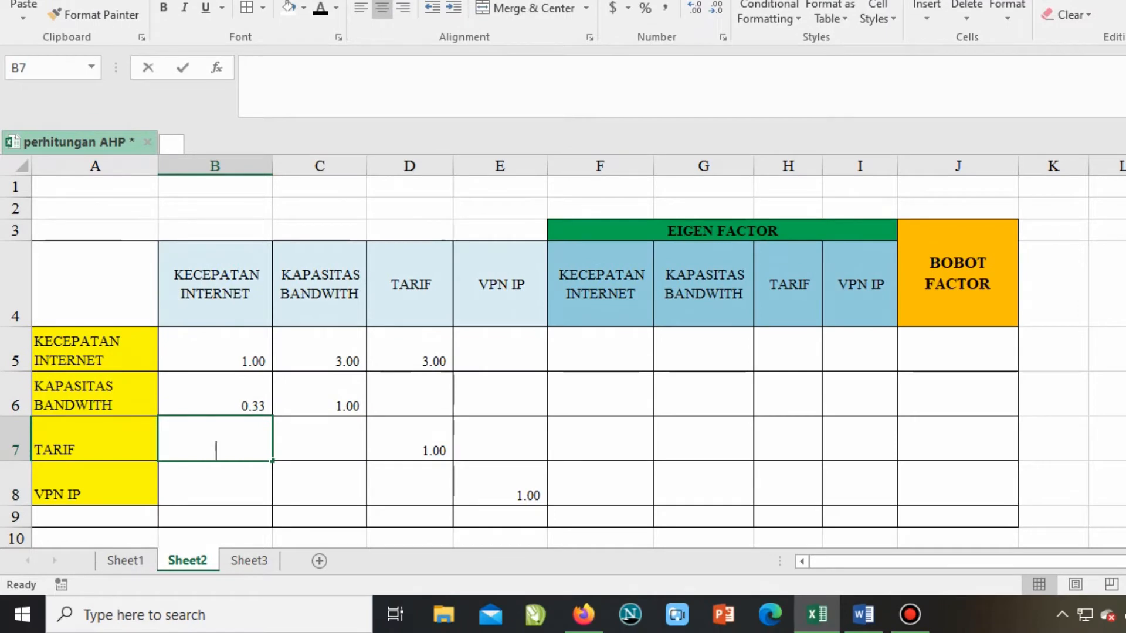
Enter the reciprocal formula =1/D5 in cell B7.
type("=1/")
left_click(410, 349)
key("Return")
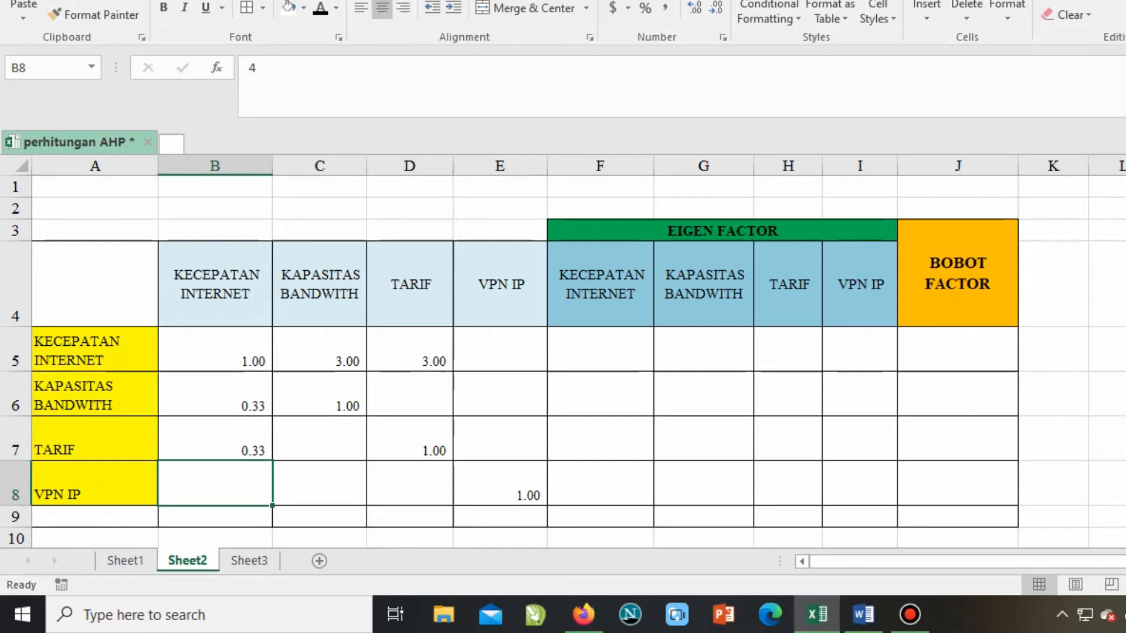
Clear the formula in cell E5 and apply the black font colour to the VPN IP versus KECEPATAN INTERNET value in B8.
left_click(500, 349)
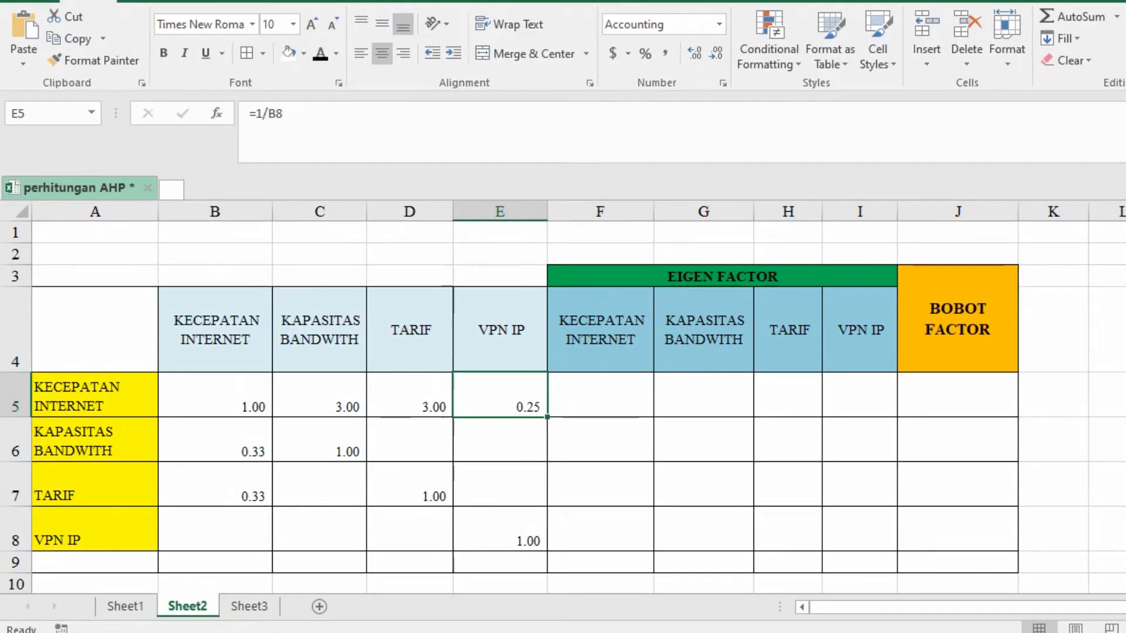
key("BackSpace")
left_click(95, 394)
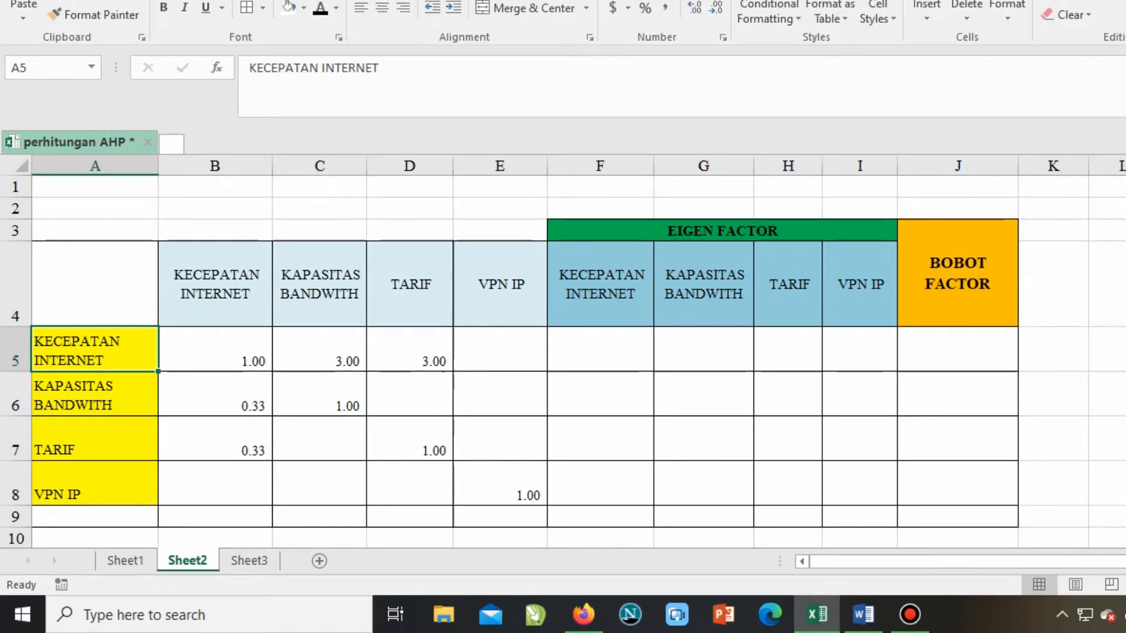
left_click(214, 483)
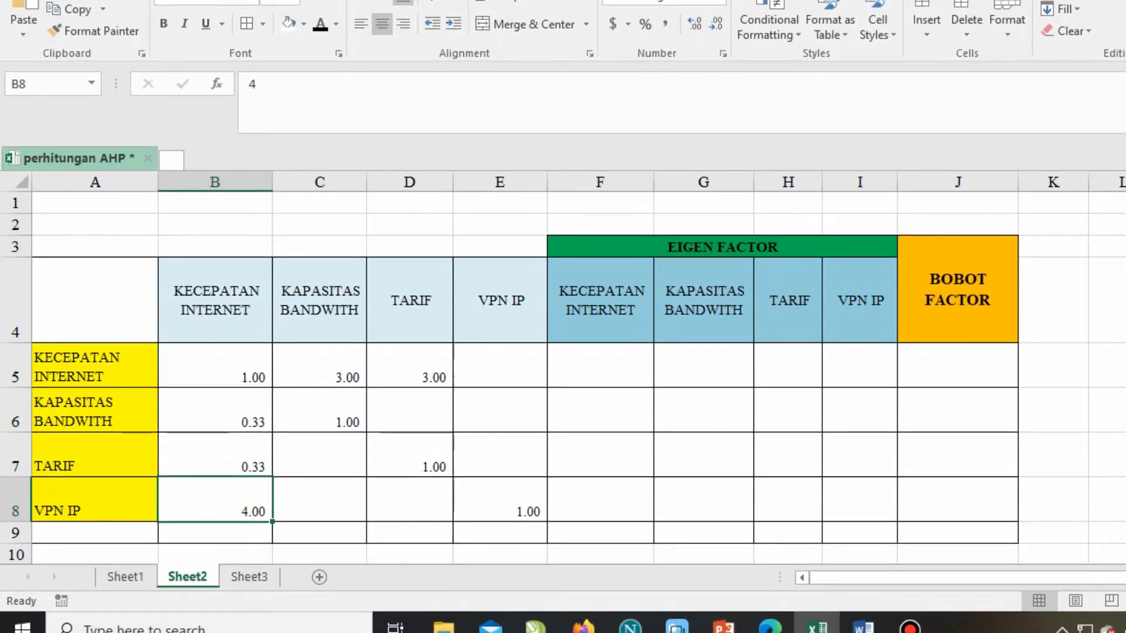
left_click(500, 373)
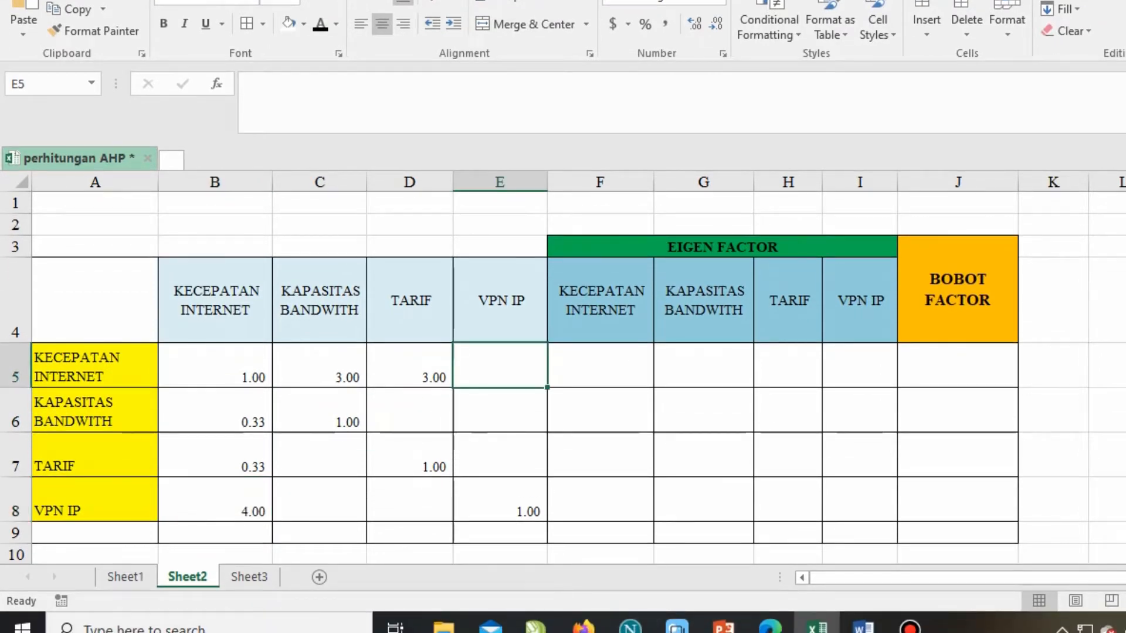
Enter the reciprocal formula =1/B8 in cell E5 for KECEPATAN INTERNET versus VPN IP.
type("1/")
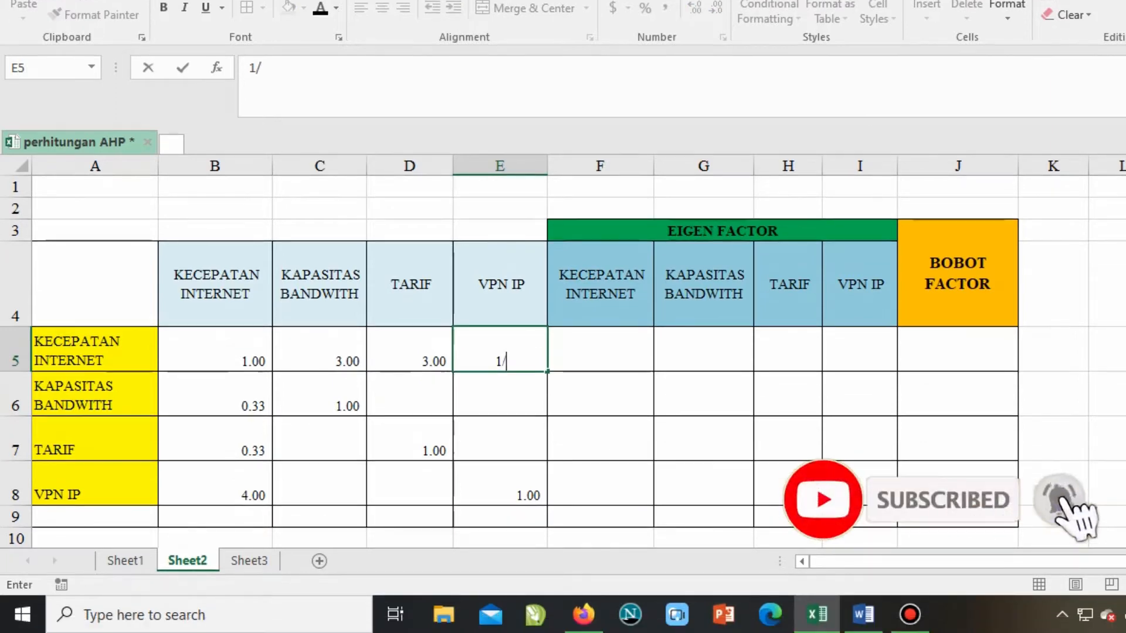
left_click(216, 499, "ctrl")
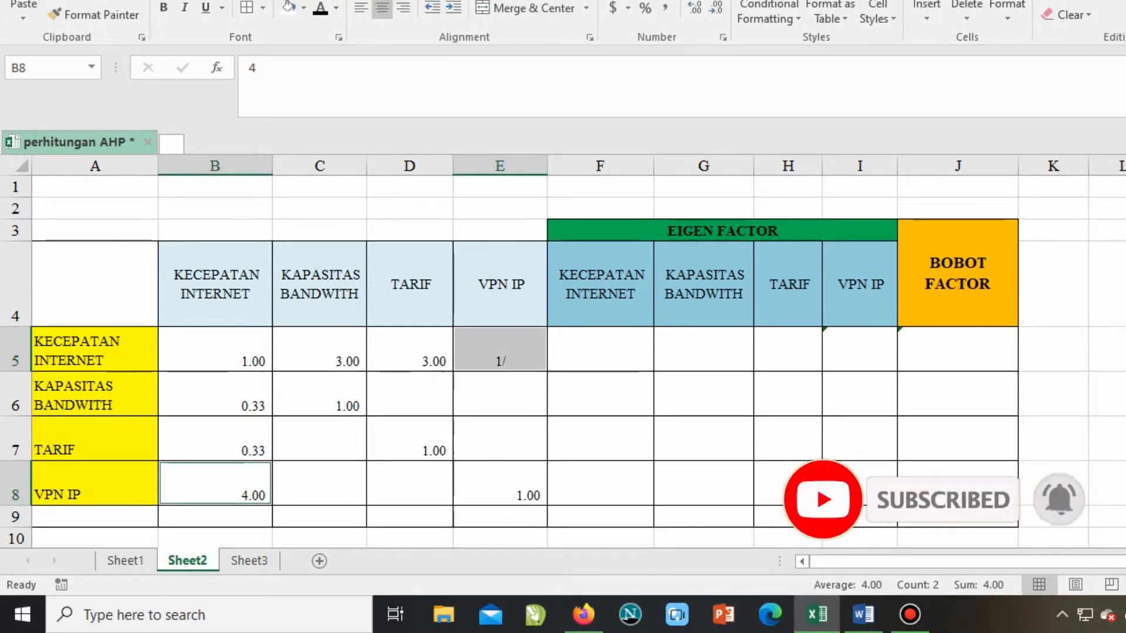
left_click(499, 349)
type("=")
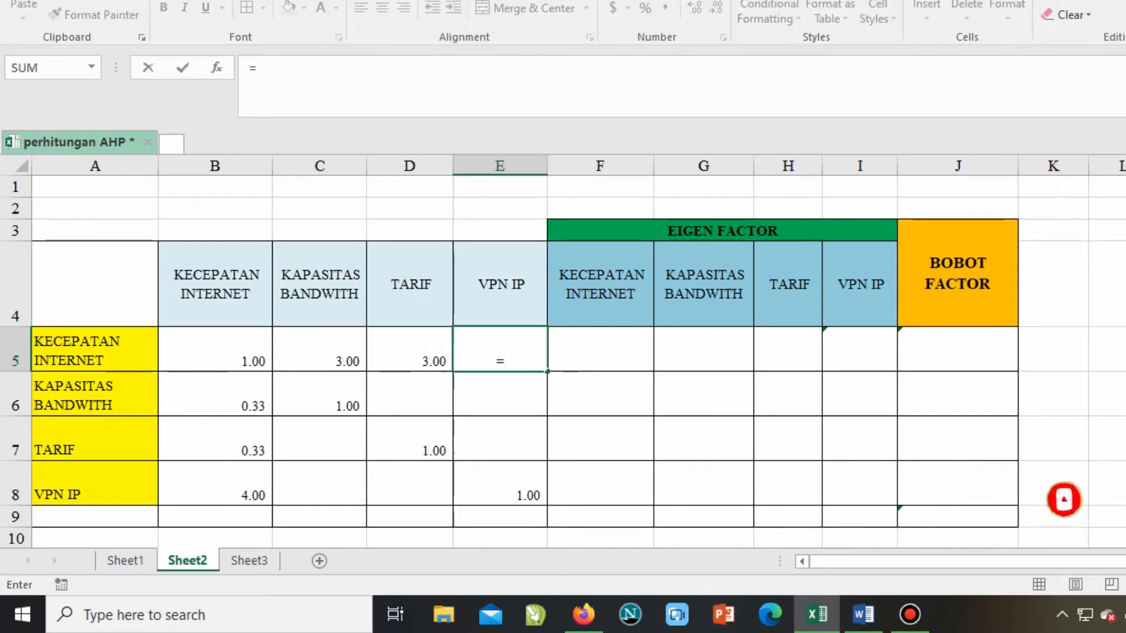
type("1/")
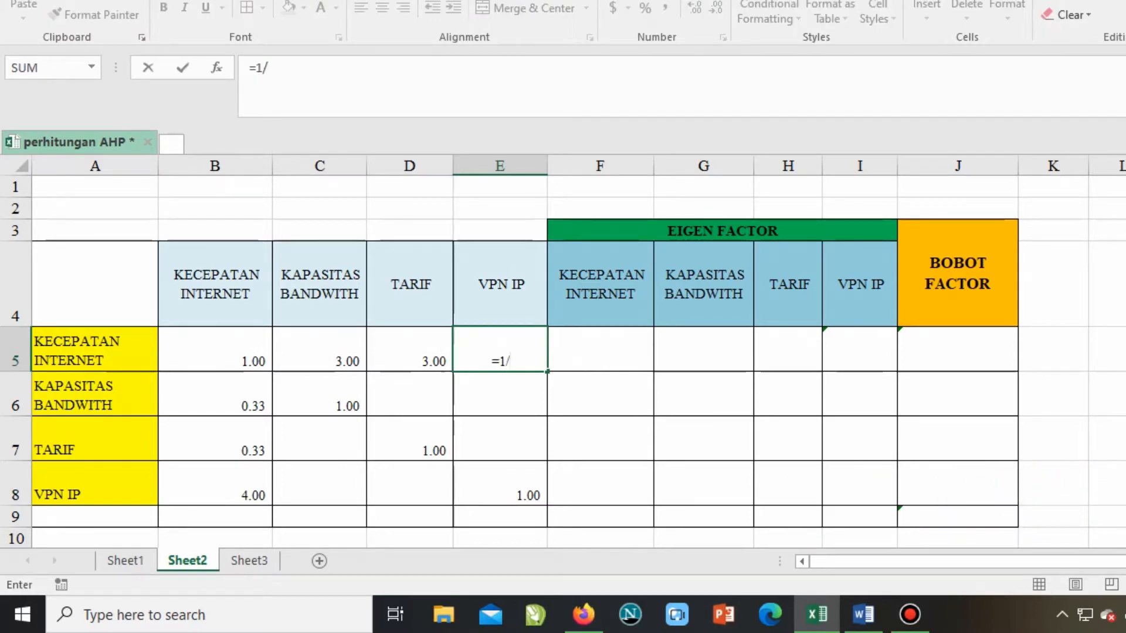
left_click(214, 483)
key("Return")
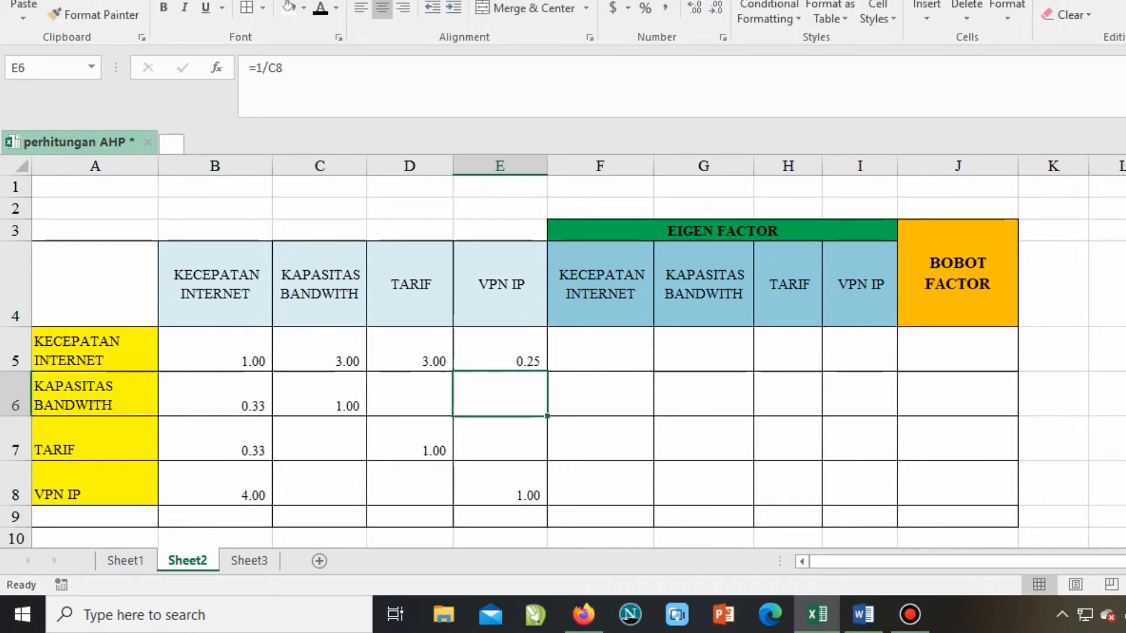
Apply the black font colour to the whole pairwise comparison matrix in B5:E8.
left_click_drag(214, 349, 500, 483)
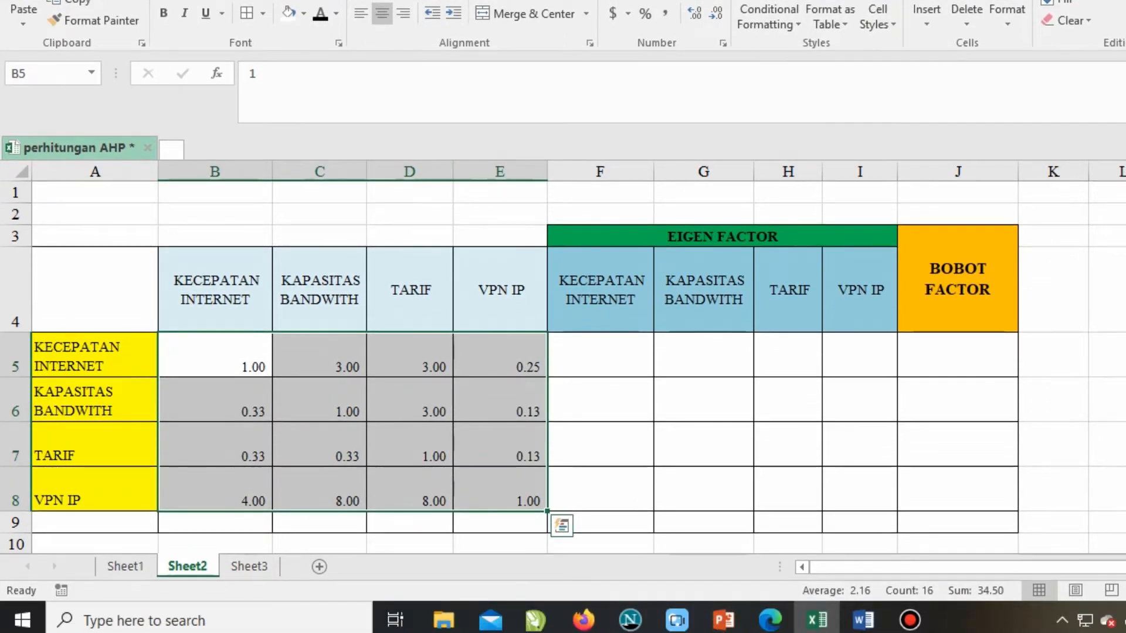
left_click(500, 483)
left_click(409, 489)
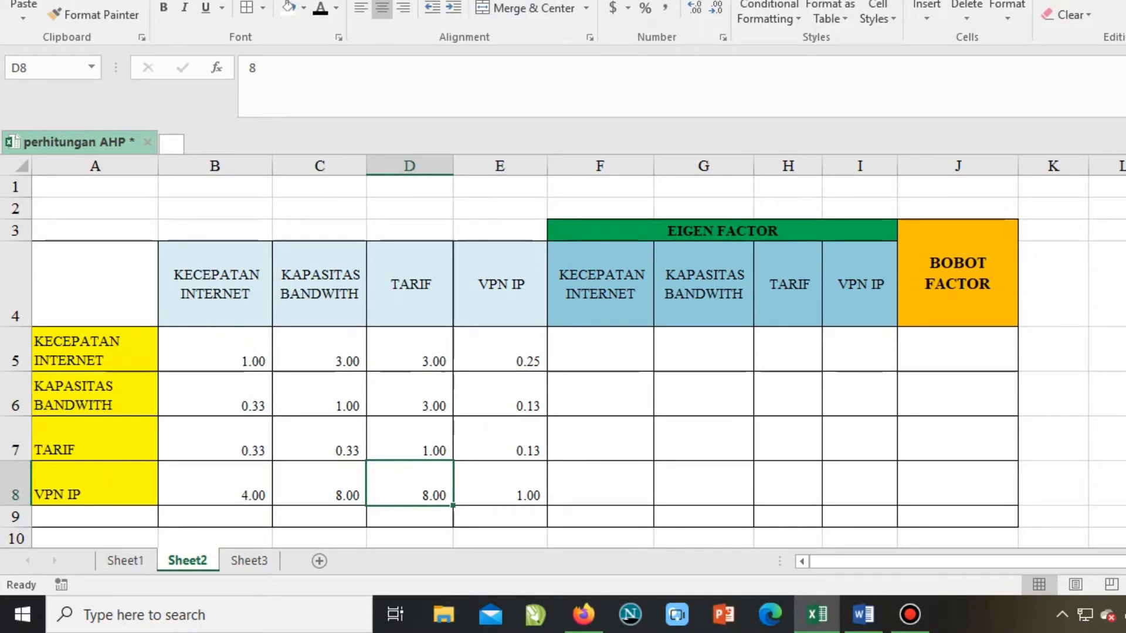
left_click(600, 349)
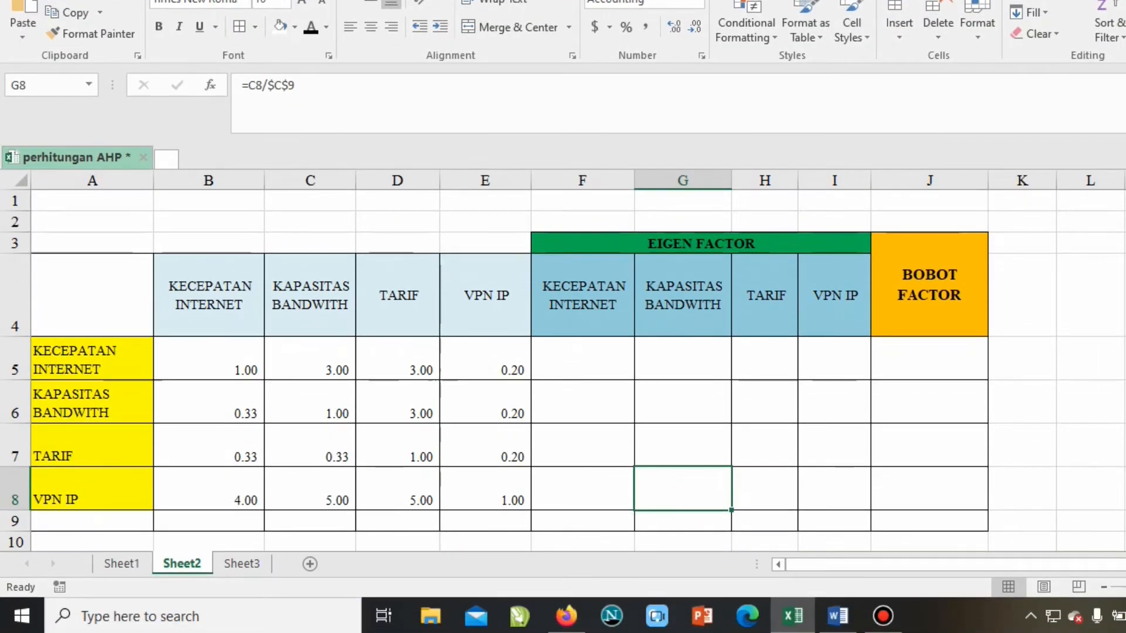
Total the KECEPATAN INTERNET column by entering =SUM(B5:B8) in cell B9.
left_click(209, 521)
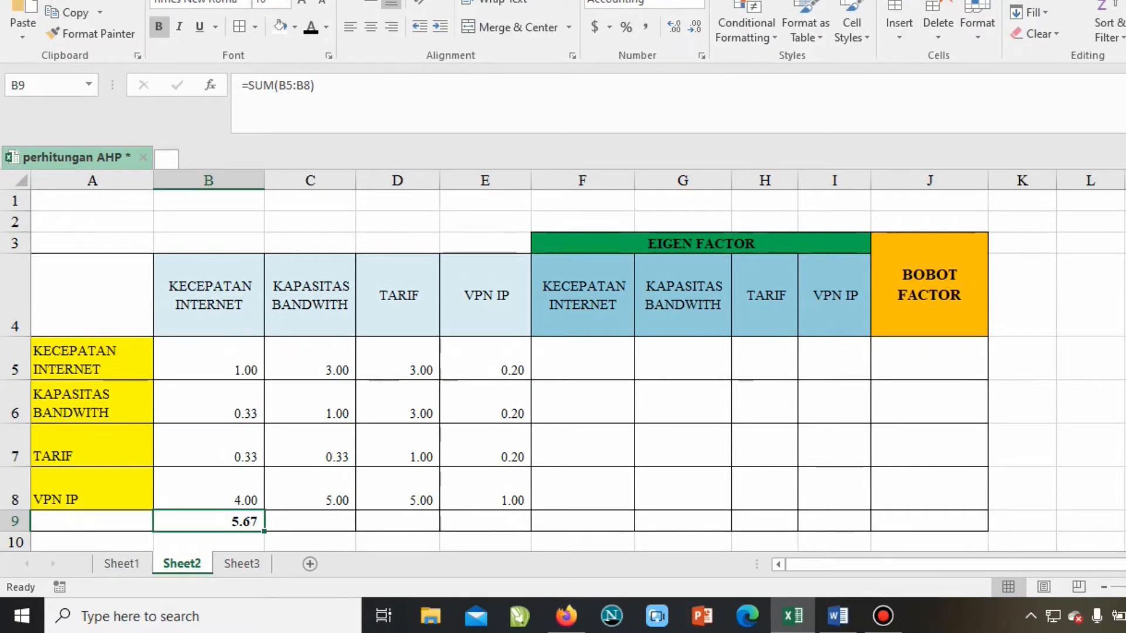
type("=")
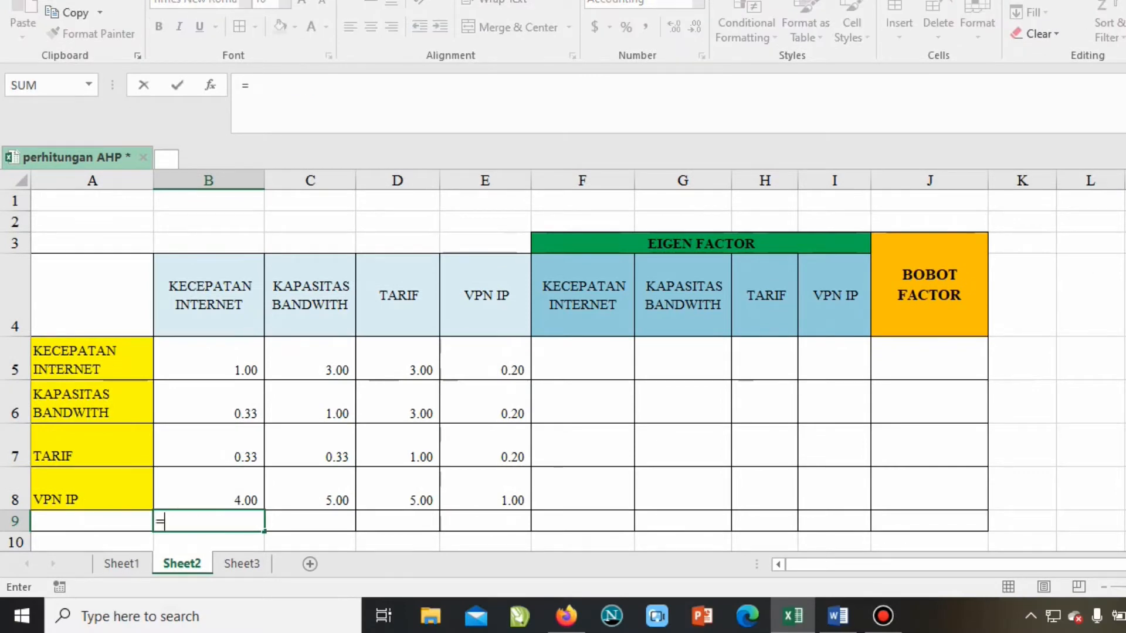
type("SUM(")
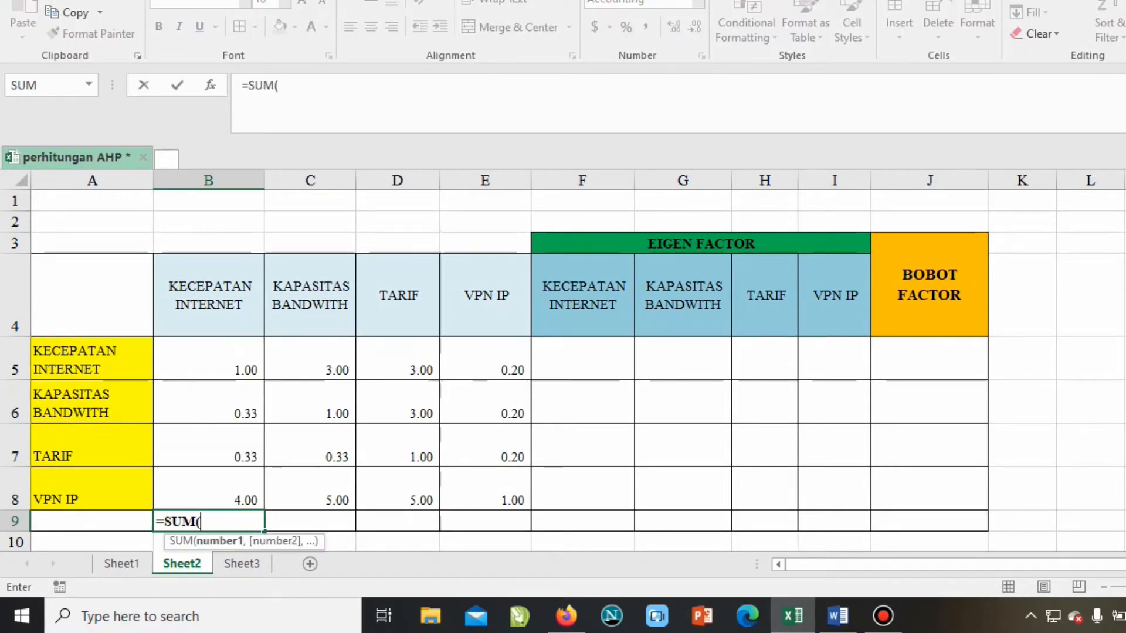
left_click_drag(208, 358, 209, 493)
type(")")
key("Return")
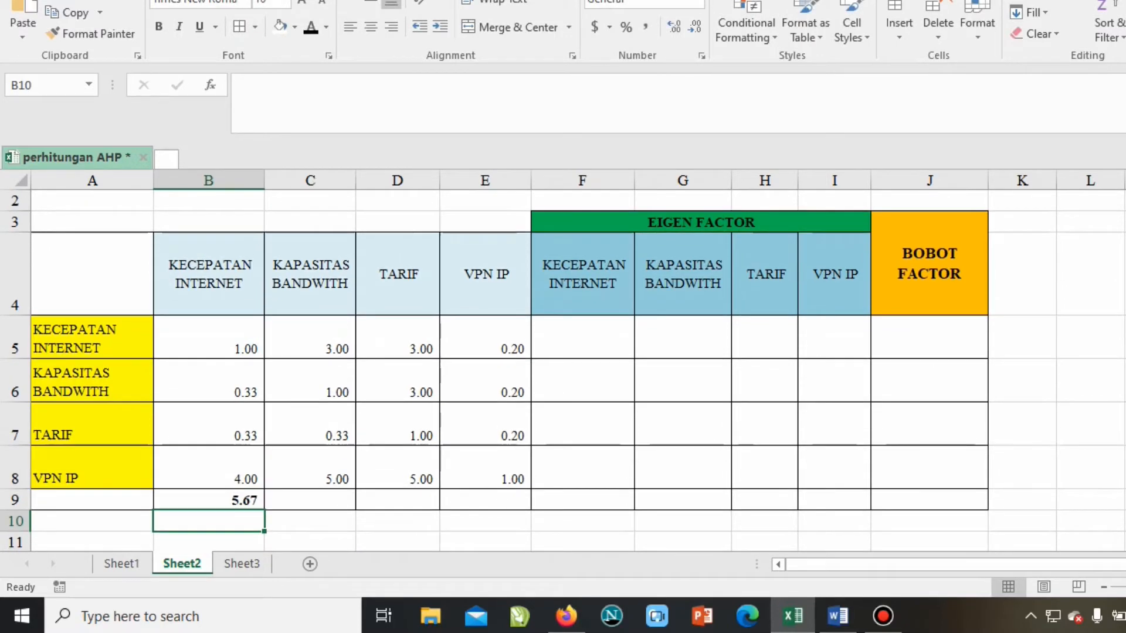
Apply the black font colour to the column totals in C9:E9.
left_click_drag(309, 501, 485, 500)
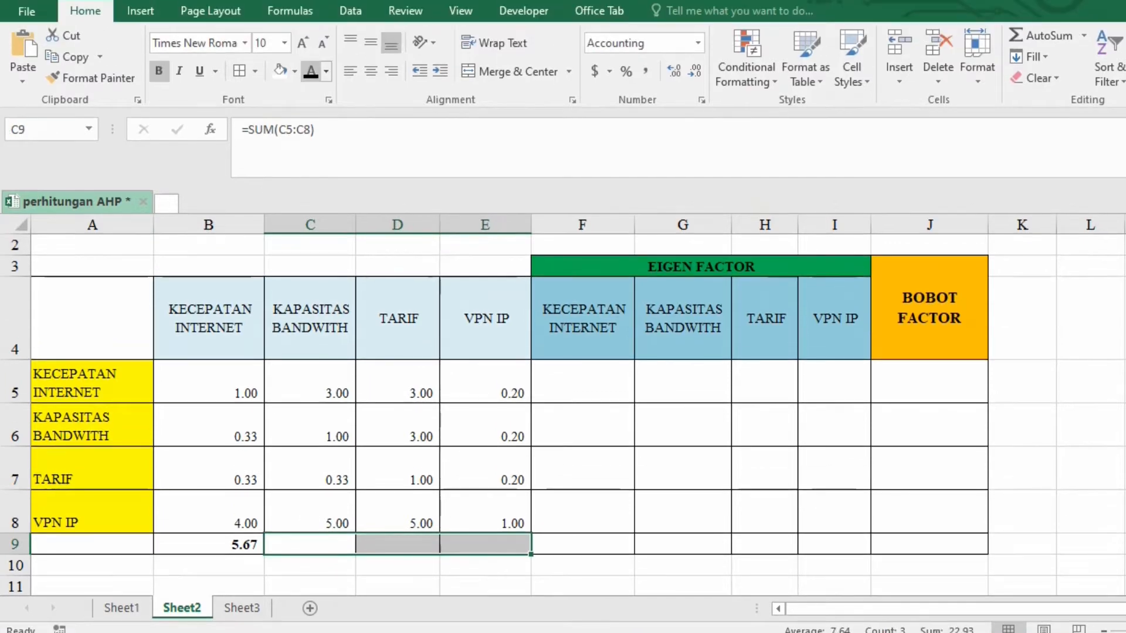
left_click(311, 27)
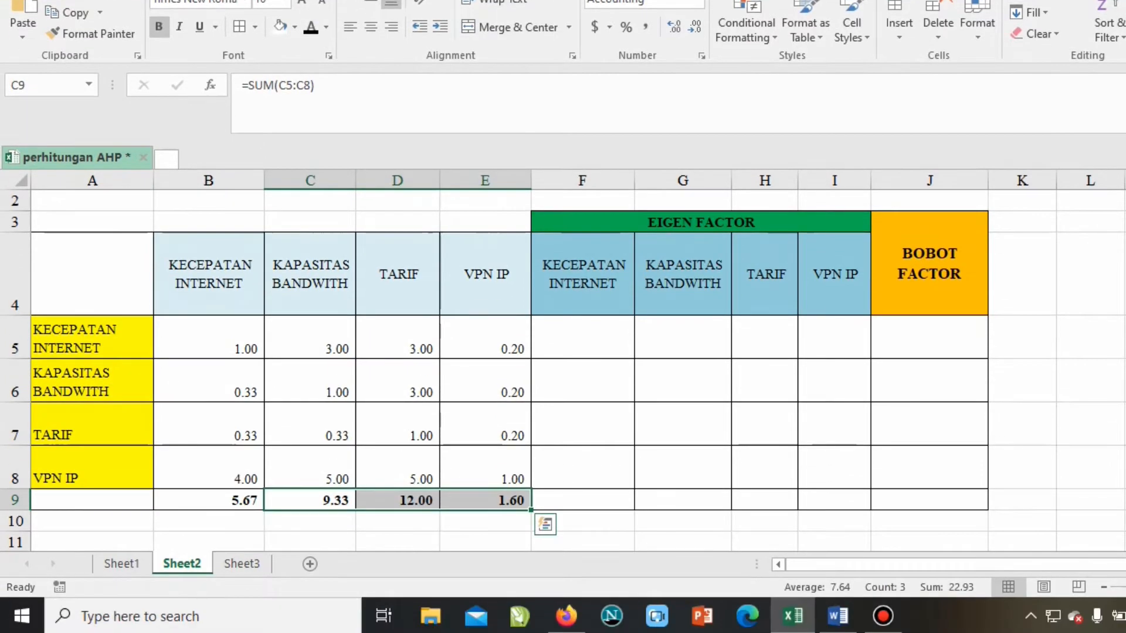
left_click(208, 544)
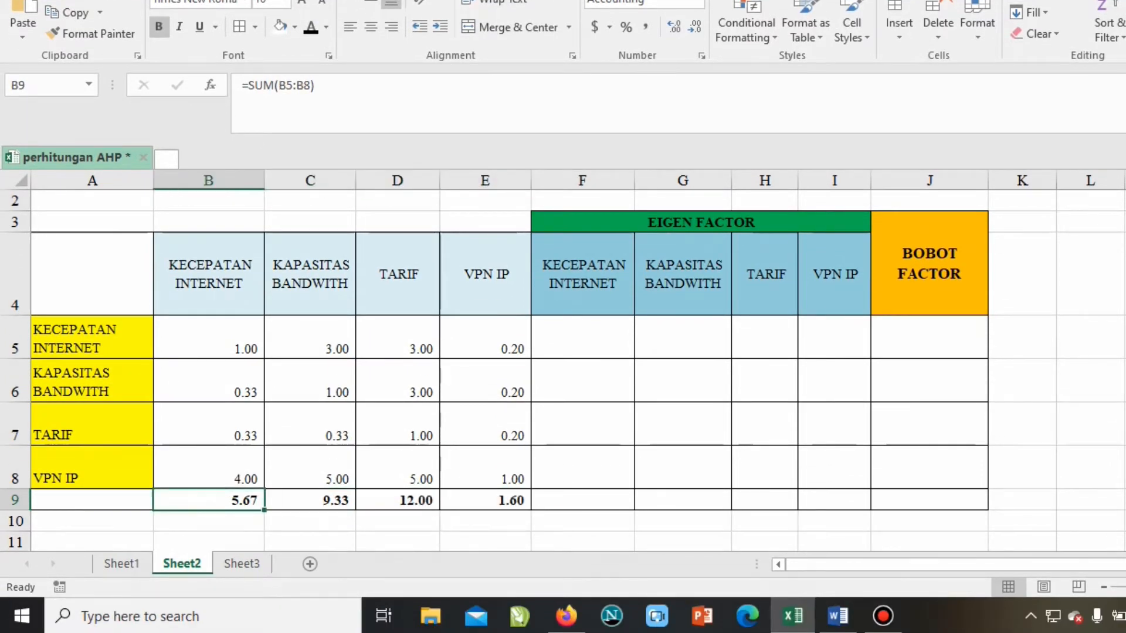
Enter the normalisation formula =B5/$B$9 in cell F5, with the reference to the column total made absolute.
scroll(563, 369, "up", 1)
left_click(582, 356)
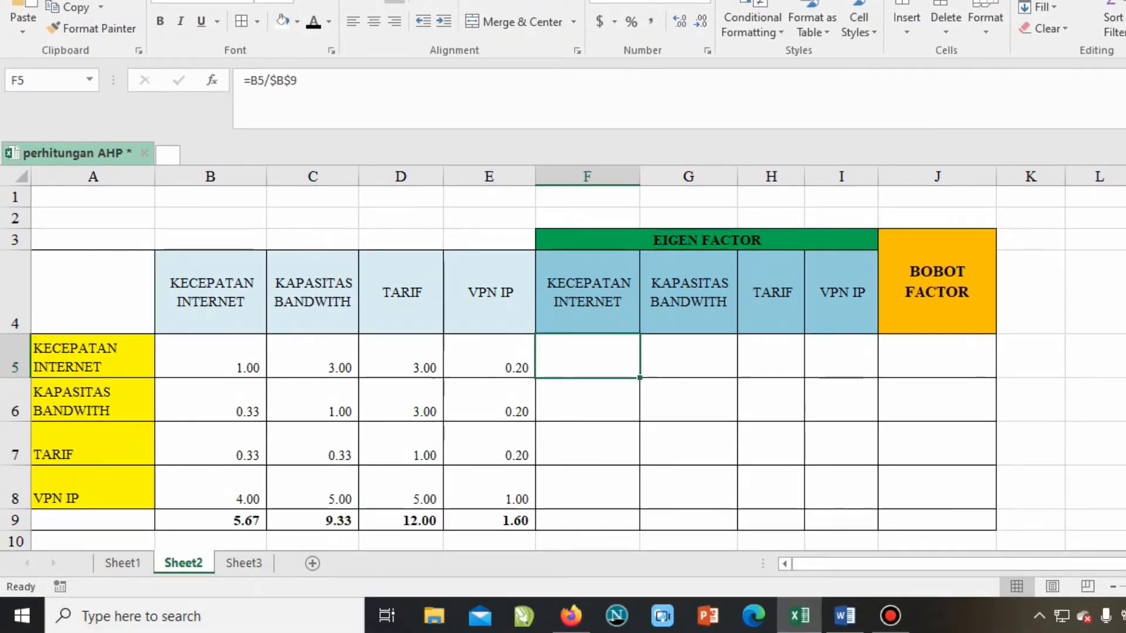
type("=")
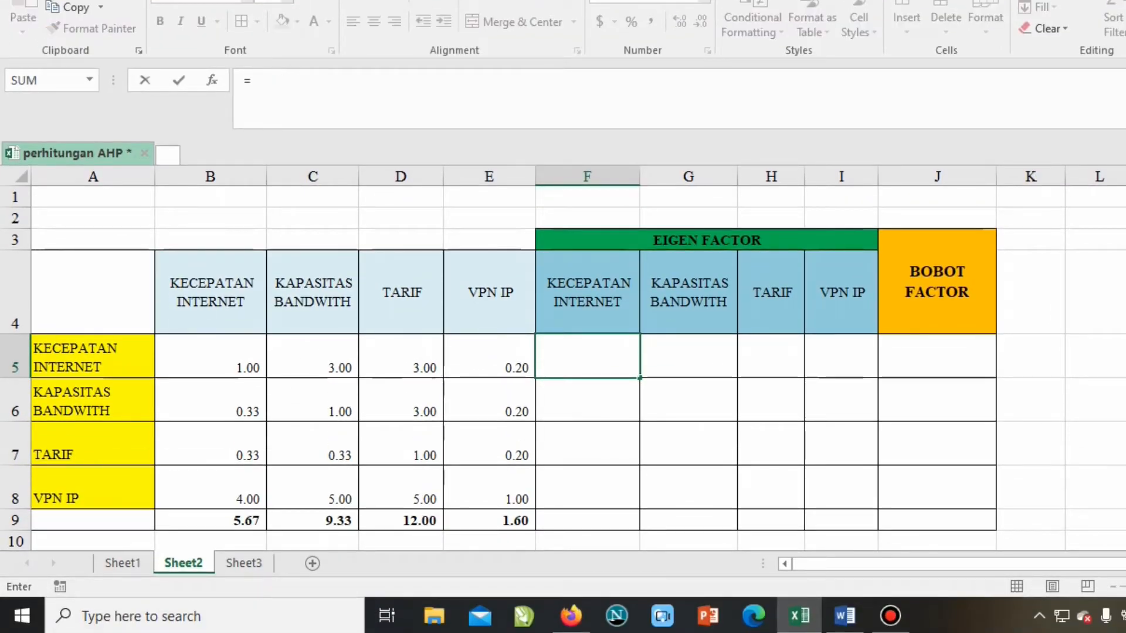
key("BackSpace")
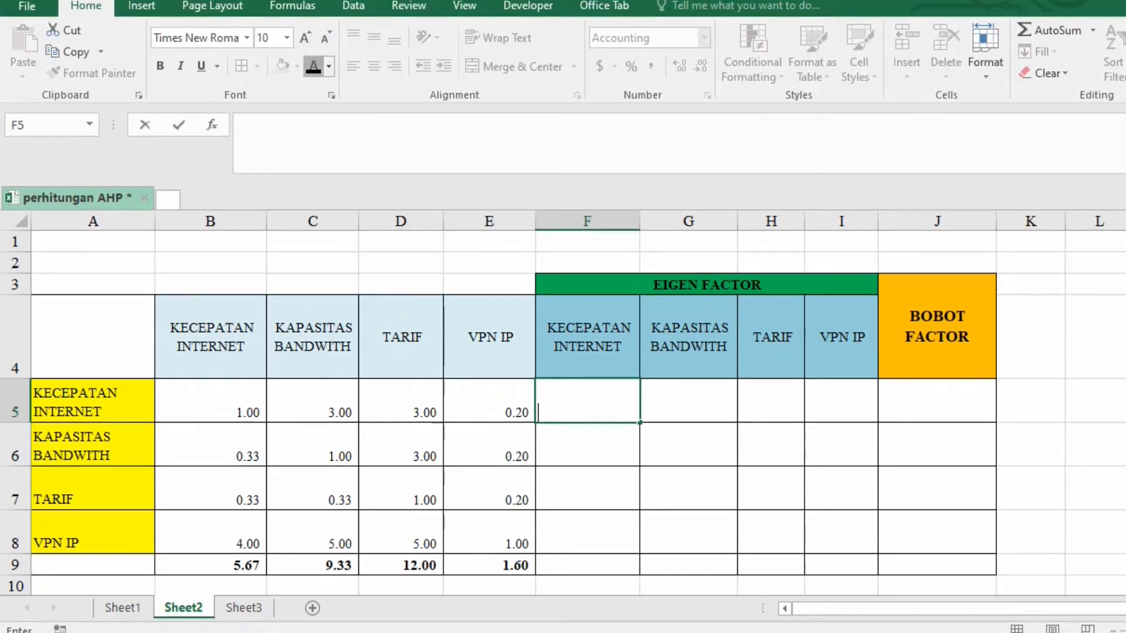
type("=")
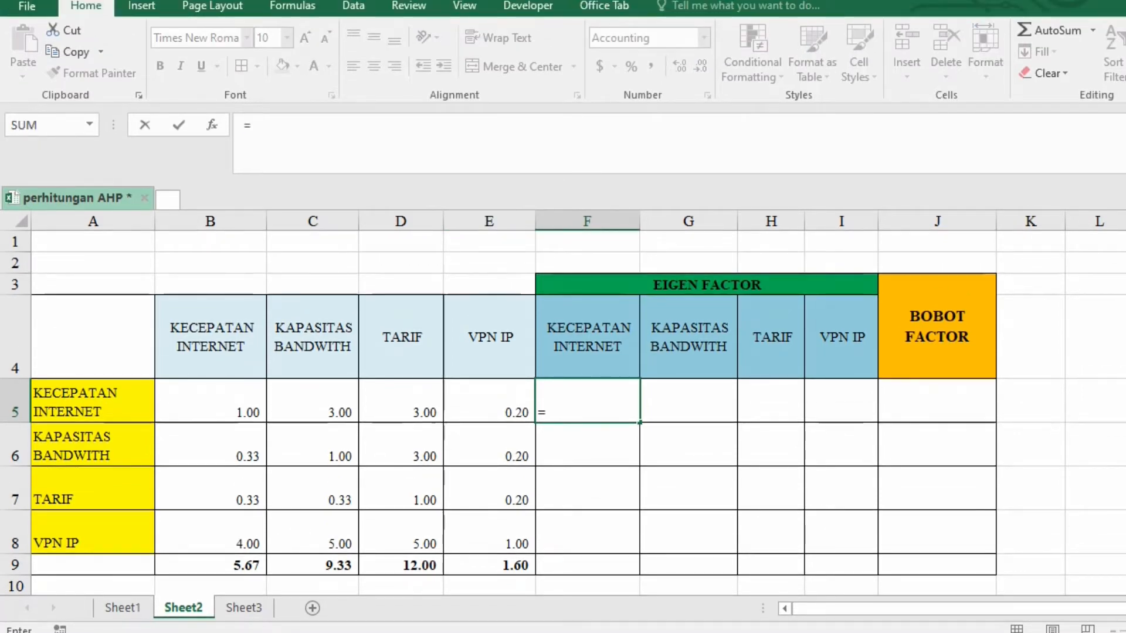
left_click(210, 401)
type("/")
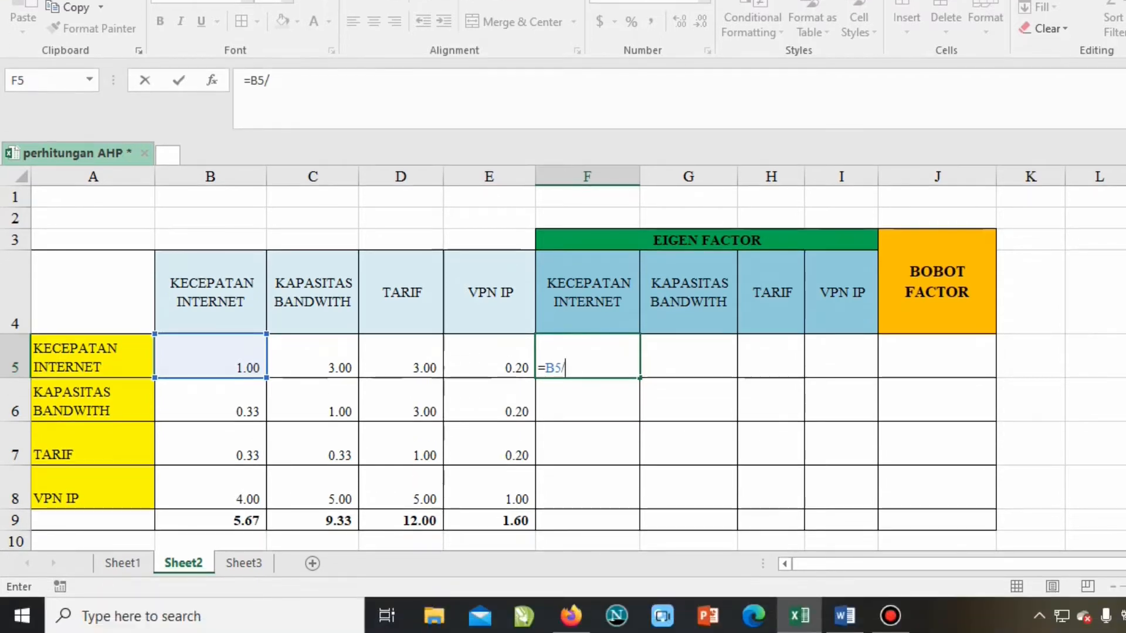
left_click(210, 565)
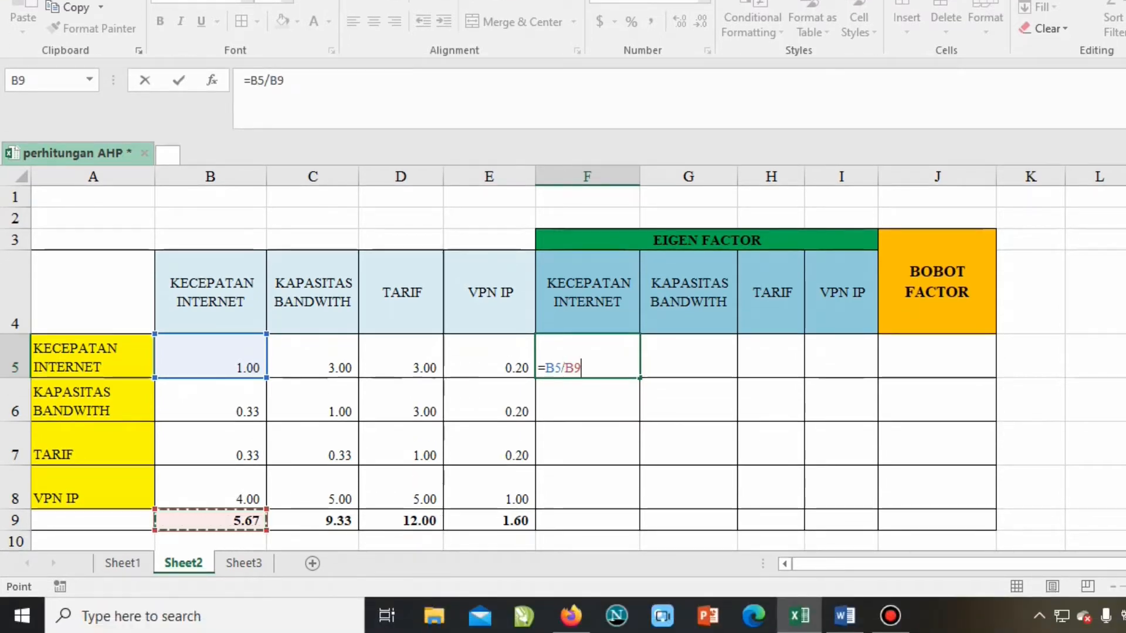
left_click(574, 368)
key("F4")
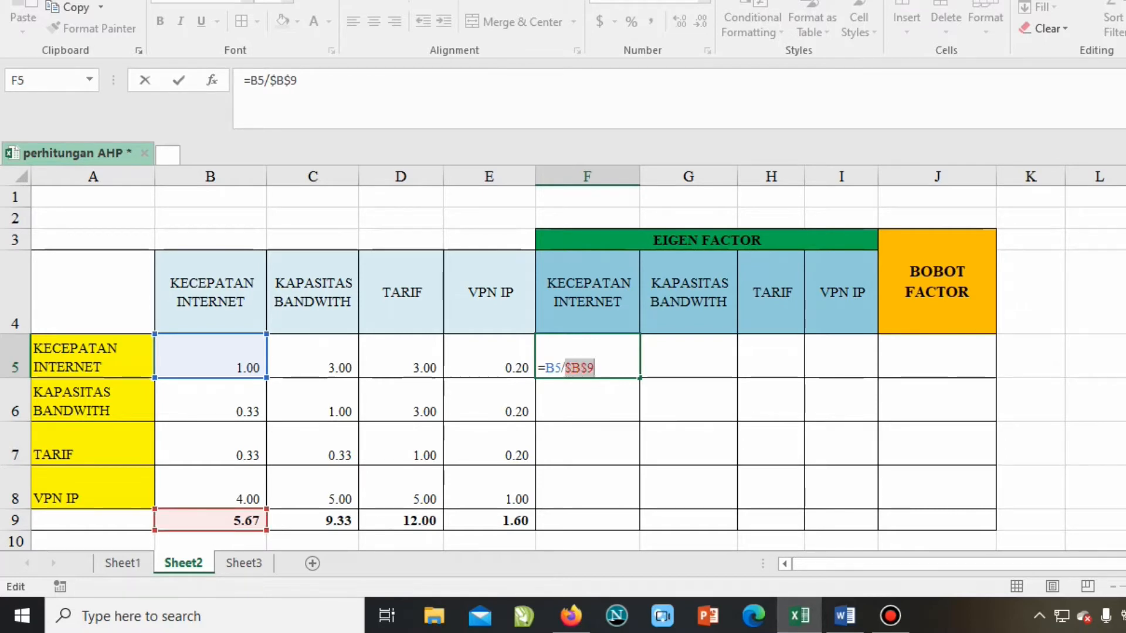
key("Return")
Set the font colour of the eigen factor value in cell F5 to black.
left_click(587, 357)
left_click(313, 21)
left_click(688, 444)
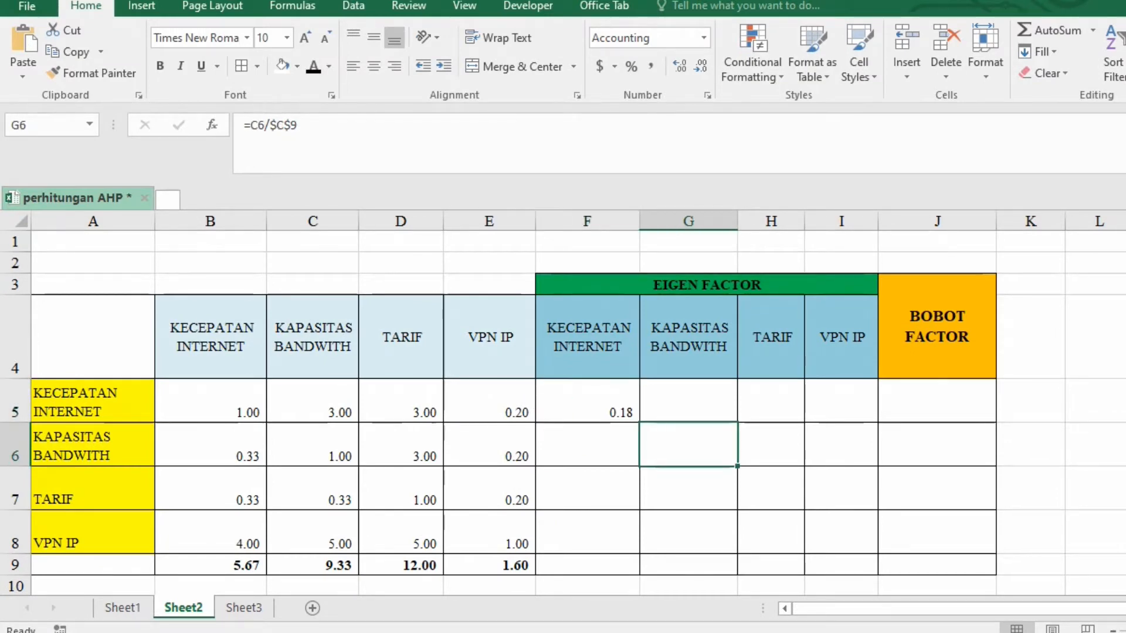
left_click(587, 445)
left_click(314, 66)
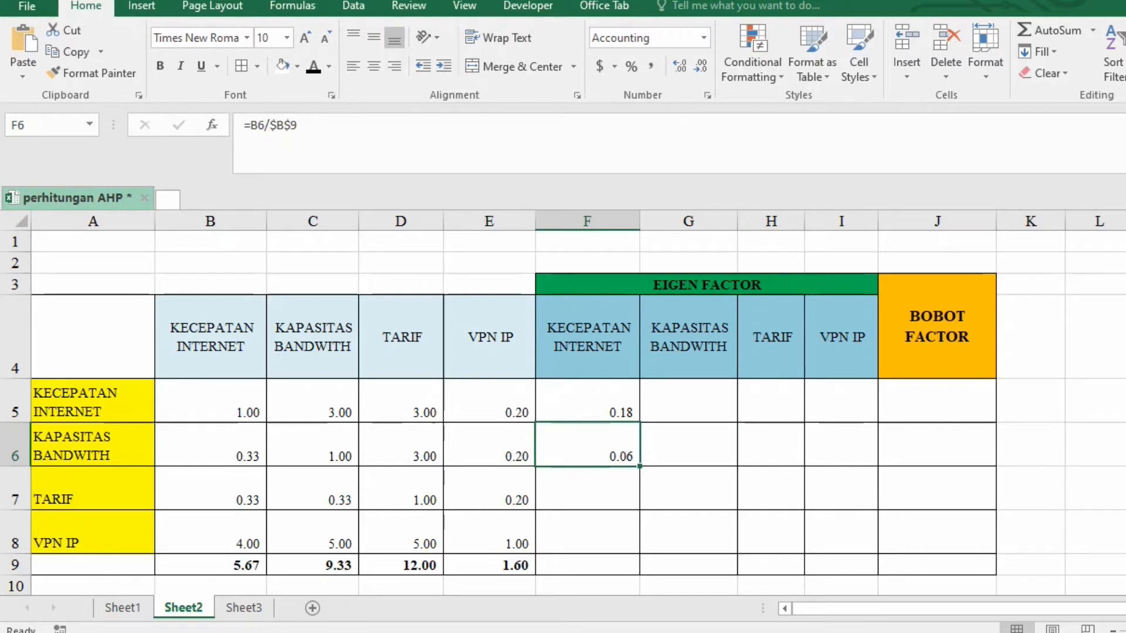
key("BackSpace")
type("=")
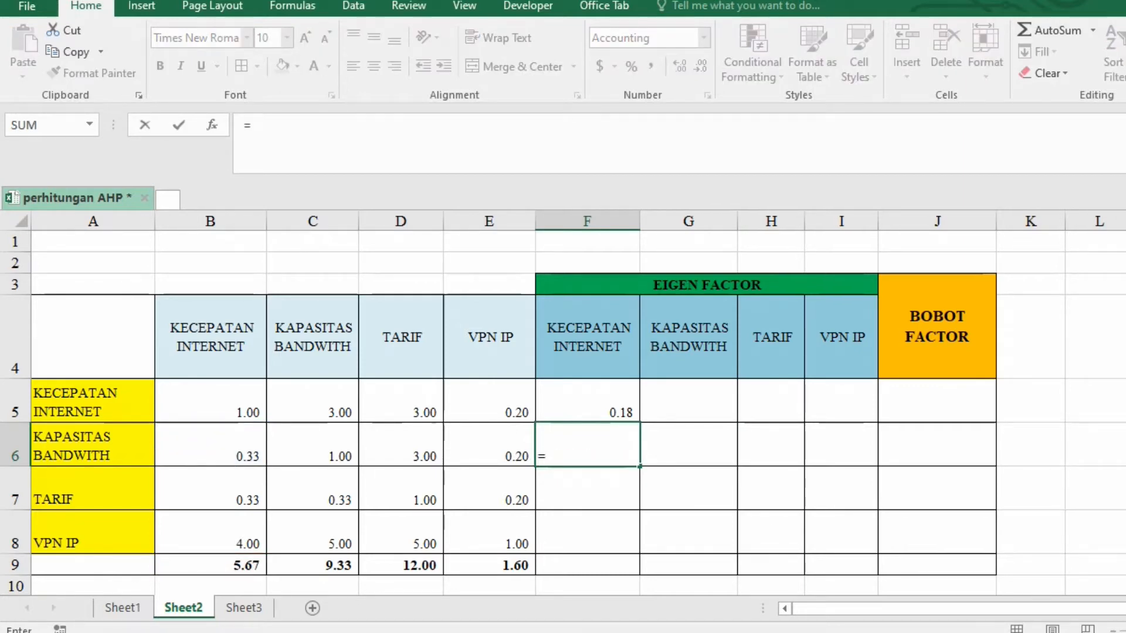
key("BackSpace")
Fill the formula in F5 down through F8 to complete the KECEPATAN INTERNET eigen factor column.
left_click(587, 402)
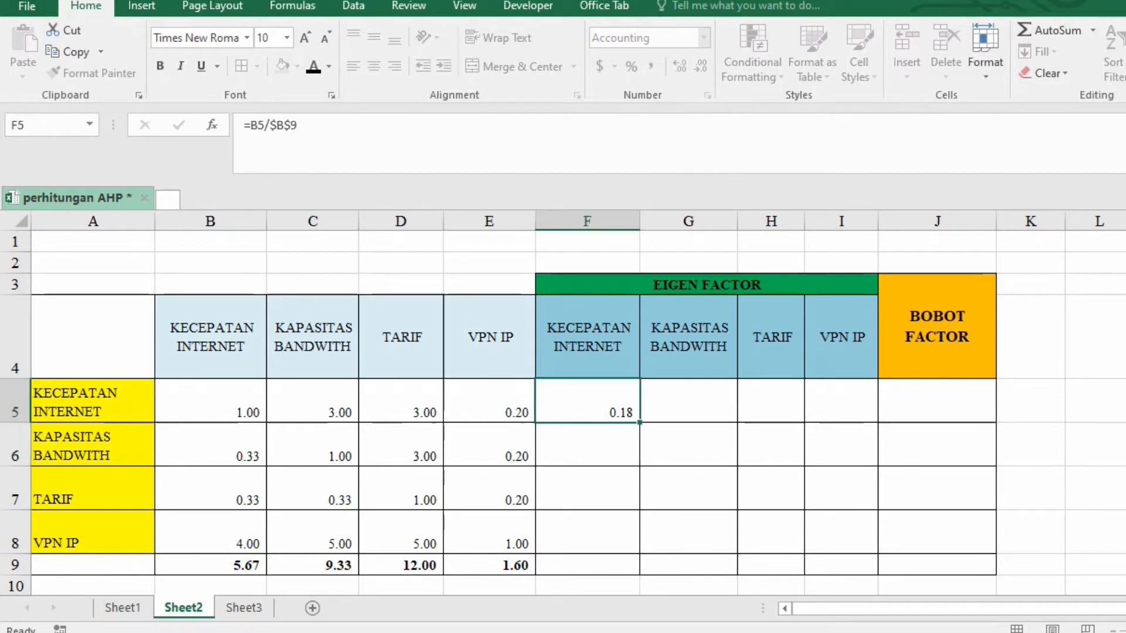
left_click_drag(639, 422, 639, 552)
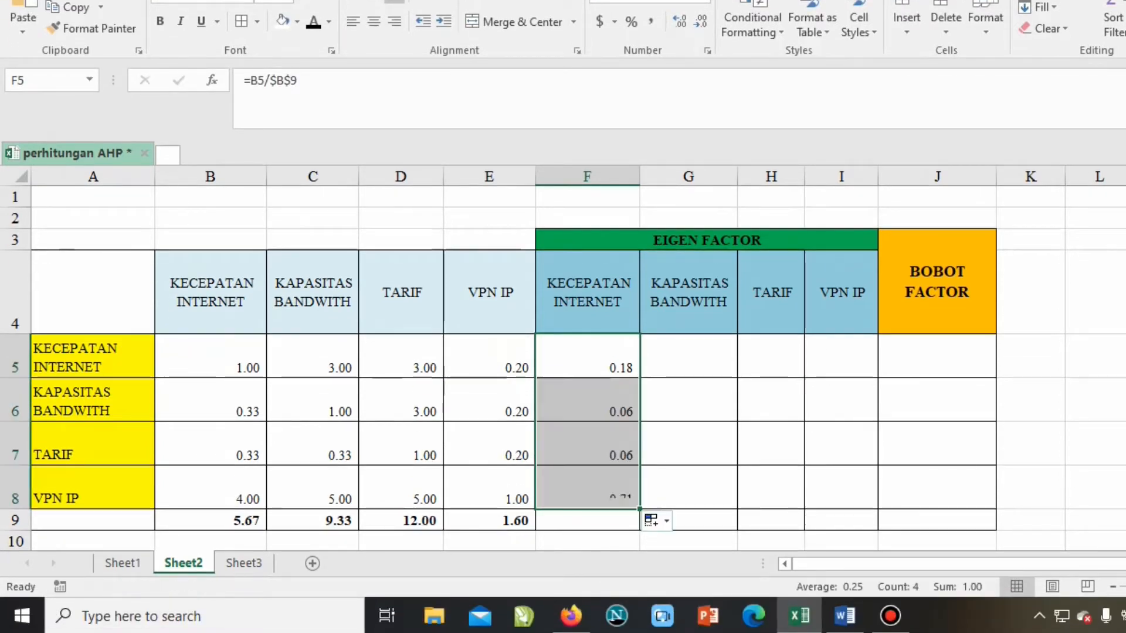
left_click(689, 444)
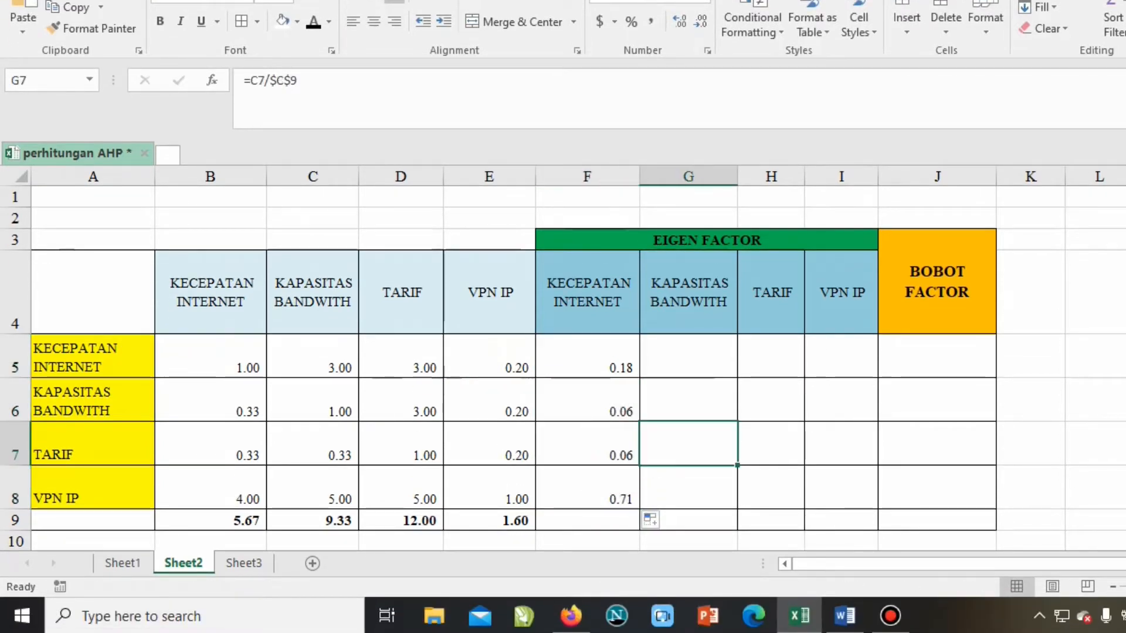
left_click(587, 400)
left_click(688, 400)
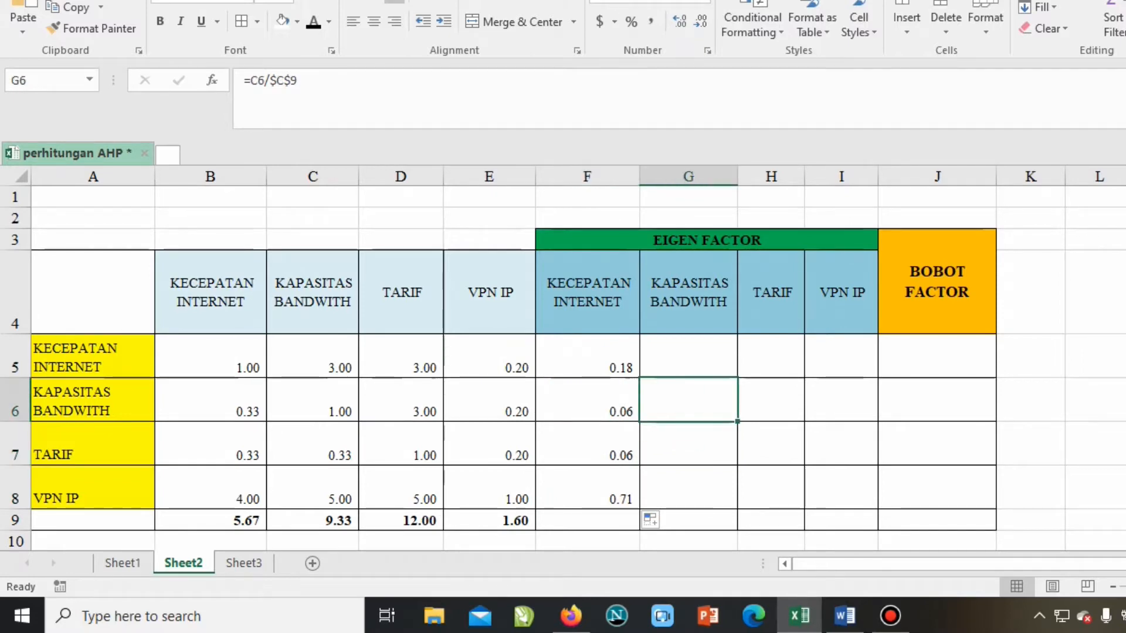
Enter the normalisation formula =C5/$C$9 in cell G5, with the reference to the KAPASITAS BANDWITH column total made absolute.
left_click_drag(689, 356, 841, 487)
left_click(688, 356)
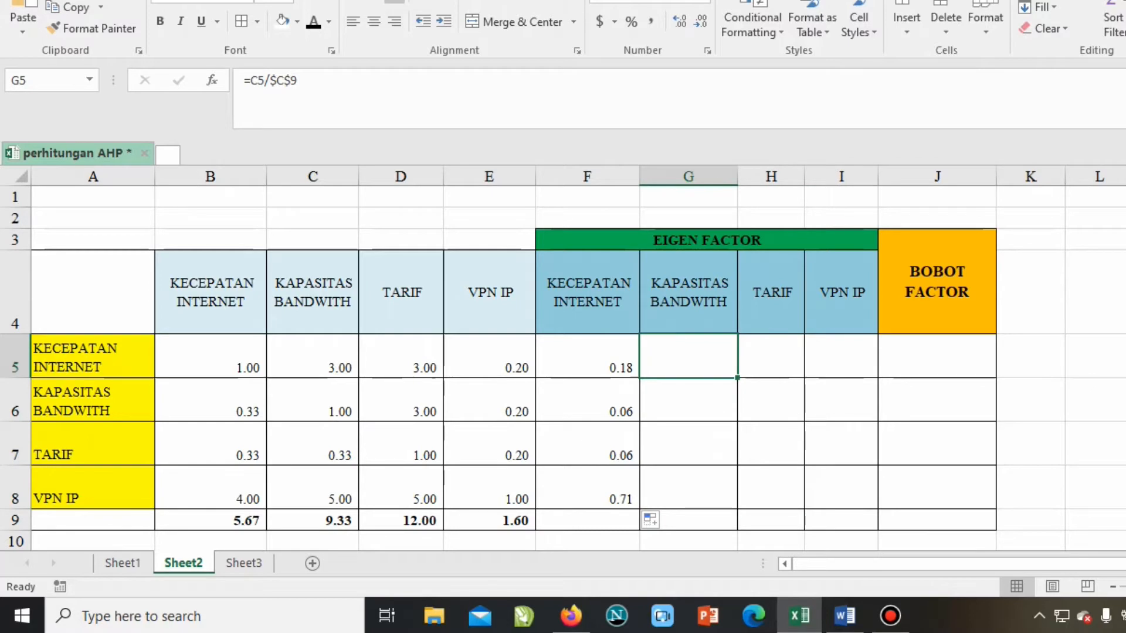
type("=")
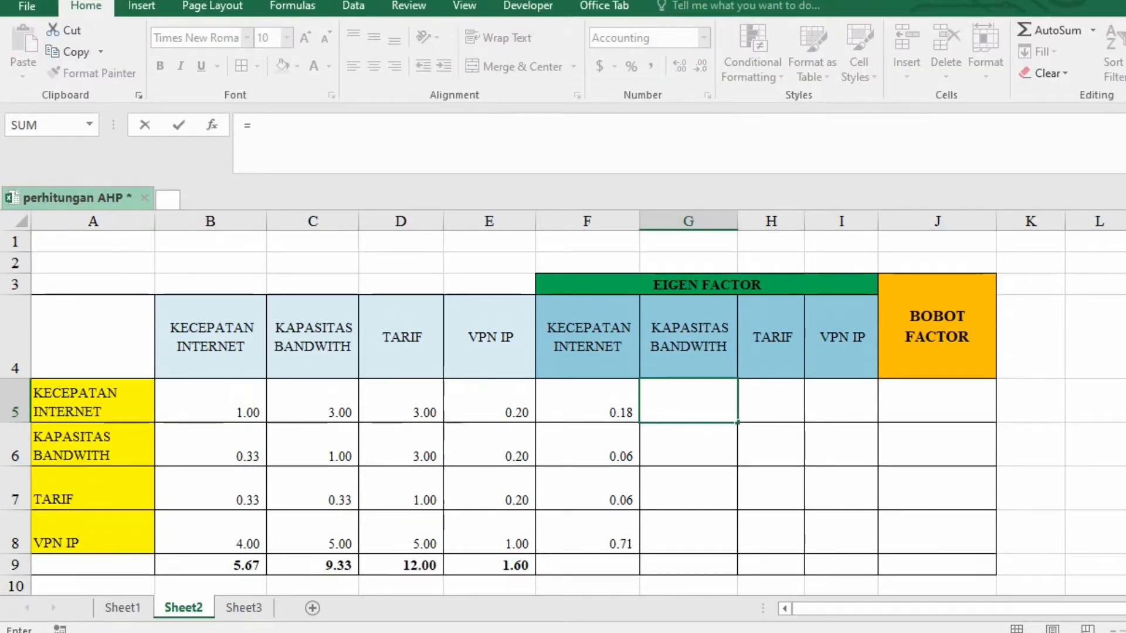
double_click(689, 444)
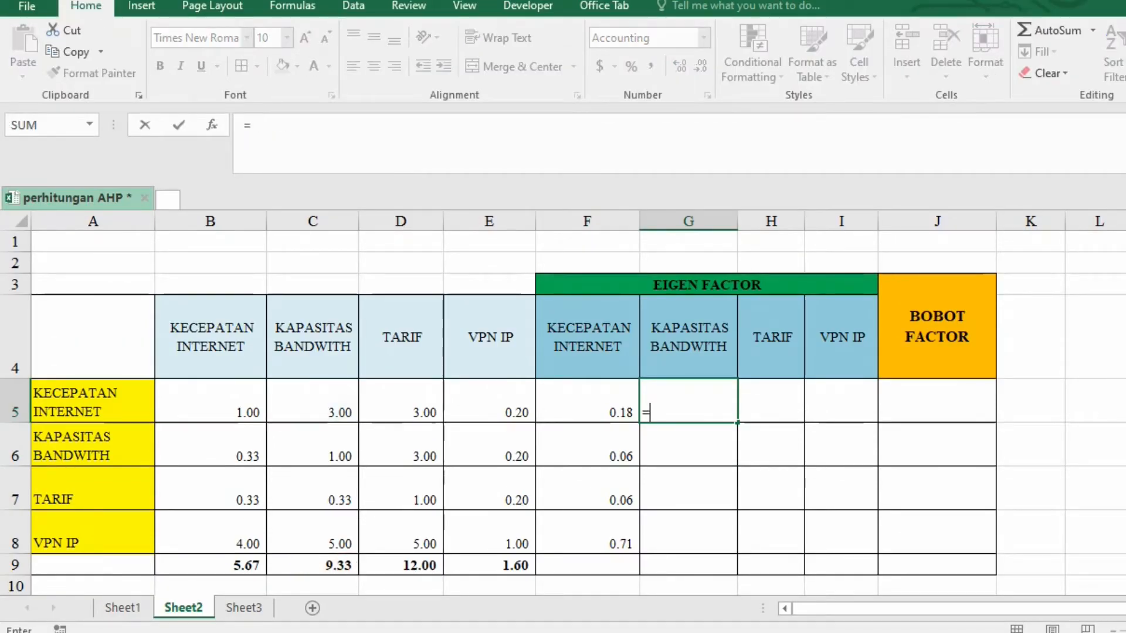
left_click(312, 402)
type("/")
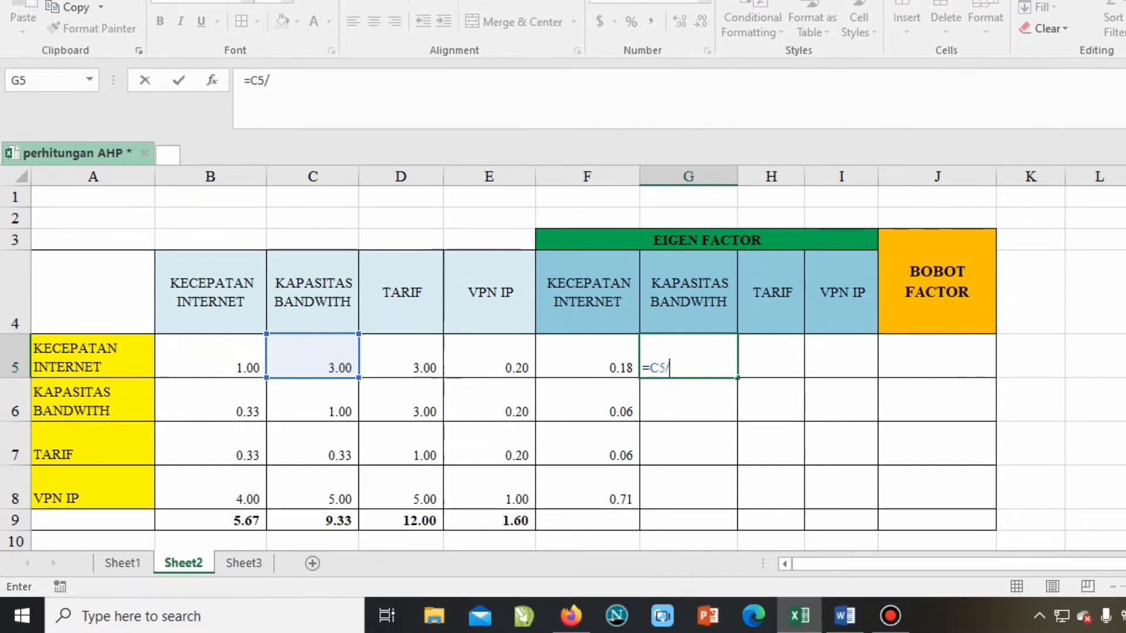
left_click(313, 565)
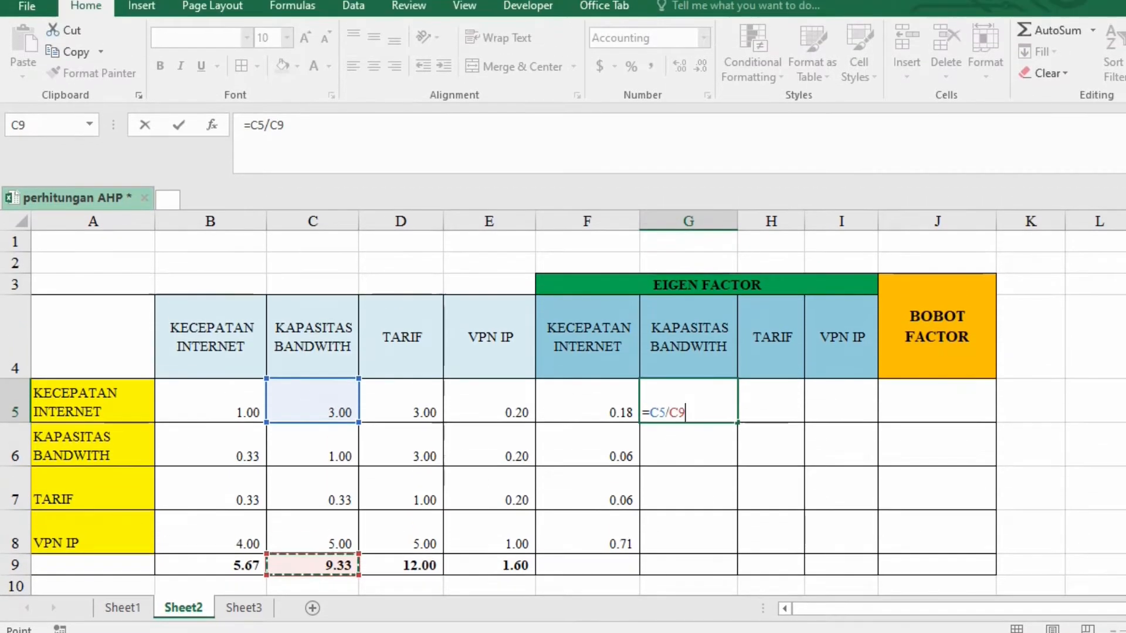
left_click(277, 125)
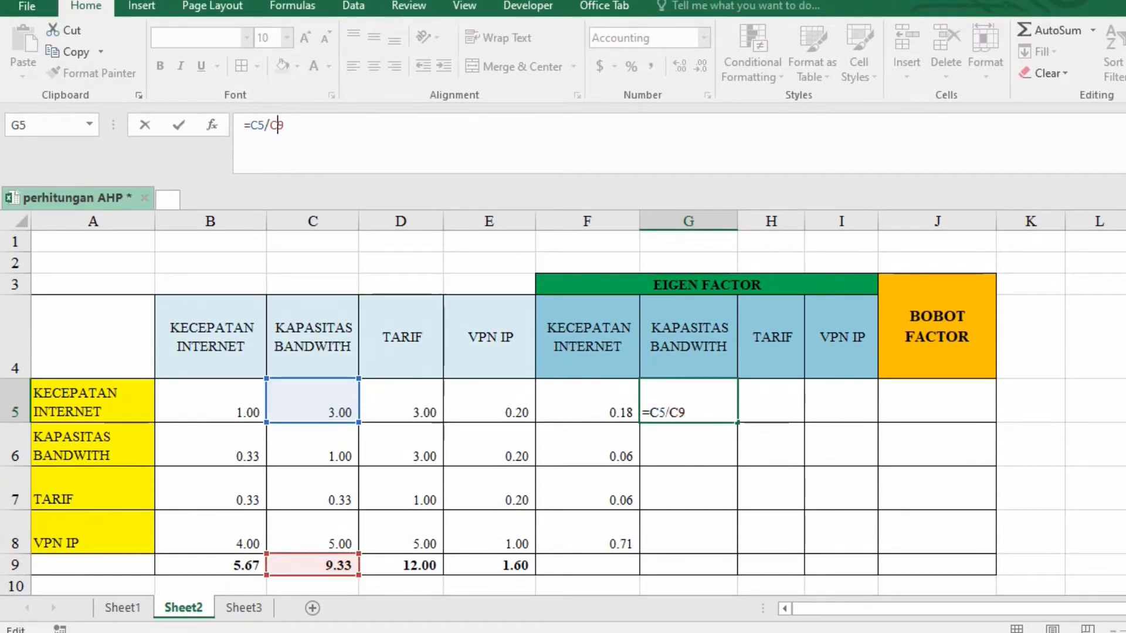
key("F4")
key("Return")
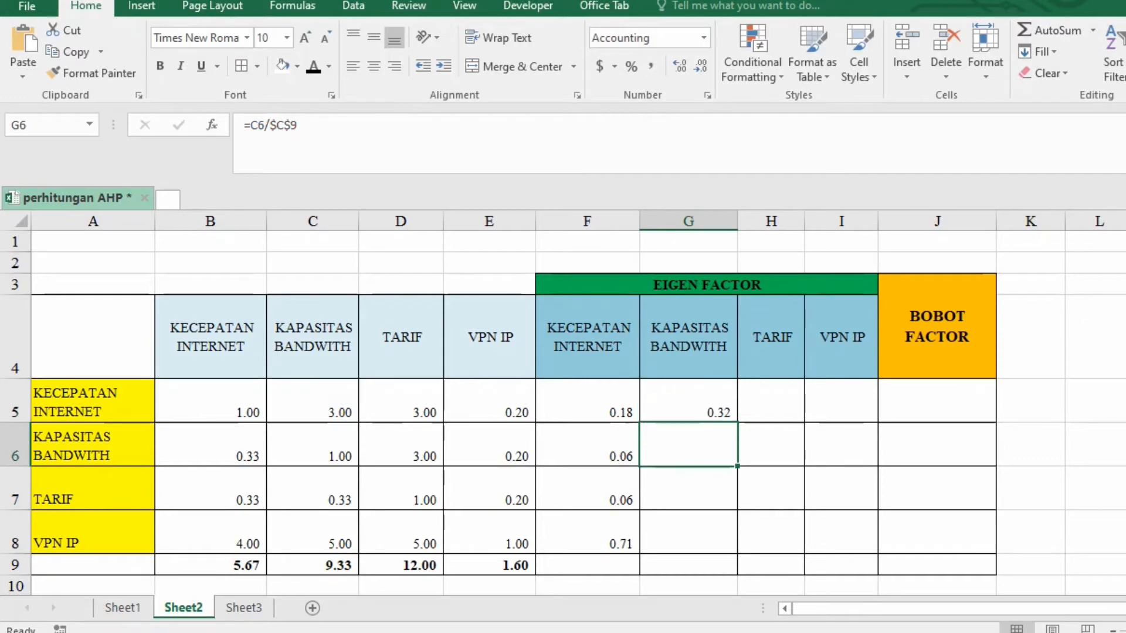
Fill the formula in G5 down through G8 and apply the black font colour to the TARIF and VPN IP eigen factors in H5:I8.
left_click(688, 401)
left_click_drag(737, 423, 738, 554)
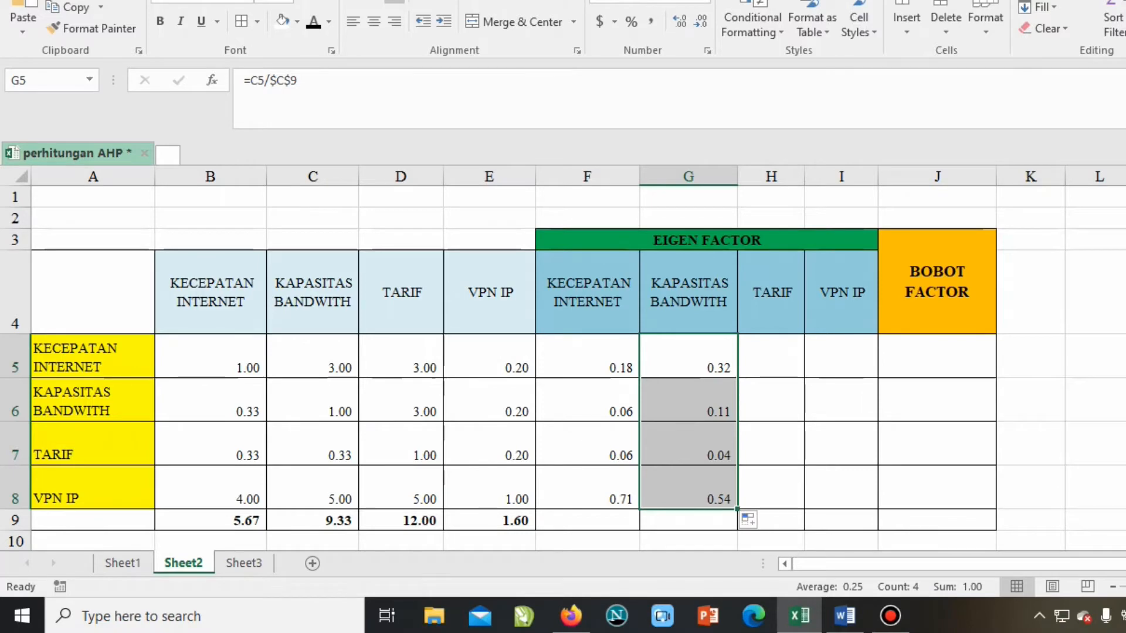
left_click_drag(771, 356, 841, 487)
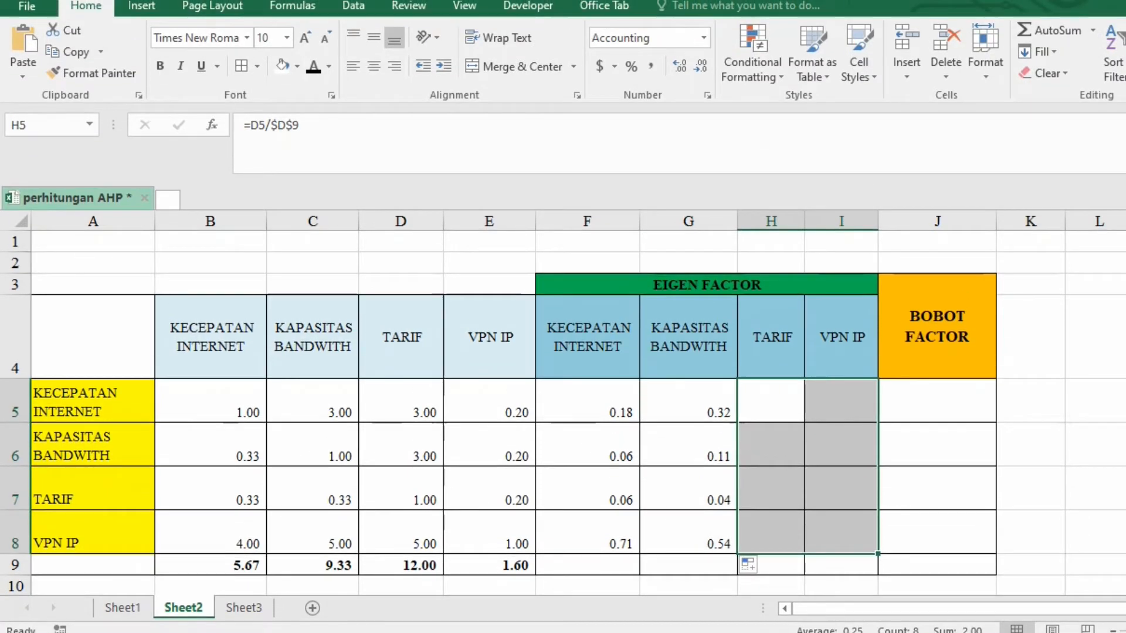
key("ctrl+v")
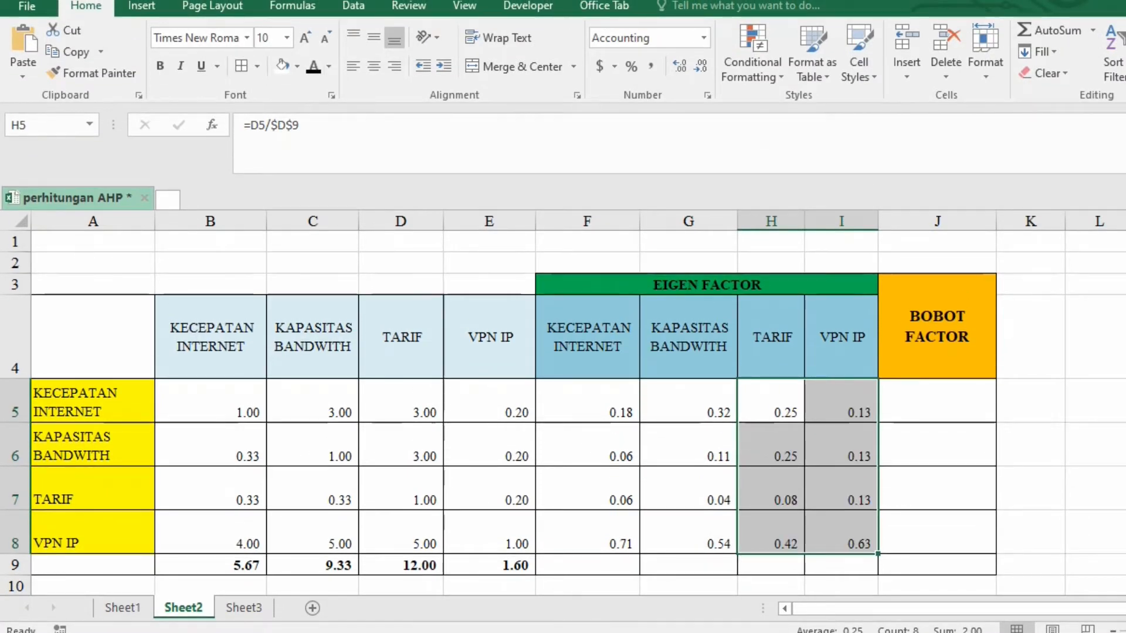
left_click(989, 438)
Enter the formula =SUM(F5:I5)/4 in cell J5 to calculate the BOBOT FACTOR of KECEPATAN INTERNET.
left_click(895, 393)
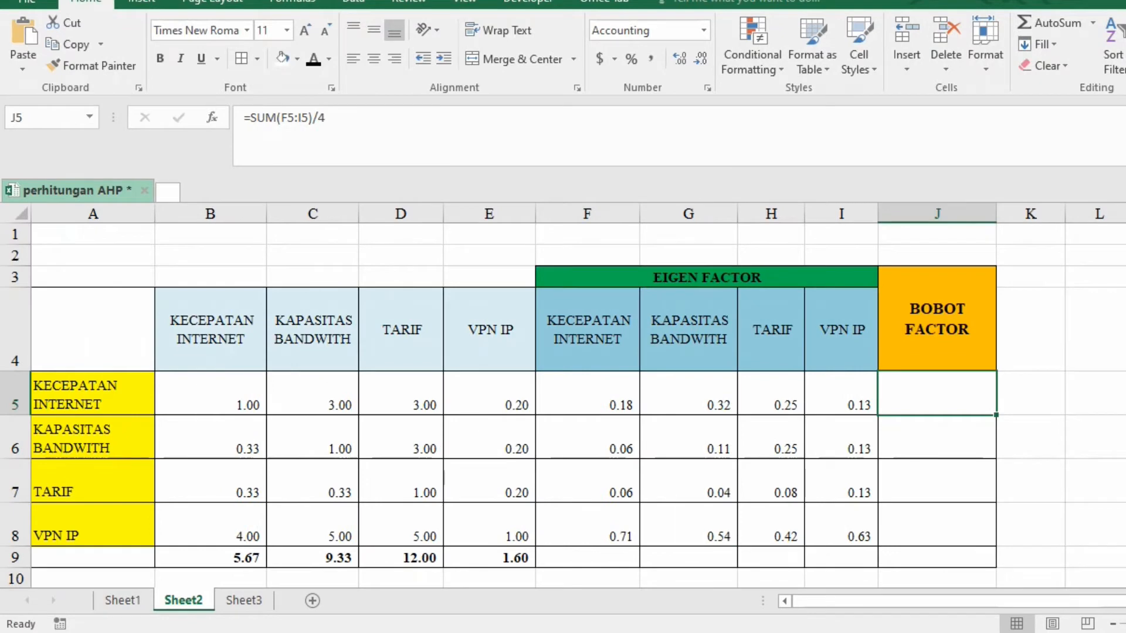
left_click(587, 393)
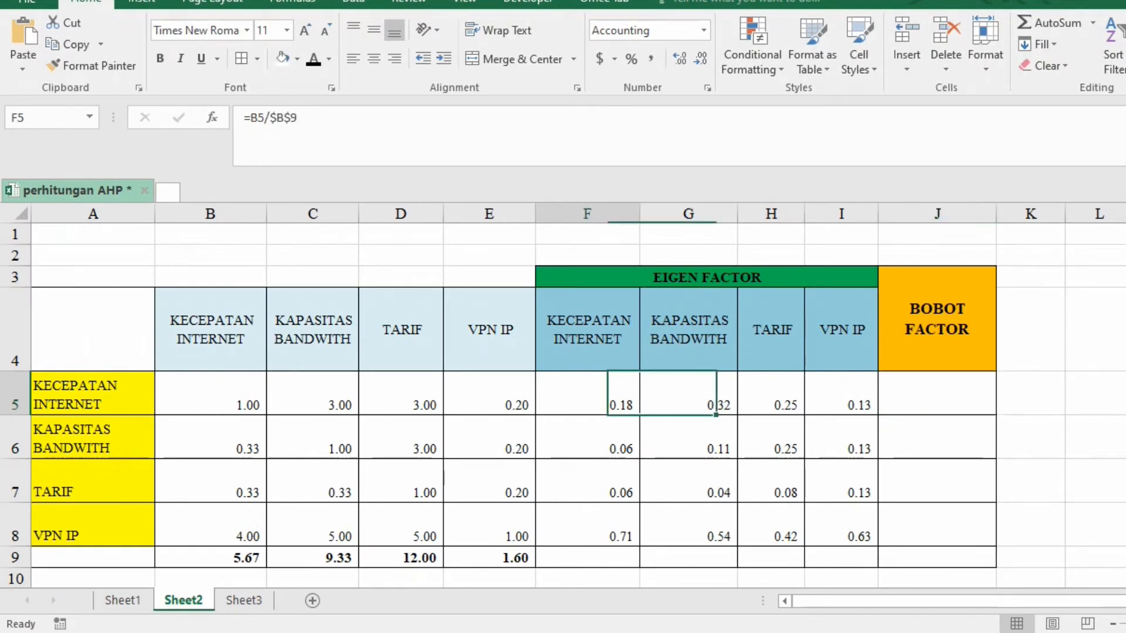
left_click(938, 393)
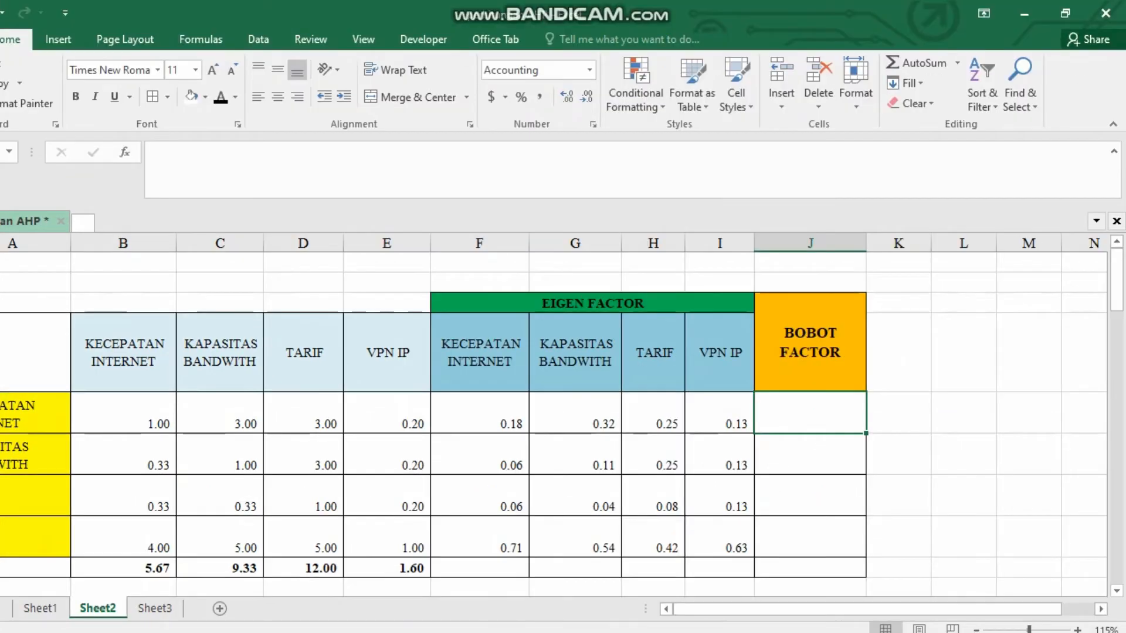
type("=SUM(")
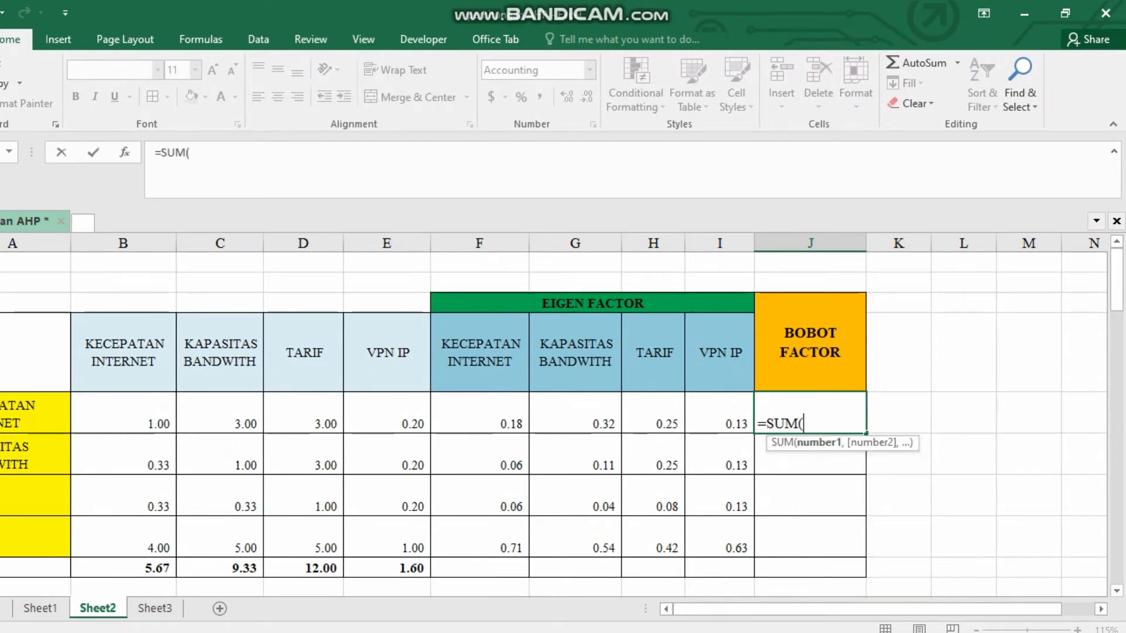
left_click(479, 412)
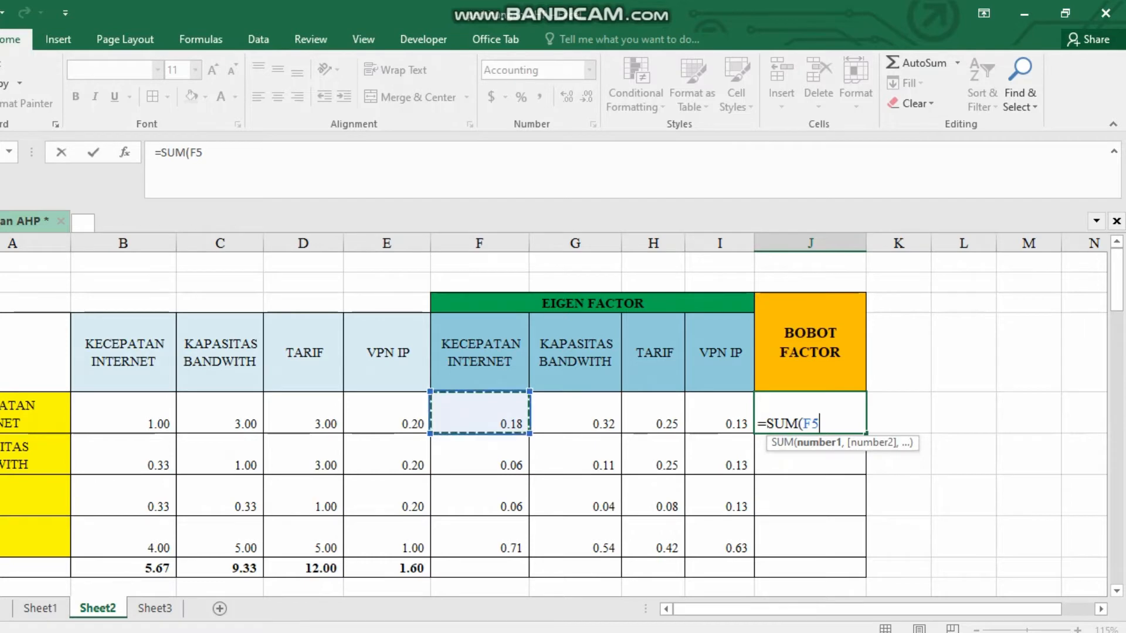
left_click_drag(480, 412, 719, 412)
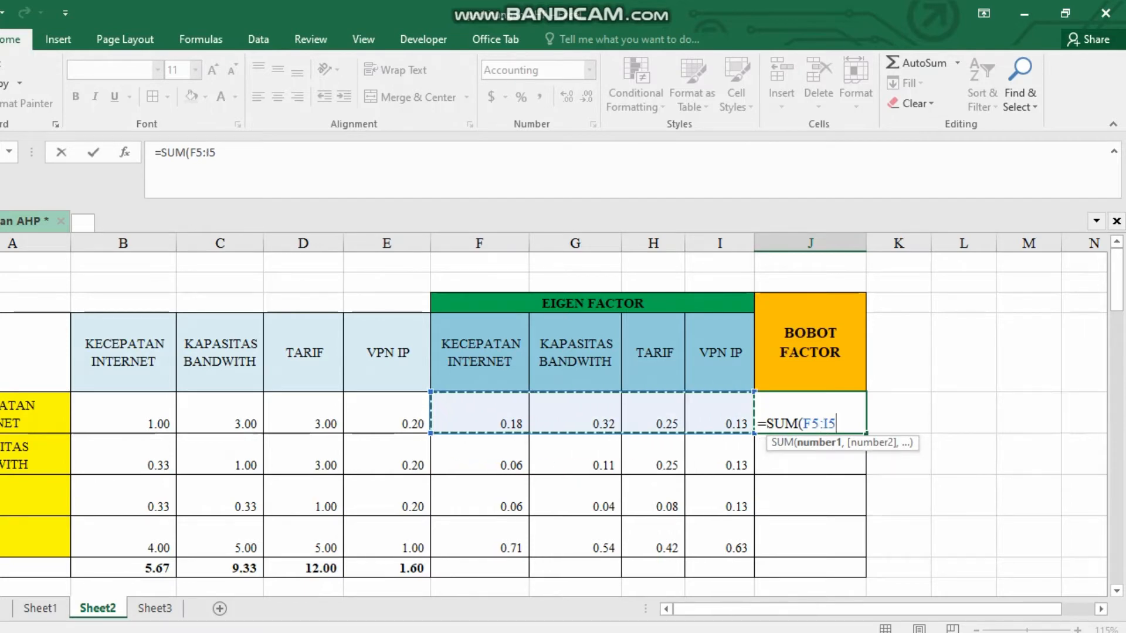
type(")/")
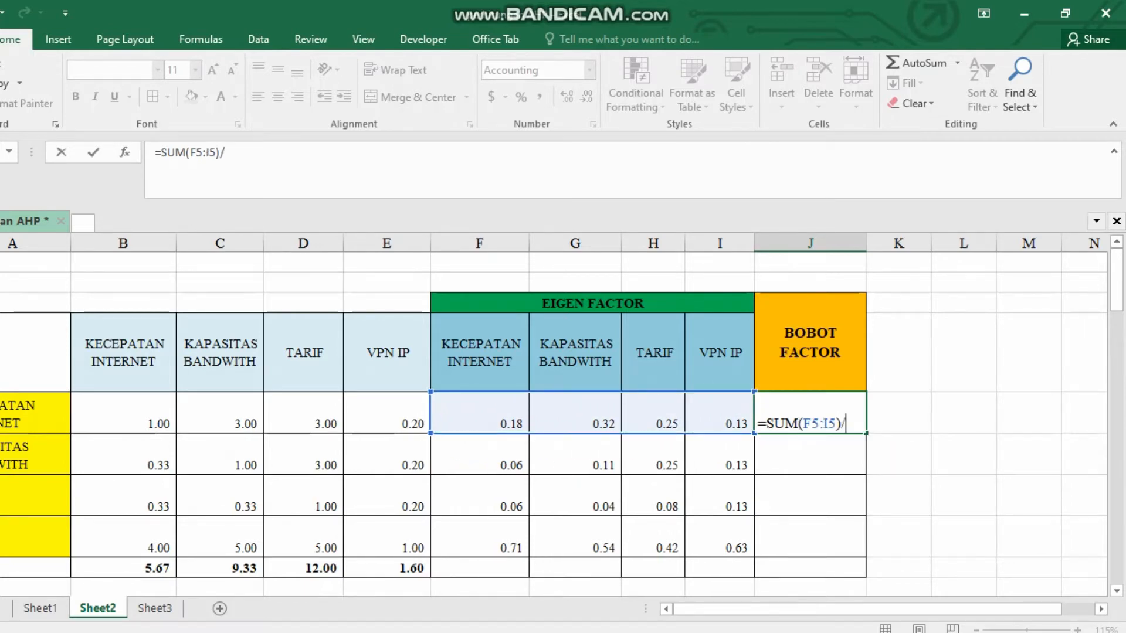
type("4")
key("Return")
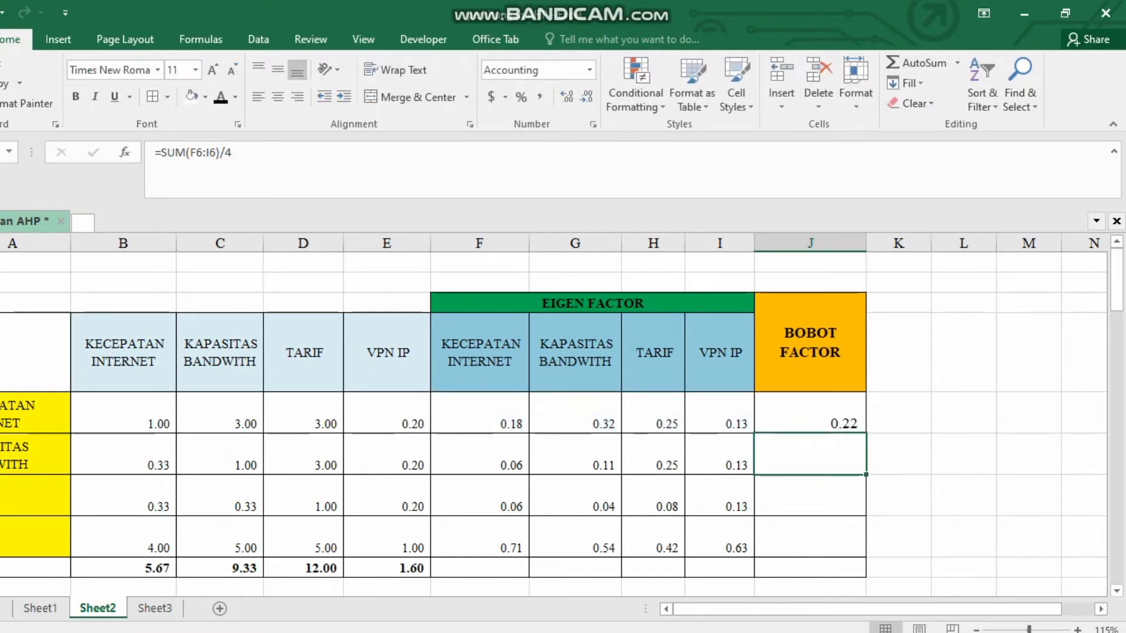
Fill the formula in J5 down through J8 to complete the BOBOT FACTOR column.
left_click(810, 412)
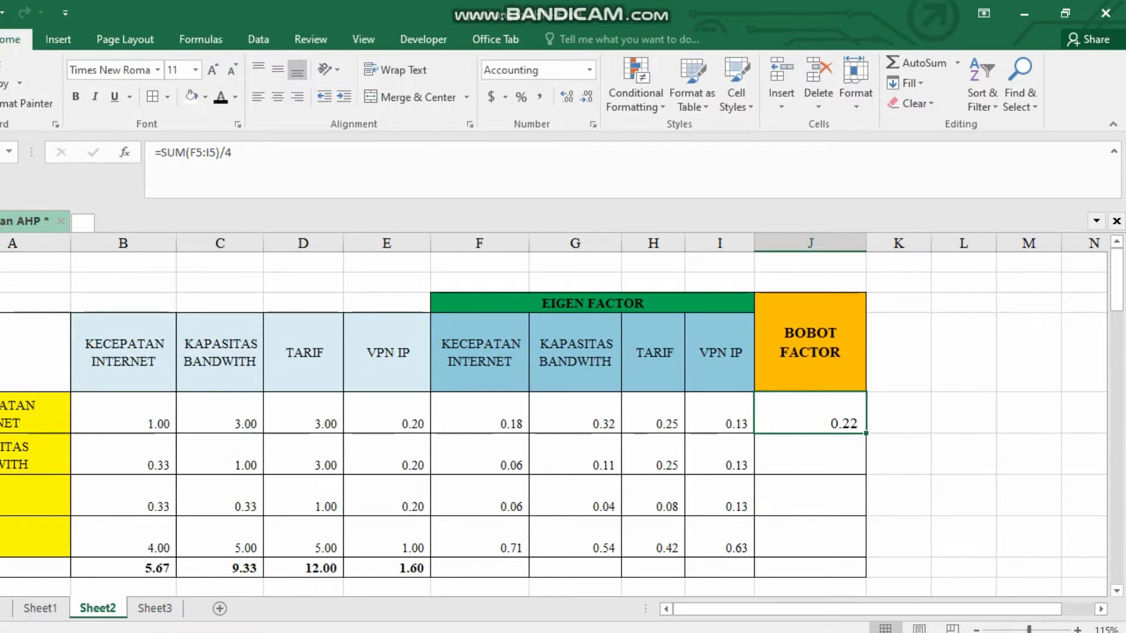
key("shift+Down")
key("shift+Down")
key("shift+Down")
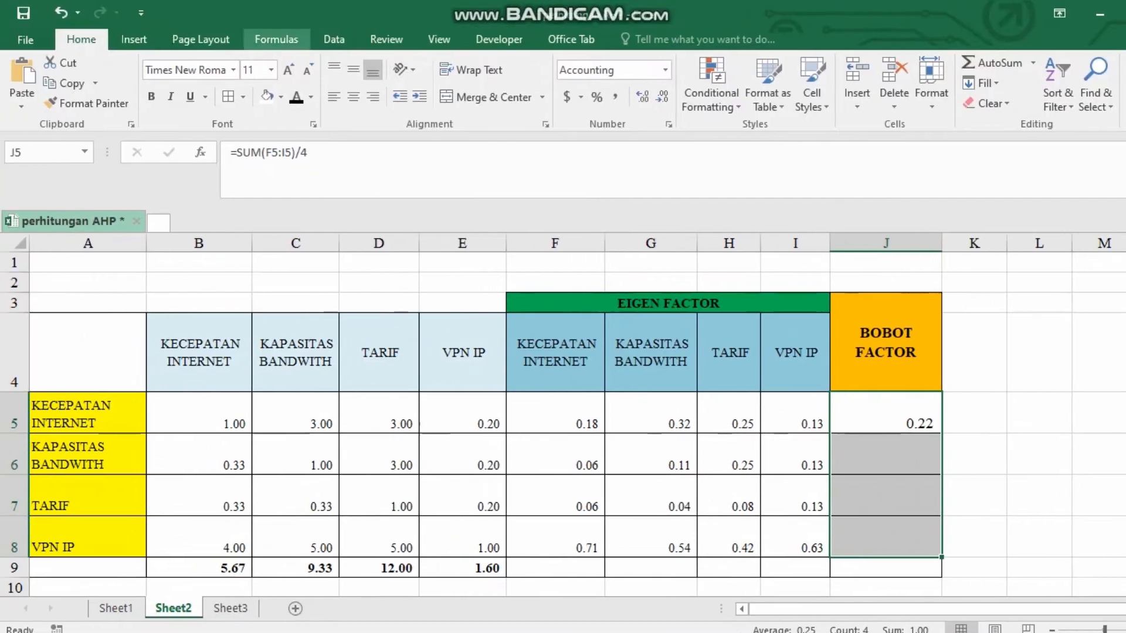
key("ctrl+d")
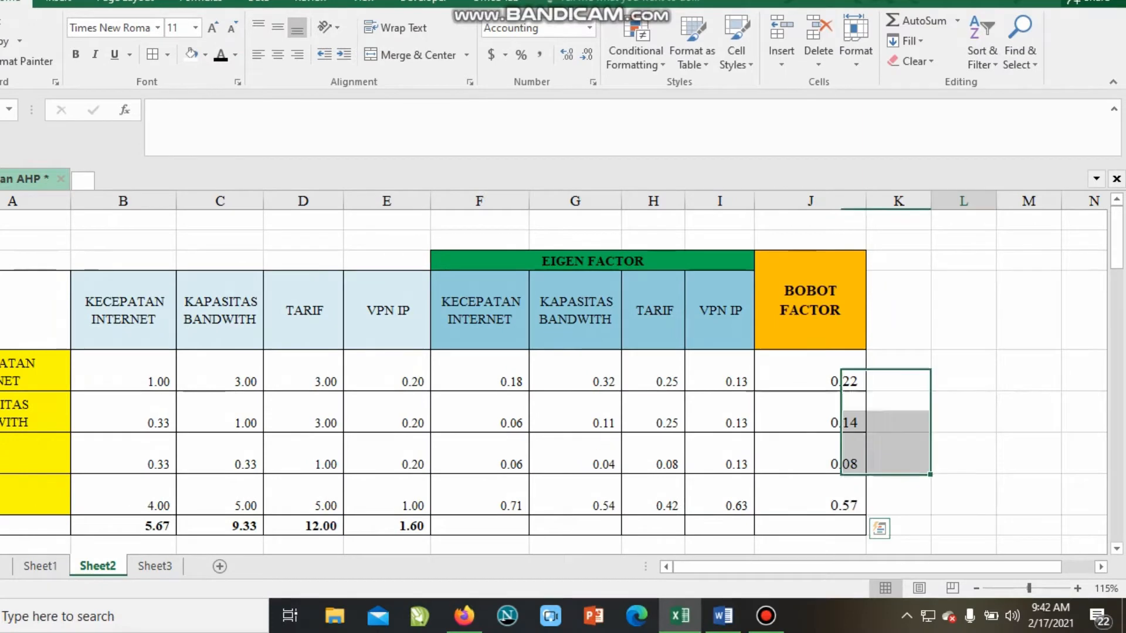
left_click(1038, 453)
left_click(810, 495)
left_click(898, 494)
left_click(898, 453)
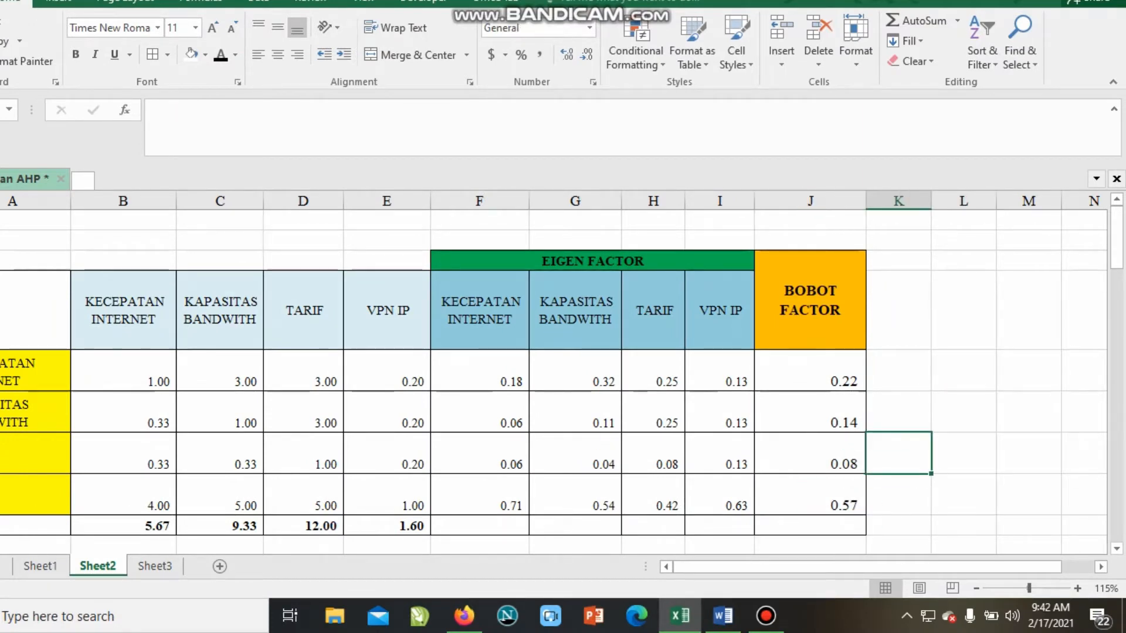
left_click(810, 526)
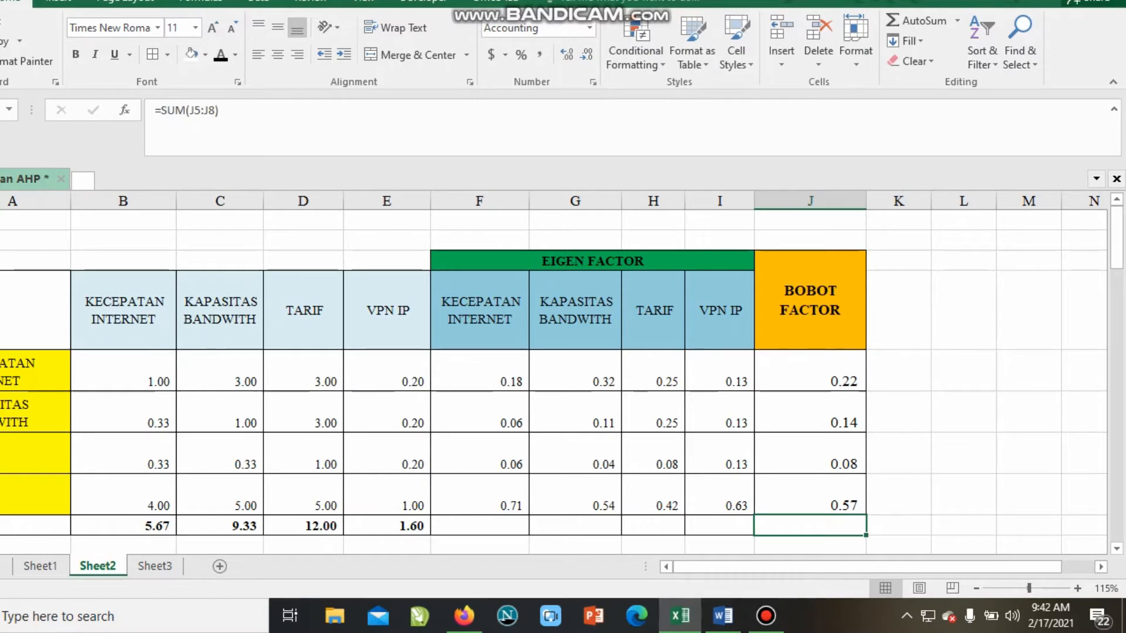
type("=")
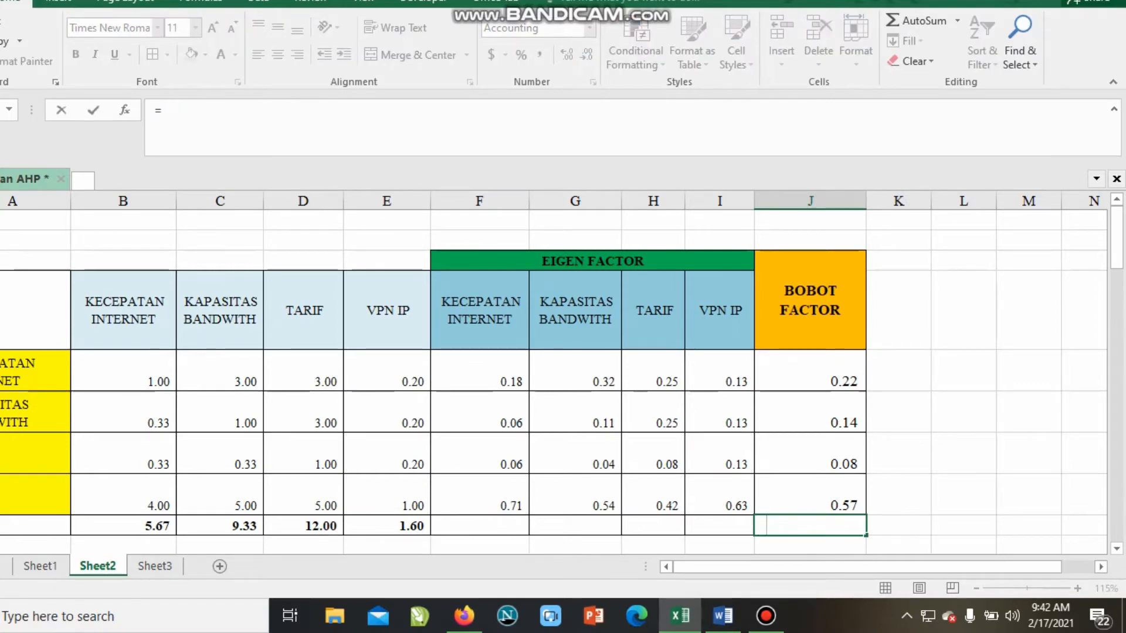
key("BackSpace")
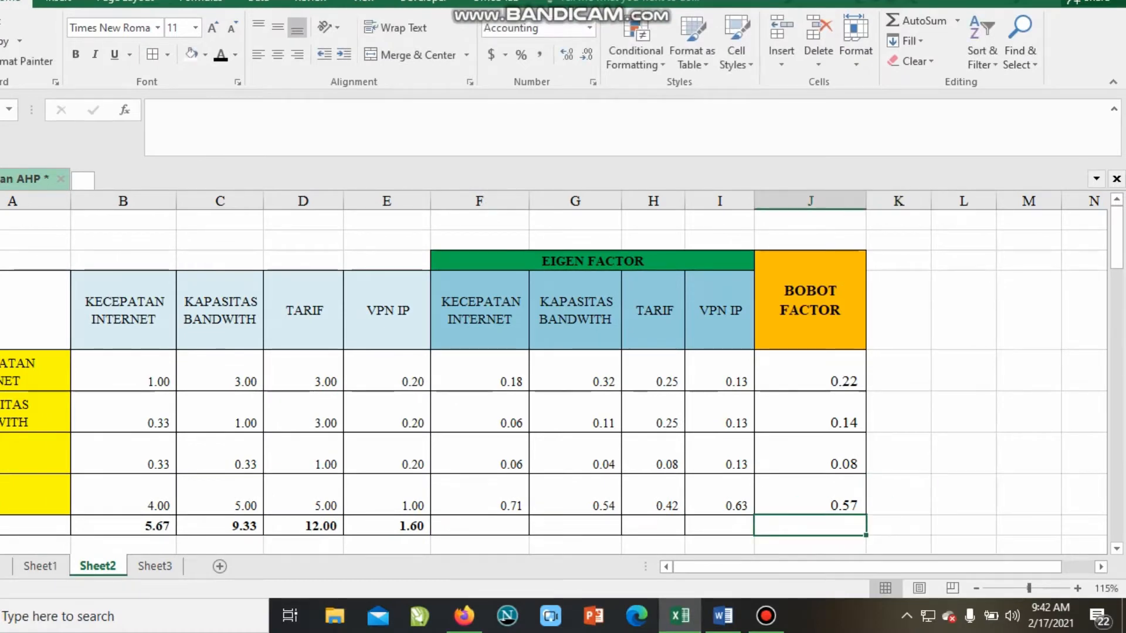
type("=SUM")
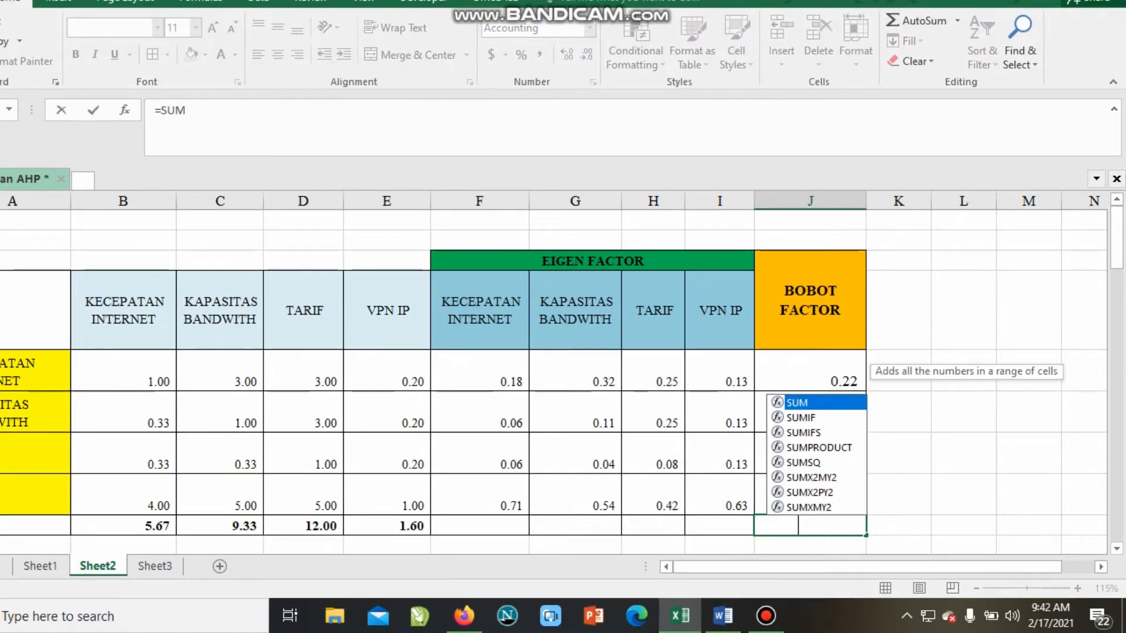
type("(")
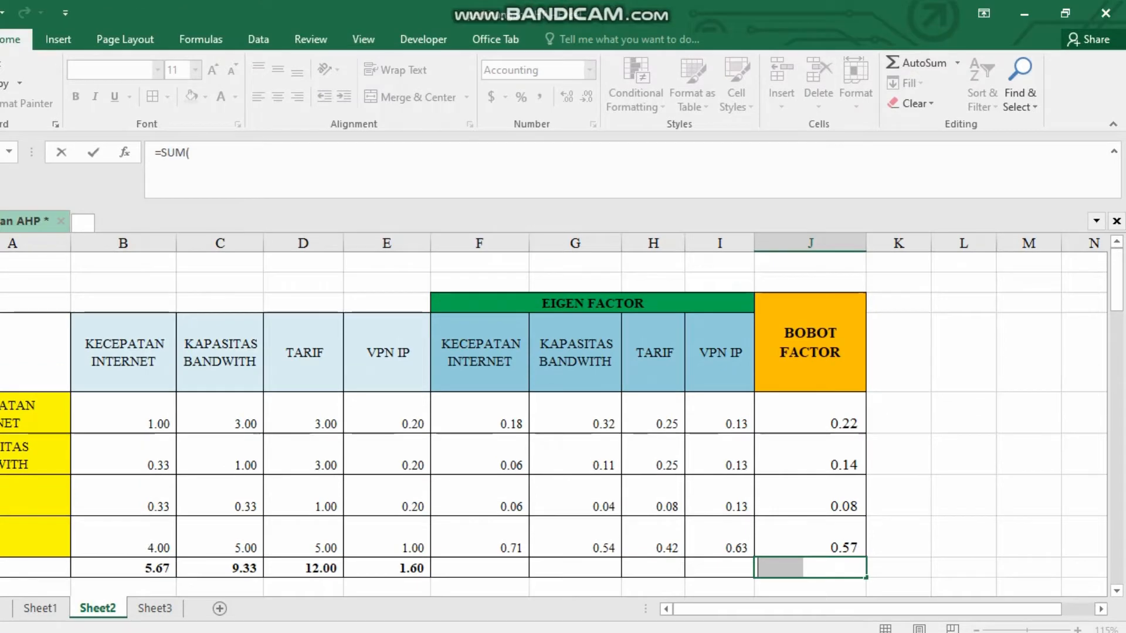
left_click(964, 370)
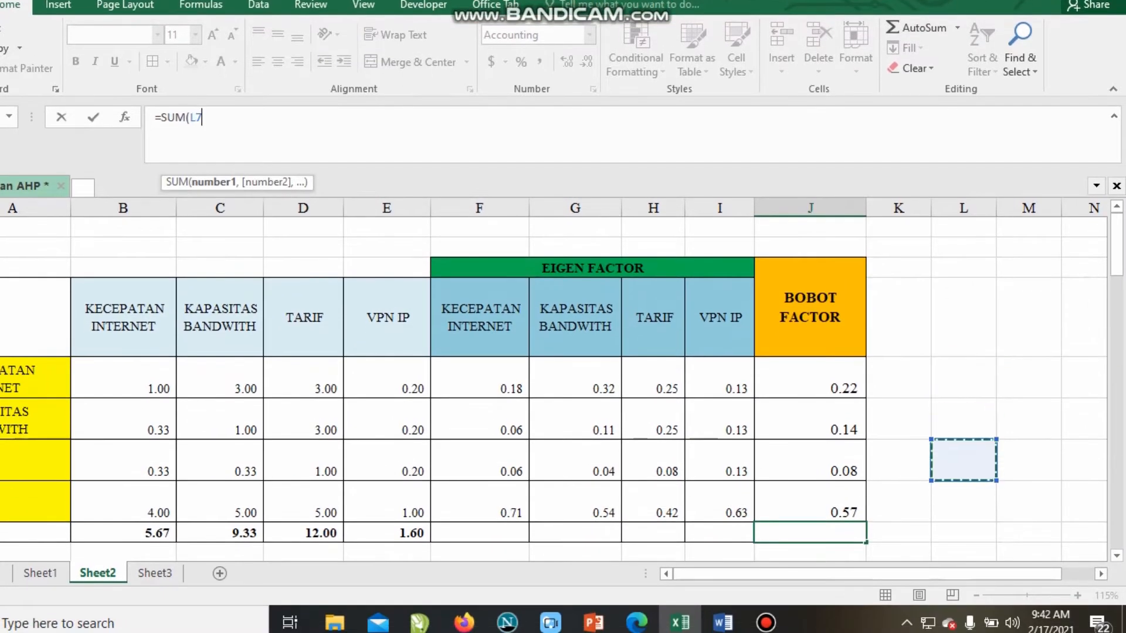
key("Escape")
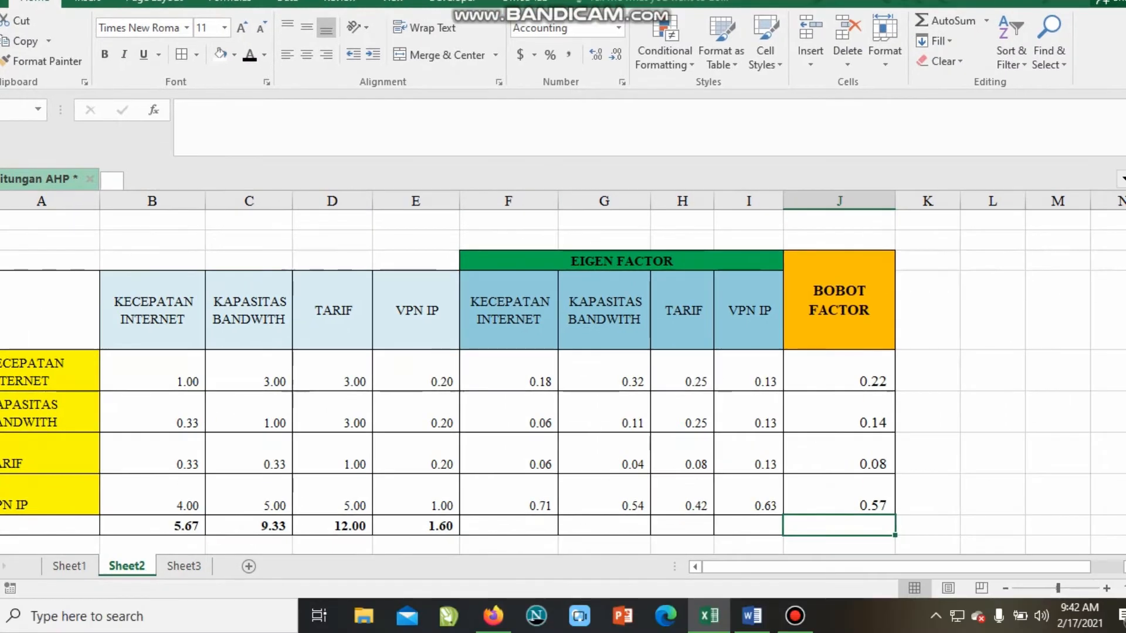
Total the BOBOT FACTOR column in cell J9 with a SUM over J5:J8.
type("=SI")
key("BackSpace")
type("UM(")
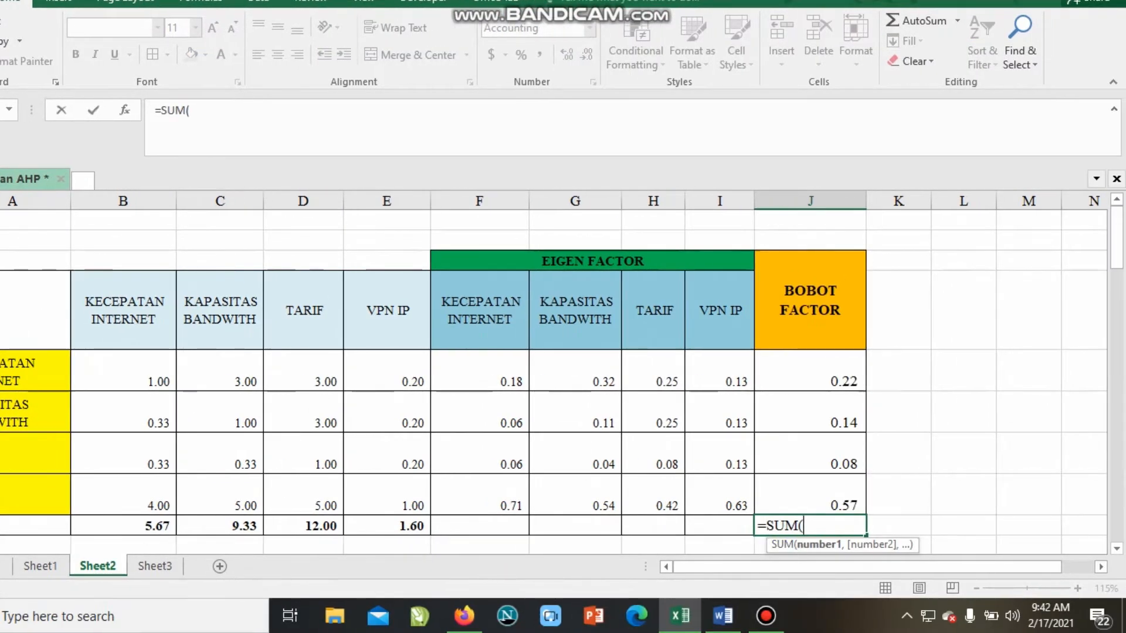
left_click(825, 371)
left_click_drag(824, 371, 824, 496)
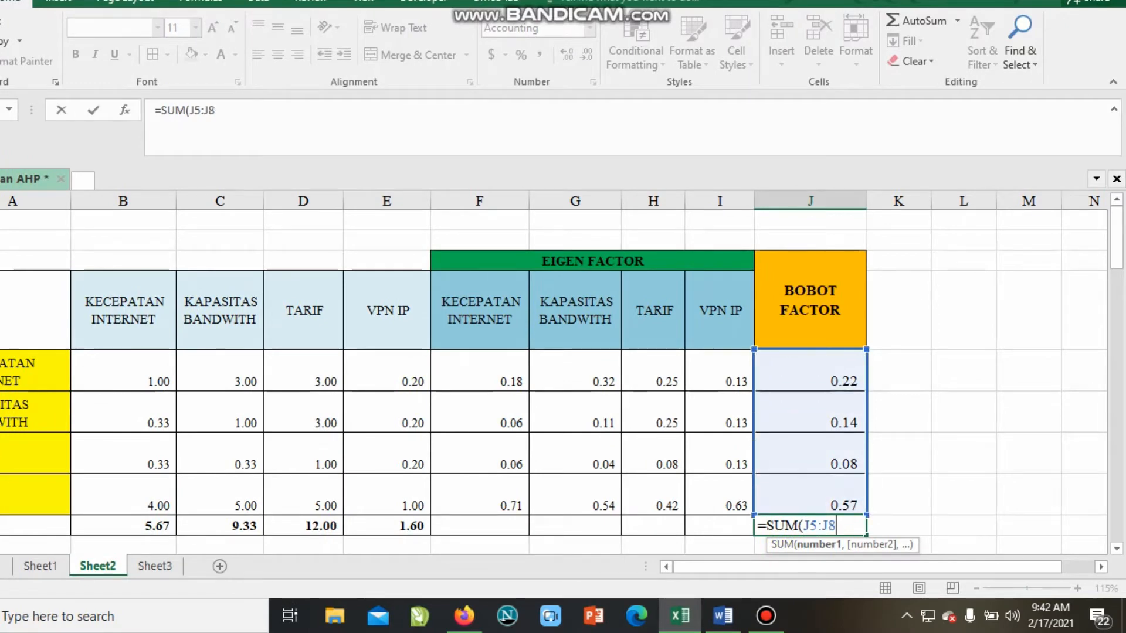
key("Return")
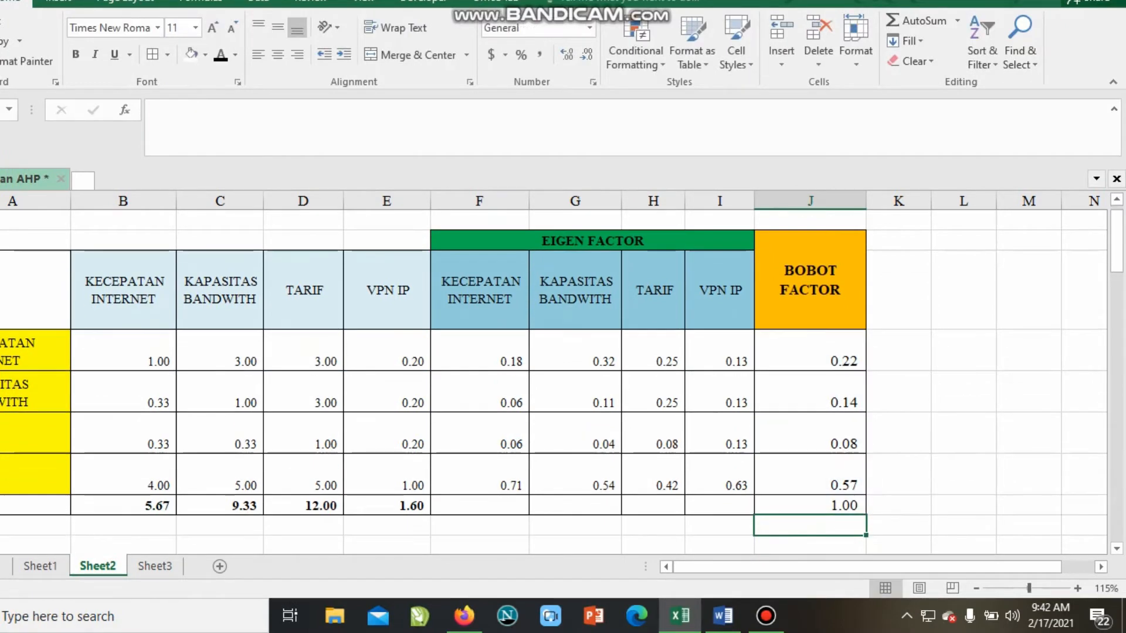
left_click(810, 506)
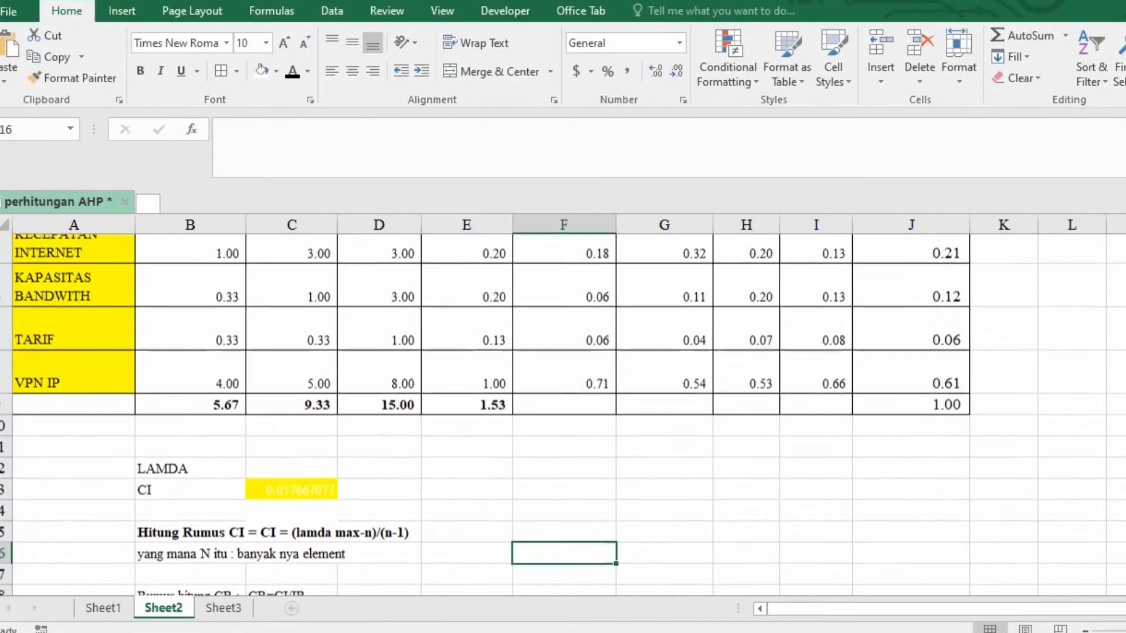
scroll(564, 381, "up", 1)
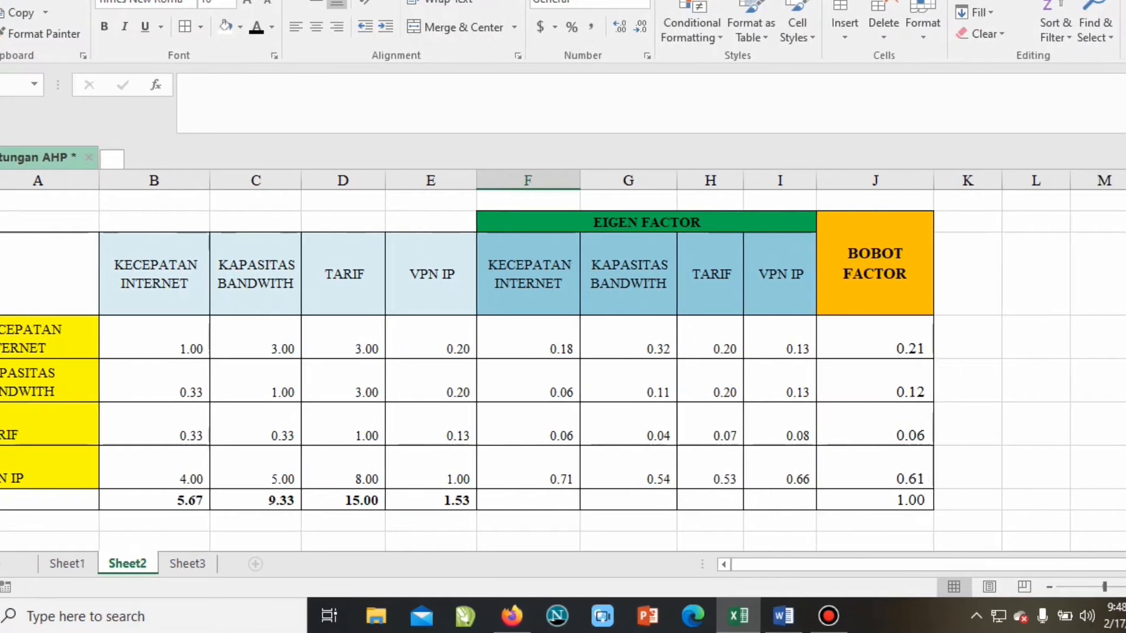
scroll(563, 370, "down", 1)
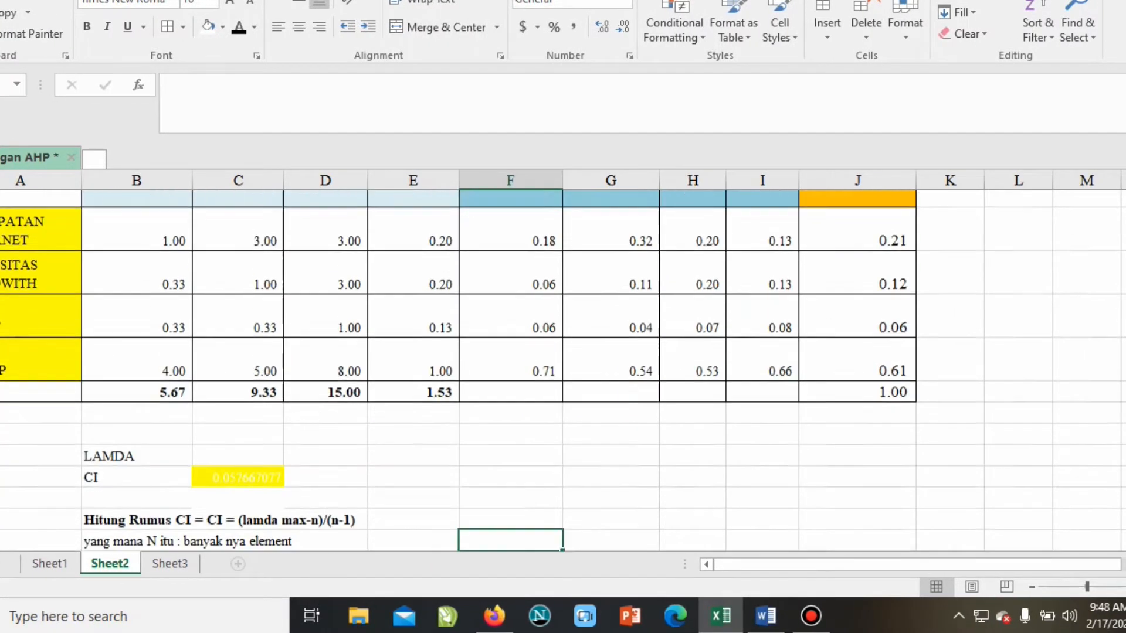
Review the criteria matrix, its eigen and BOBOT FACTOR columns, and the LAMDA, CI and CR notes below it.
scroll(563, 370, "down", 1)
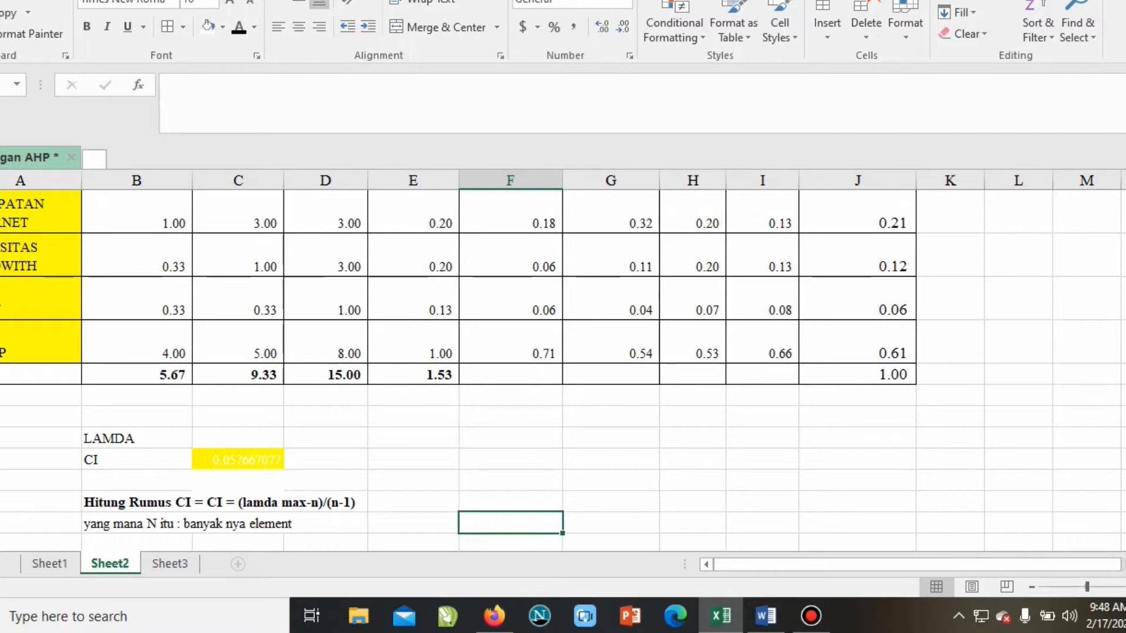
scroll(563, 370, "up", 2)
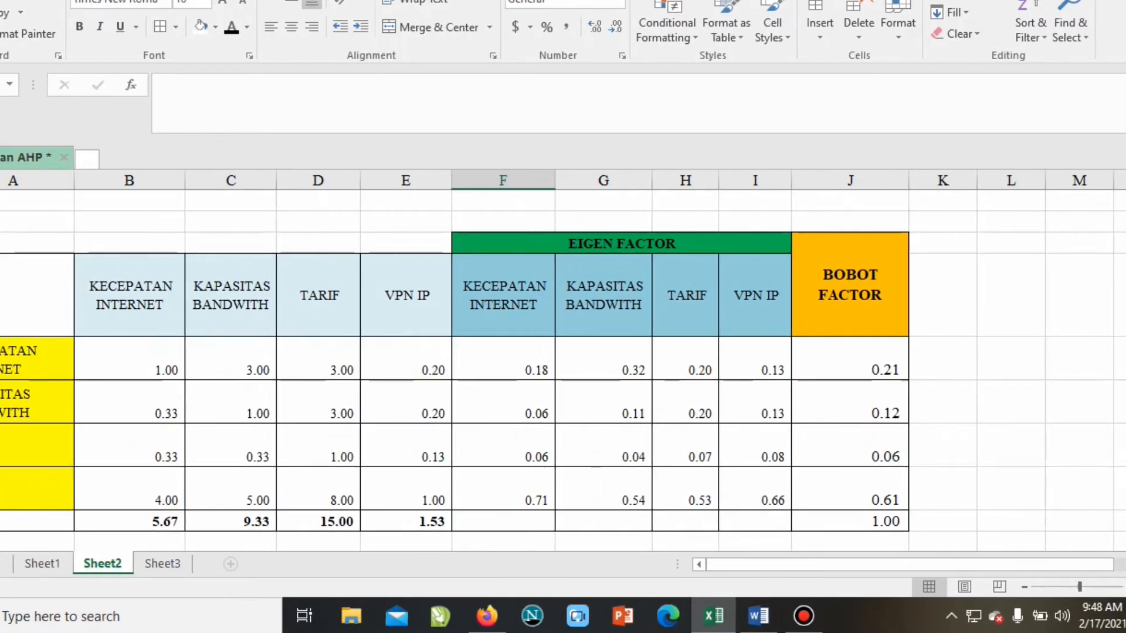
scroll(563, 370, "down", 4)
scroll(563, 369, "up", 3)
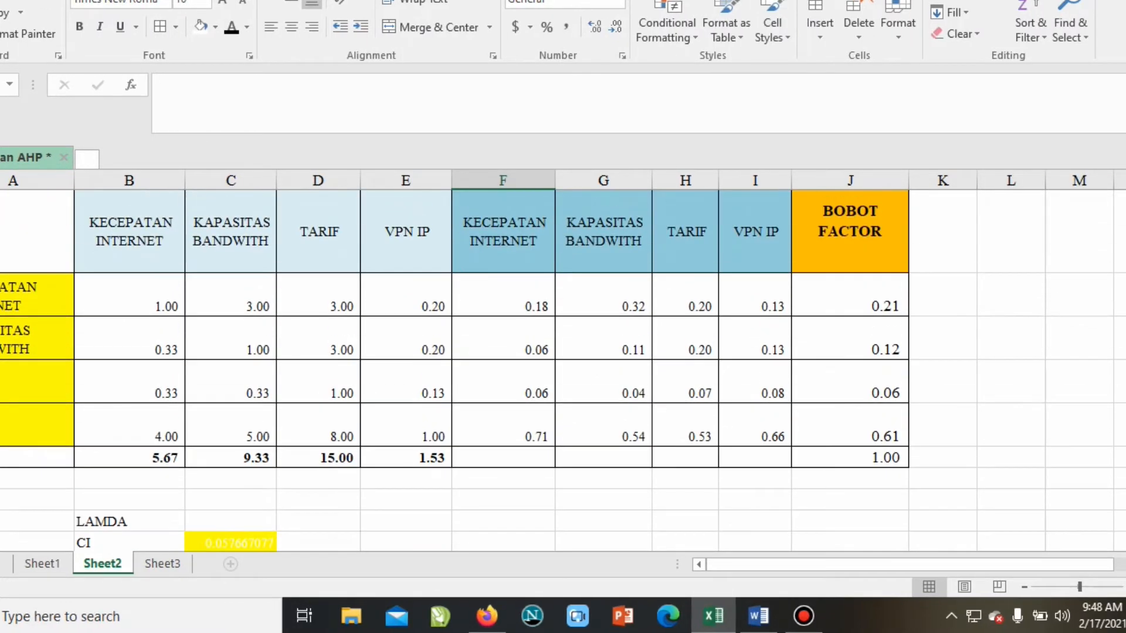
scroll(563, 370, "down", 1)
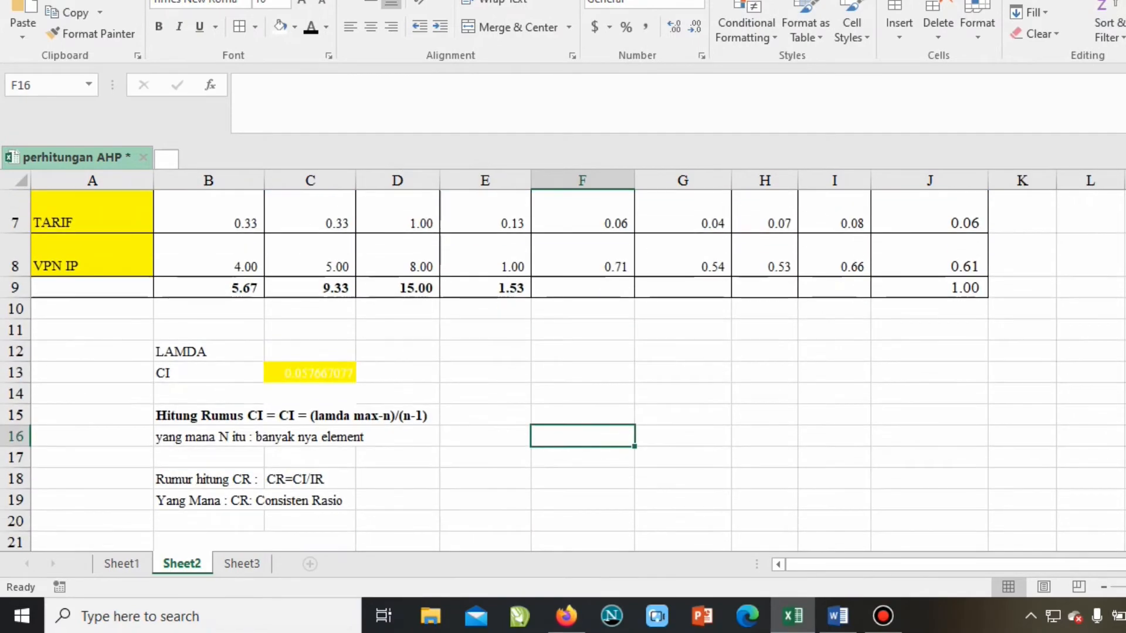
left_click(209, 351)
scroll(563, 370, "up", 2)
scroll(563, 370, "down", 2)
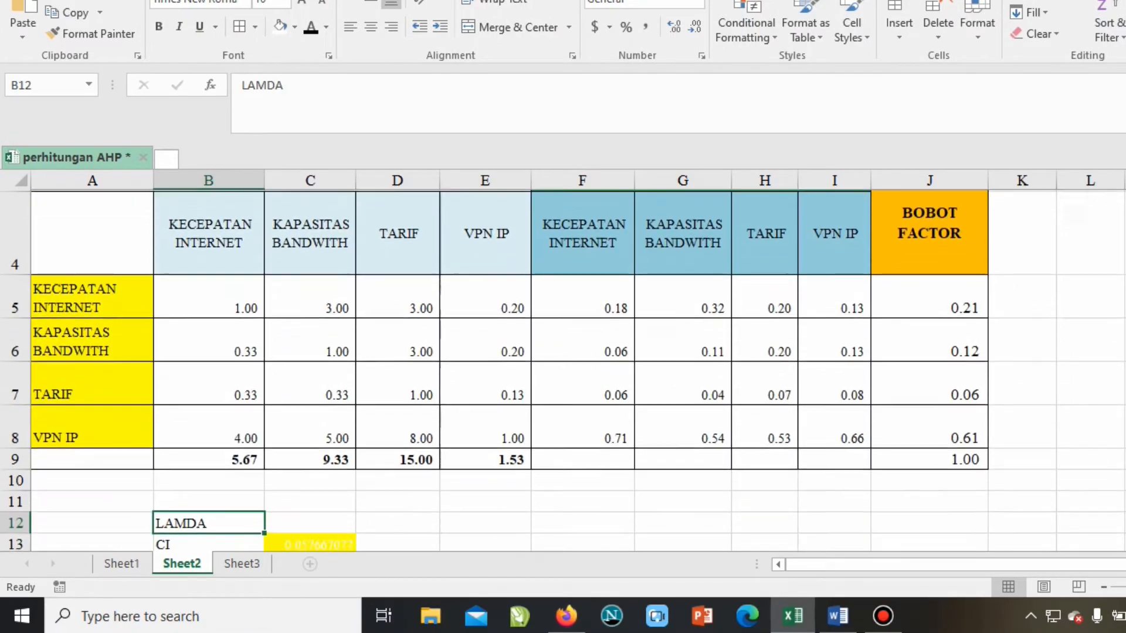
scroll(563, 369, "up", 1)
scroll(563, 370, "up", 1)
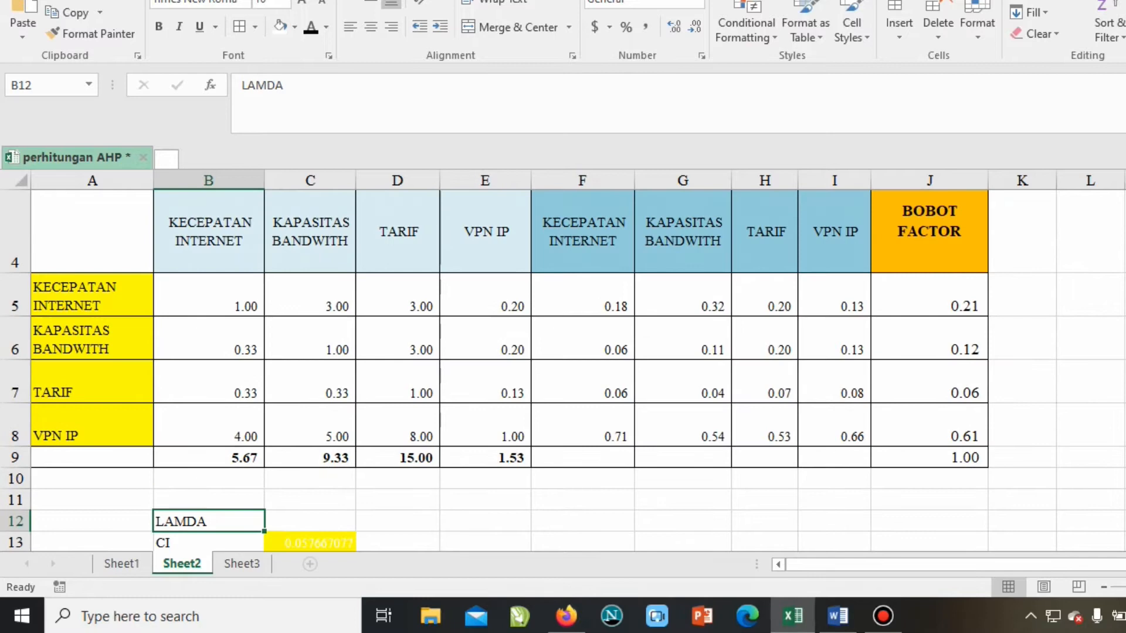
Examine how each column total in B9:E9 pairs with its criterion's BOBOT FACTOR in J5:J8.
left_click(209, 458)
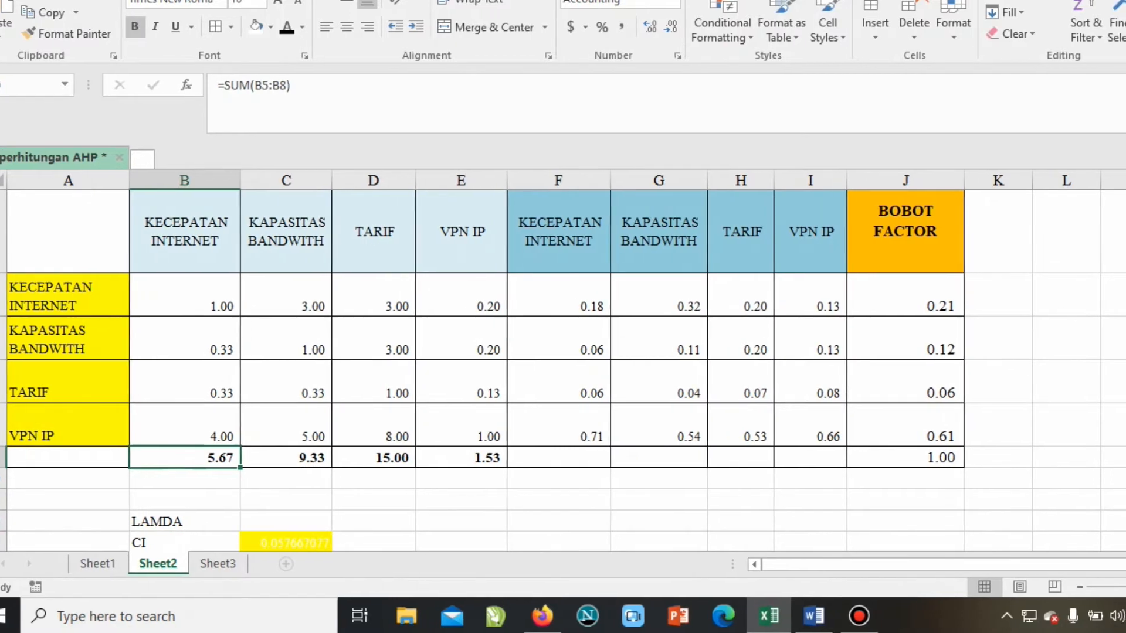
left_click(930, 295)
left_click(294, 457)
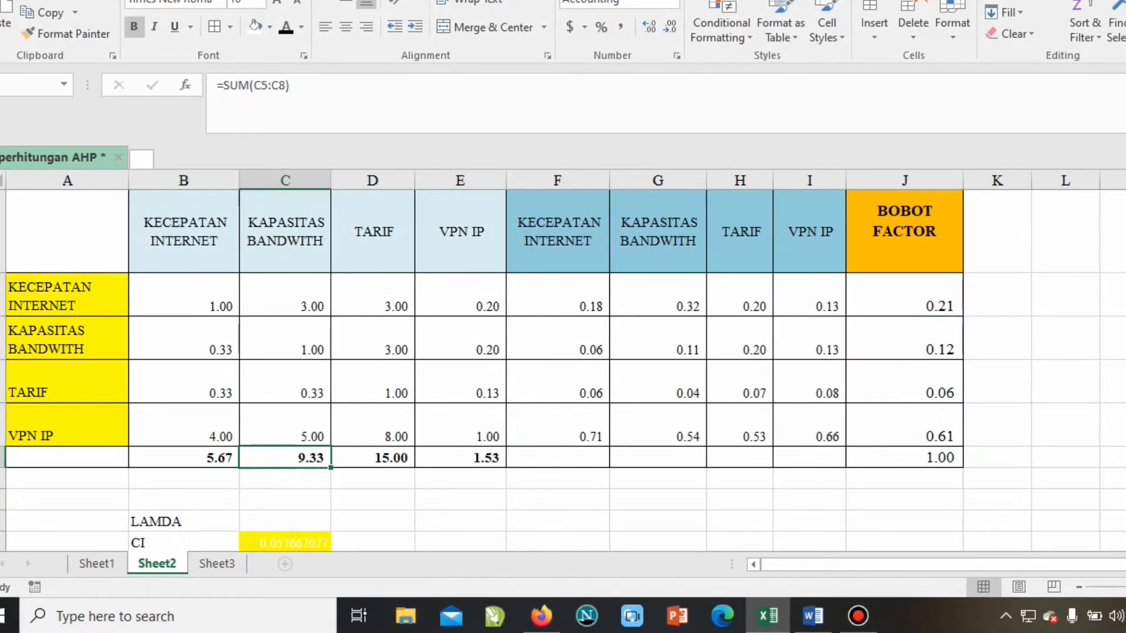
left_click(921, 339)
left_click(375, 458)
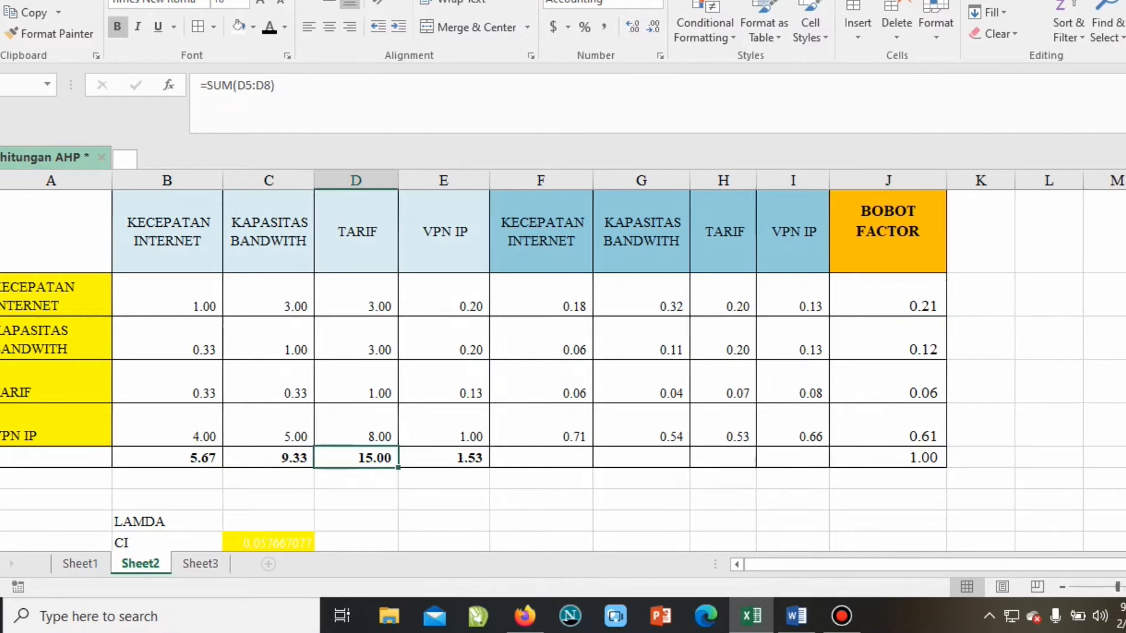
left_click(906, 383)
left_click(462, 457)
left_click(851, 425)
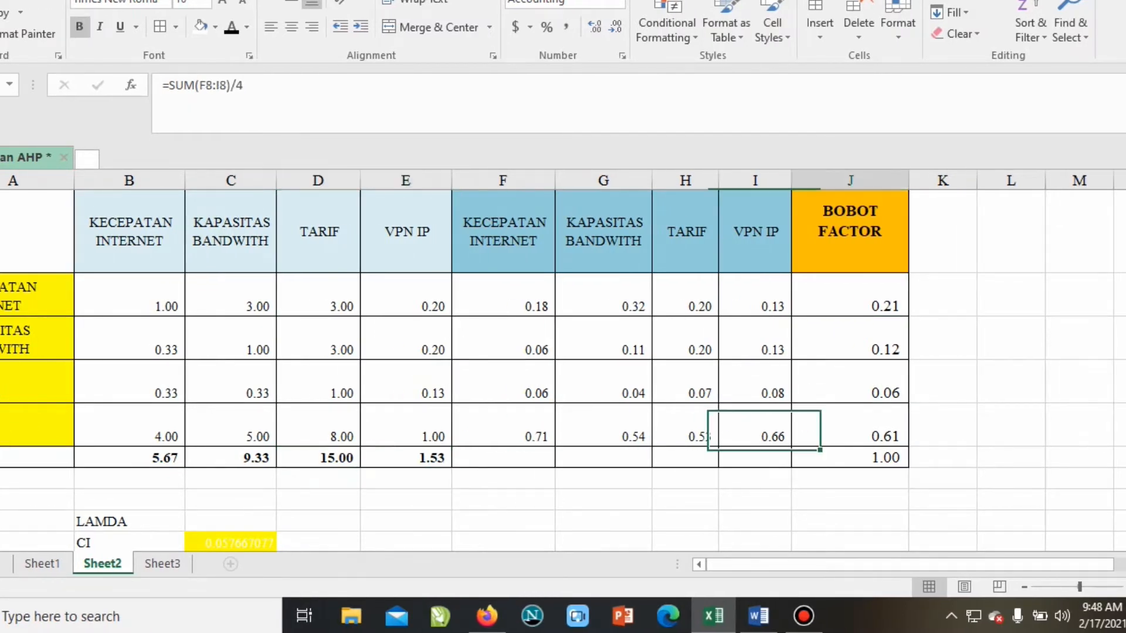
left_click(318, 521)
type("=")
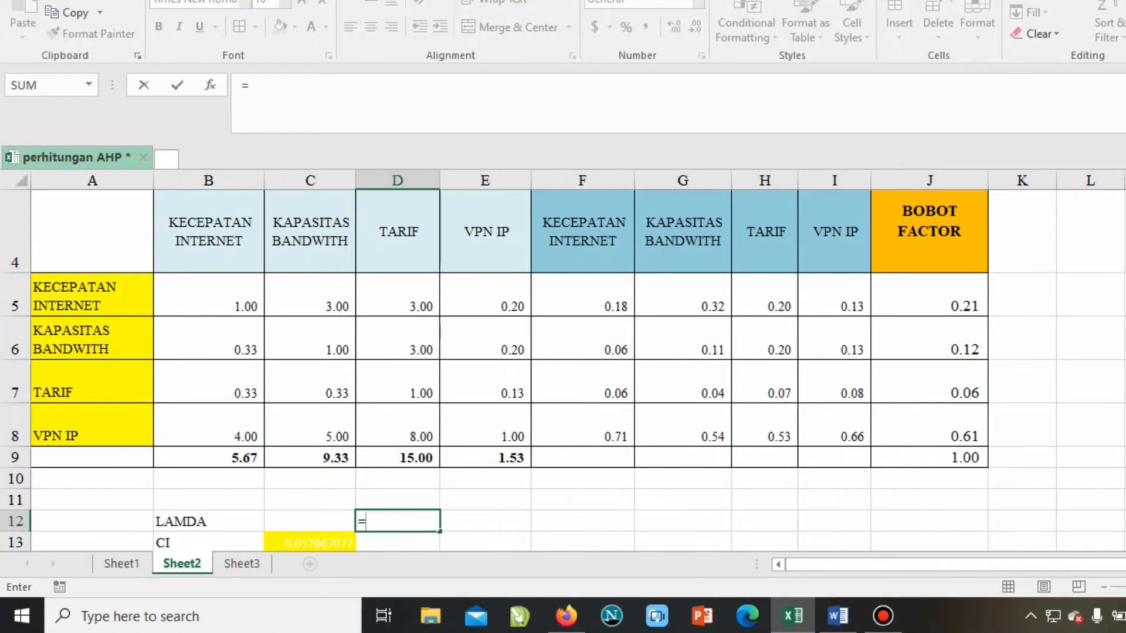
type("(")
left_click(209, 458)
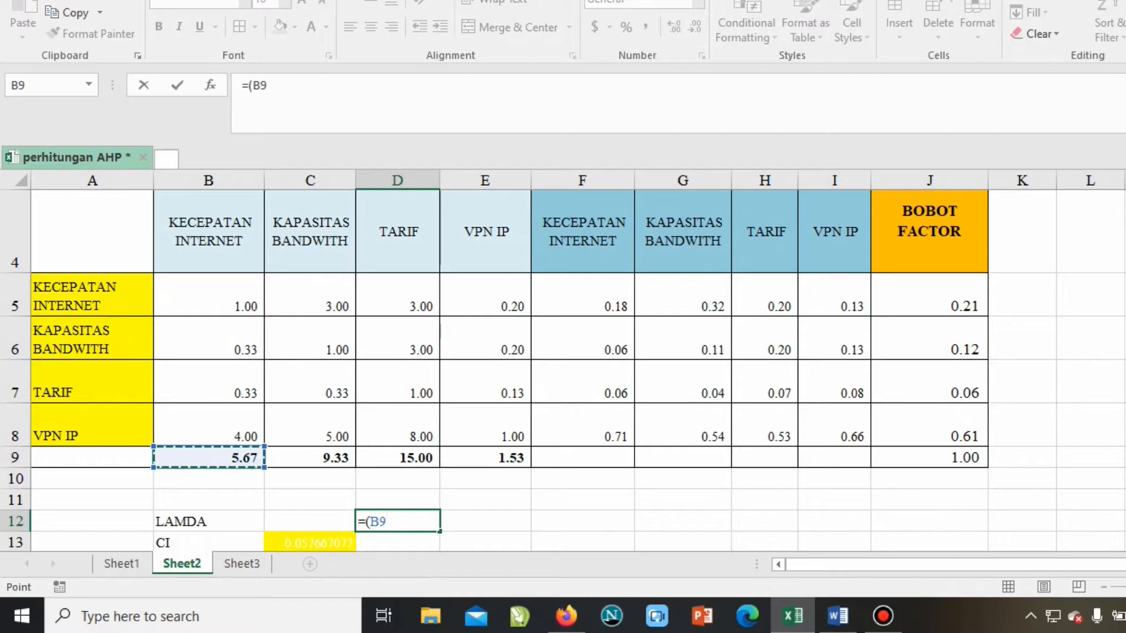
type("*")
key("BackSpace")
key("BackSpace")
key("BackSpace")
key("BackSpace")
key("BackSpace")
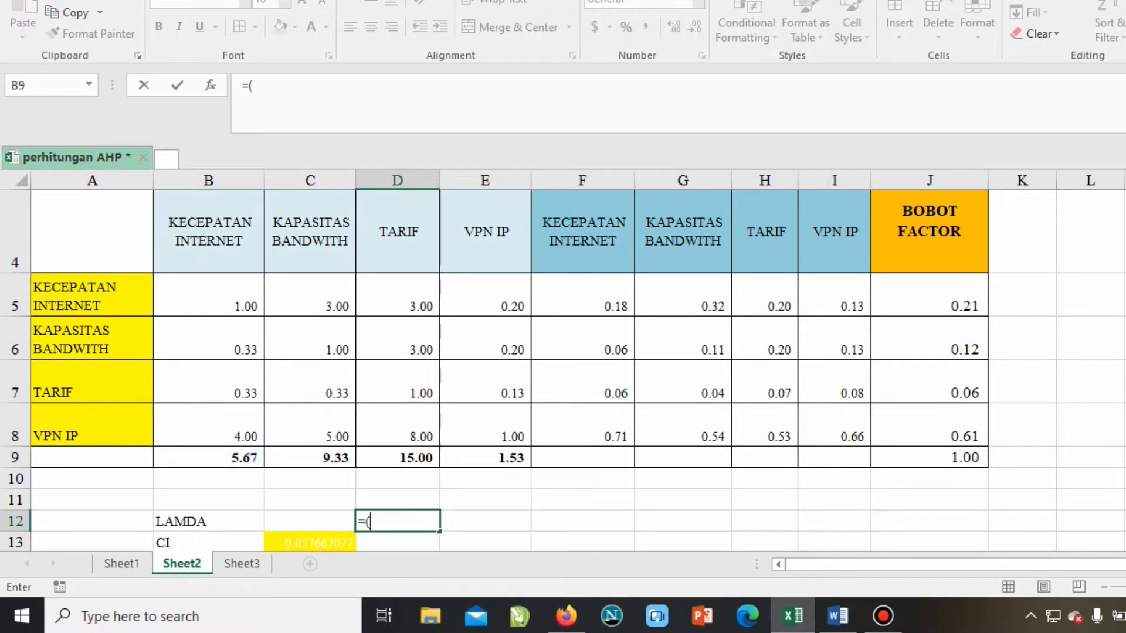
left_click(682, 542)
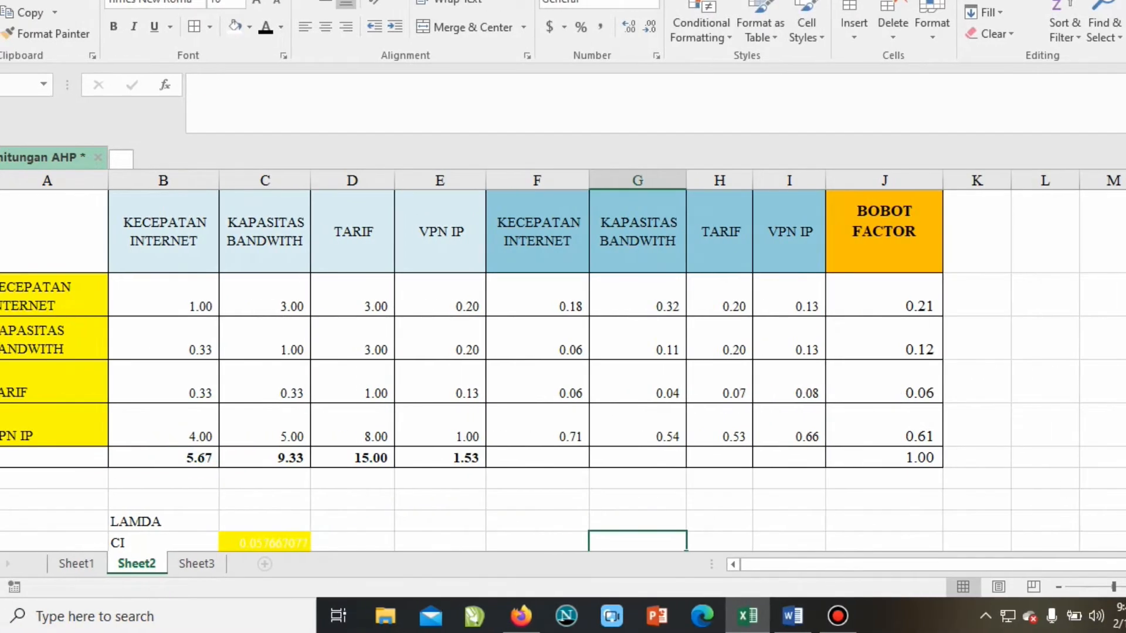
Apply the black font colour to the LAMDA value in C12 and inspect the cell's existing formula.
left_click(231, 522)
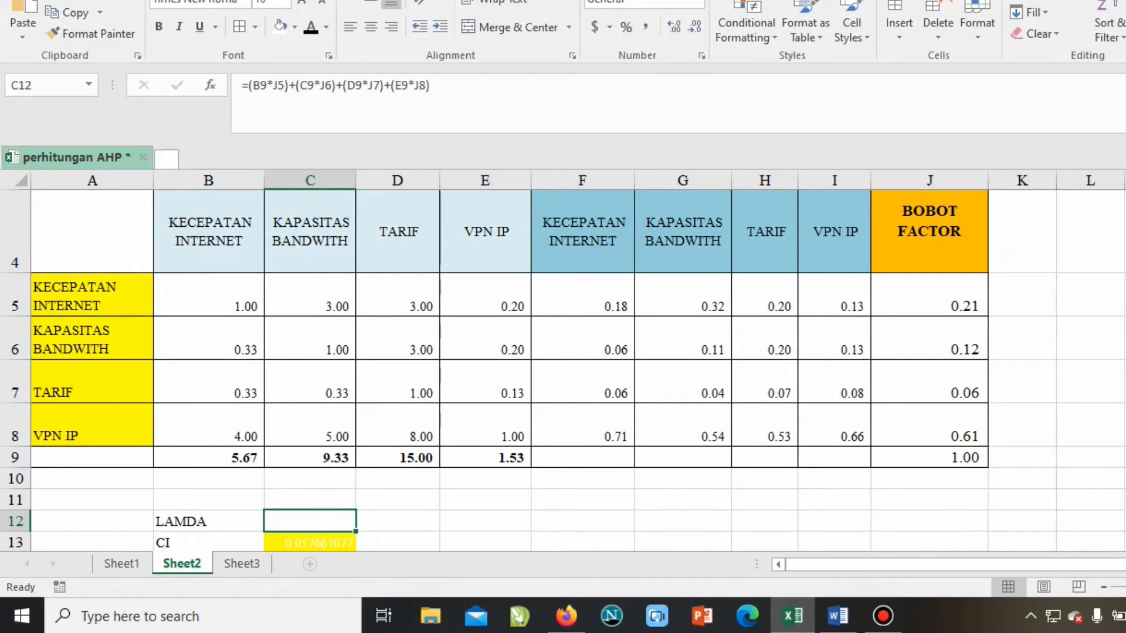
type("=")
key("F2")
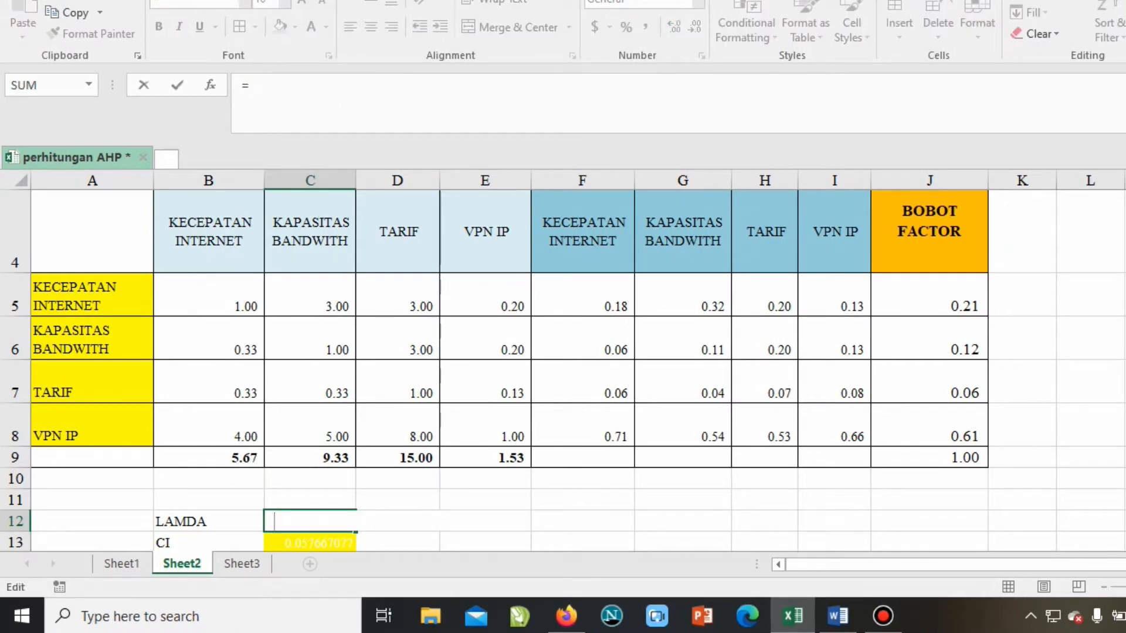
key("Escape")
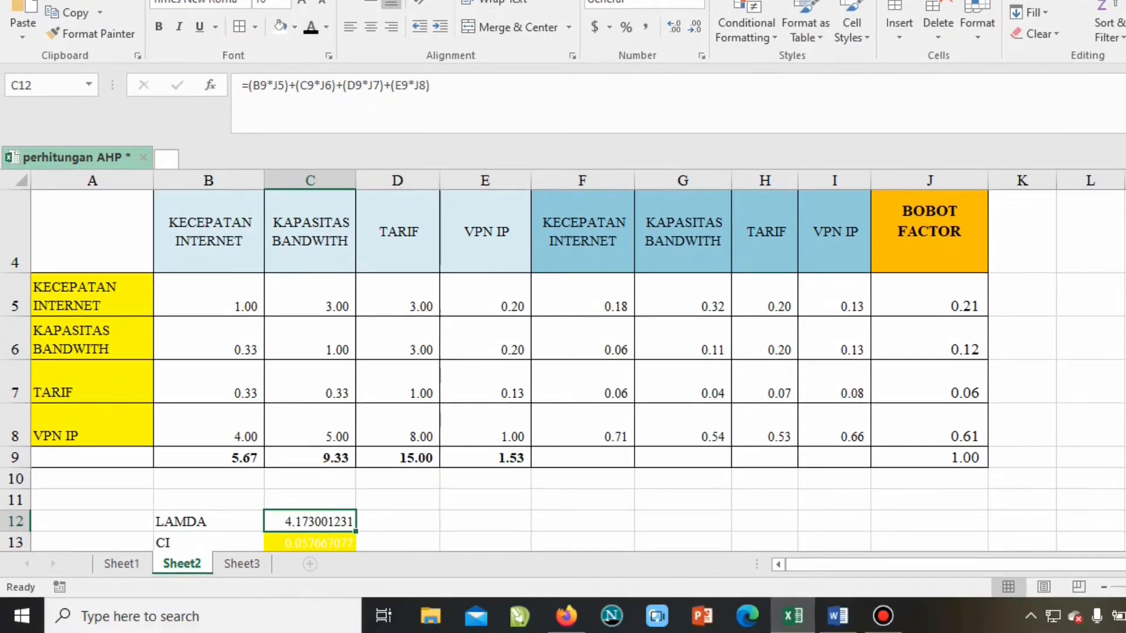
key("Right")
key("Left")
key("F2")
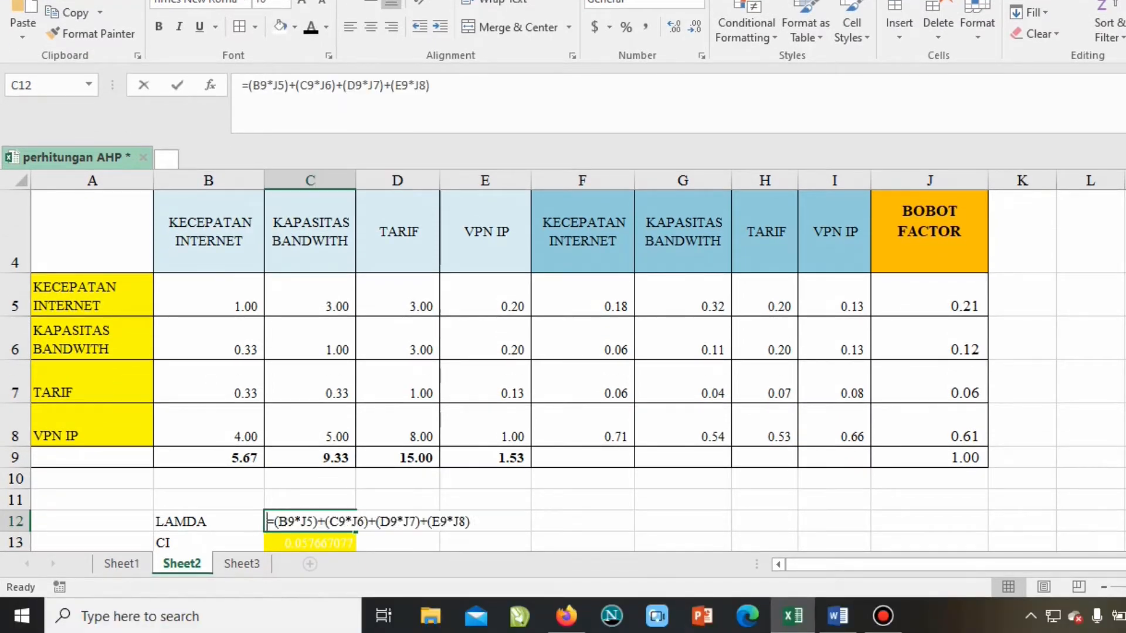
key("Escape")
Start a new LAMDA formula in C12 with the KECEPATAN INTERNET total times its weight, =(B9*J5).
type("=")
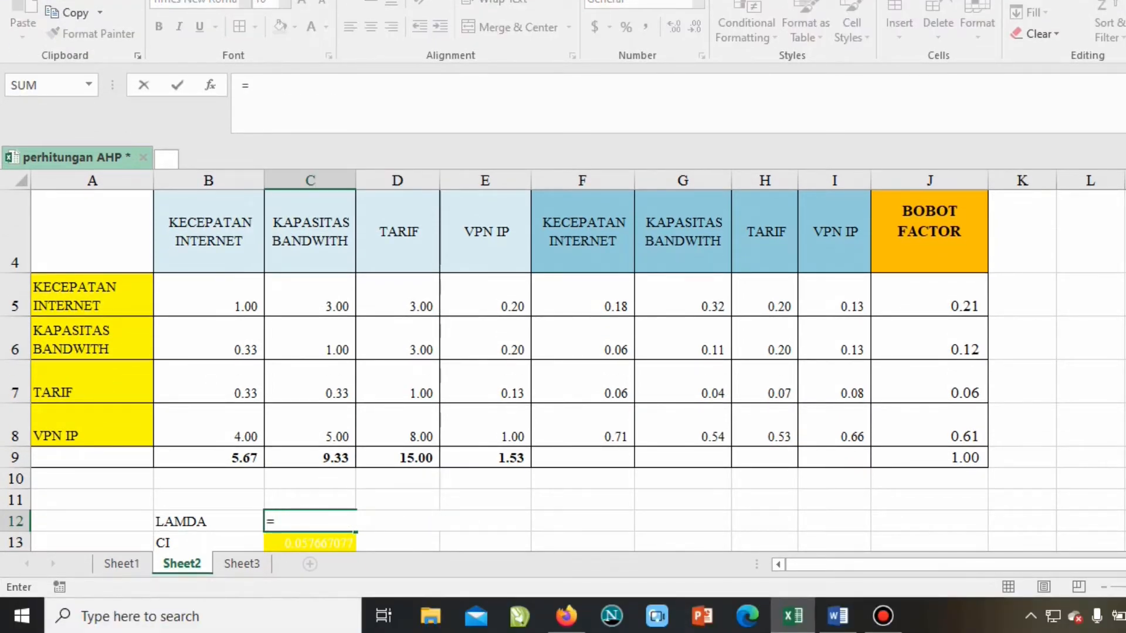
left_click(208, 458)
type("*")
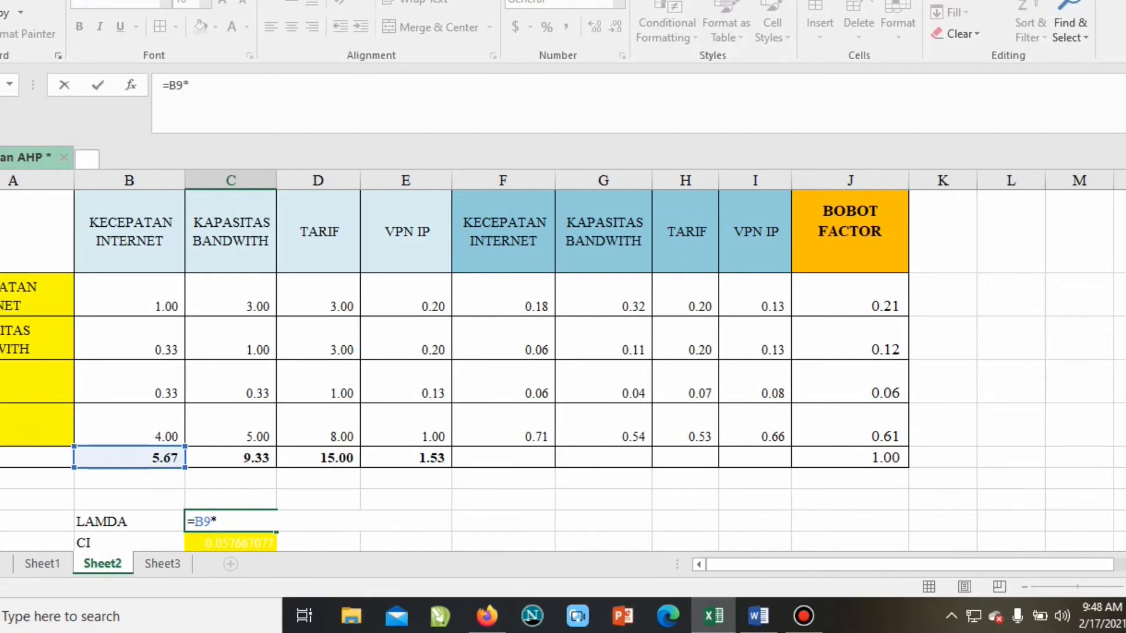
key("BackSpace")
key("BackSpace")
key("BackSpace")
type("(")
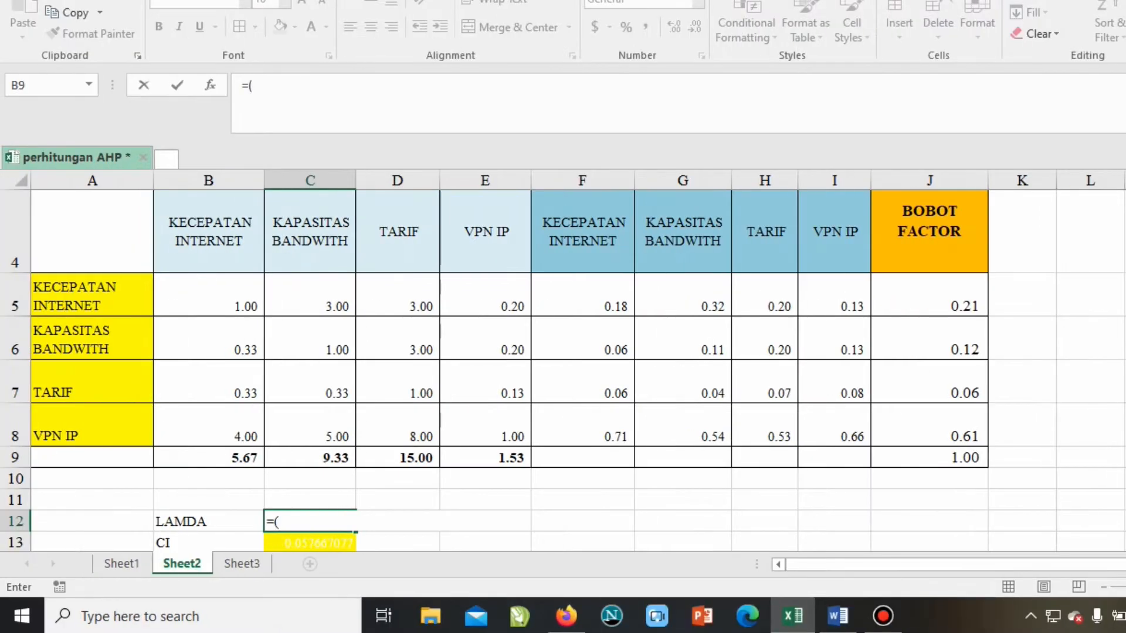
left_click(208, 458)
type("*")
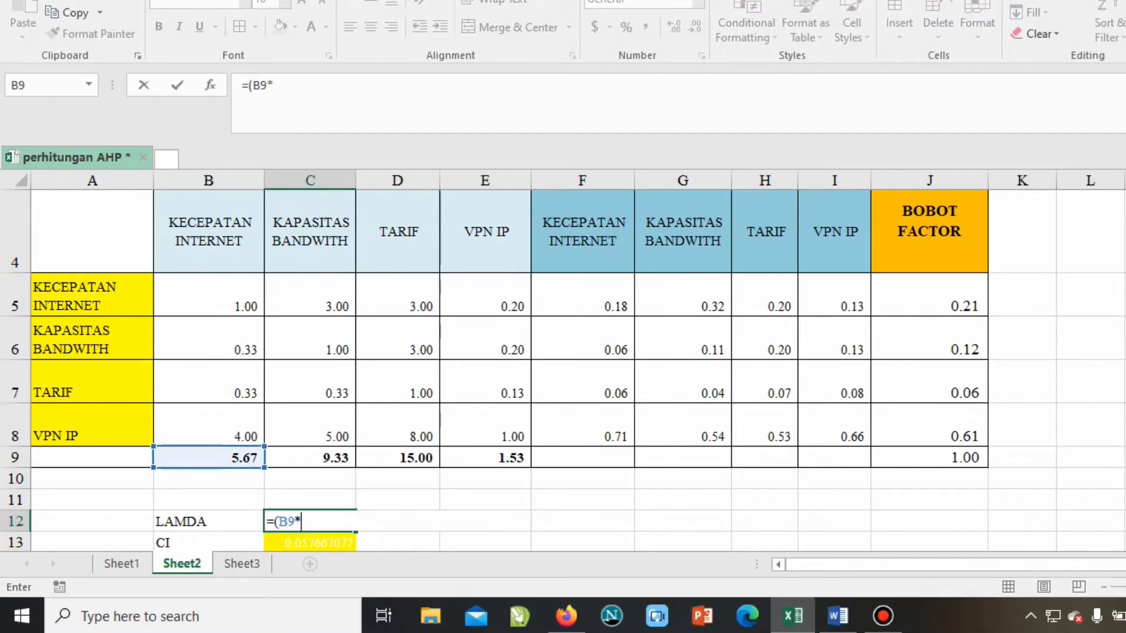
left_click(929, 294)
type(")-")
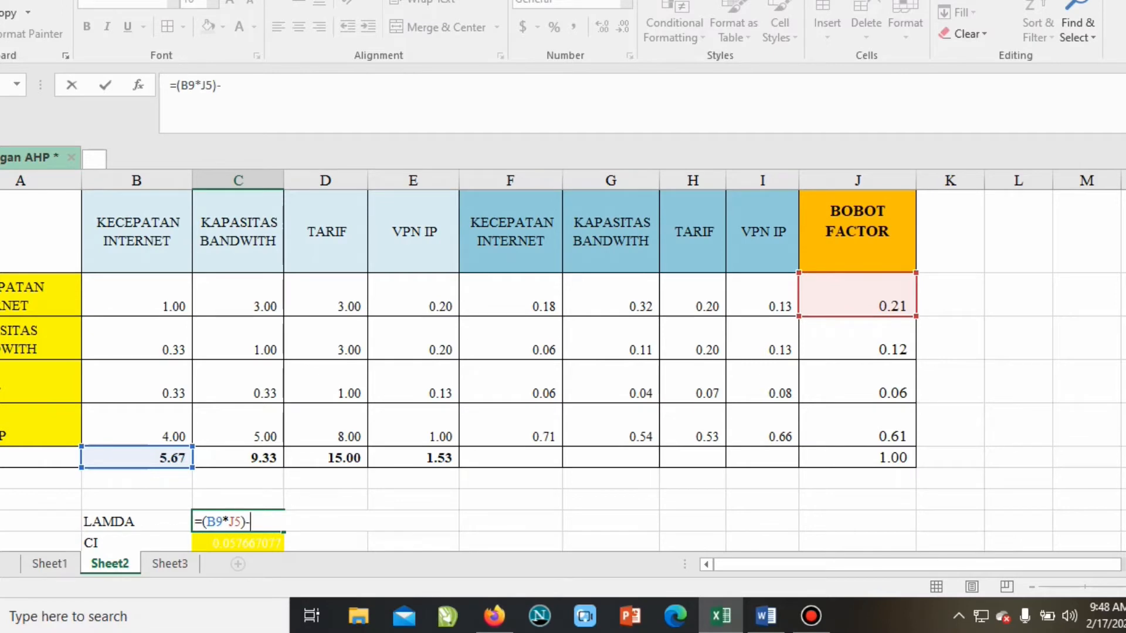
Extend the LAMDA formula in C12 with the KAPASITAS BANDWITH and TARIF products, +(C9*J6)+(D9*J7).
key("BackSpace")
type("+(")
left_click(238, 457)
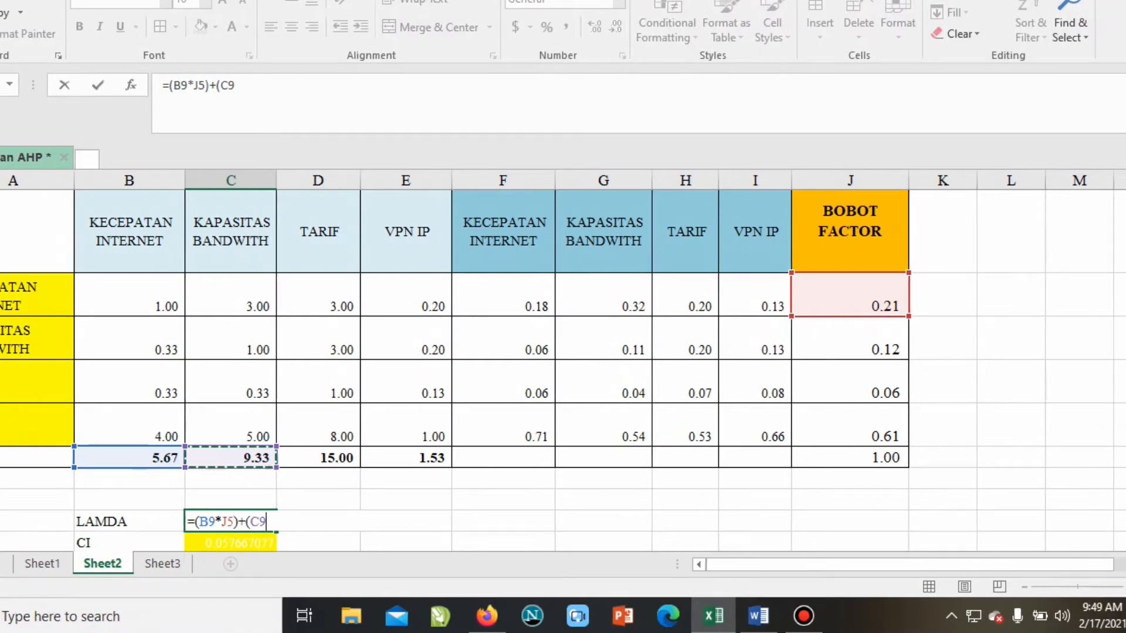
type("*")
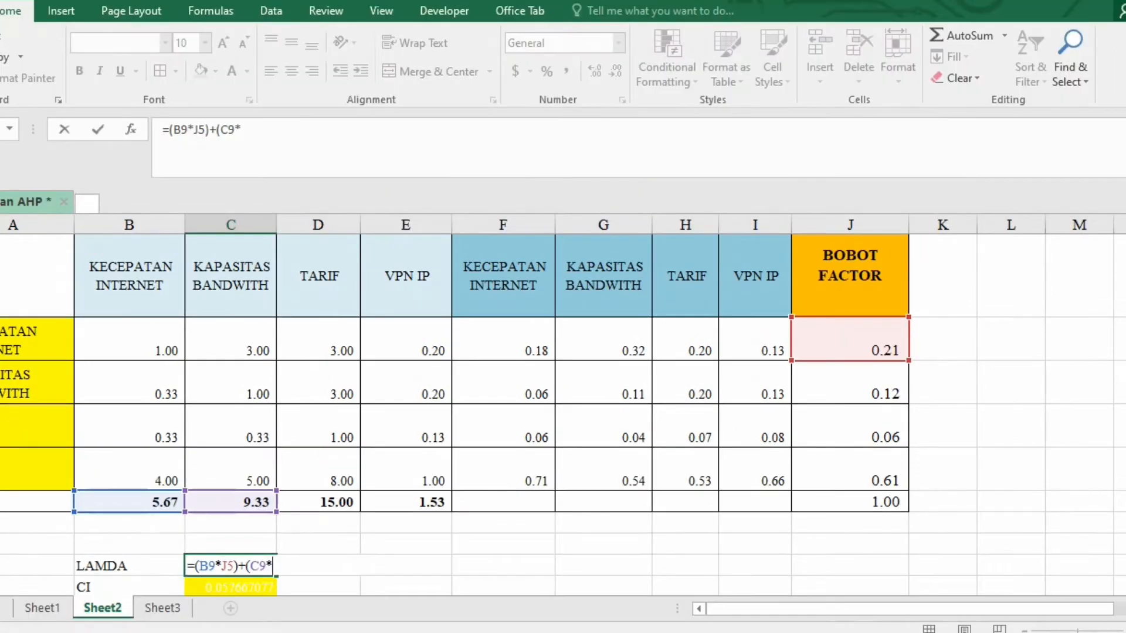
left_click(850, 383)
type(")+(")
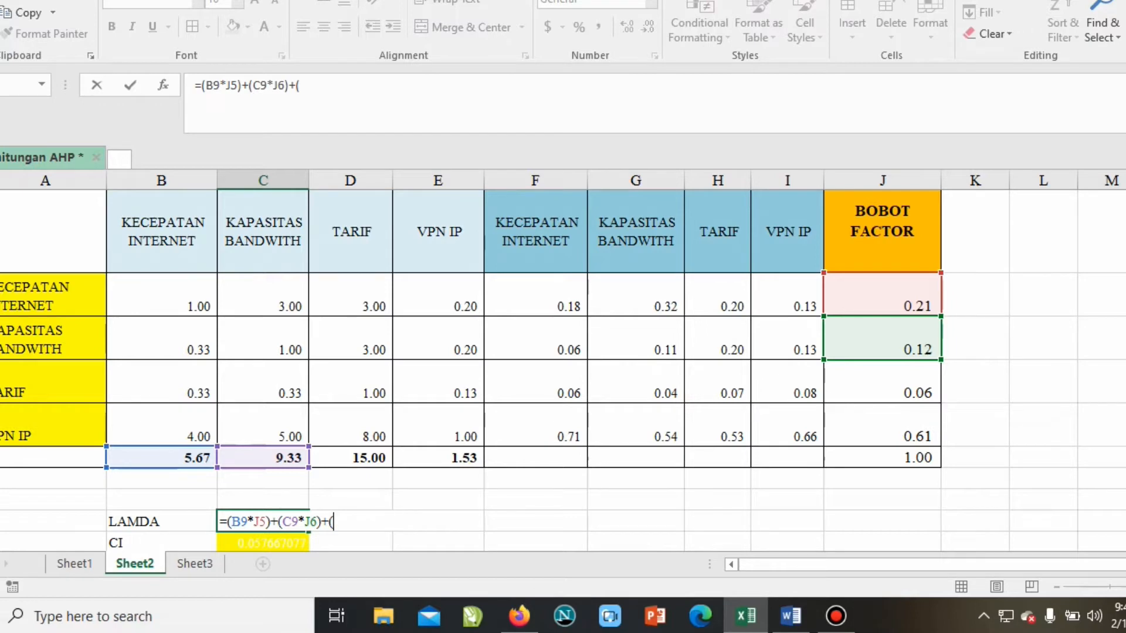
left_click(351, 458)
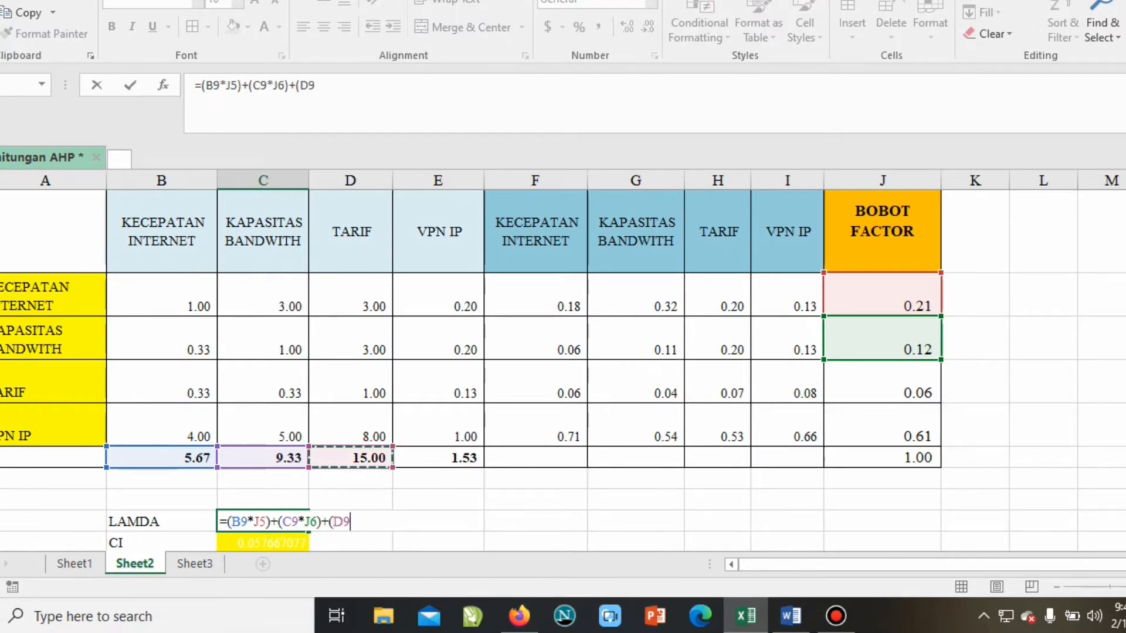
type("*")
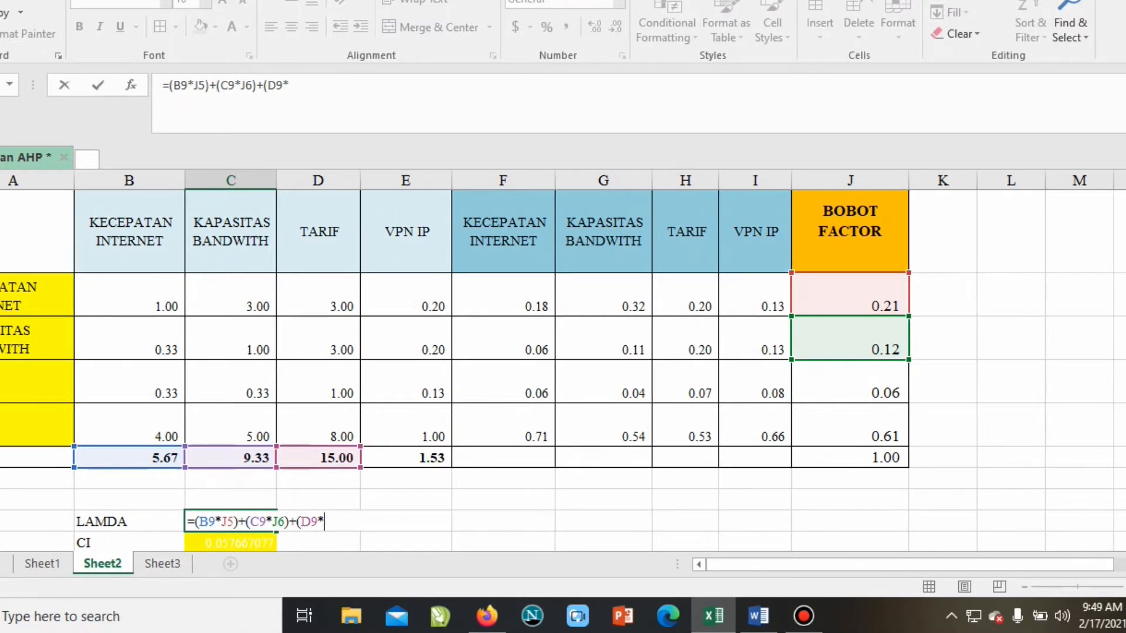
left_click(850, 382)
type(")+")
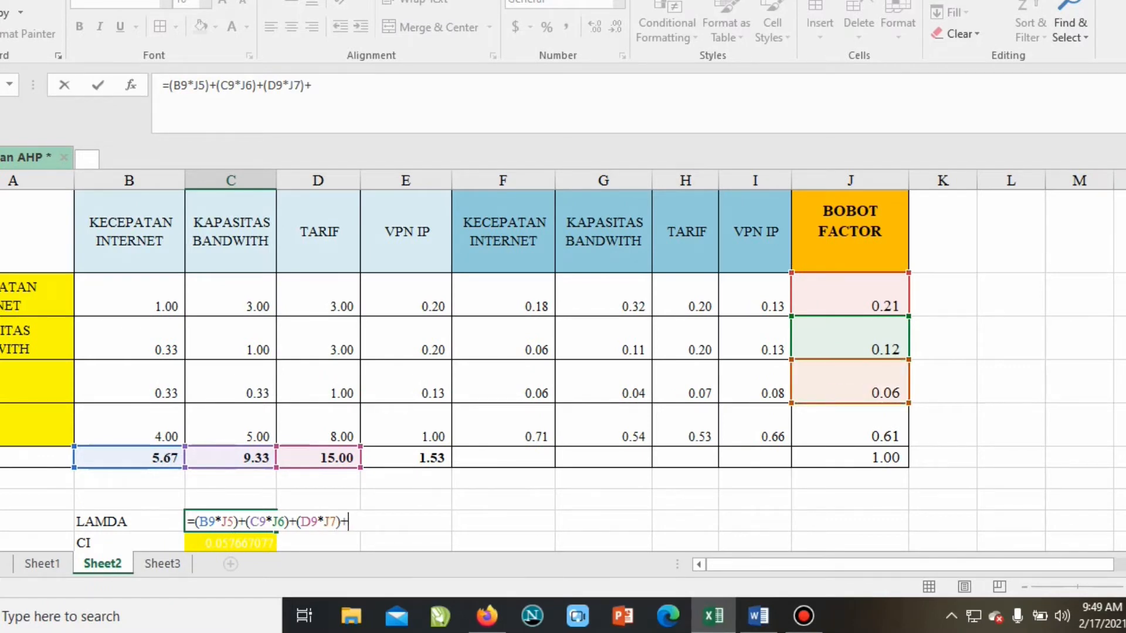
Complete the LAMDA formula in C12 with the VPN IP product, +(E9*J8), and commit it.
type("(")
left_click(406, 458)
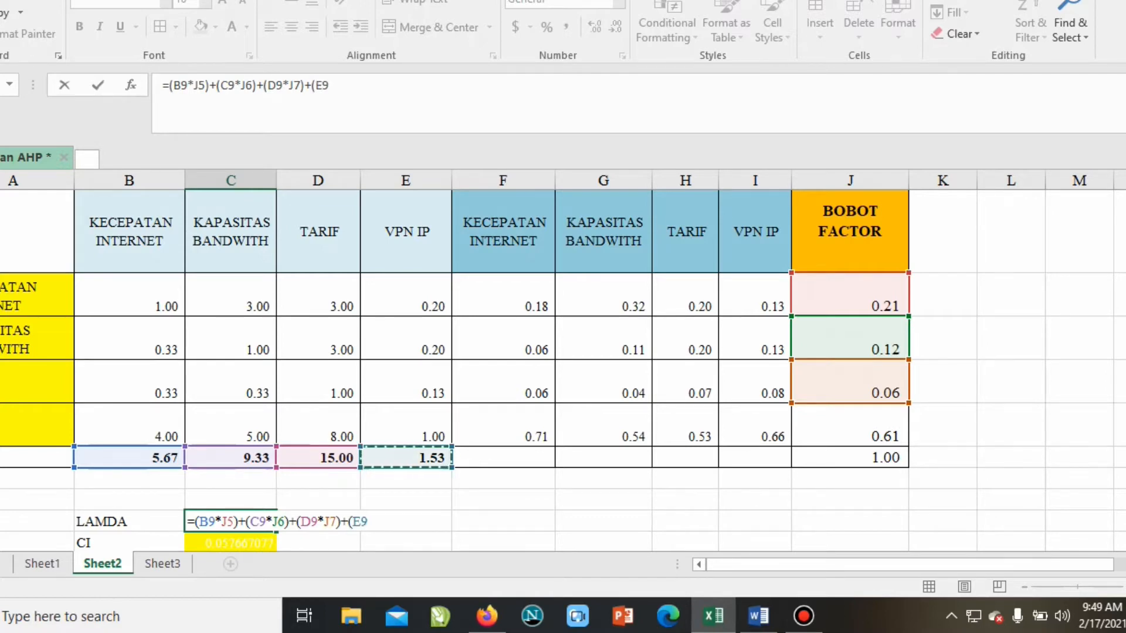
type("*")
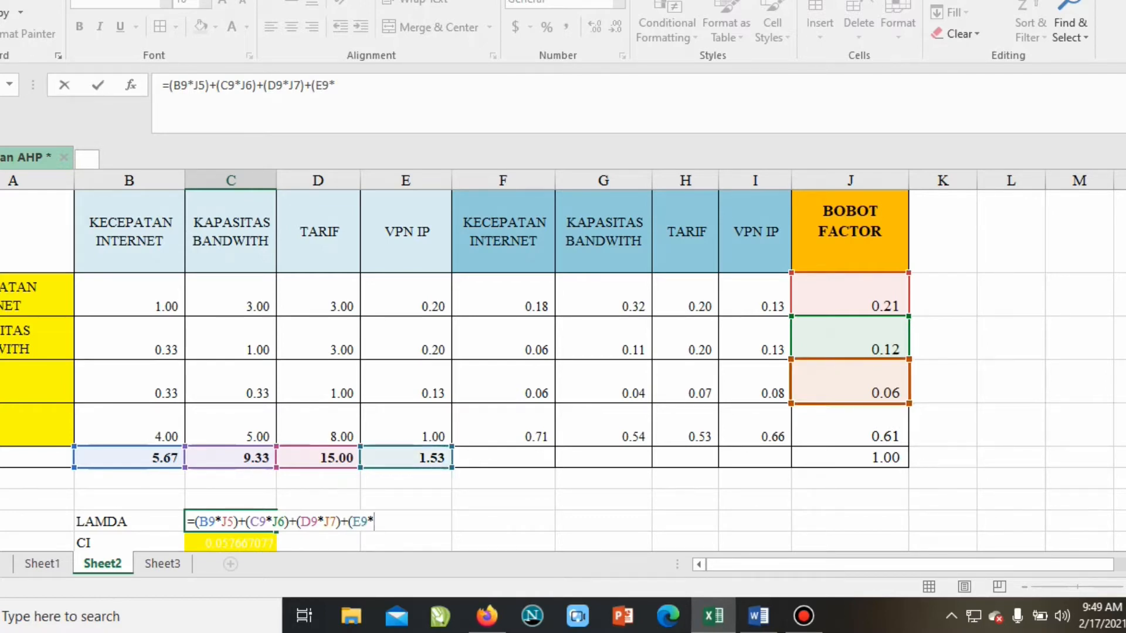
left_click(851, 425)
type(")")
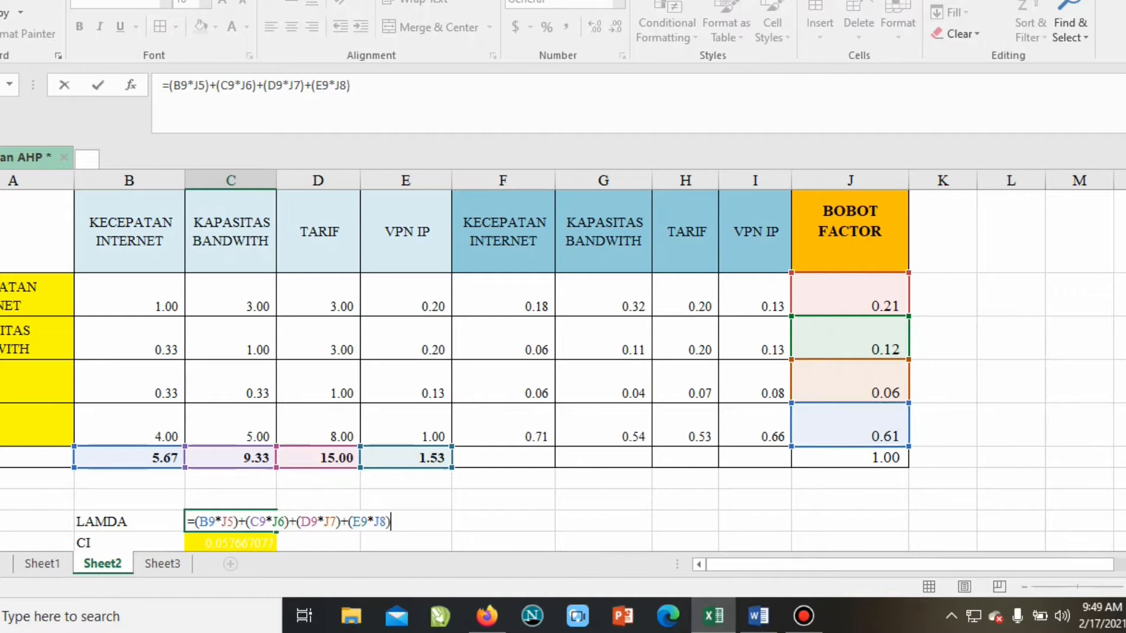
key("Return")
Examine the CI formula in C13 against the rule (lamda max-n)/(n-1) noted below it.
left_click(249, 439)
left_click(266, 460)
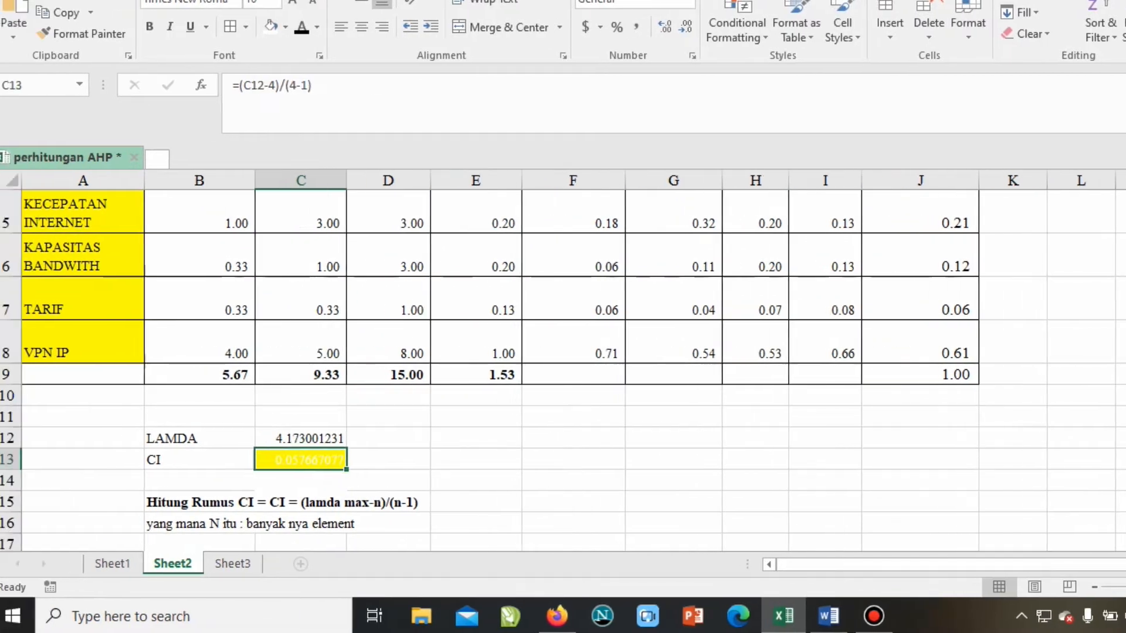
scroll(563, 352, "down", 1)
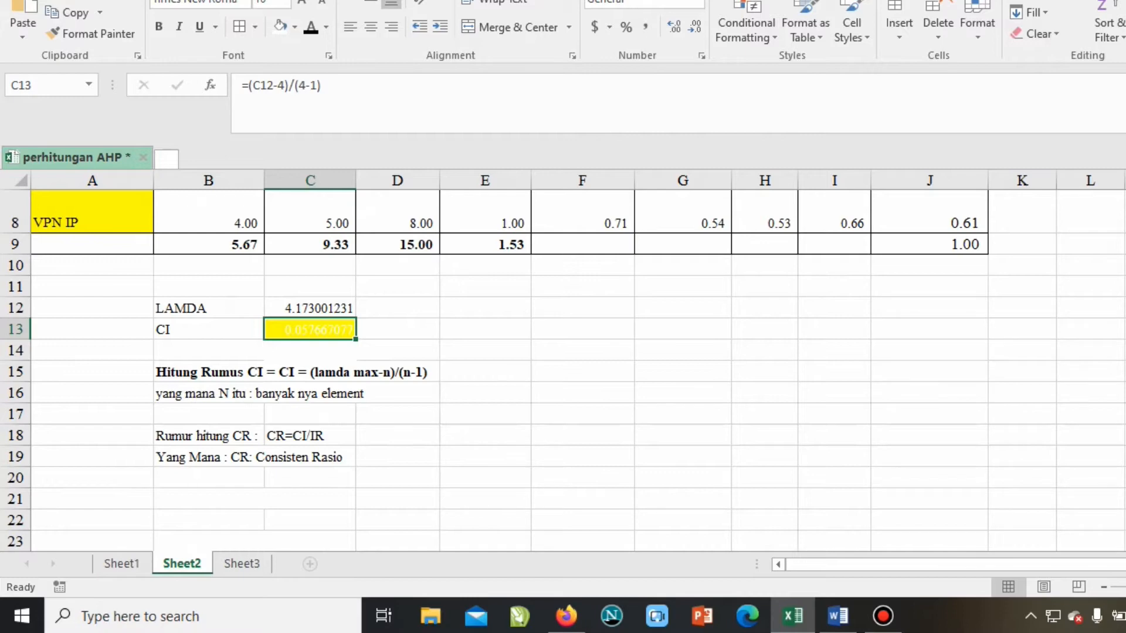
scroll(563, 370, "up", 3)
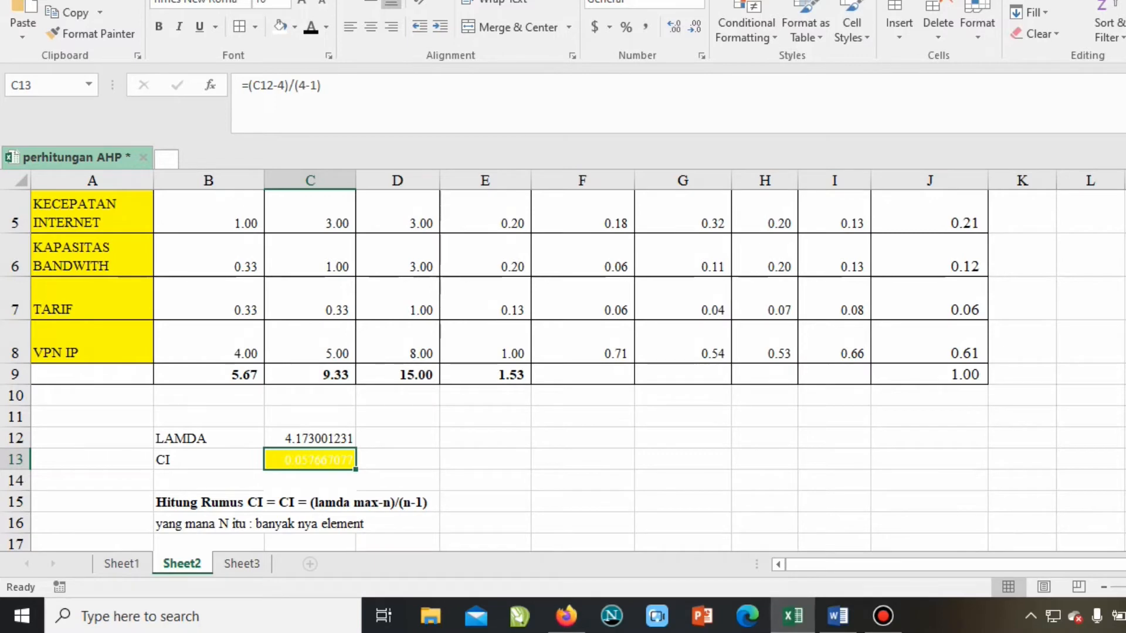
Change the font colour of the CI value in C13 to black.
scroll(563, 369, "down", 1)
scroll(563, 358, "up", 2)
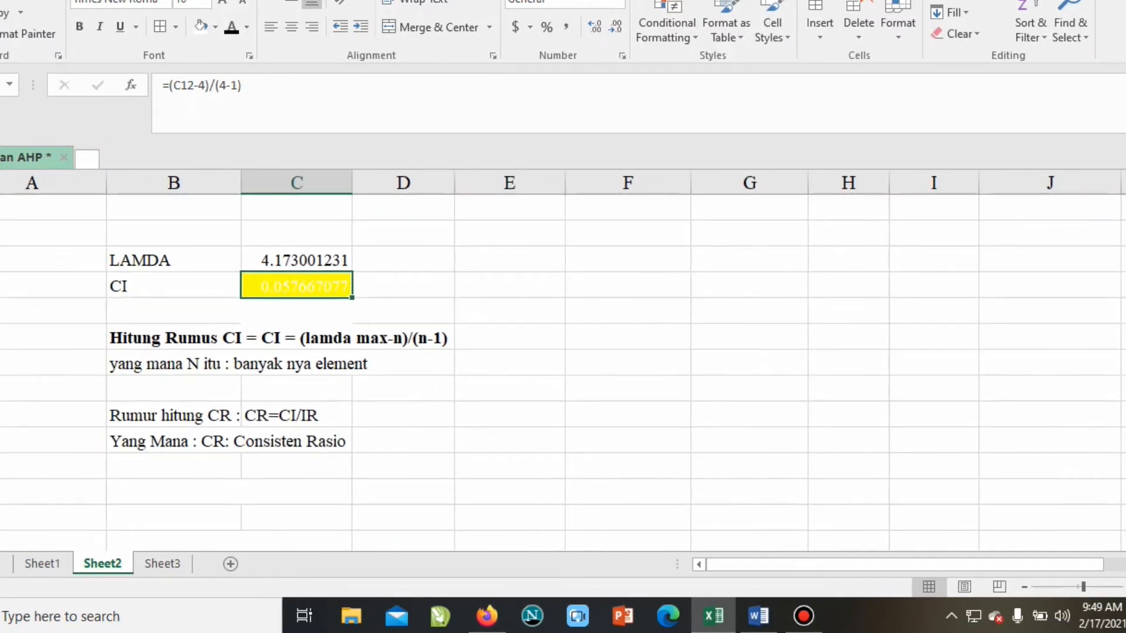
scroll(564, 361, "up", 1)
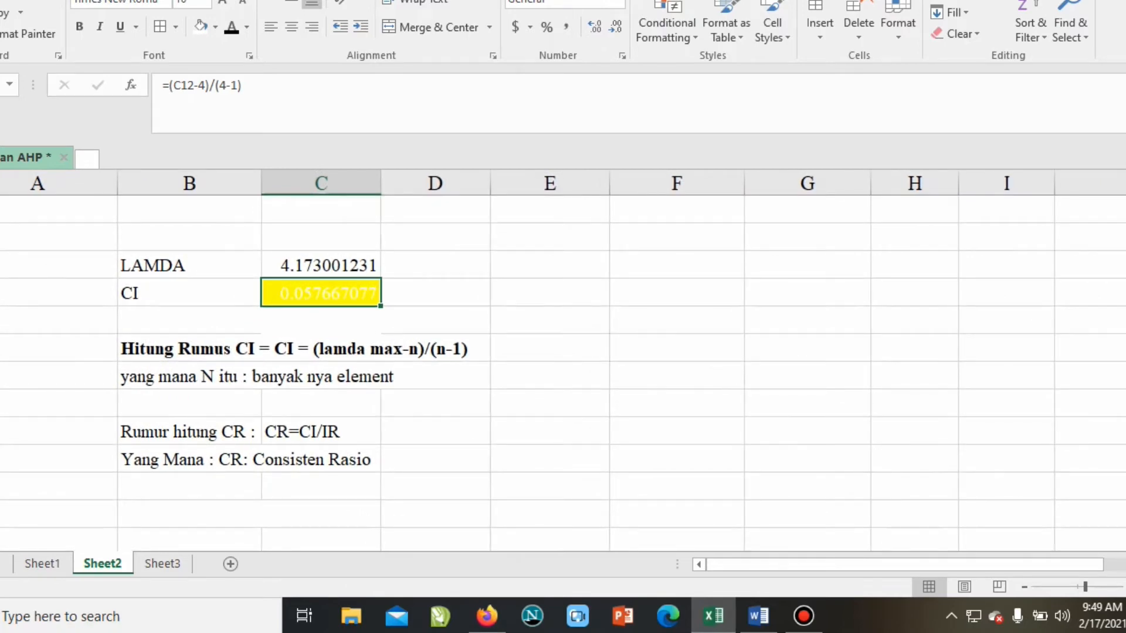
scroll(563, 374, "up", 2)
scroll(563, 374, "down", 1)
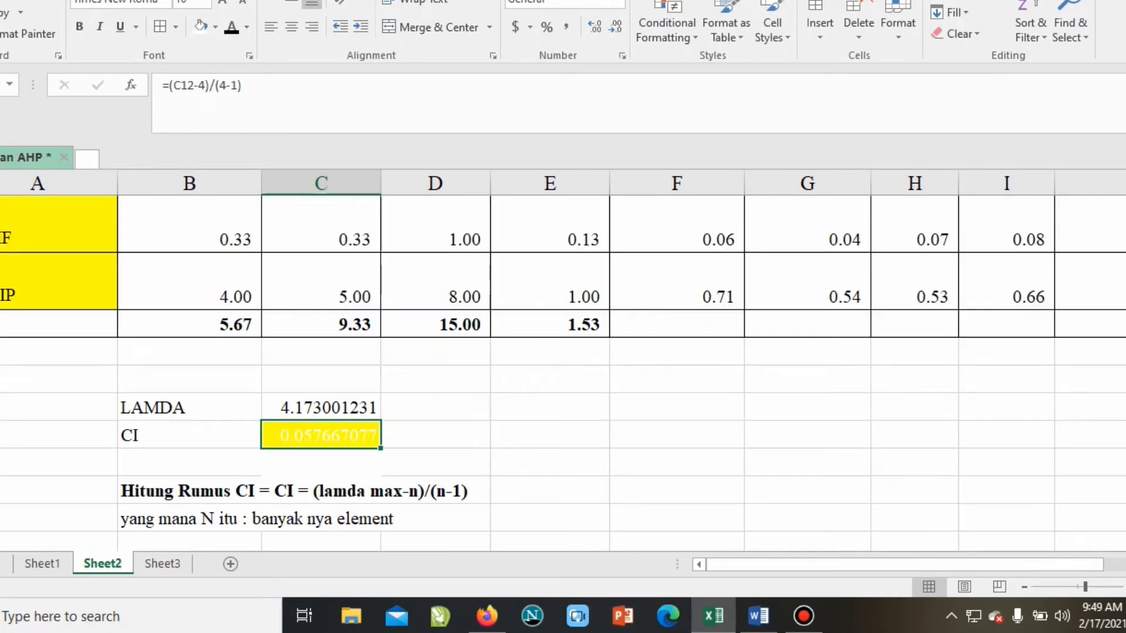
left_click(435, 435)
left_click(321, 435)
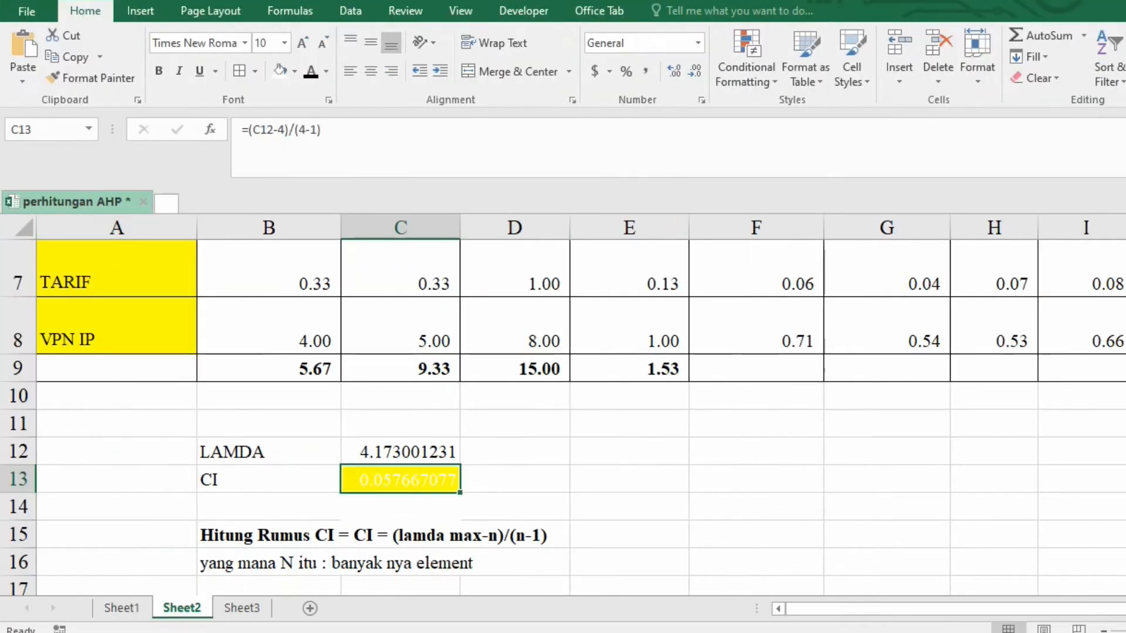
left_click(311, 71)
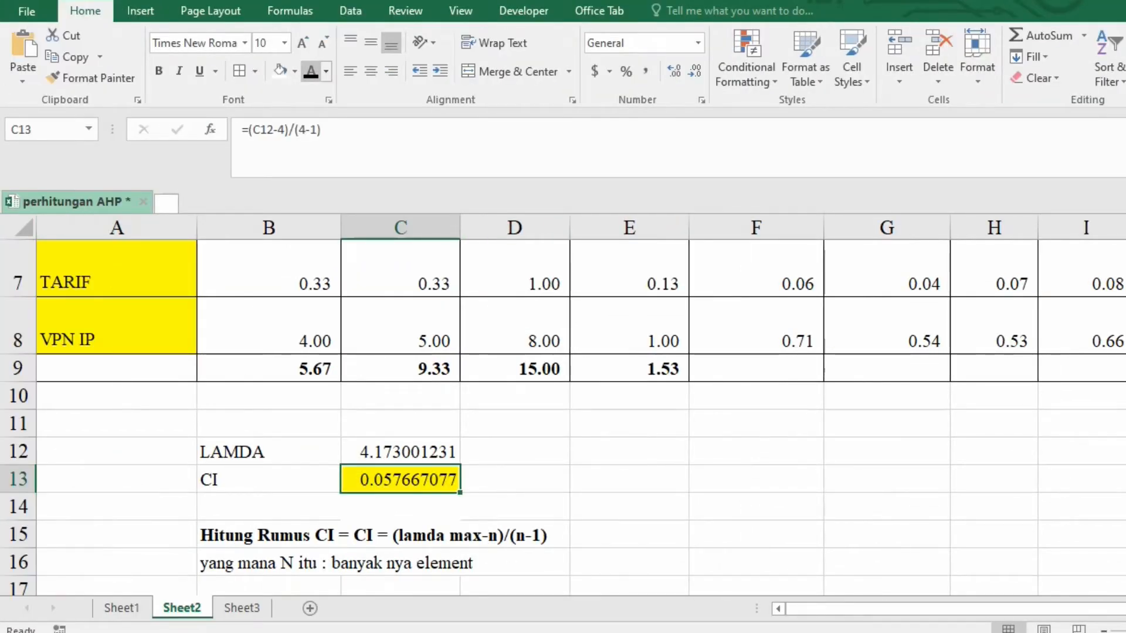
Re-enter the CI formula in C13 as =(C12-4)/(4-1).
type("=")
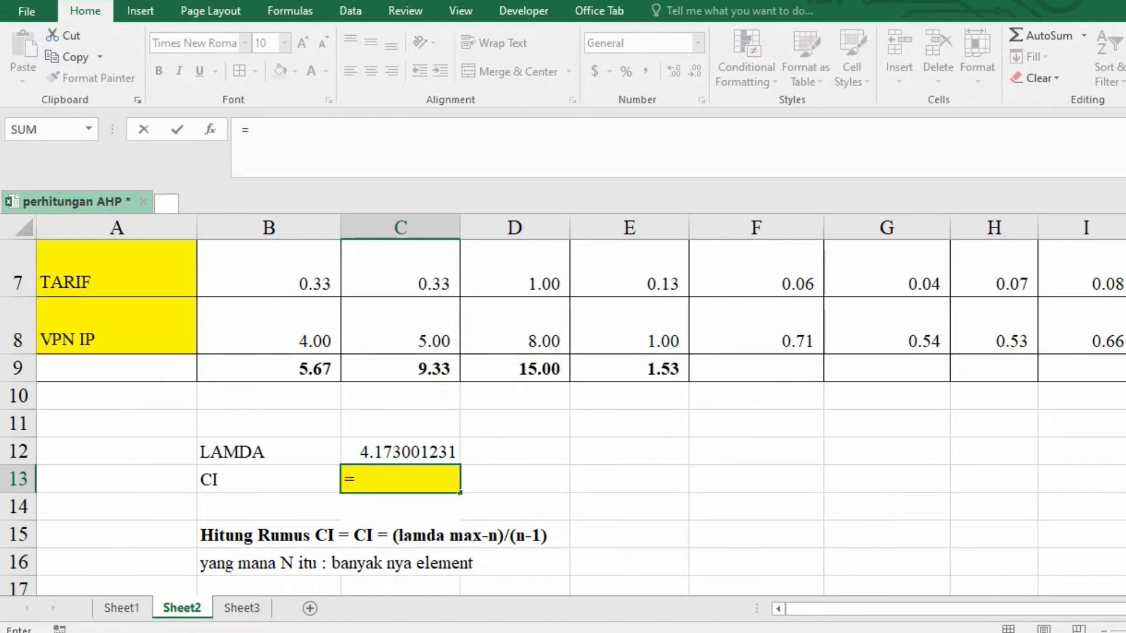
type("(")
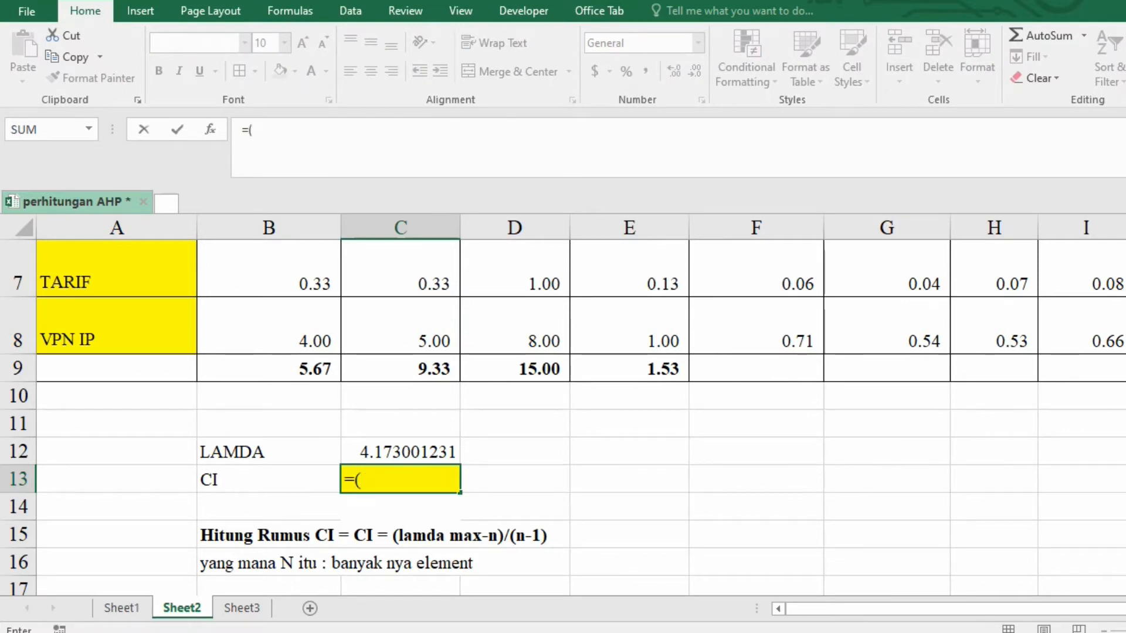
left_click(401, 451)
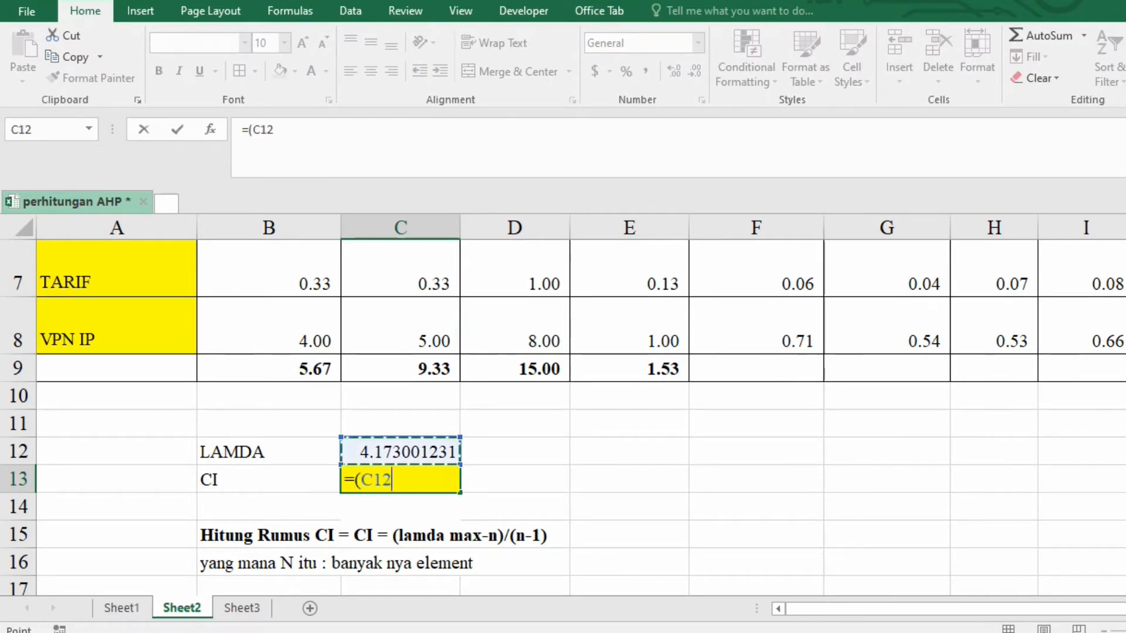
type("-4)/(4-")
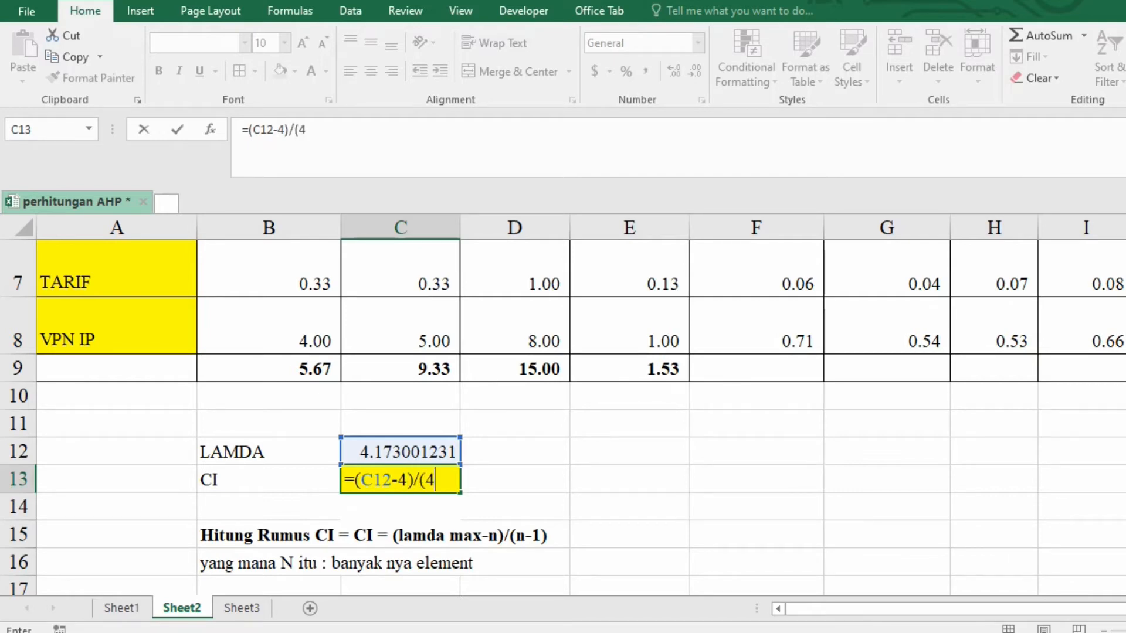
type("1)")
key("Return")
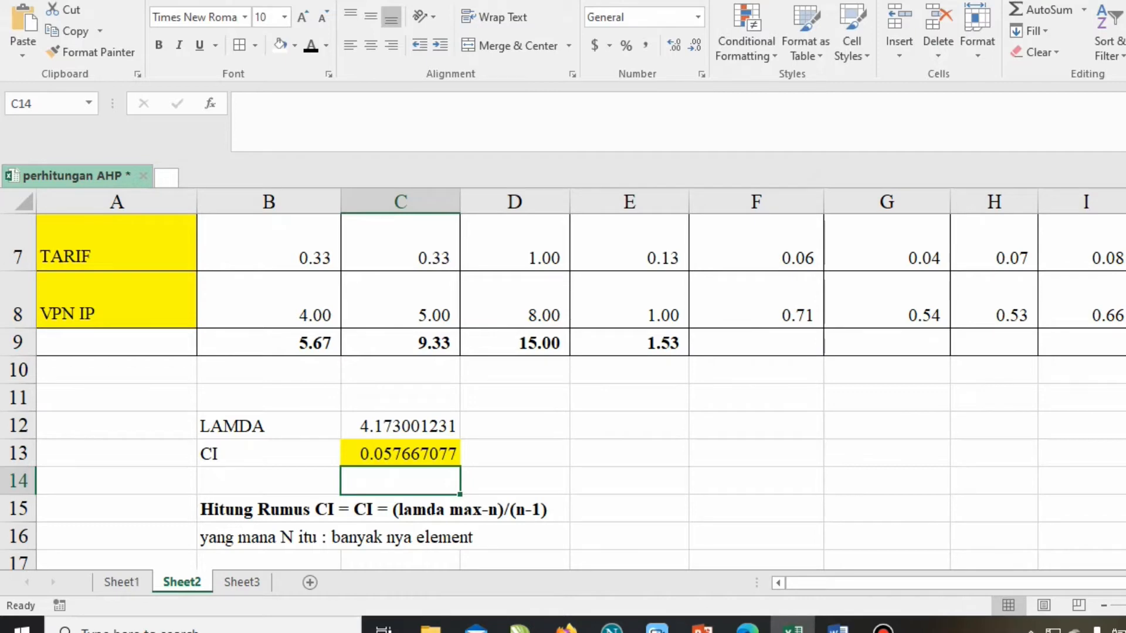
Review the criteria matrix, the CI value and the CR=CI/IR rule noted in C18.
scroll(563, 387, "up", 1)
scroll(563, 387, "down", 1)
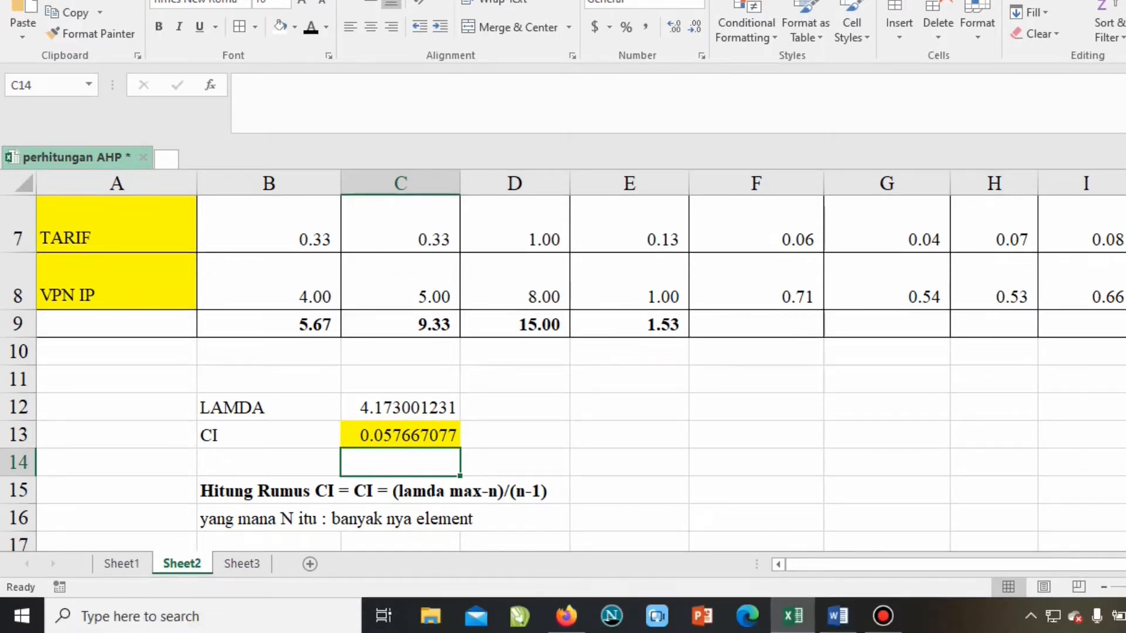
scroll(563, 387, "up", 1)
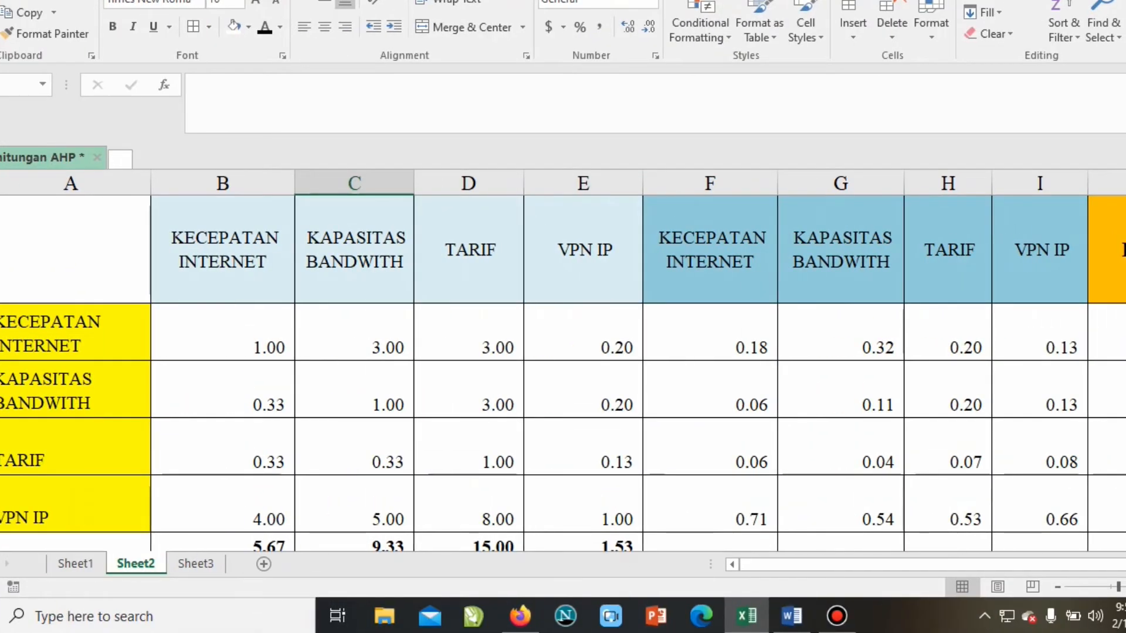
scroll(563, 352, "down", 1)
scroll(563, 352, "down", 2)
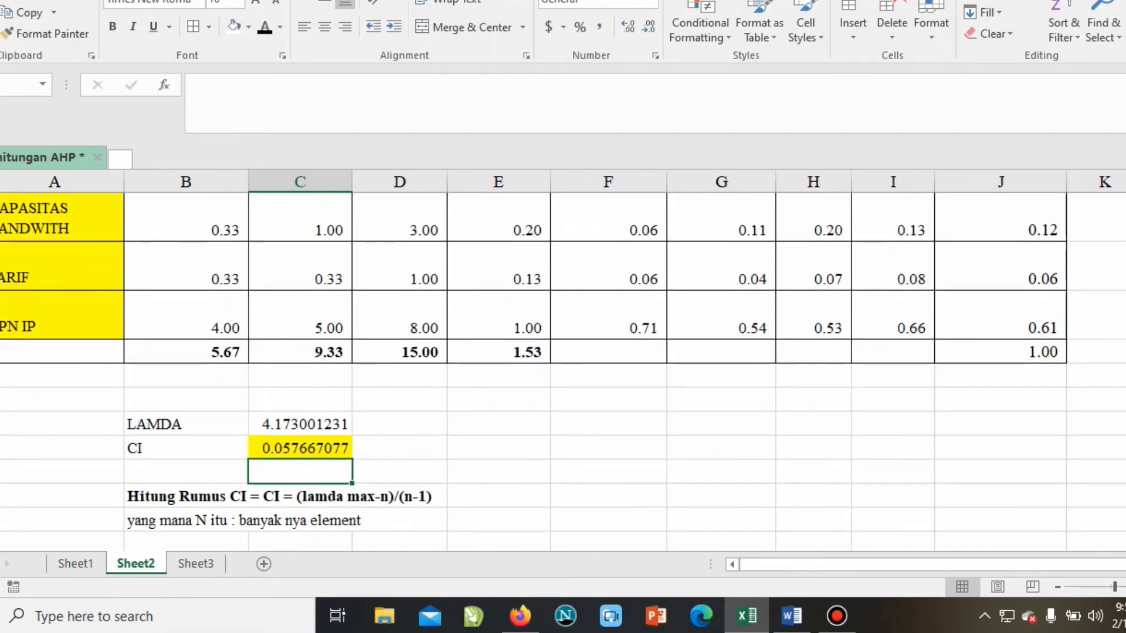
scroll(563, 352, "down", 1)
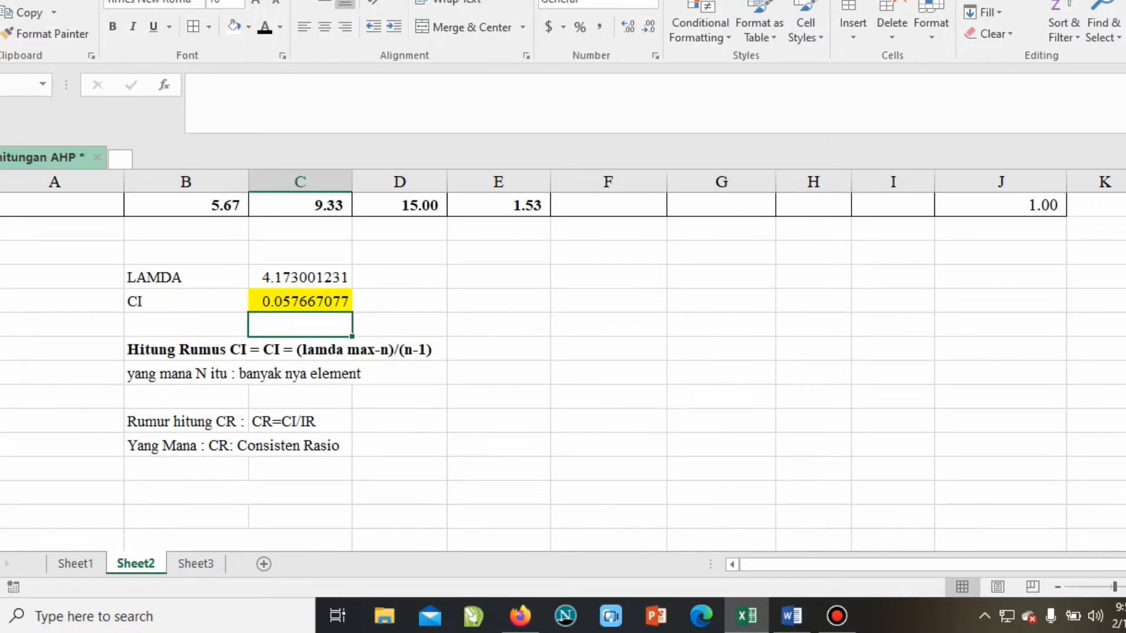
scroll(563, 351, "down", 1)
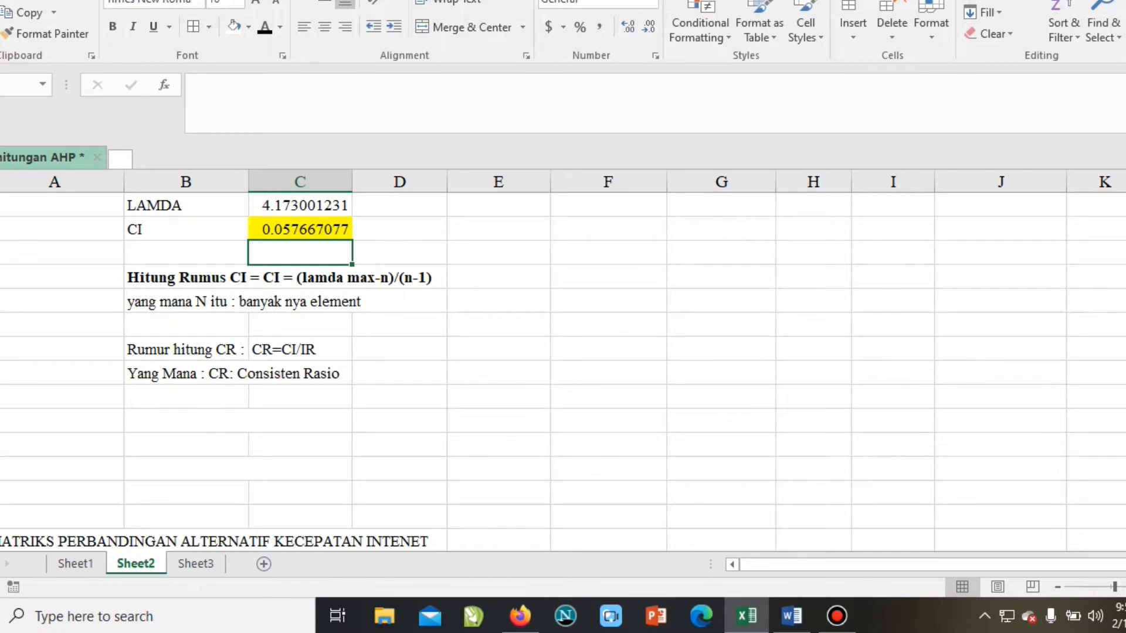
left_click(300, 349)
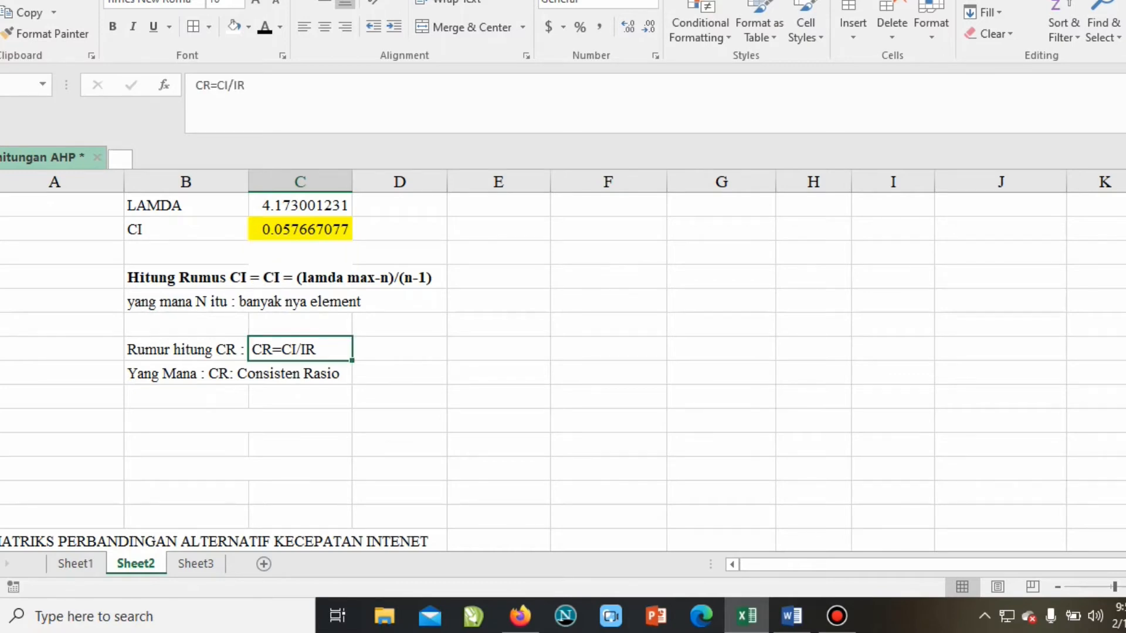
Look up the random index for four criteria in the DAFTAR INDEX RANDOM KONSISTEN table on Sheet1, and return to Sheet2.
key("ctrl+Page_Up")
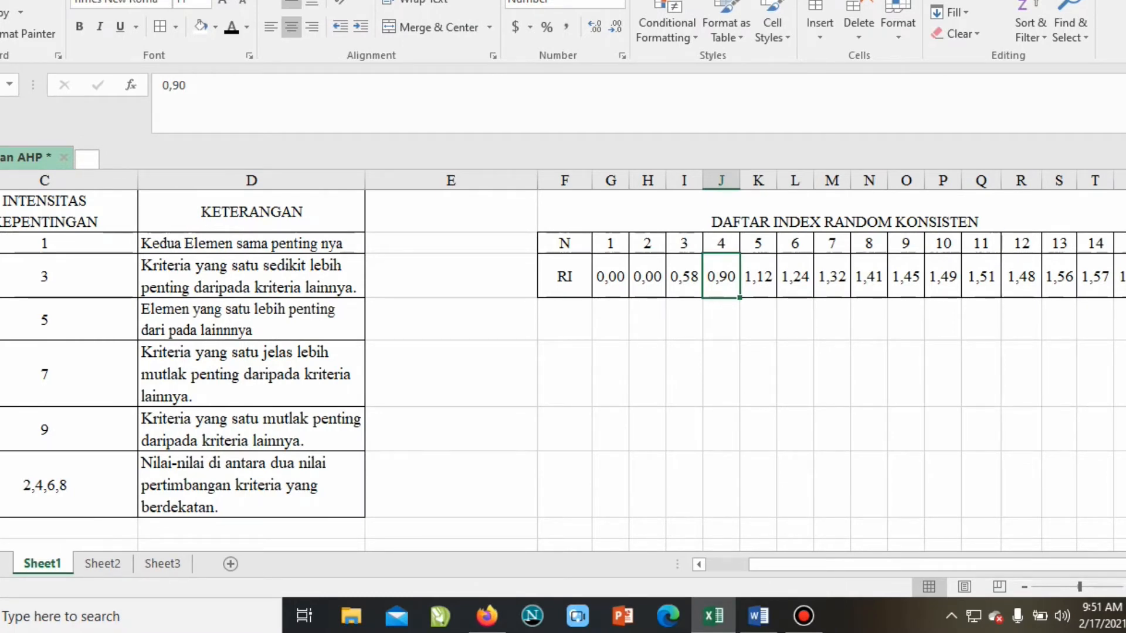
key("ctrl+Page_Down")
scroll(563, 352, "up", 4)
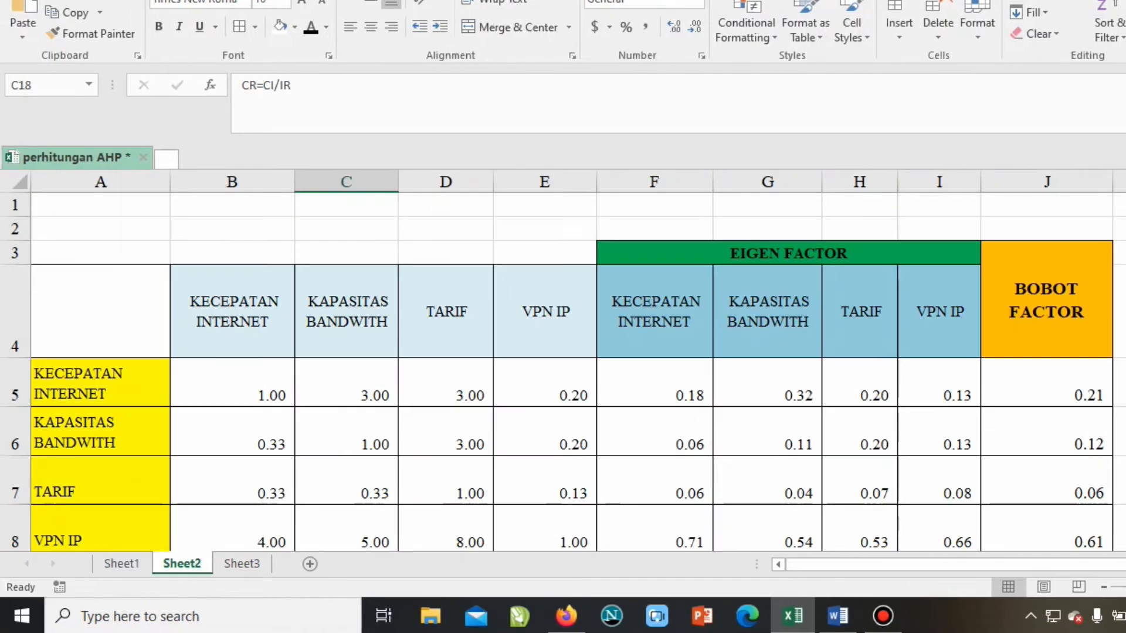
scroll(563, 361, "down", 1)
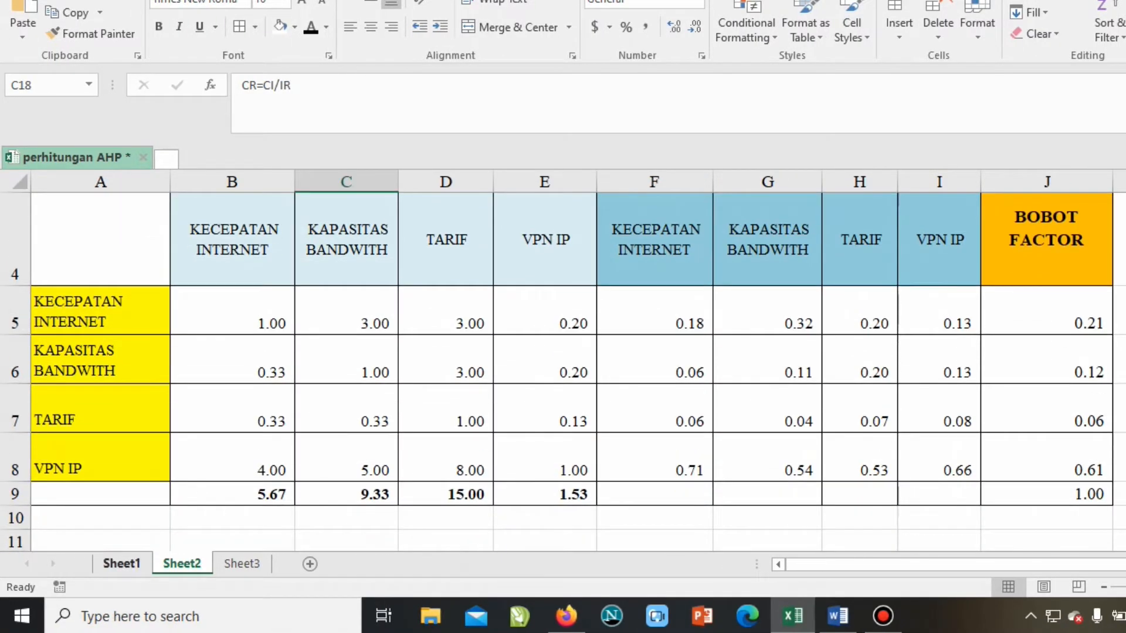
key("ctrl+Page_Up")
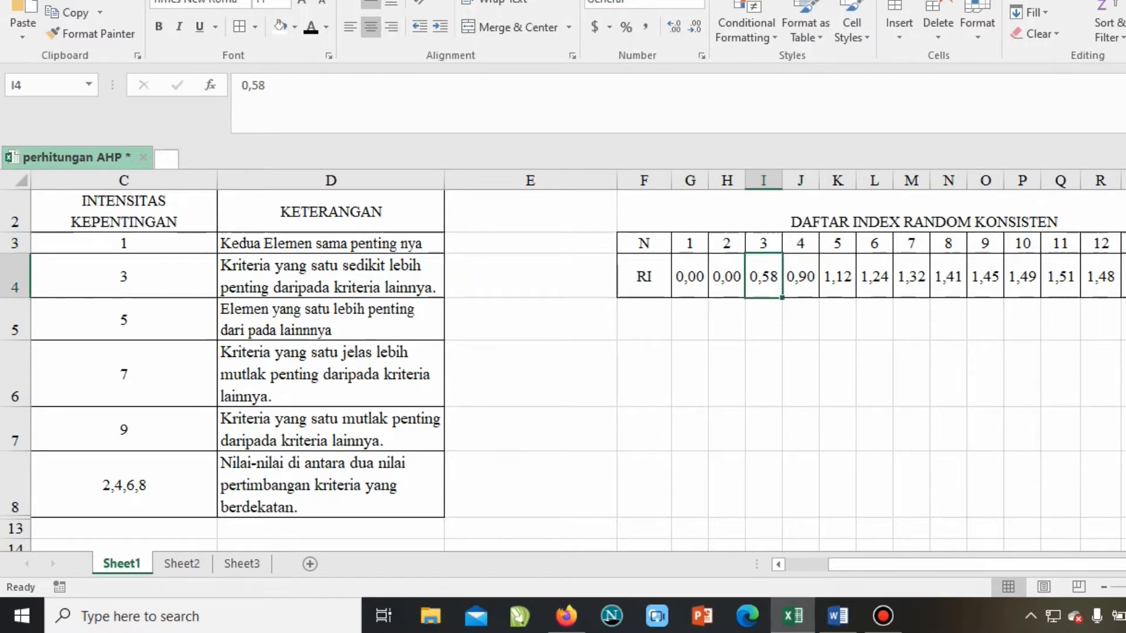
key("ctrl+Page_Down")
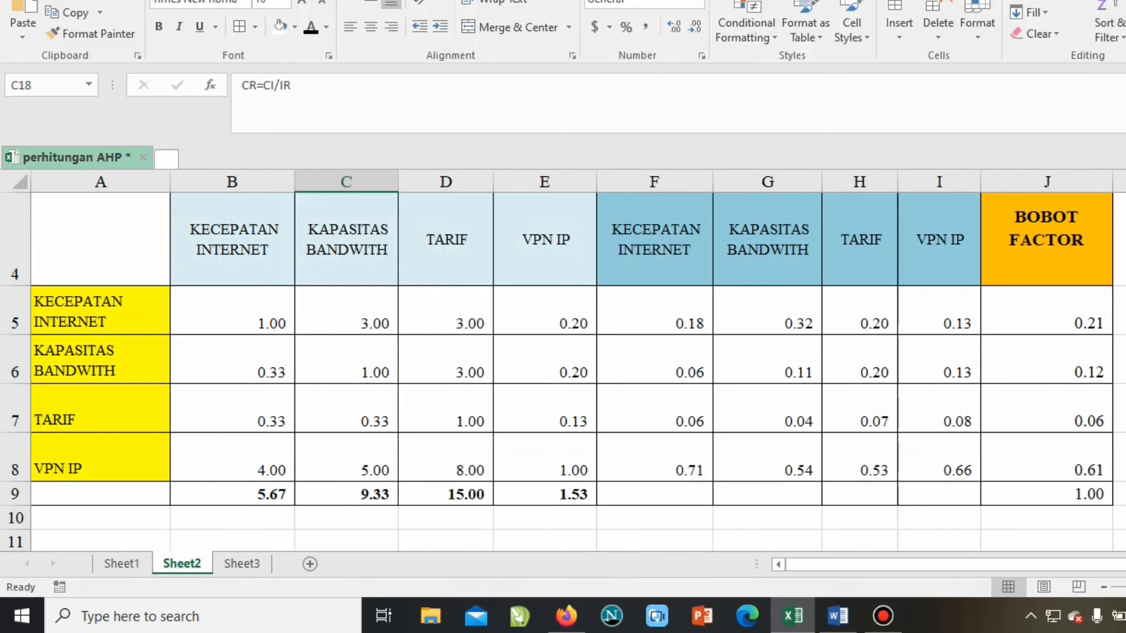
Change the font colour of the consistency ratio cell C20, below the CR notes, to black.
scroll(563, 360, "down", 2)
left_click(346, 445)
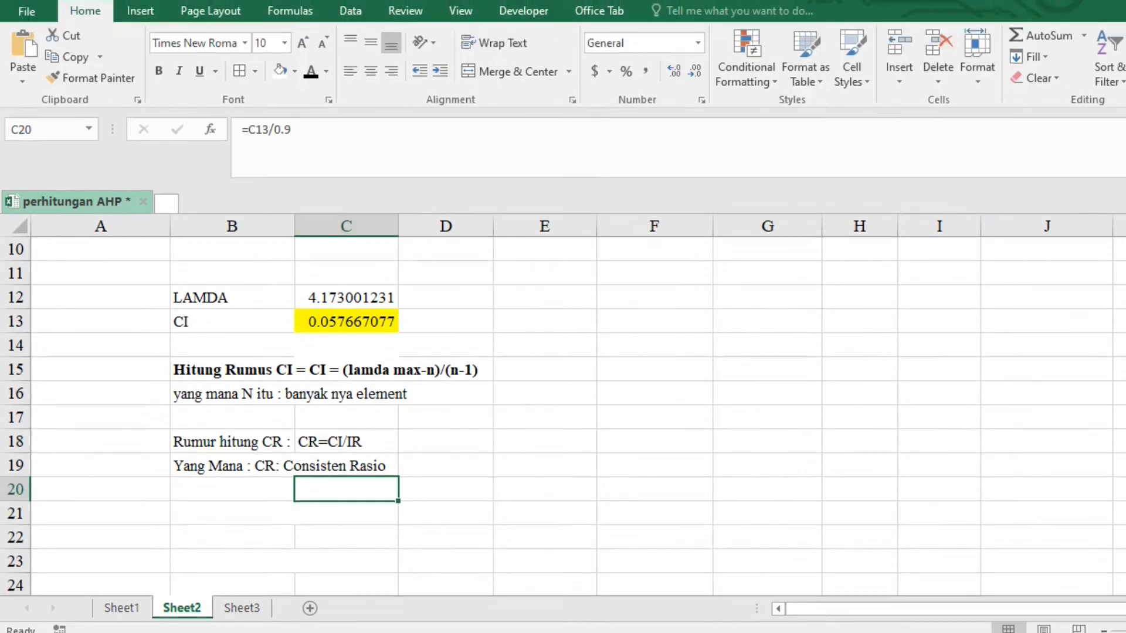
left_click(311, 27)
left_click(446, 421)
Calculate the consistency ratio in C20 by dividing CI by the random index, =C13/0.90.
left_click(346, 470)
type("=")
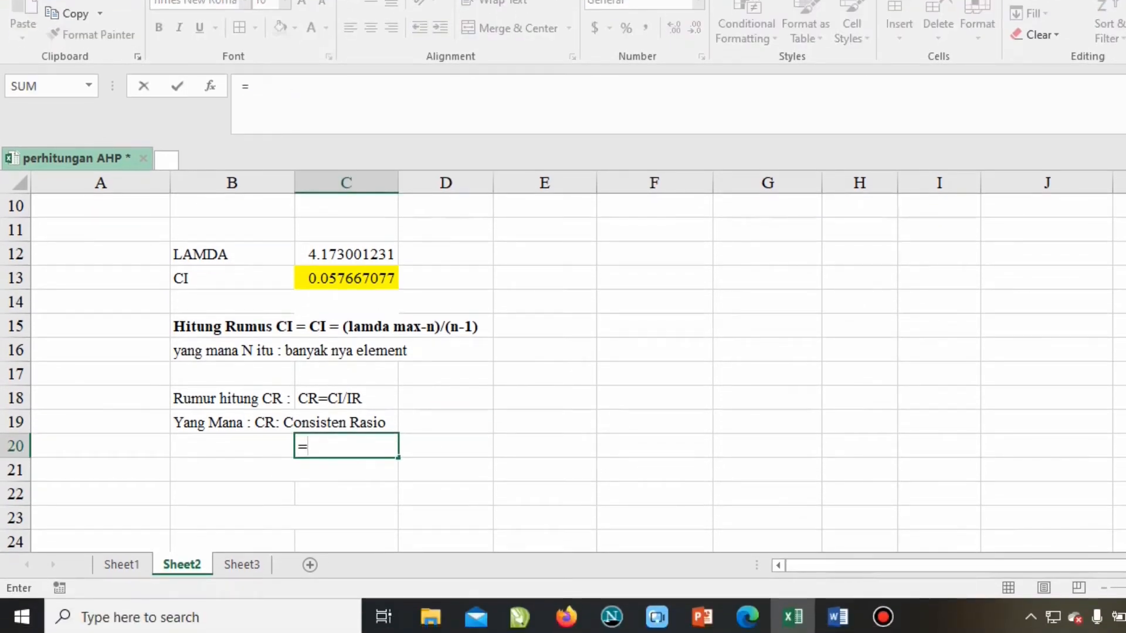
left_click(346, 278)
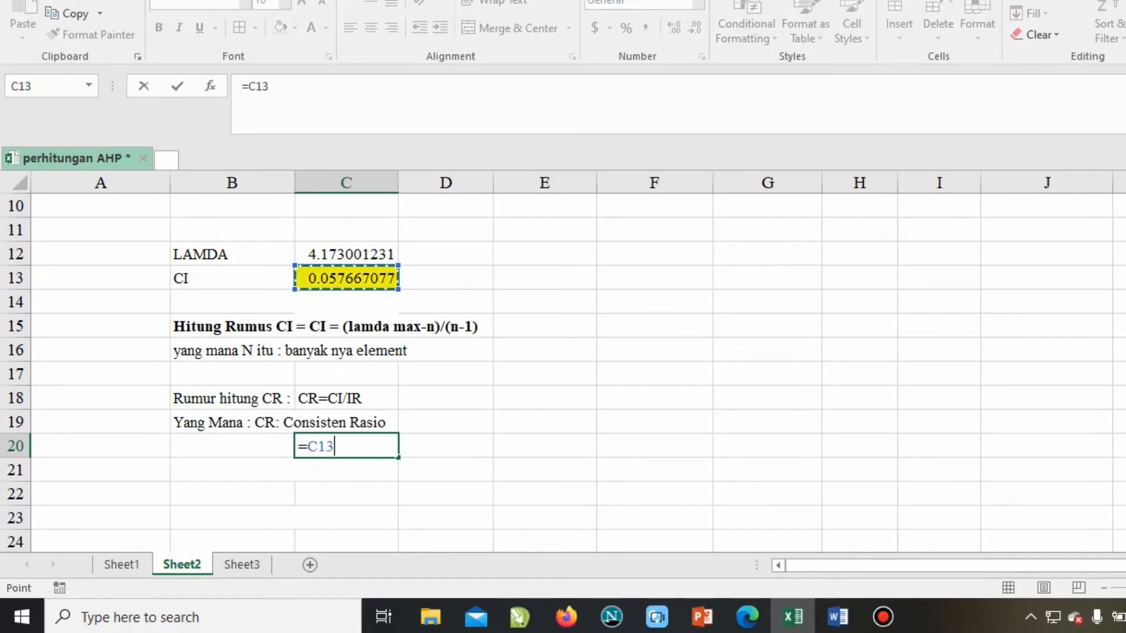
type("/")
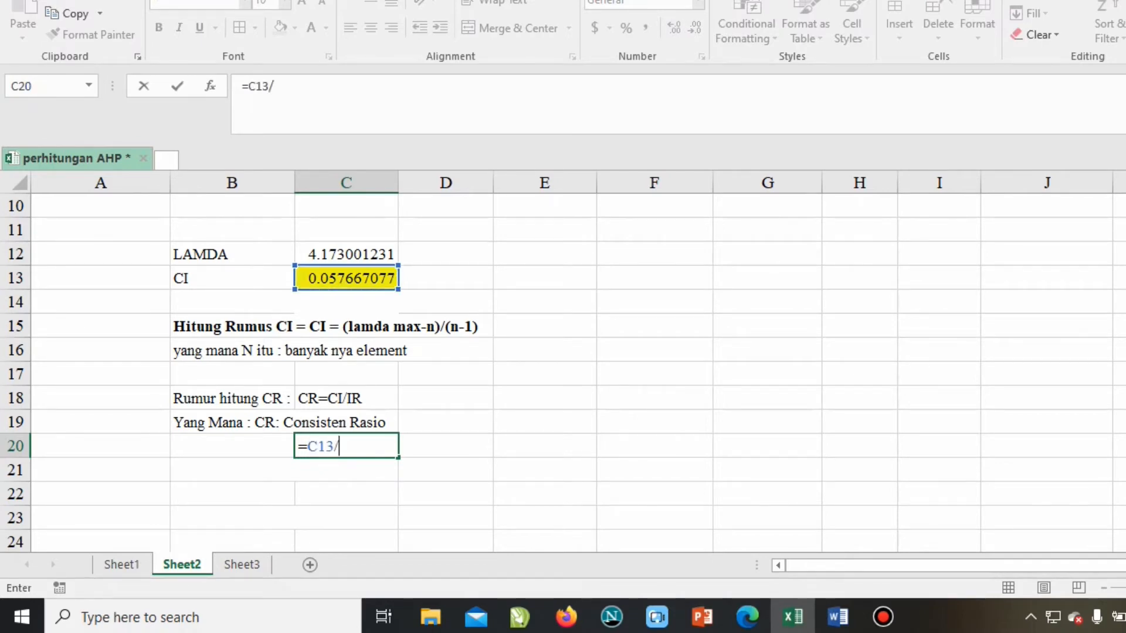
type("0.90")
key("Return")
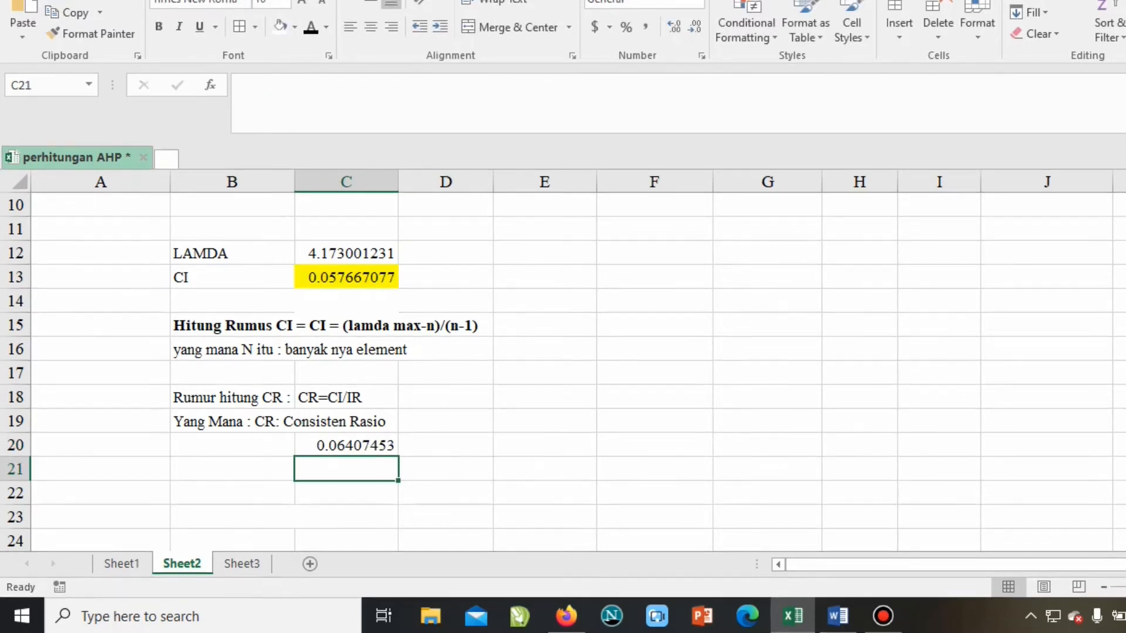
Check the CR formula in C20 against the criteria calculations, and examine the MATRIKS PERBANDINGAN ALTERNATIF KECEPATAN INTENET table.
left_click(347, 445)
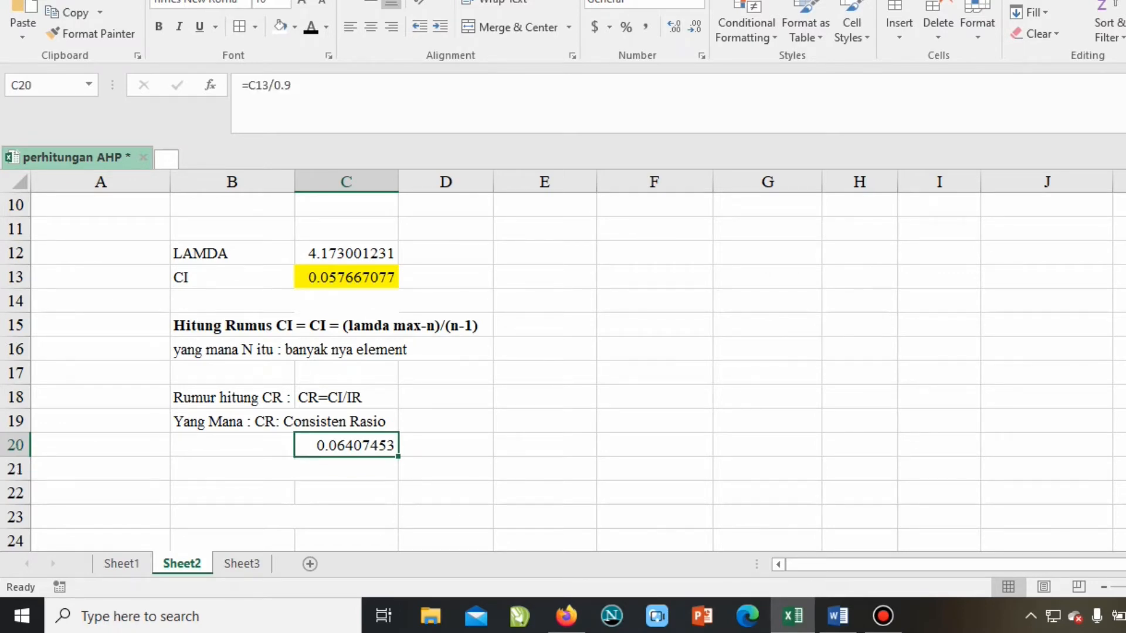
scroll(563, 370, "up", 3)
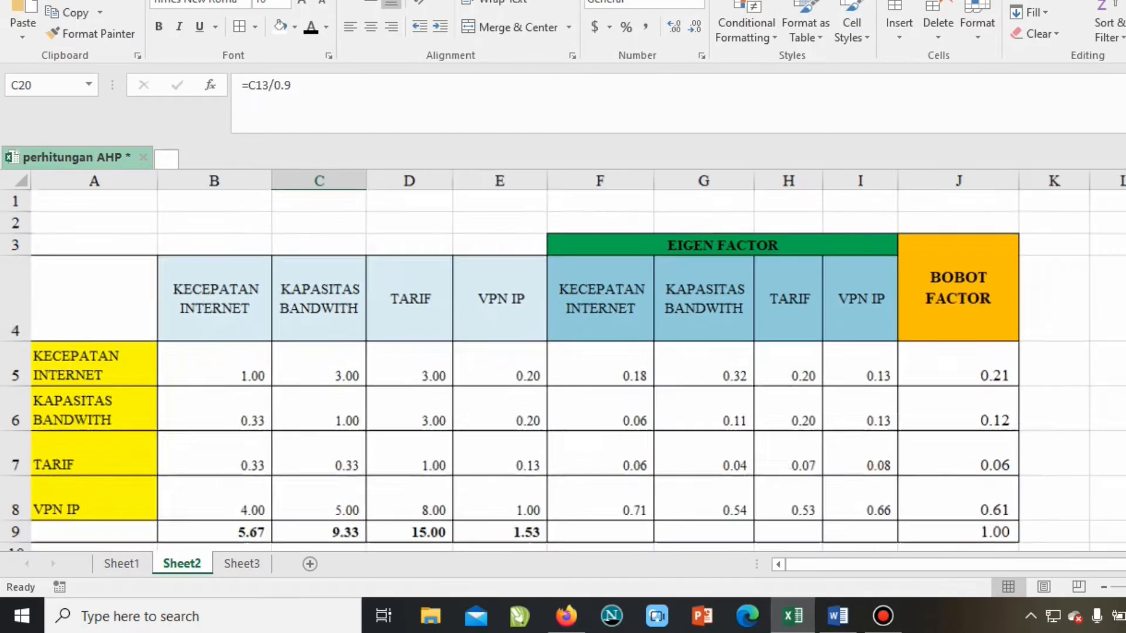
scroll(563, 370, "down", 2)
scroll(563, 369, "up", 1)
scroll(563, 370, "down", 1)
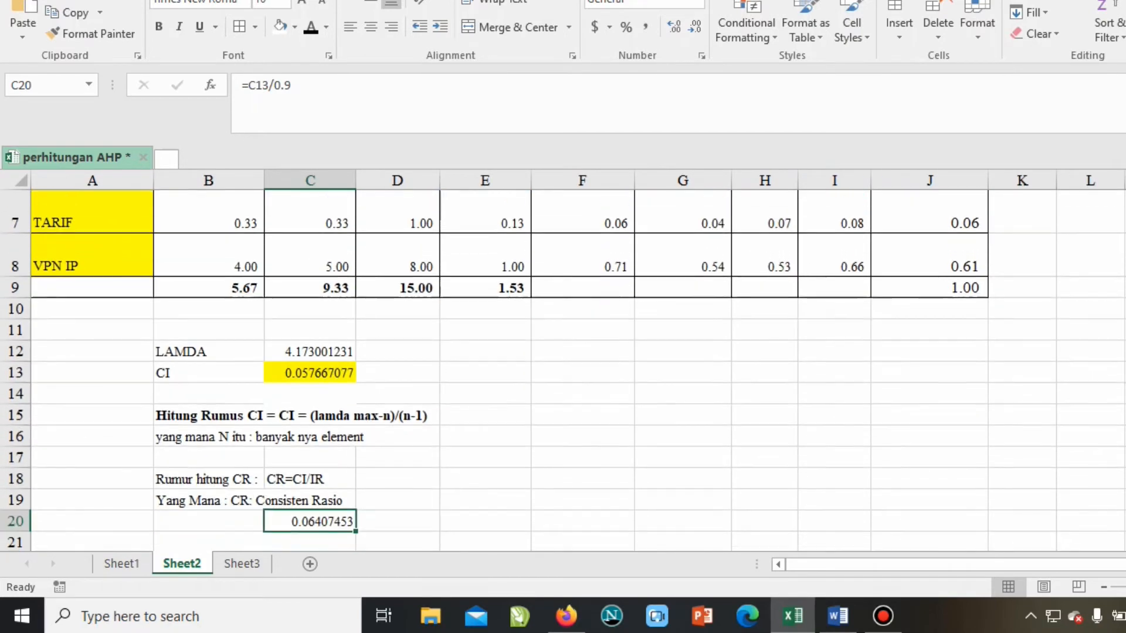
scroll(563, 369, "down", 2)
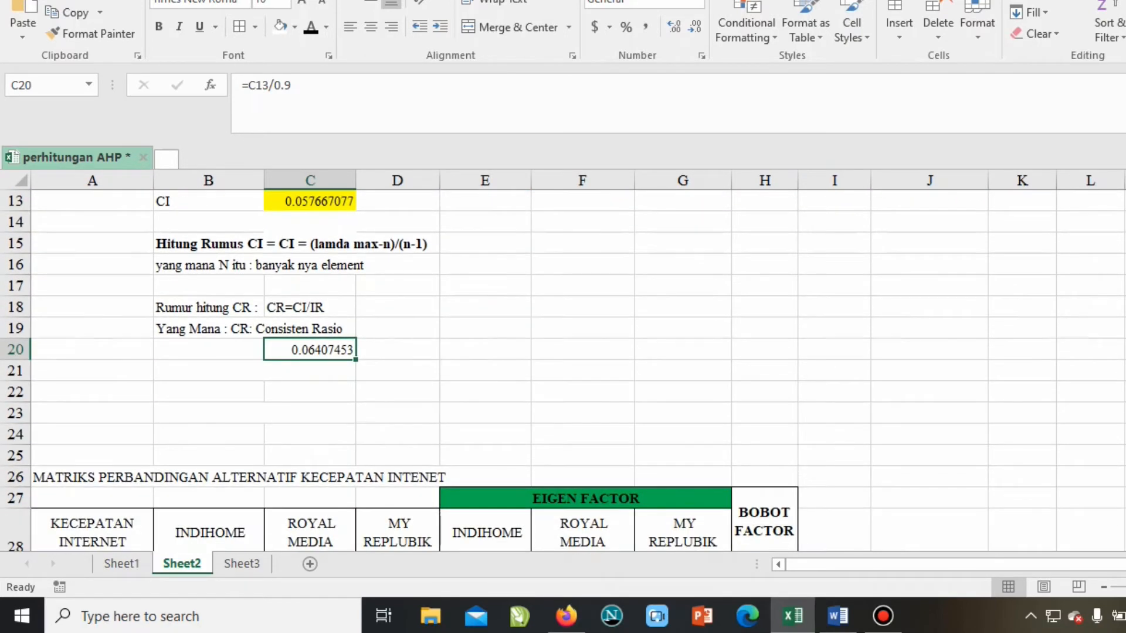
scroll(563, 369, "down", 1)
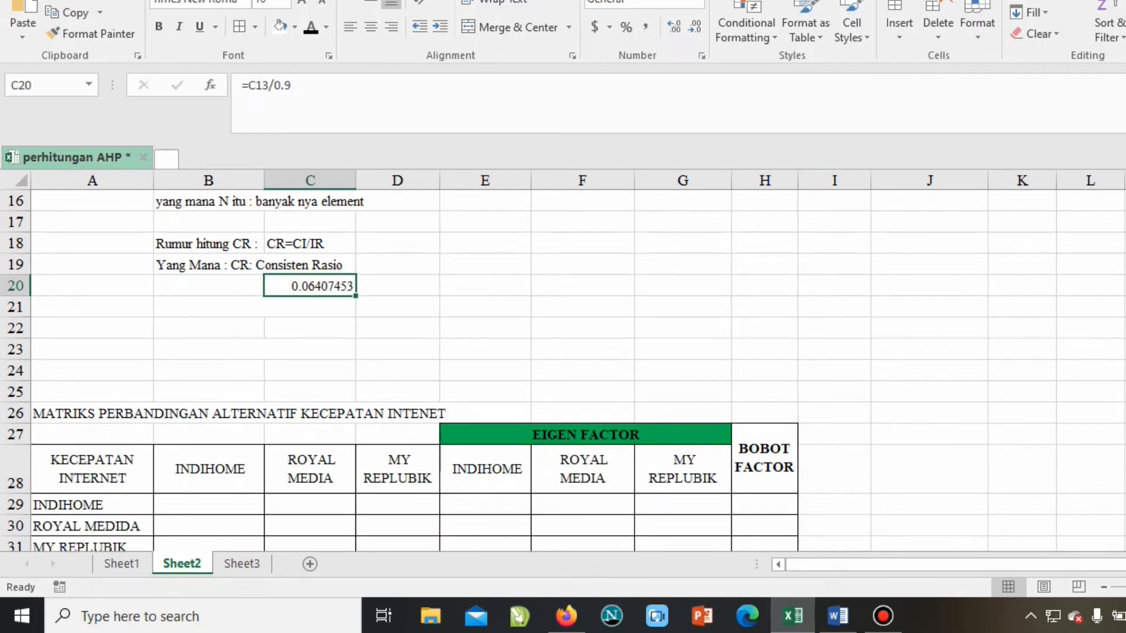
scroll(563, 369, "down", 1)
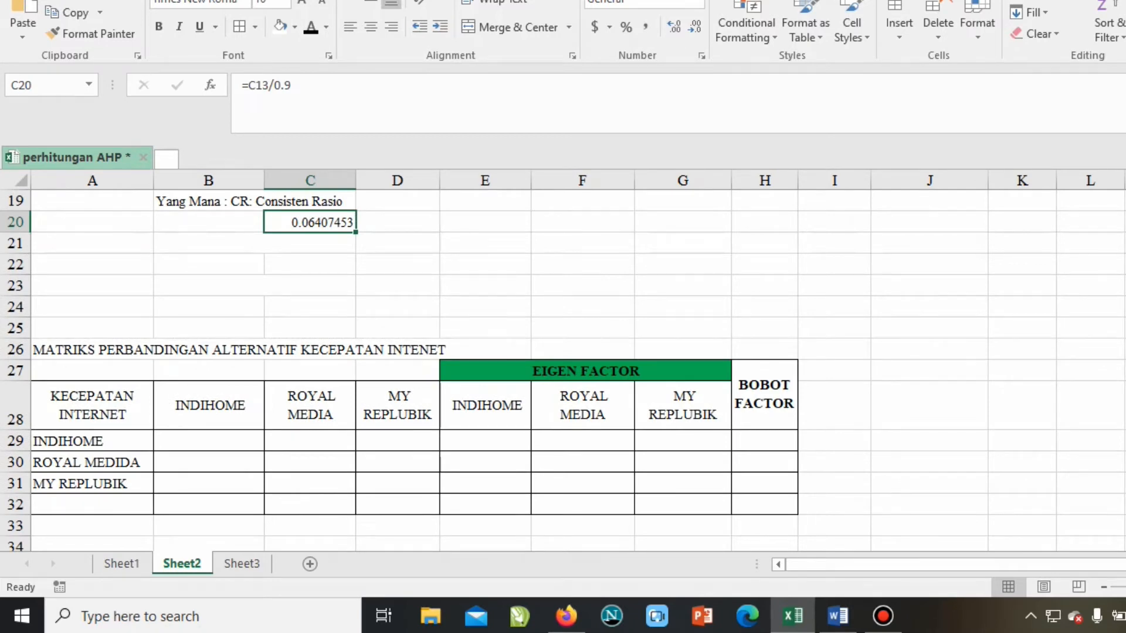
scroll(564, 370, "down", 1)
scroll(563, 370, "up", 7)
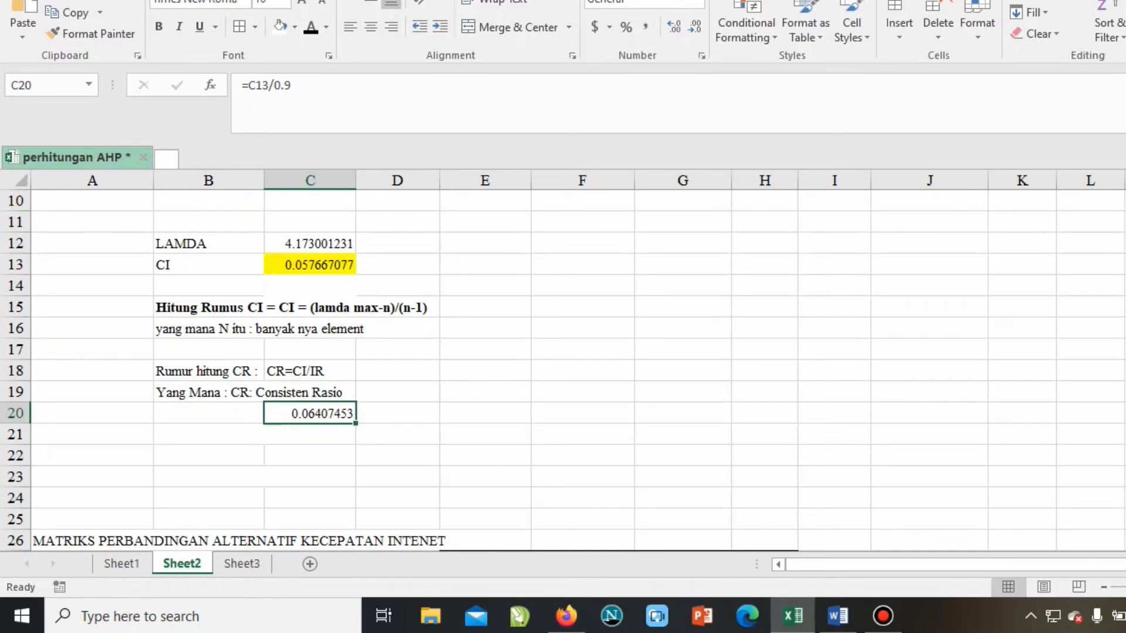
scroll(563, 370, "down", 7)
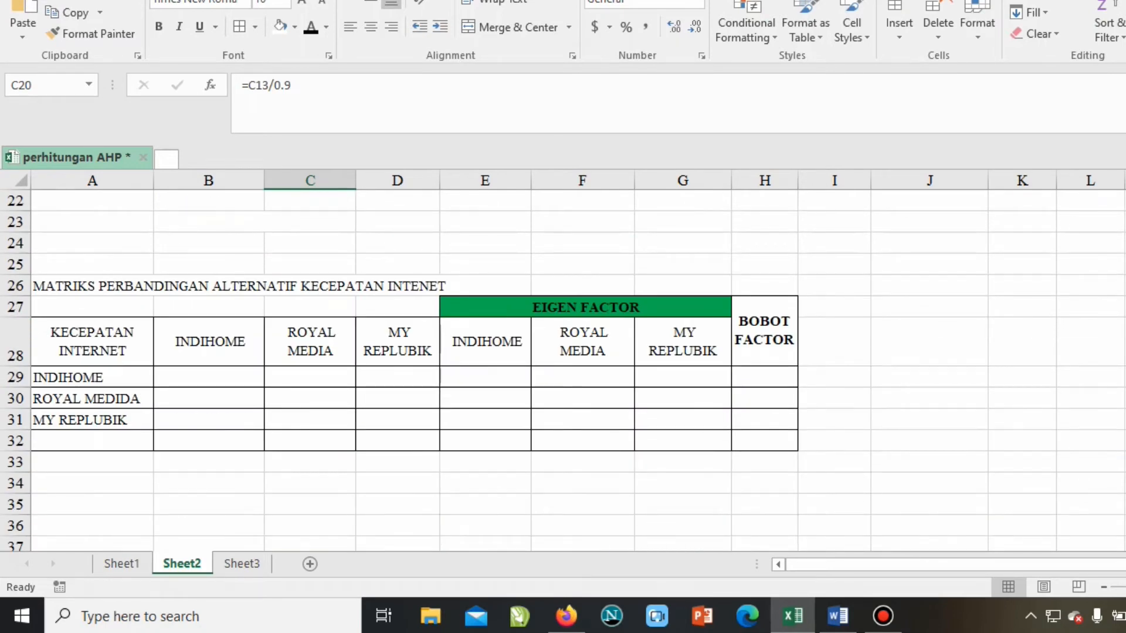
Change the font colour of the INDIHOME–INDIHOME comparison value in B29 to black.
left_click(209, 377)
double_click(209, 377)
left_click(209, 462)
left_click(209, 377)
left_click(311, 27)
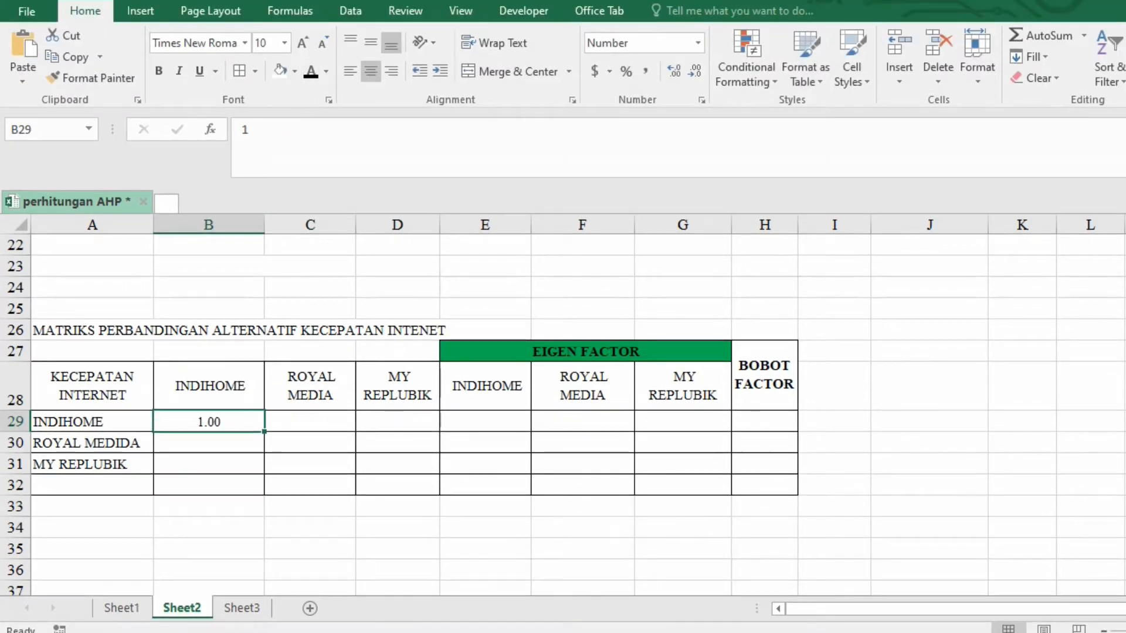
Change the font colour of the diagonal comparison values for ROYAL MEDIA in C30 and MY REPLUBIK in D31 to black.
left_click(311, 443)
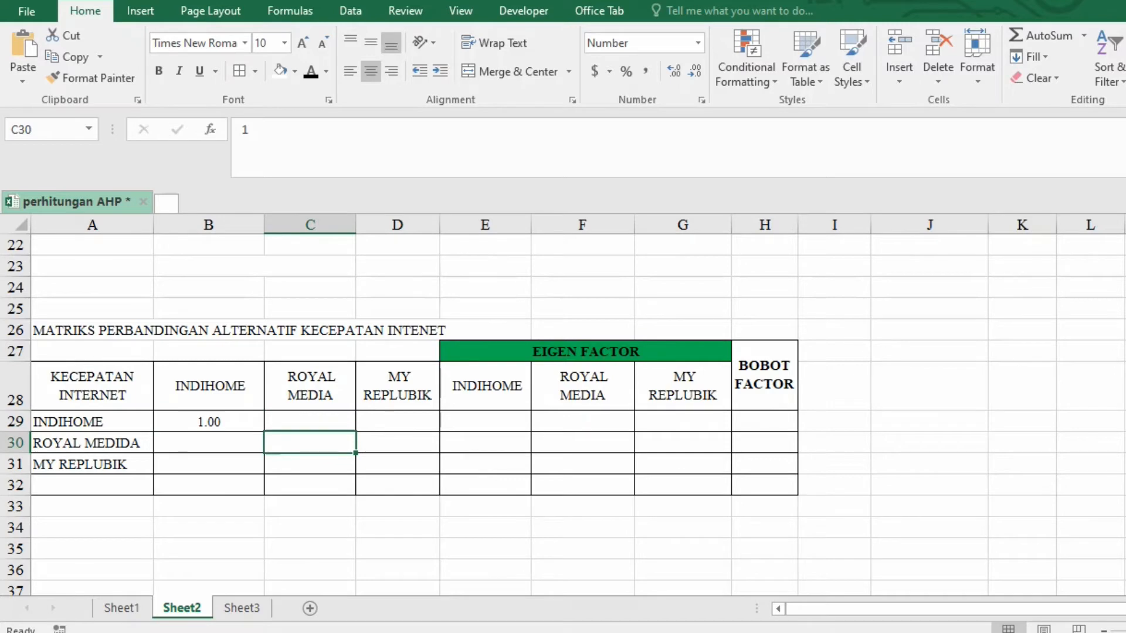
left_click(311, 72)
left_click(397, 464)
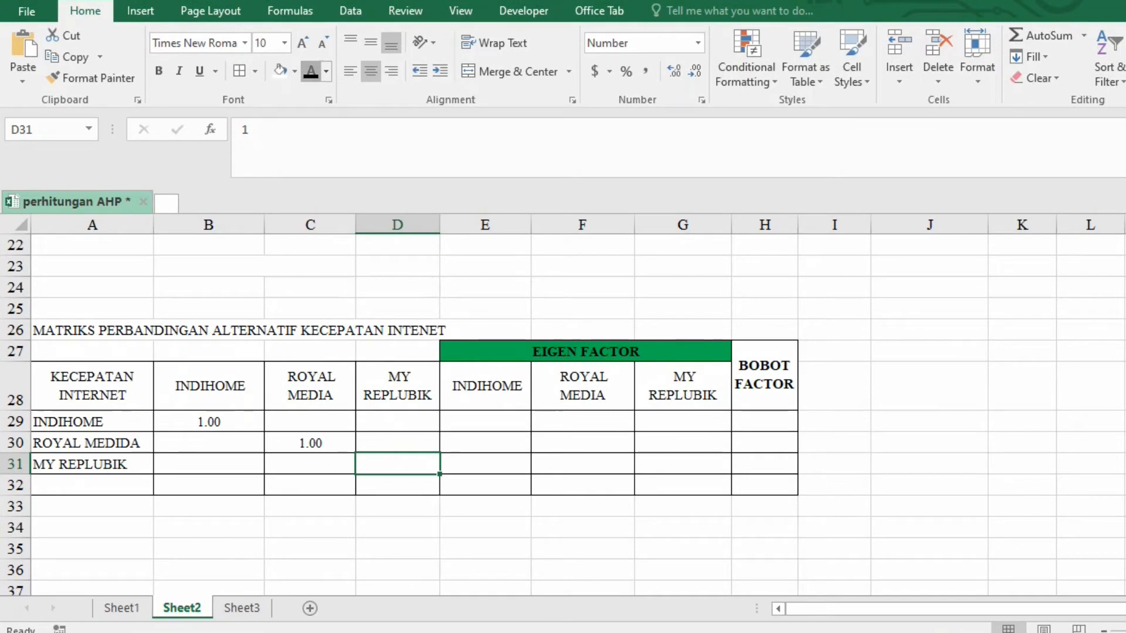
left_click(311, 72)
left_click(398, 485)
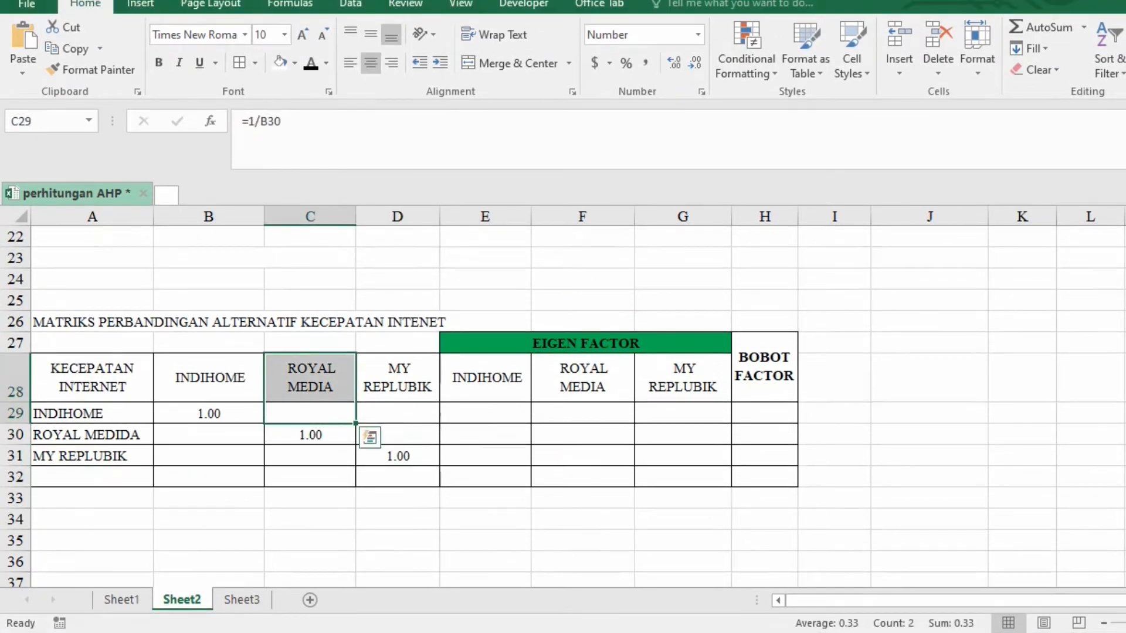
left_click(311, 399)
left_click(311, 72)
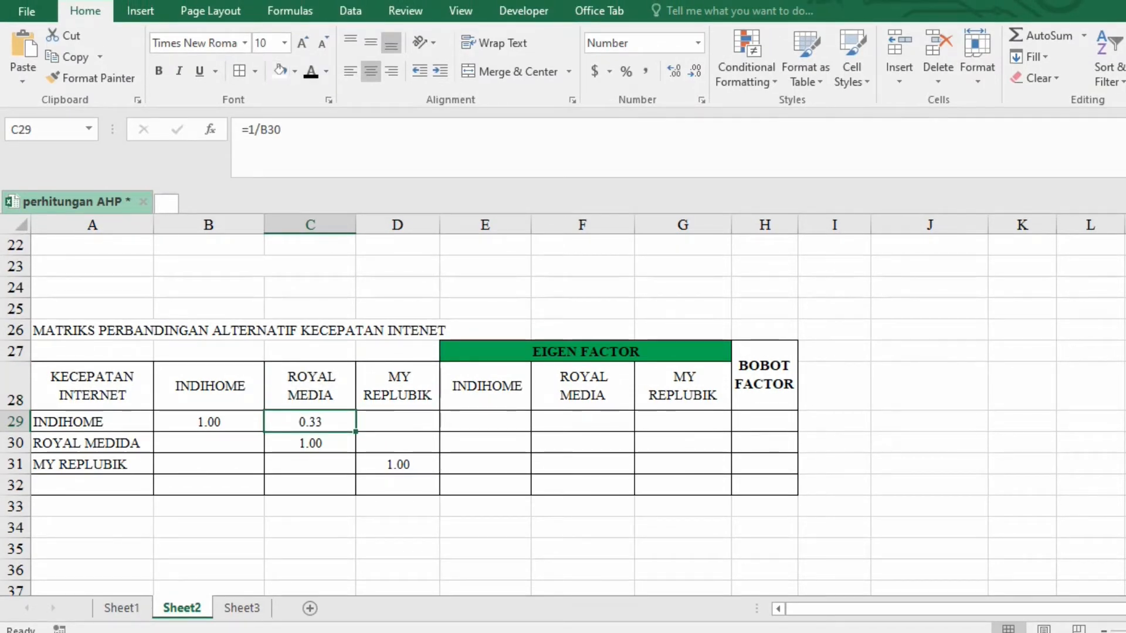
key("ctrl+z")
Change the font colour of the INDIHOME and ROYAL MEDIA comparison values in B30 and C29 to black.
left_click(208, 443)
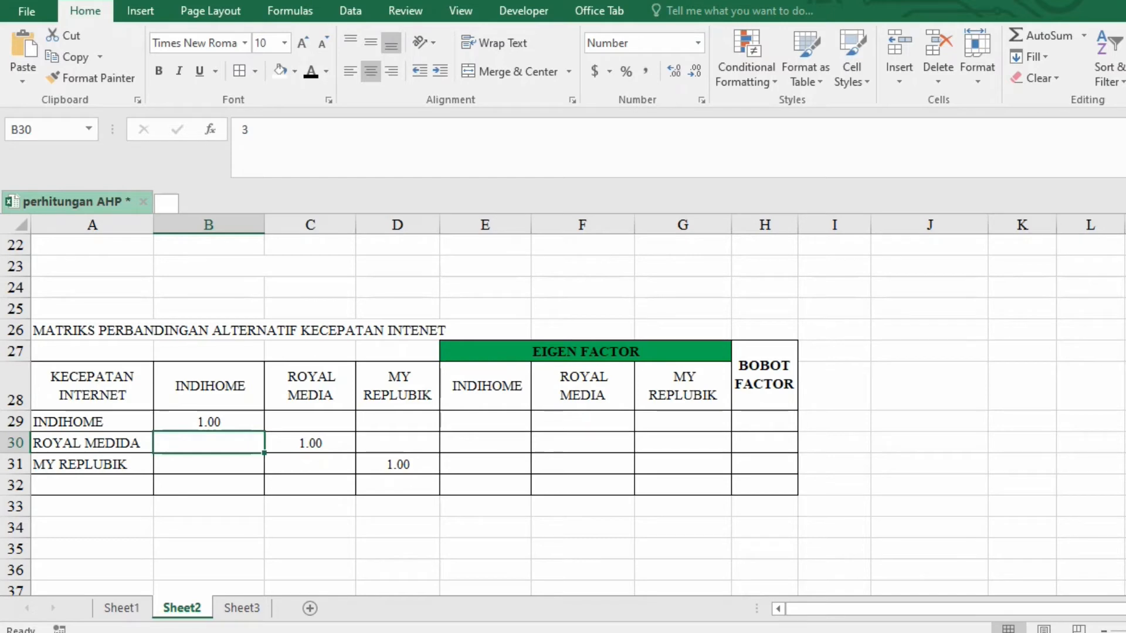
left_click(311, 71)
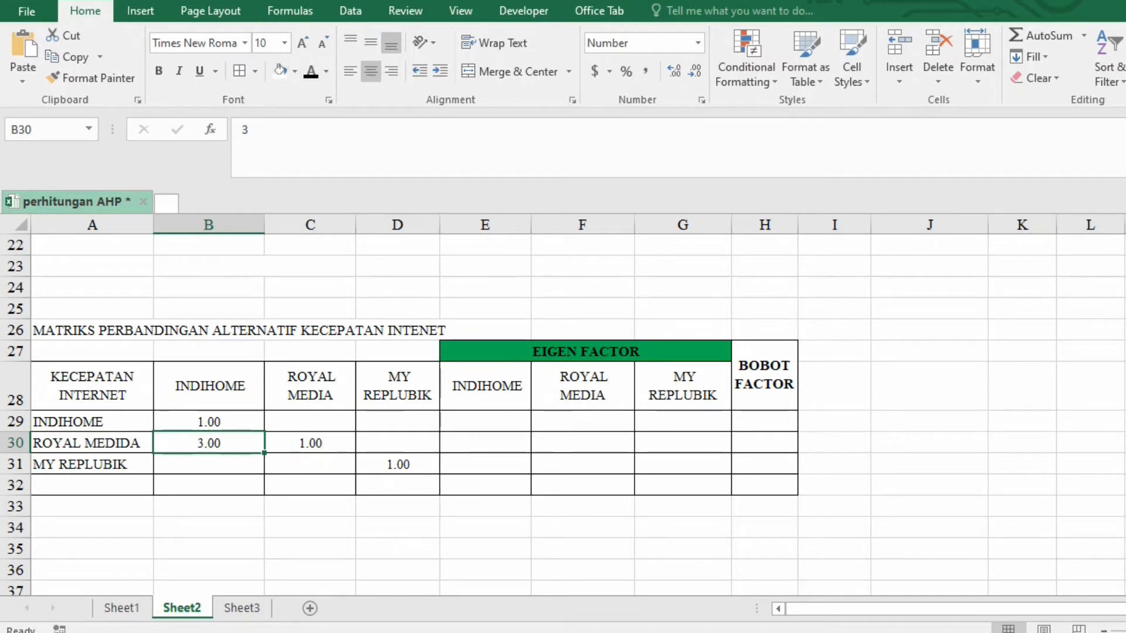
left_click(310, 422)
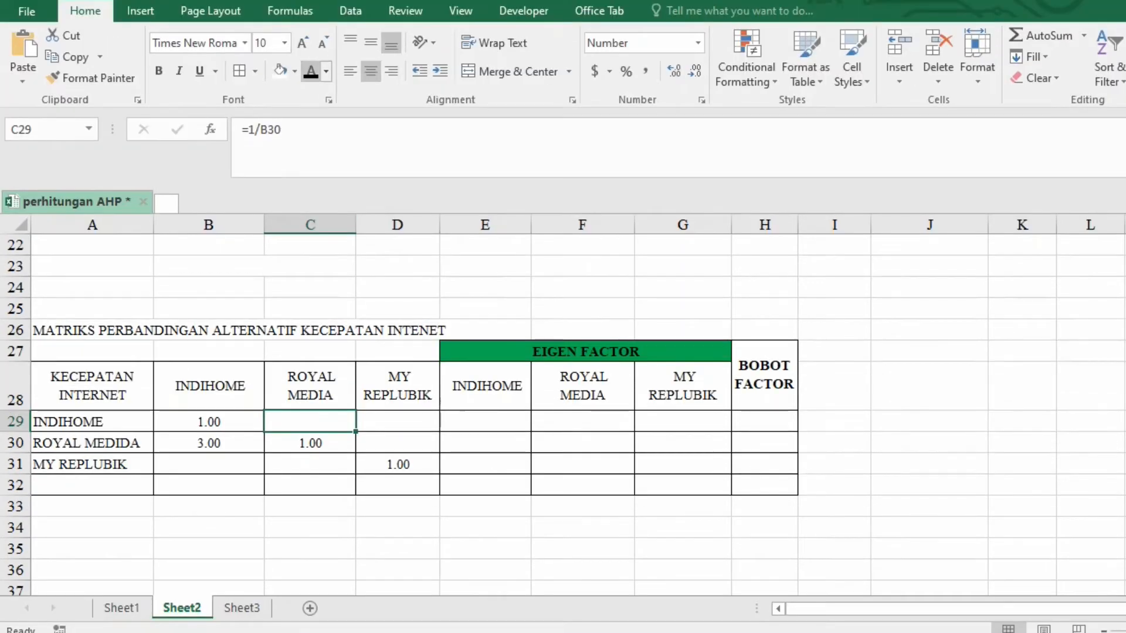
left_click(310, 71)
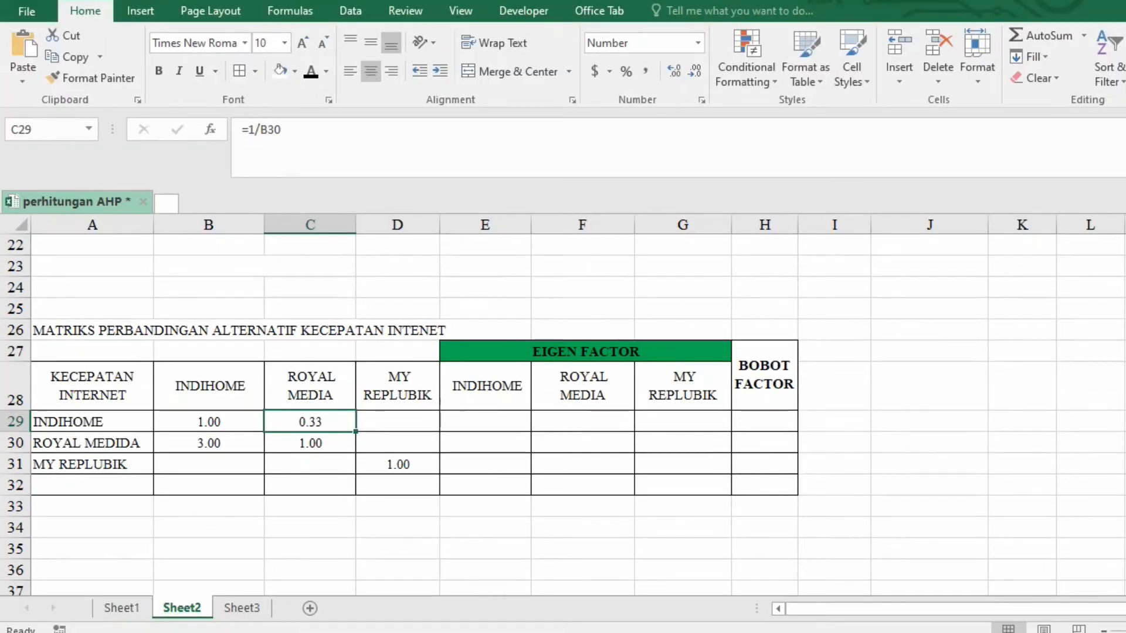
Enter the reciprocal formula =1/B30 in C29 of the internet speed comparison matrix.
type("=1")
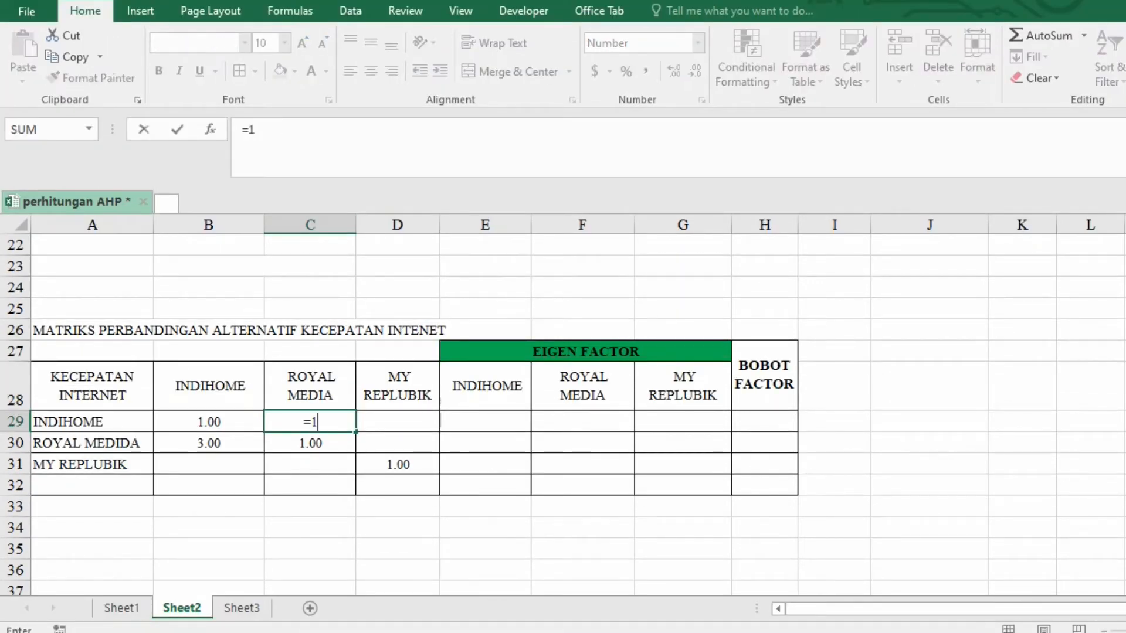
type("/")
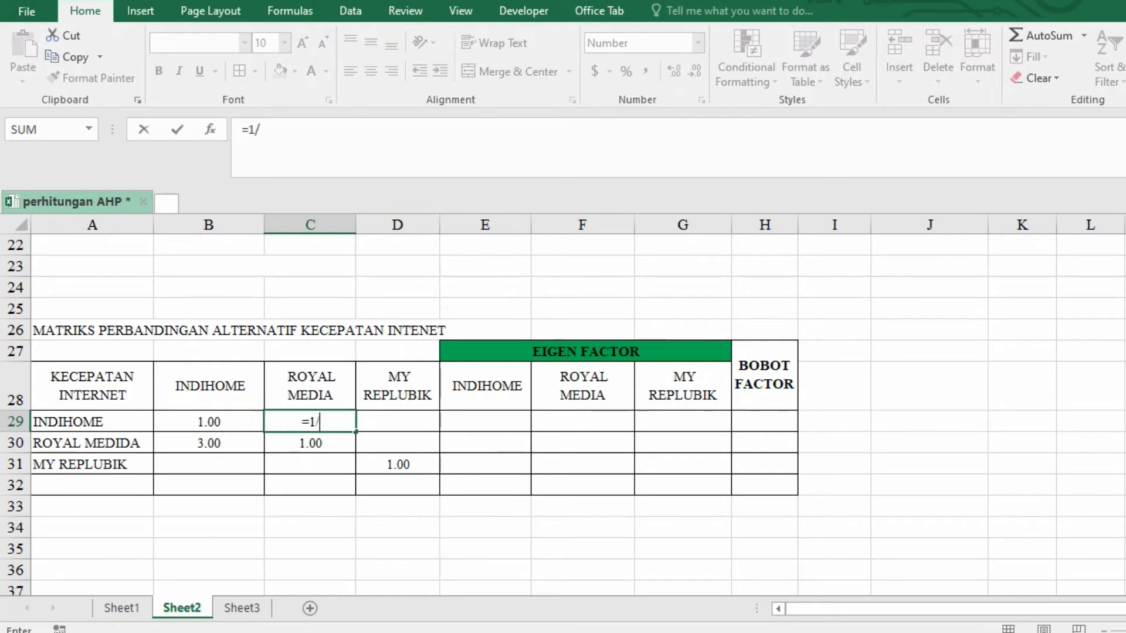
left_click(209, 444)
key("Return")
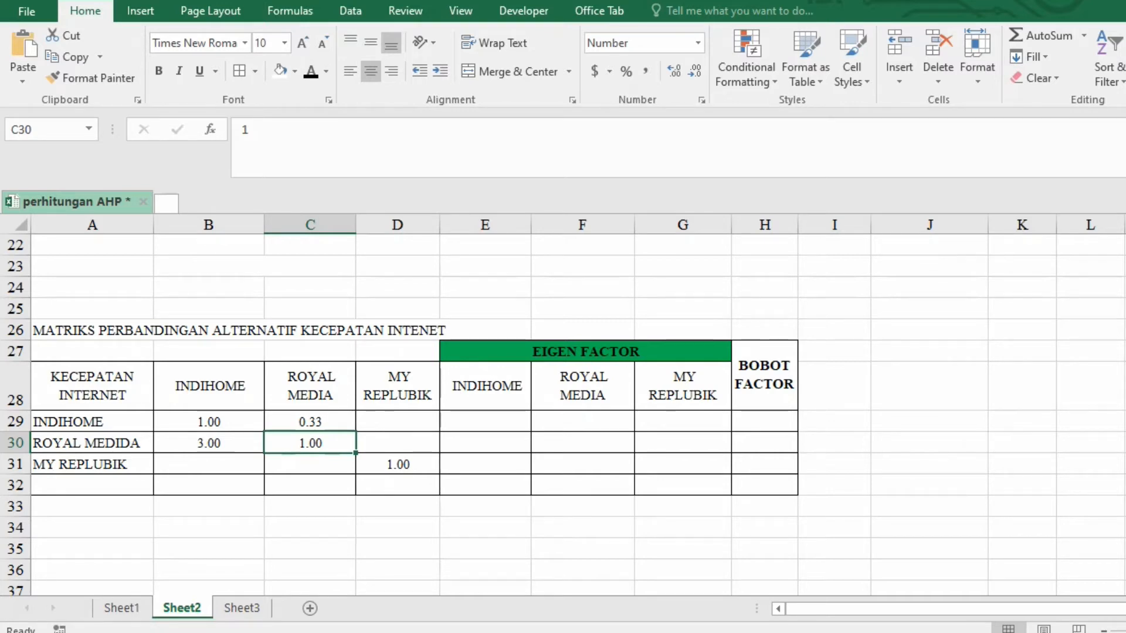
Change the font colour of the INDIHOME–MY REPLUBIK value in D29 to black and enter its reciprocal, =1/D29, in B31.
left_click(398, 421)
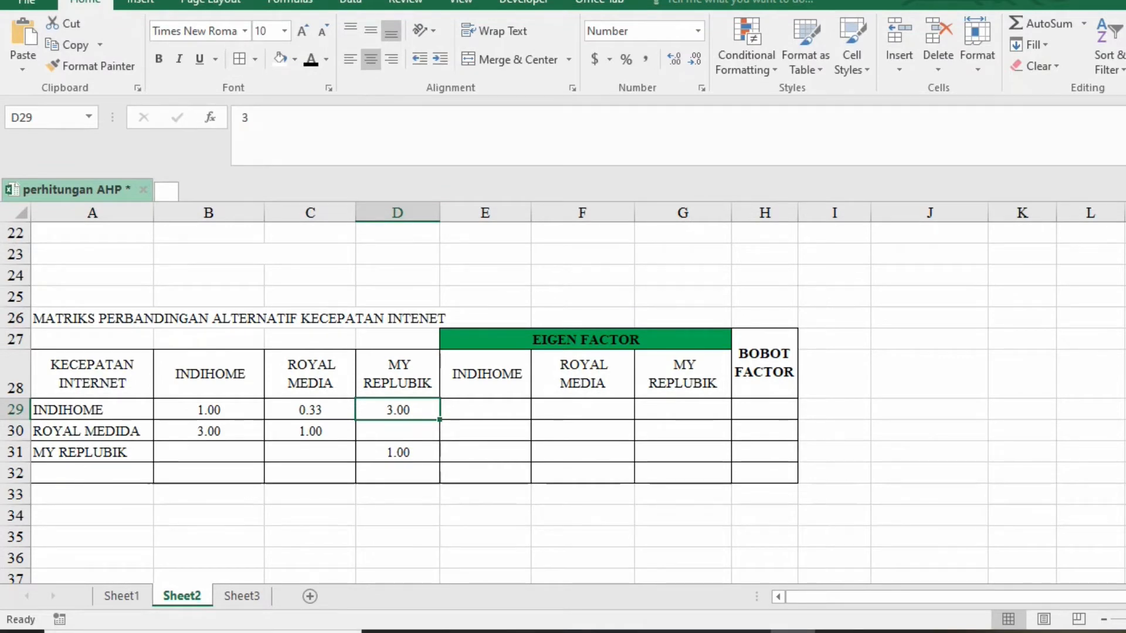
left_click(209, 452)
type("1")
key("BackSpace")
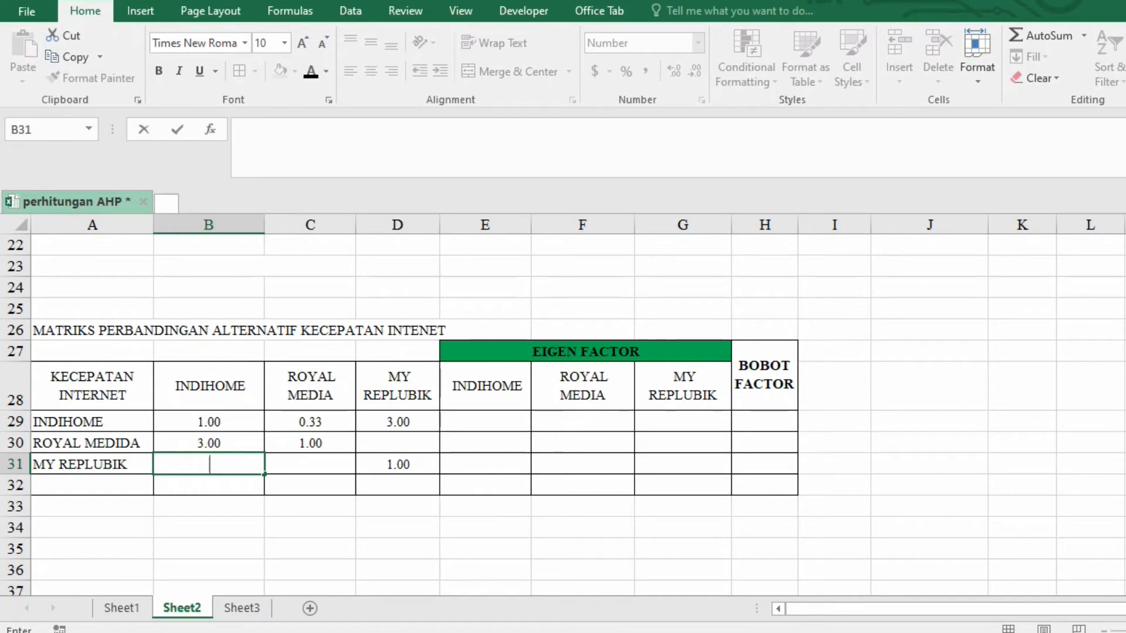
type("=1")
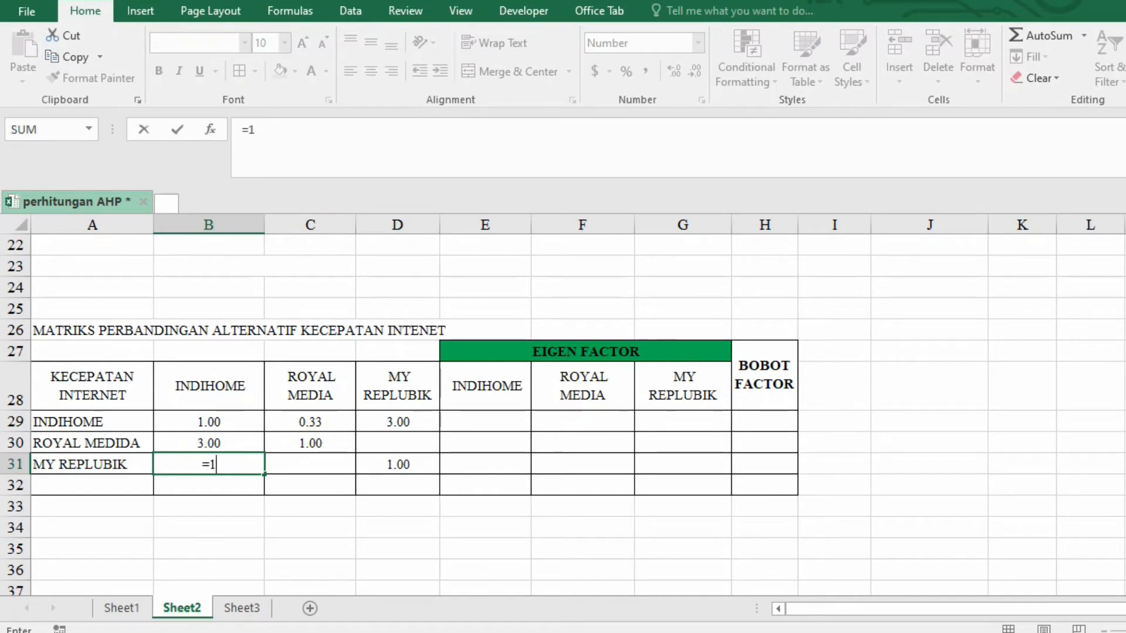
type("/")
left_click(398, 422)
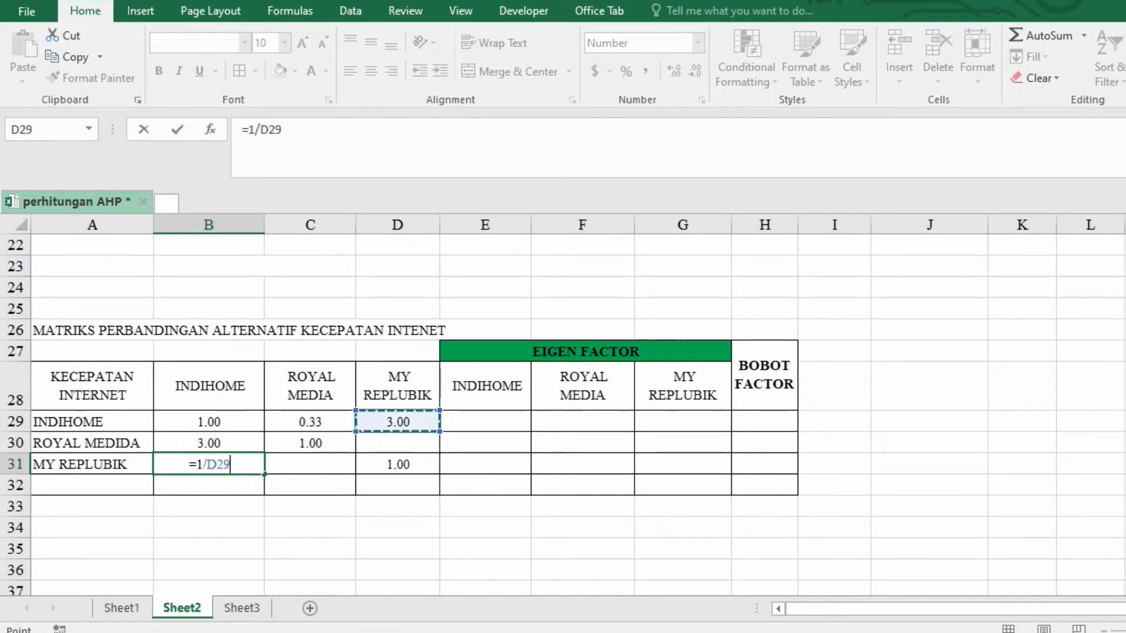
key("Return")
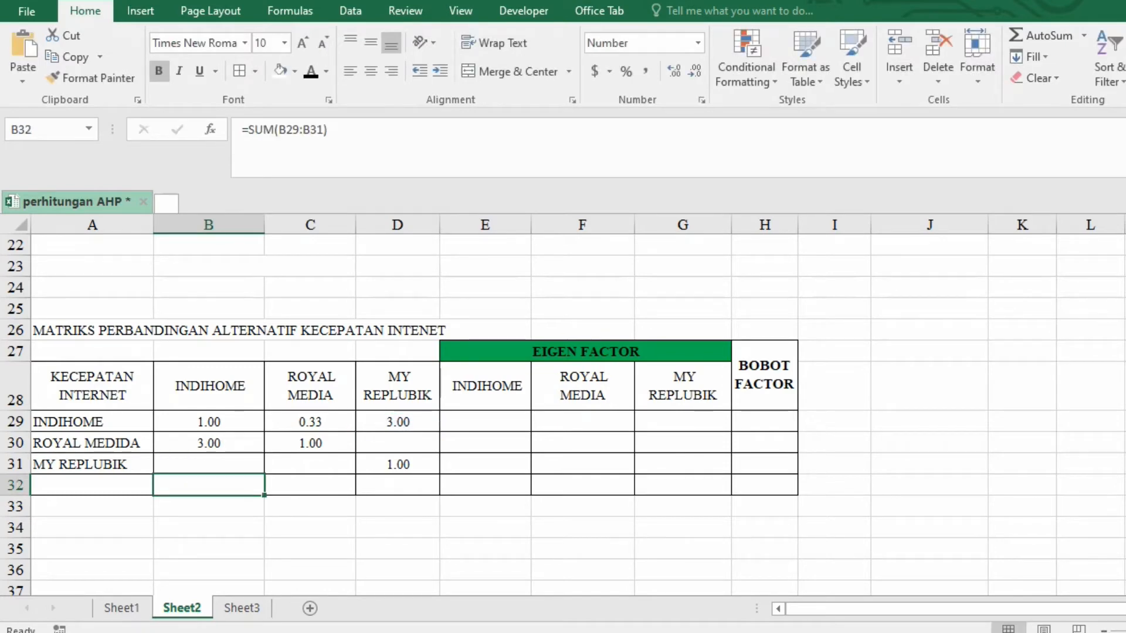
Change the font colour of B31 to black, followed by the whole block of comparison values in B29:D31.
left_click(209, 464)
left_click(311, 72)
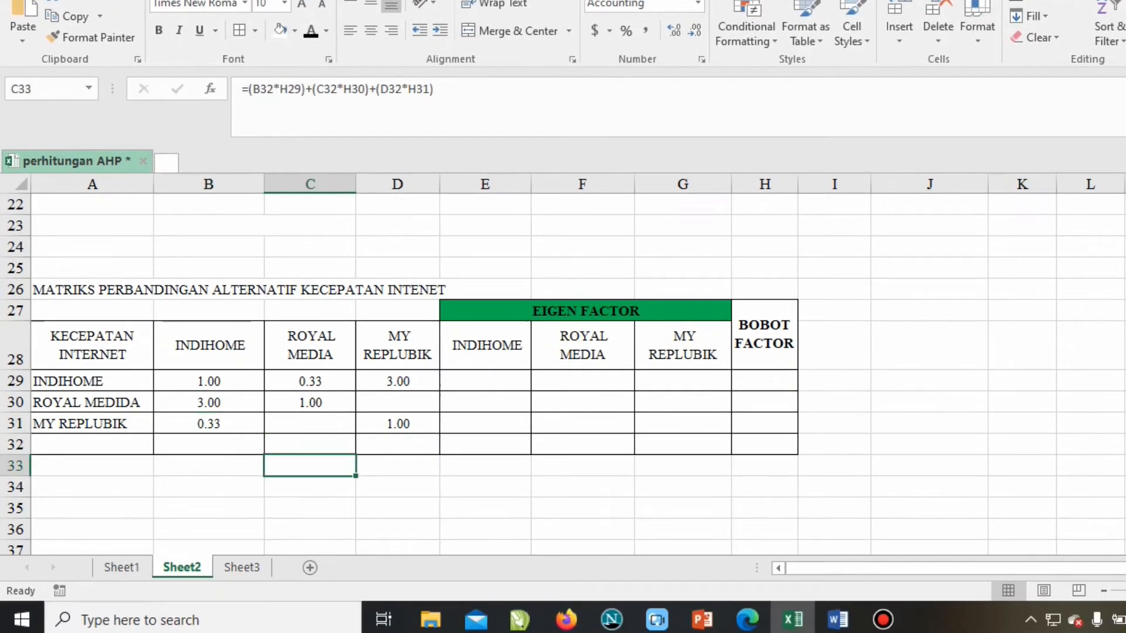
left_click_drag(209, 386, 310, 464)
left_click(310, 506)
left_click_drag(209, 382, 397, 423)
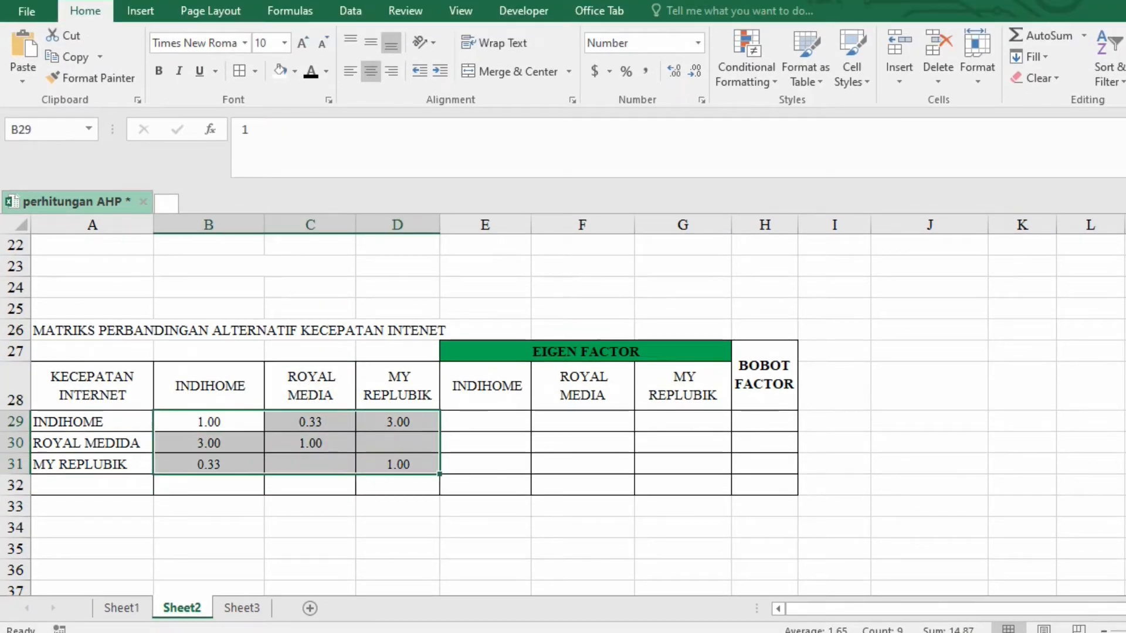
left_click(311, 71)
left_click(464, 505)
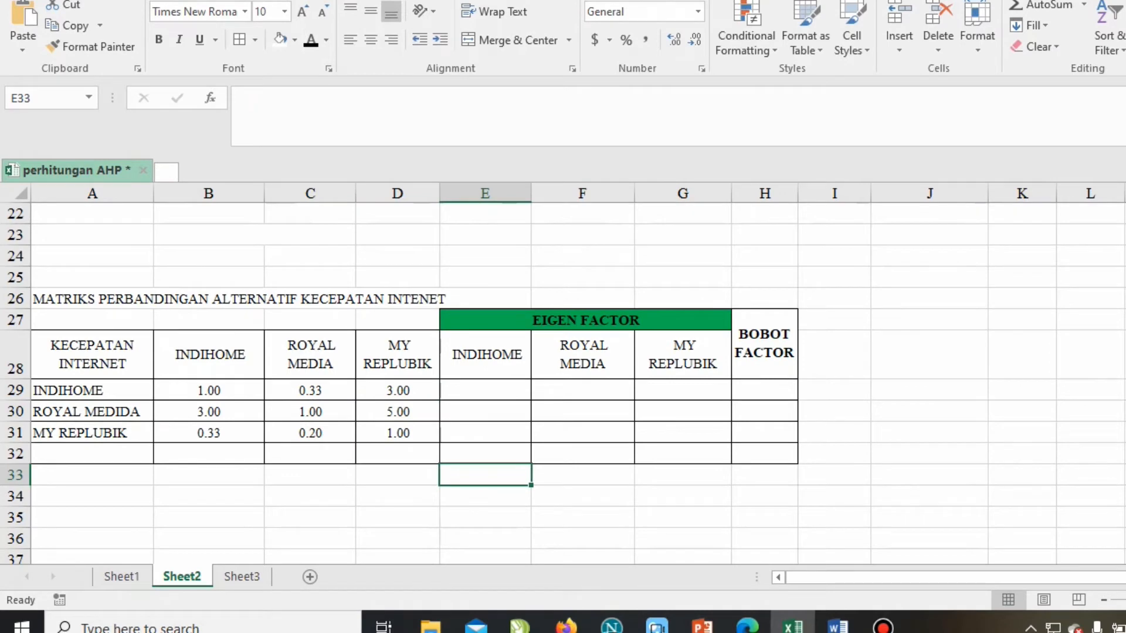
Change the font colour of the column totals in B32:D32 under the comparison matrix to black.
left_click_drag(208, 454, 399, 474)
left_click(209, 472)
left_click(209, 451)
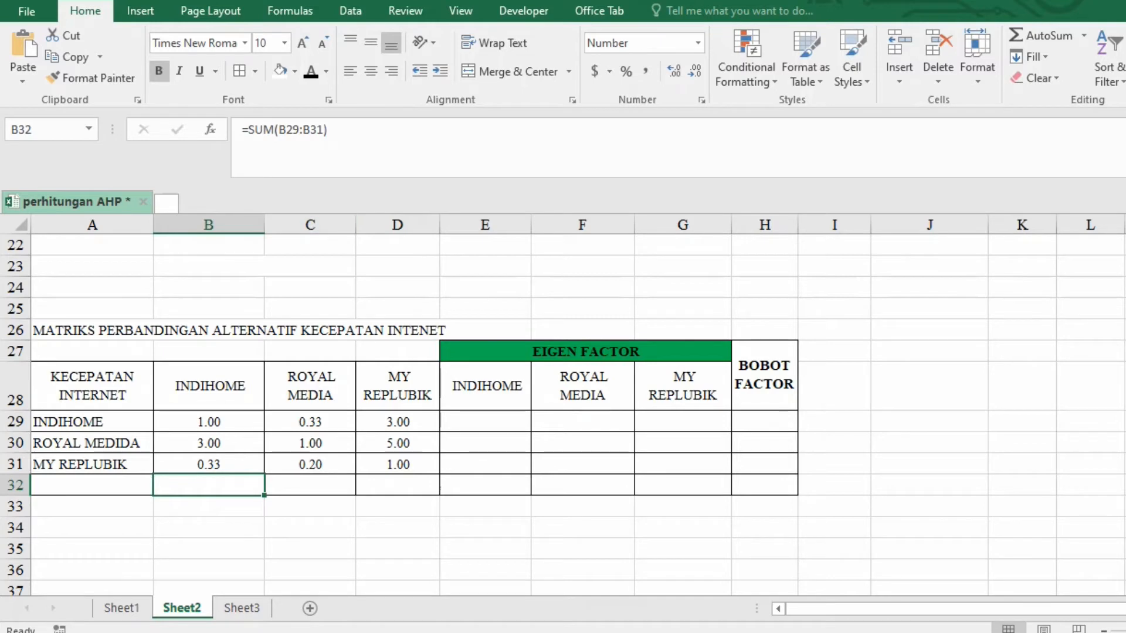
key("Return")
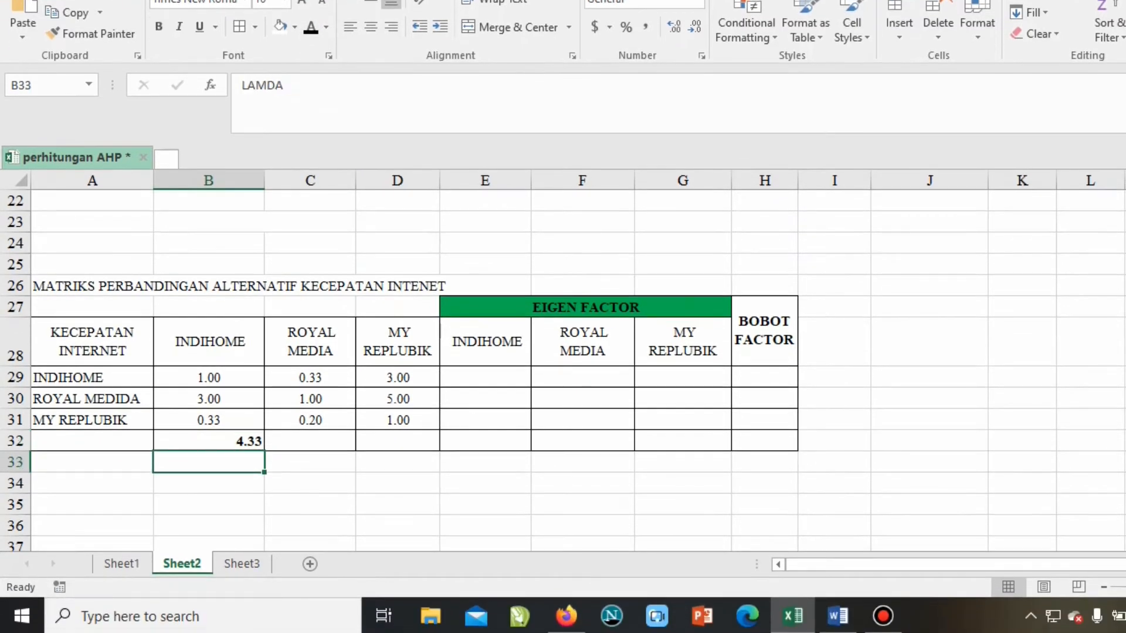
left_click_drag(310, 441, 397, 441)
key("ctrl+v")
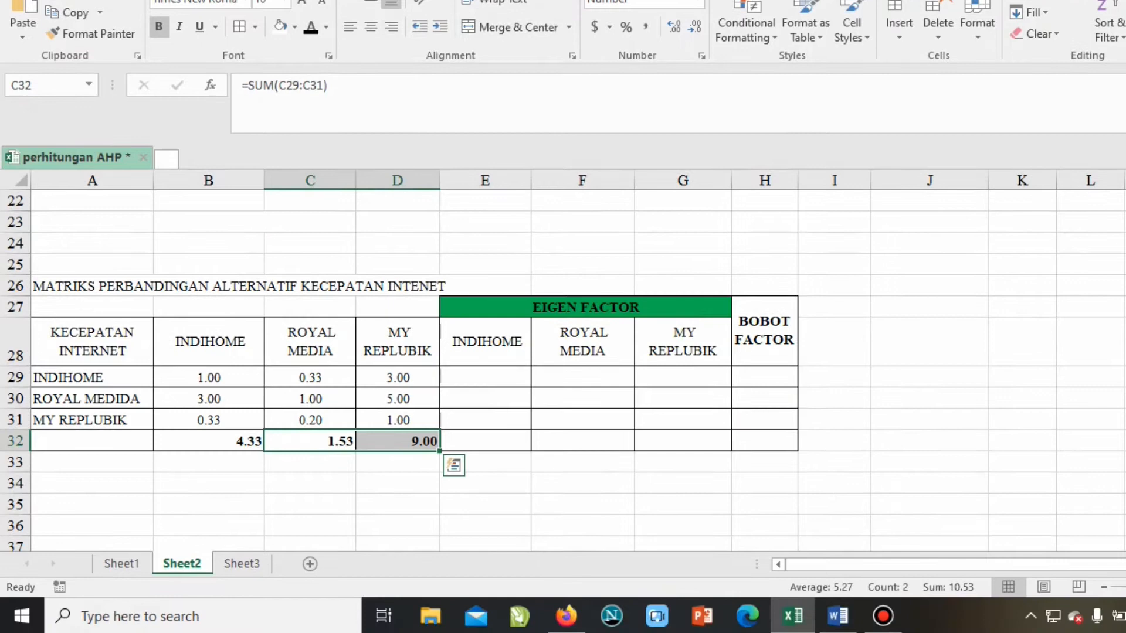
left_click(485, 527)
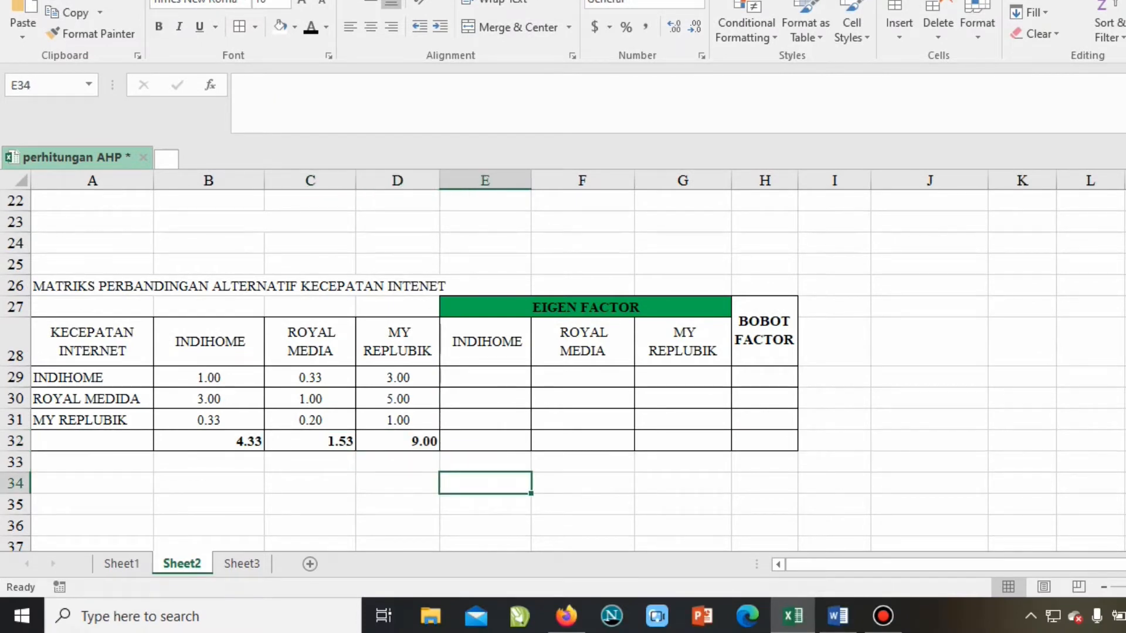
Change the font colour of the first INDIHOME eigen factor cell, E29, to black.
key("Up")
key("Up")
key("Up")
key("Up")
key("Up")
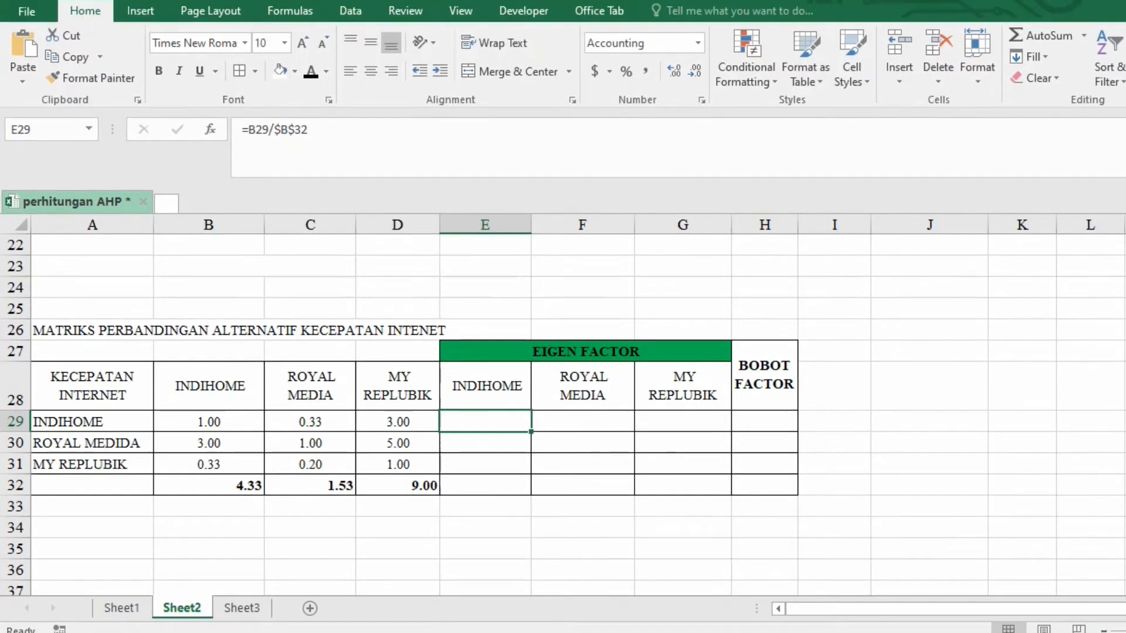
left_click(310, 27)
Calculate the INDIHOME eigen factors by entering =B29/$B$32 in E29 and filling the formula down to E31.
type("=")
left_click(209, 422)
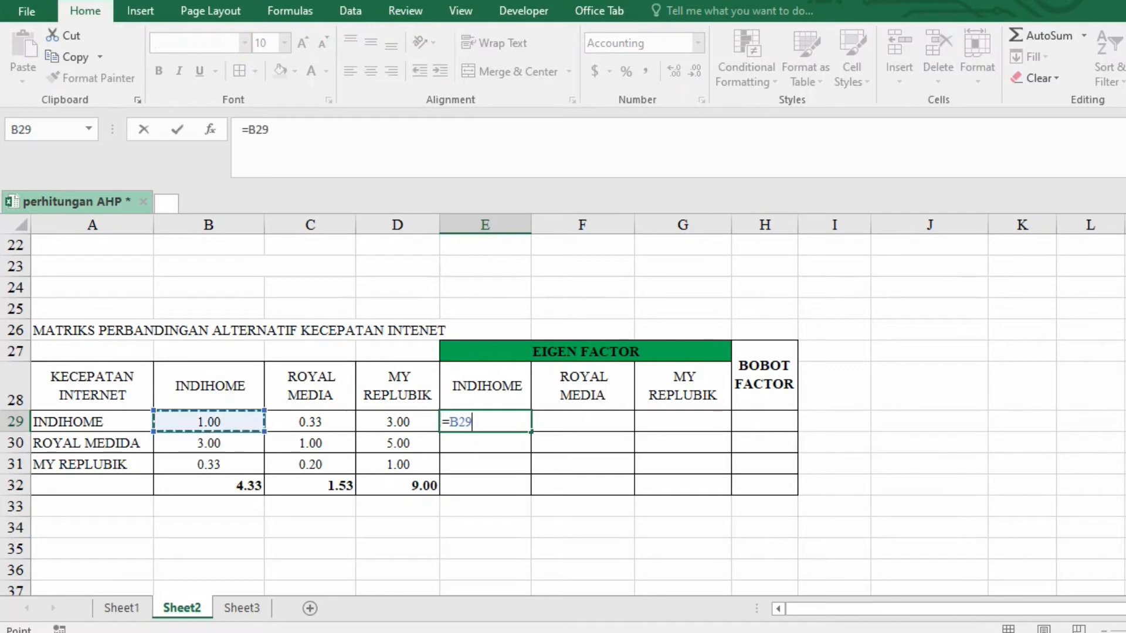
type("/")
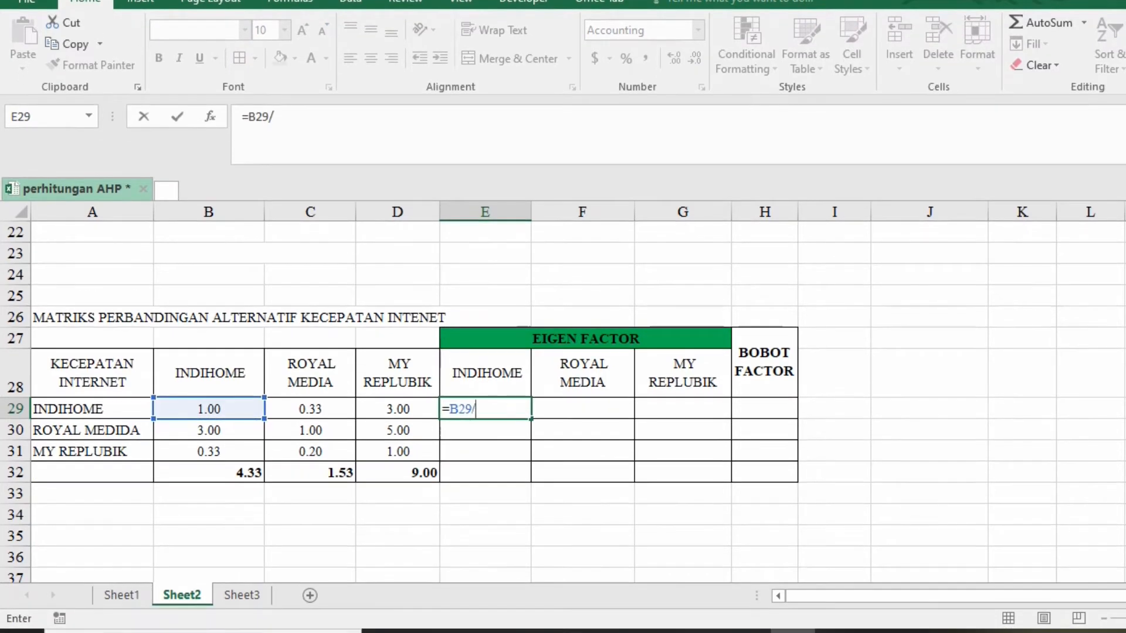
left_click(209, 485)
left_click(281, 129)
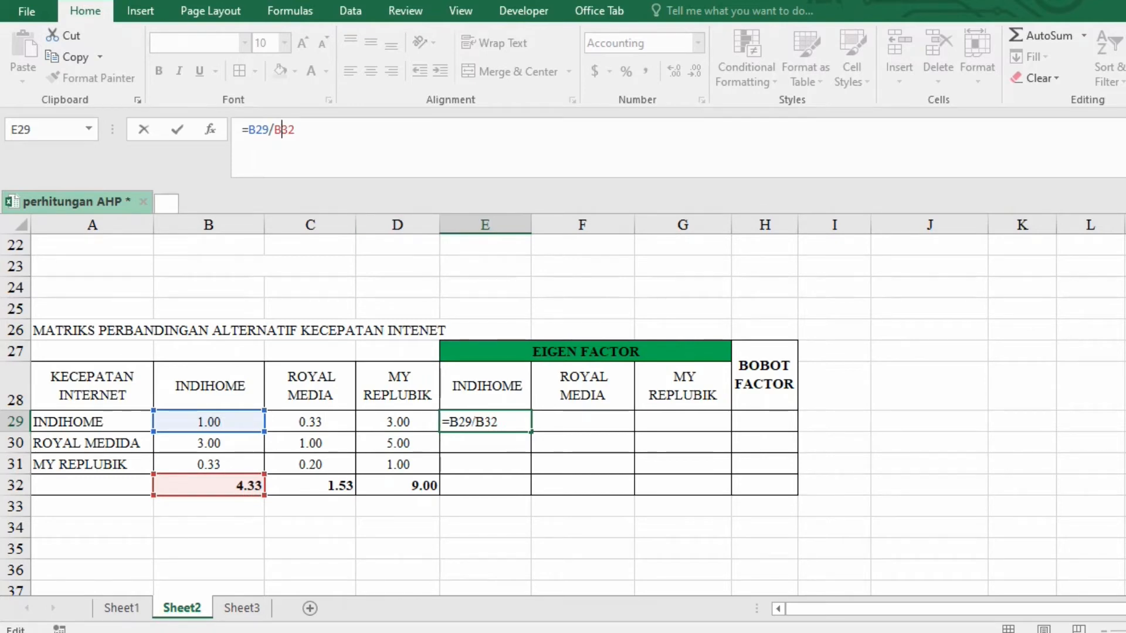
key("F4")
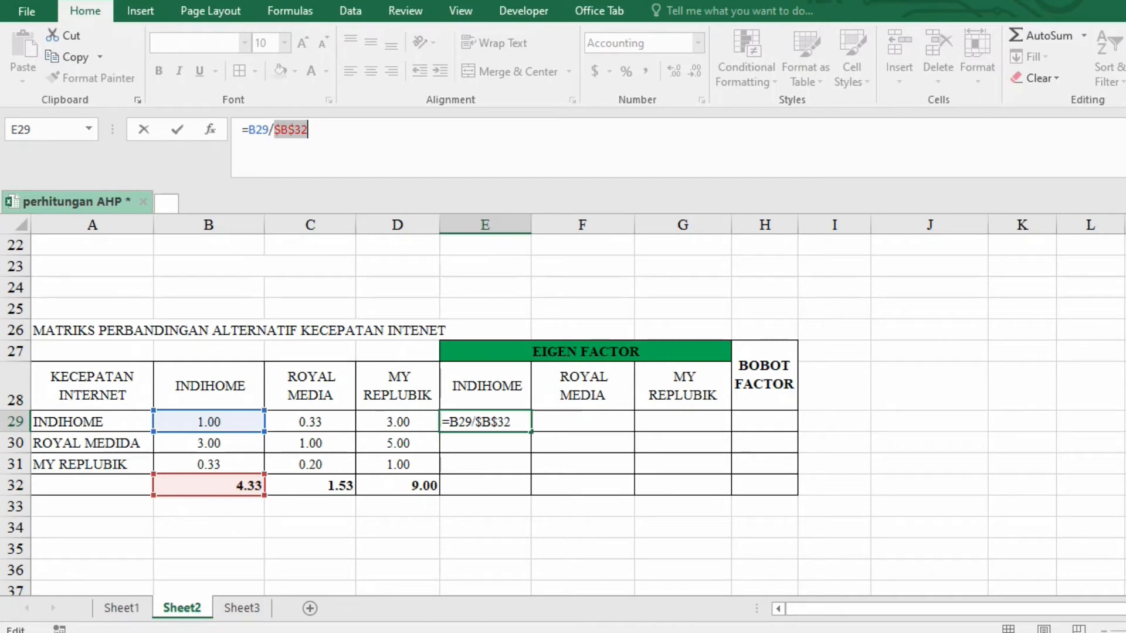
key("Return")
left_click(486, 422)
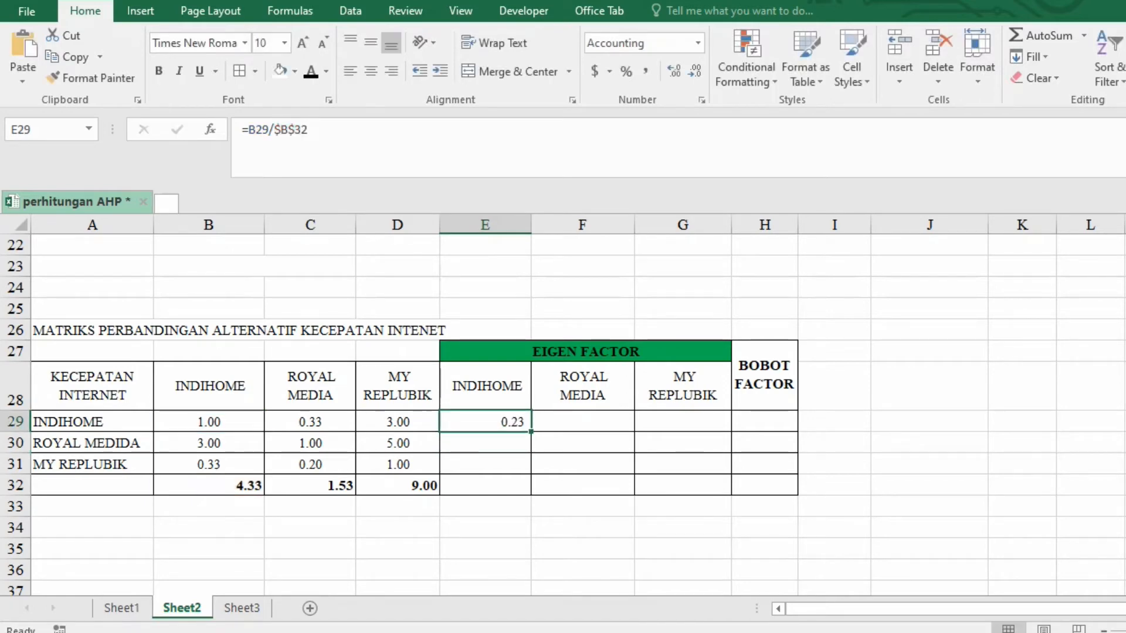
left_click_drag(531, 433, 530, 473)
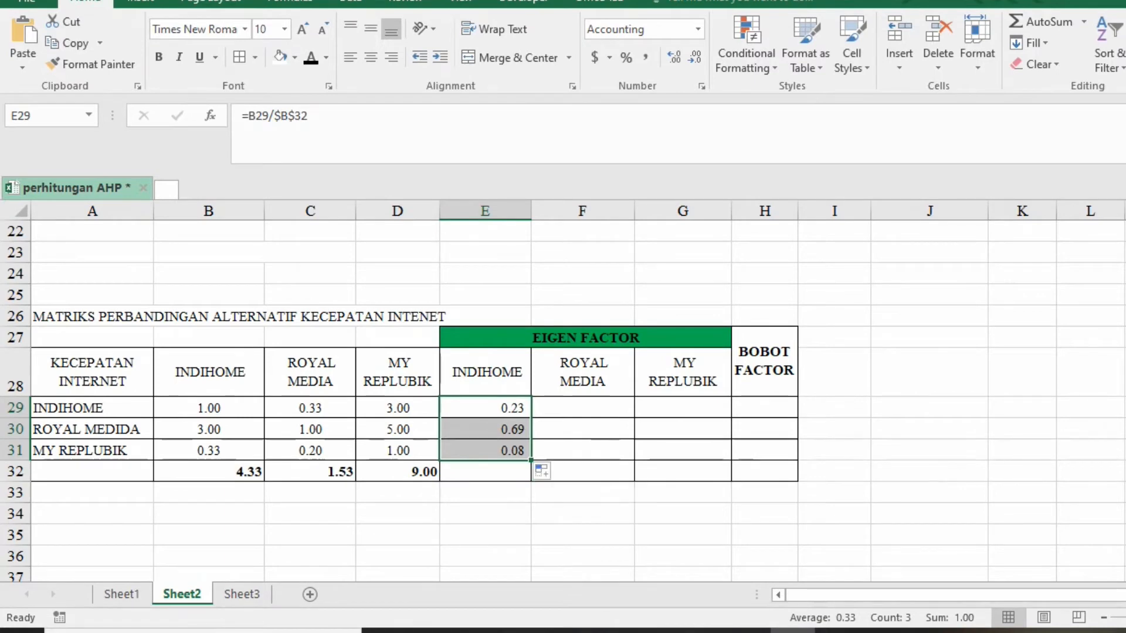
Calculate the ROYAL MEDIA eigen factors by entering =C29/$C$32 in F29 and filling the formula down to F31.
left_click(582, 407)
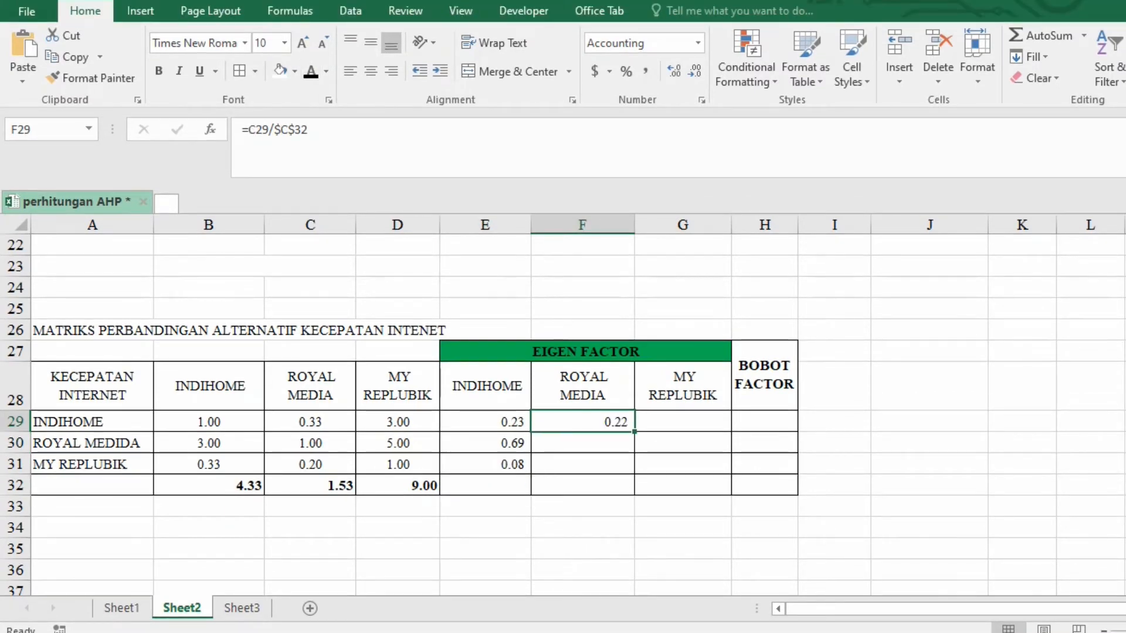
type("=")
left_click(310, 421)
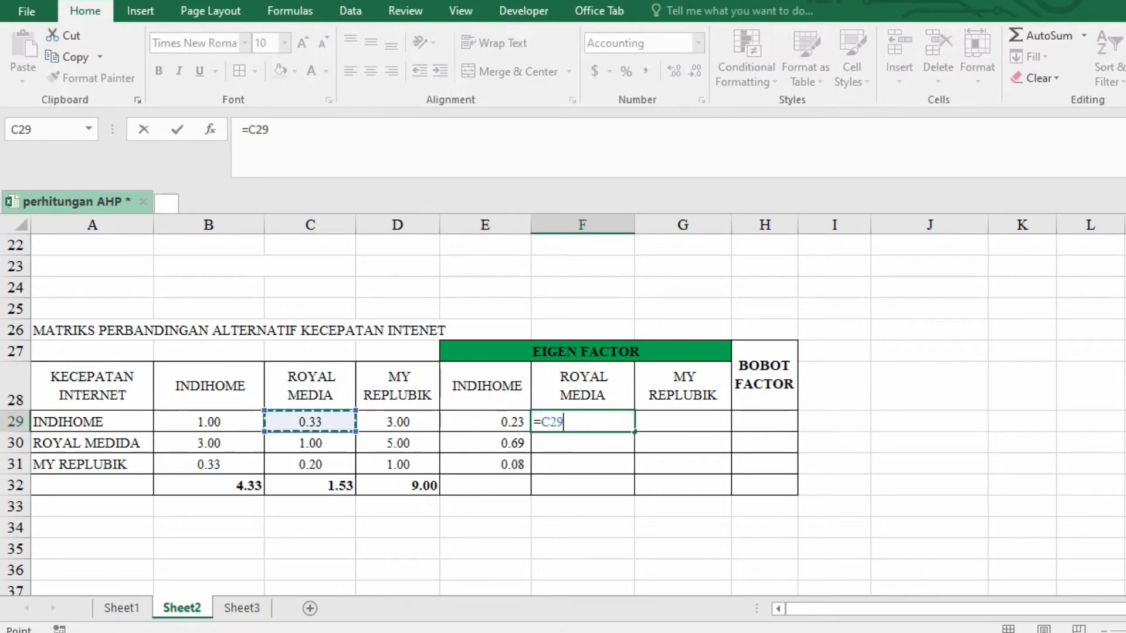
type("/")
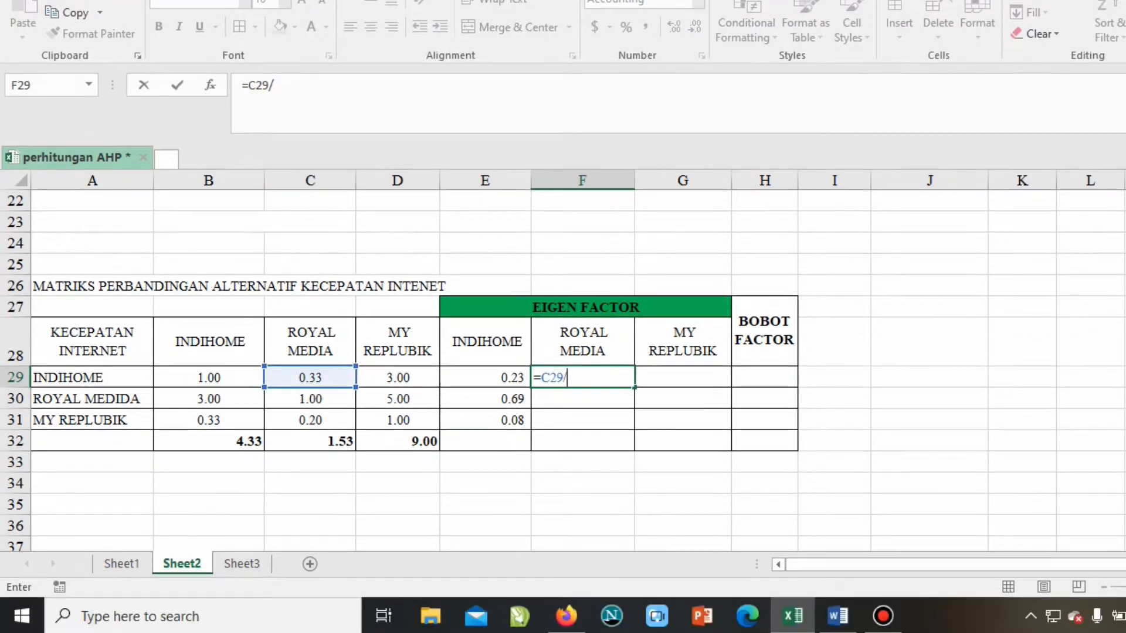
left_click(310, 485)
left_click(577, 377)
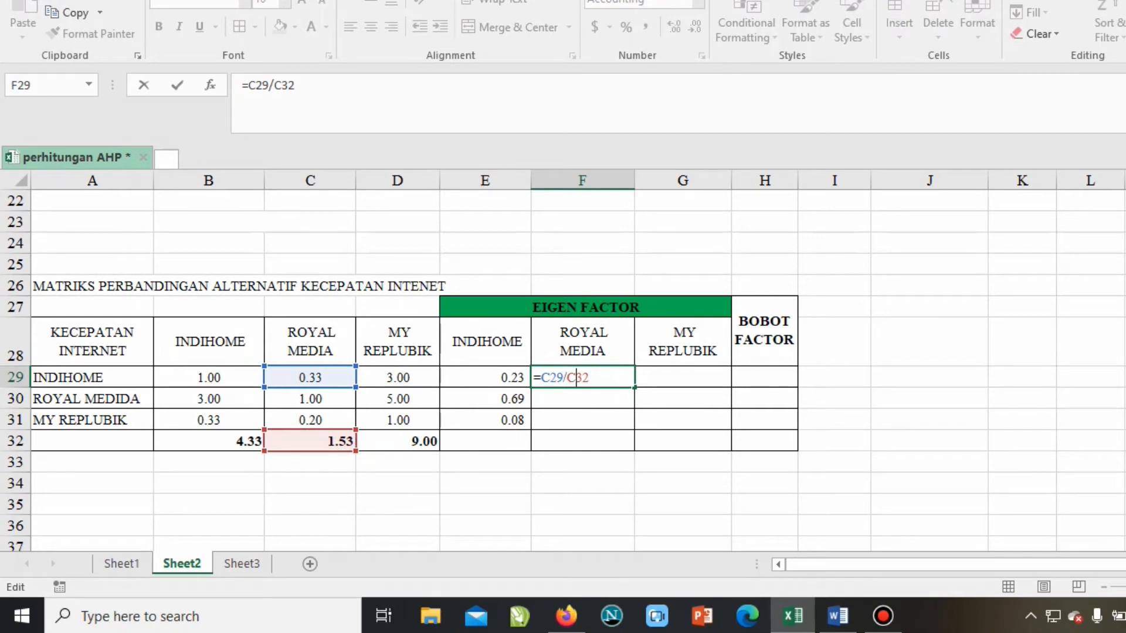
key("F4")
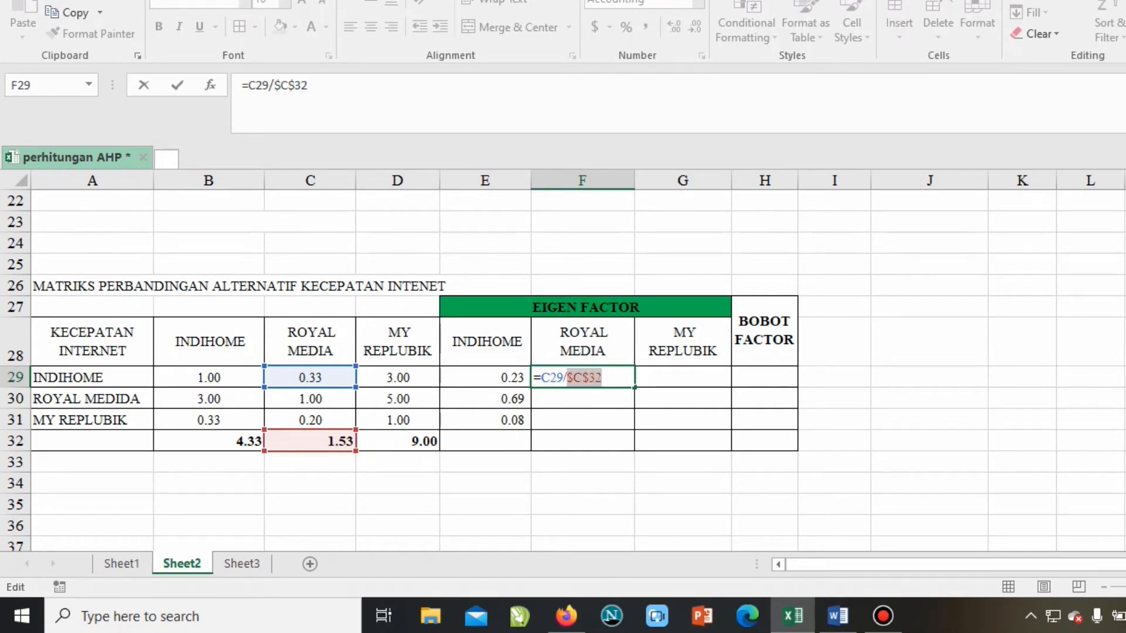
key("ctrl+Return")
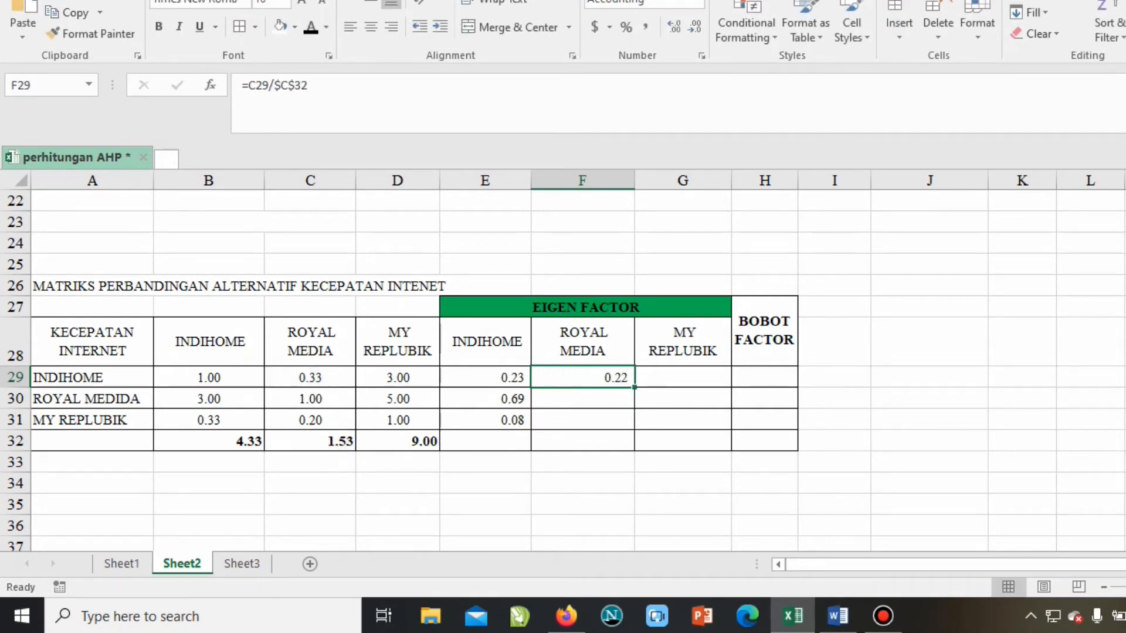
left_click_drag(635, 387, 635, 427)
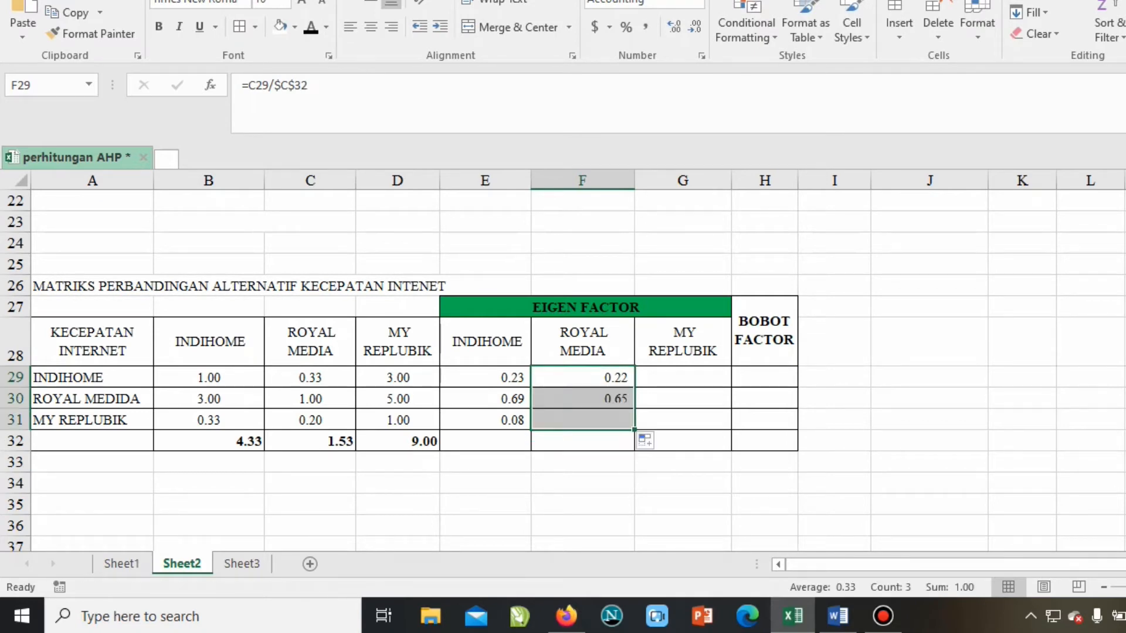
Change the font colour of the MY REPLUBIK eigen factors in G29:G31 and the first BOBOT FACTOR cell, H29, to black.
left_click_drag(683, 377, 682, 419)
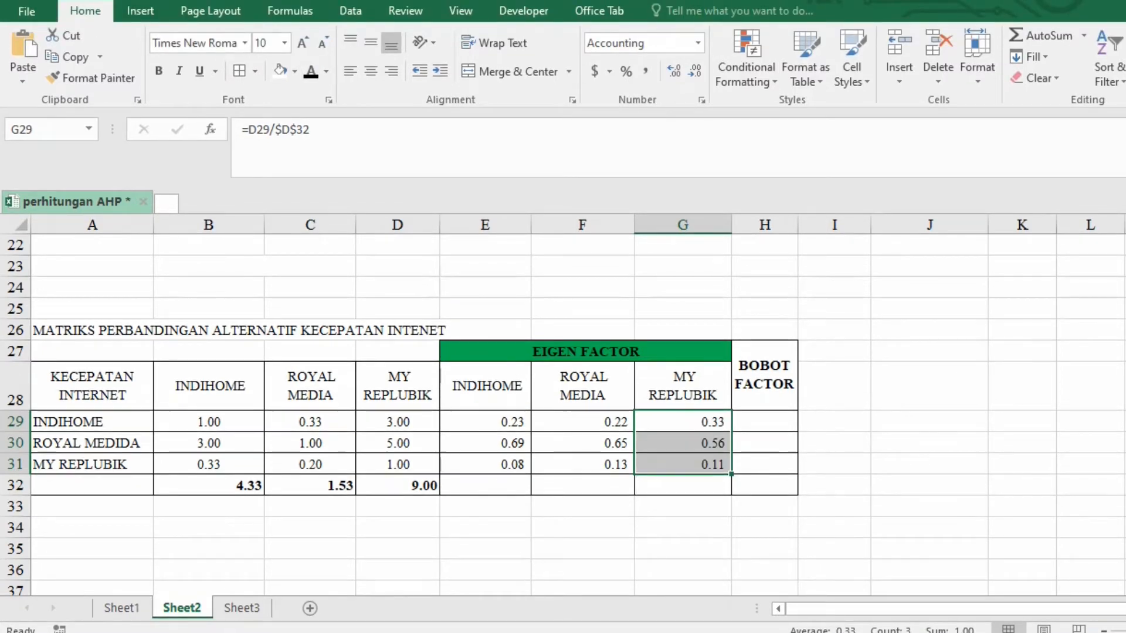
left_click(765, 422)
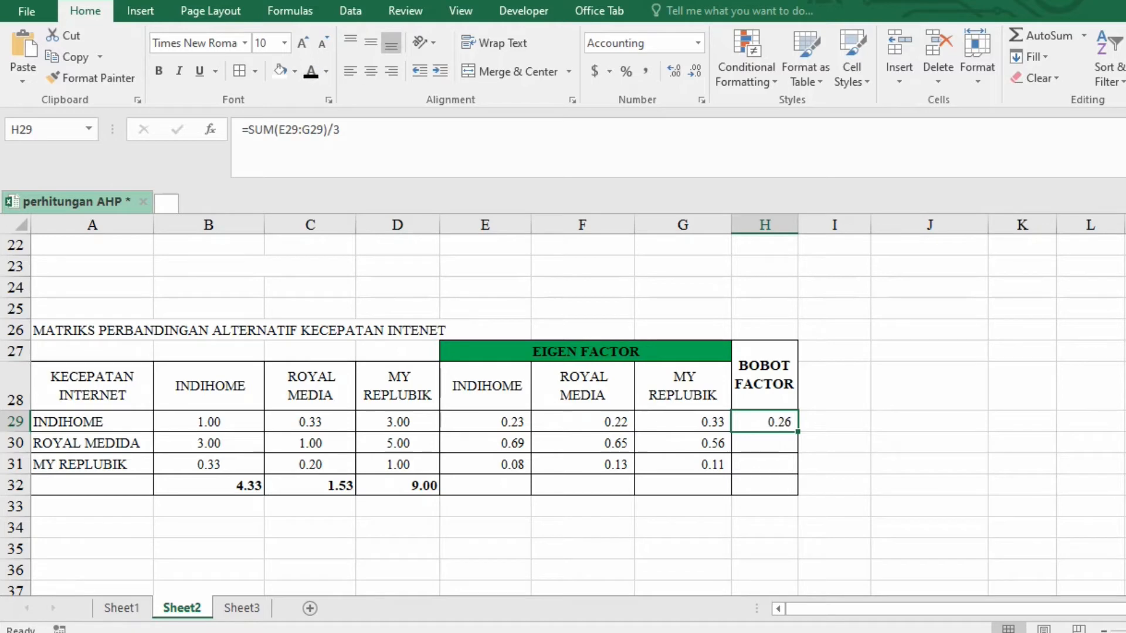
Calculate the BOBOT FACTOR weights by entering =SUM(E29:G29)/3 in H29 and filling the formula down to H31.
key("F2")
type("=")
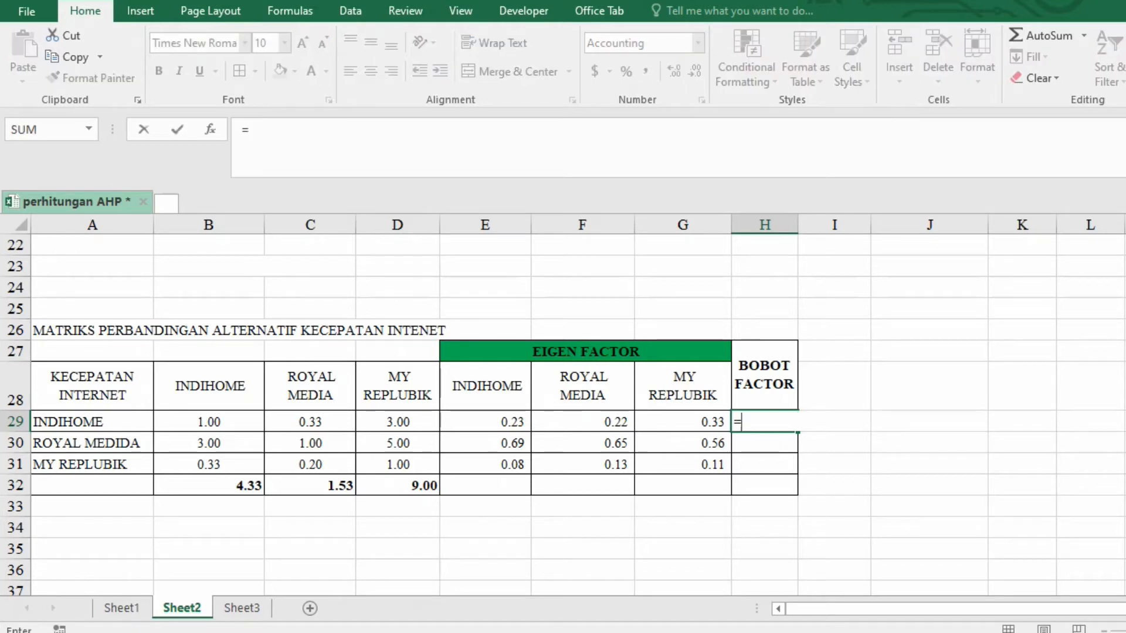
type("S")
key("BackSpace")
type("S")
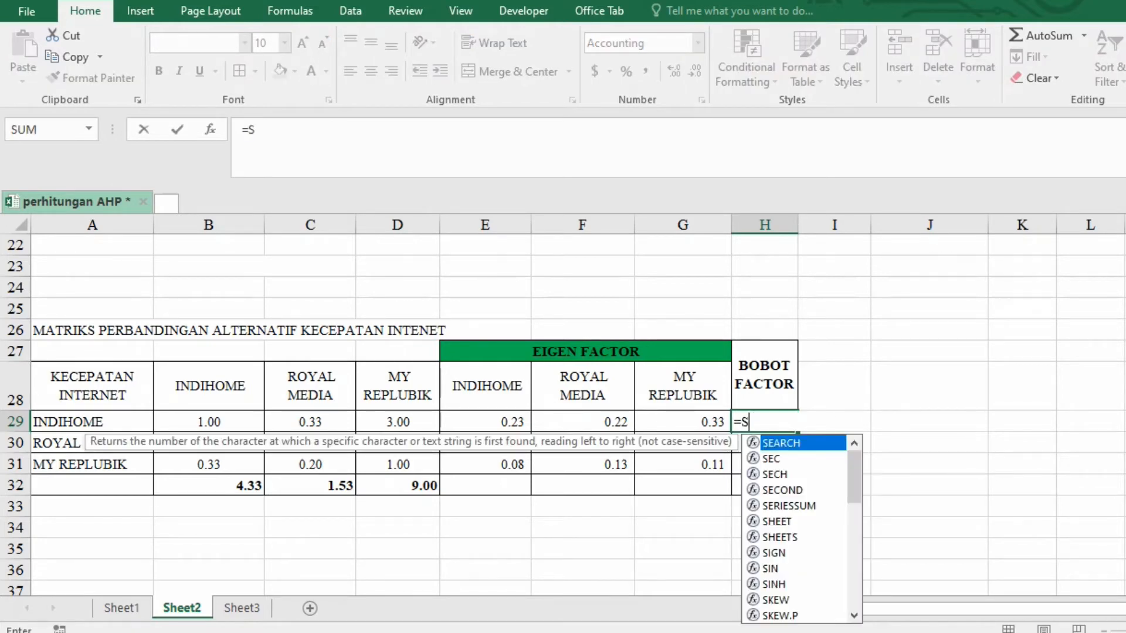
type("UM(")
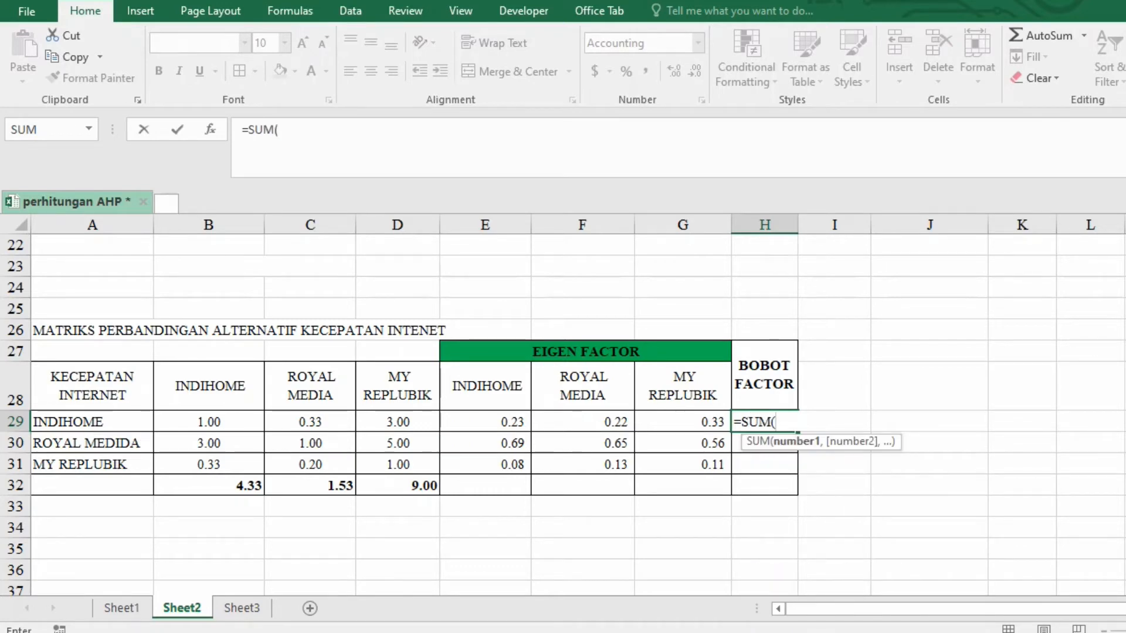
left_click_drag(470, 422, 704, 422)
type(")/3")
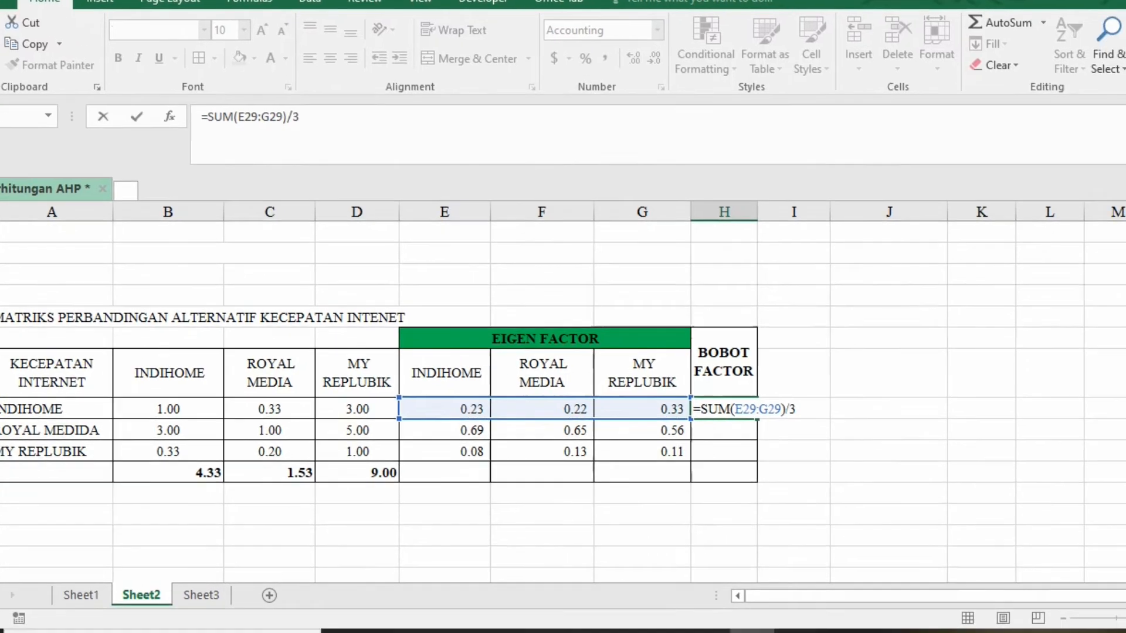
left_click(888, 472)
left_click(724, 410)
left_click_drag(757, 419, 755, 461)
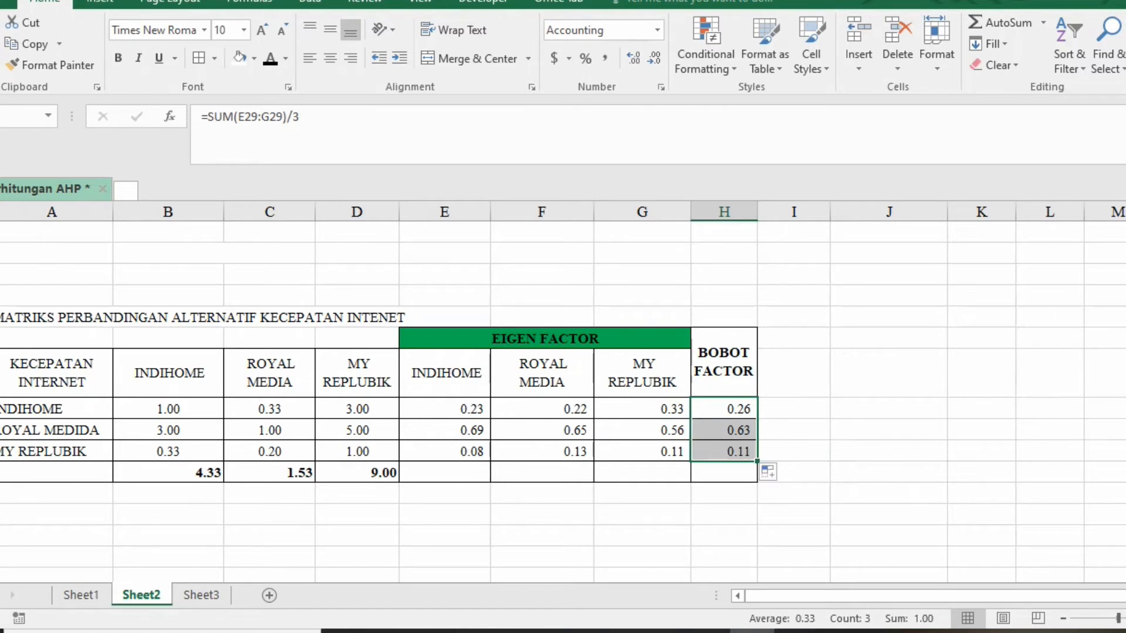
Total the BOBOT FACTOR column by entering =SUM(H29:H31) in H32.
left_click(725, 473)
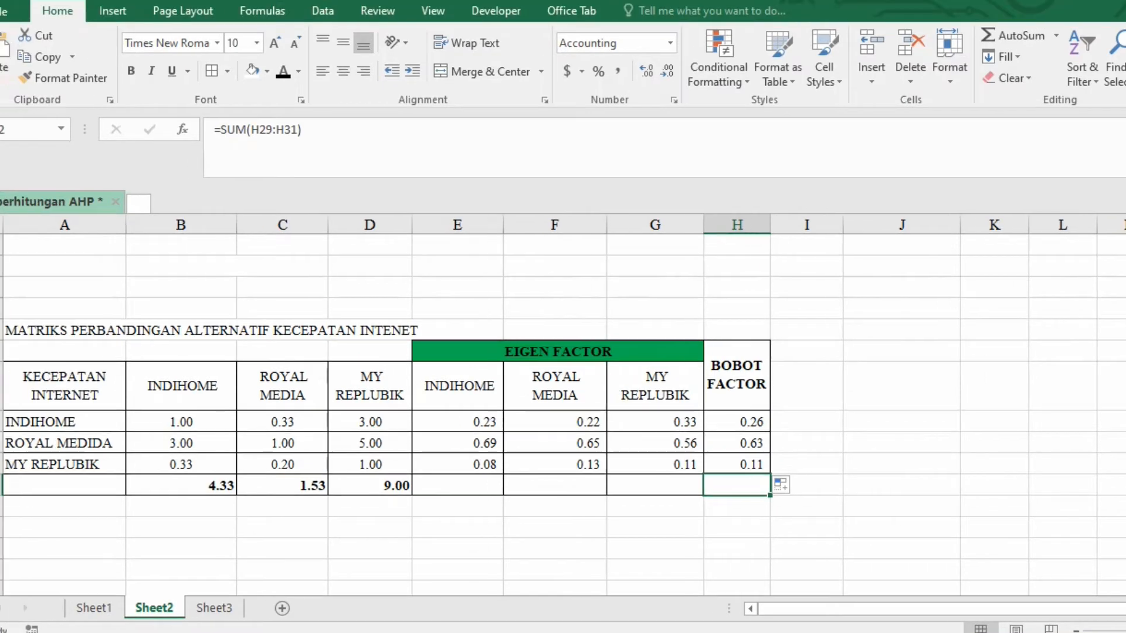
left_click(269, 47)
type("=S")
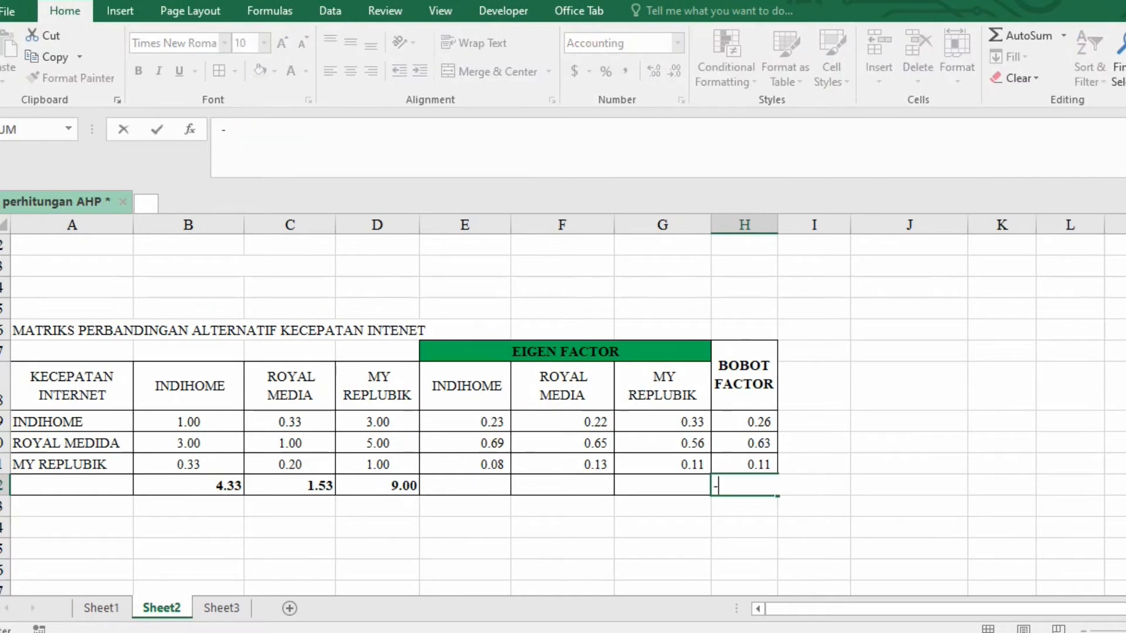
type("UM")
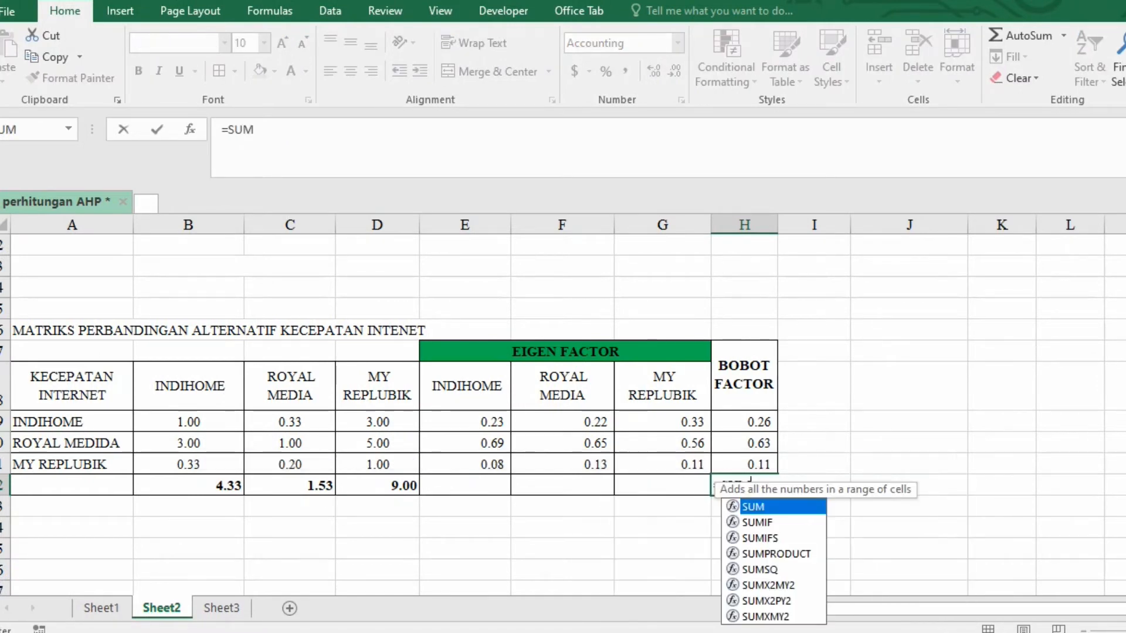
type("(")
left_click_drag(746, 422, 748, 464)
type(")")
key("Return")
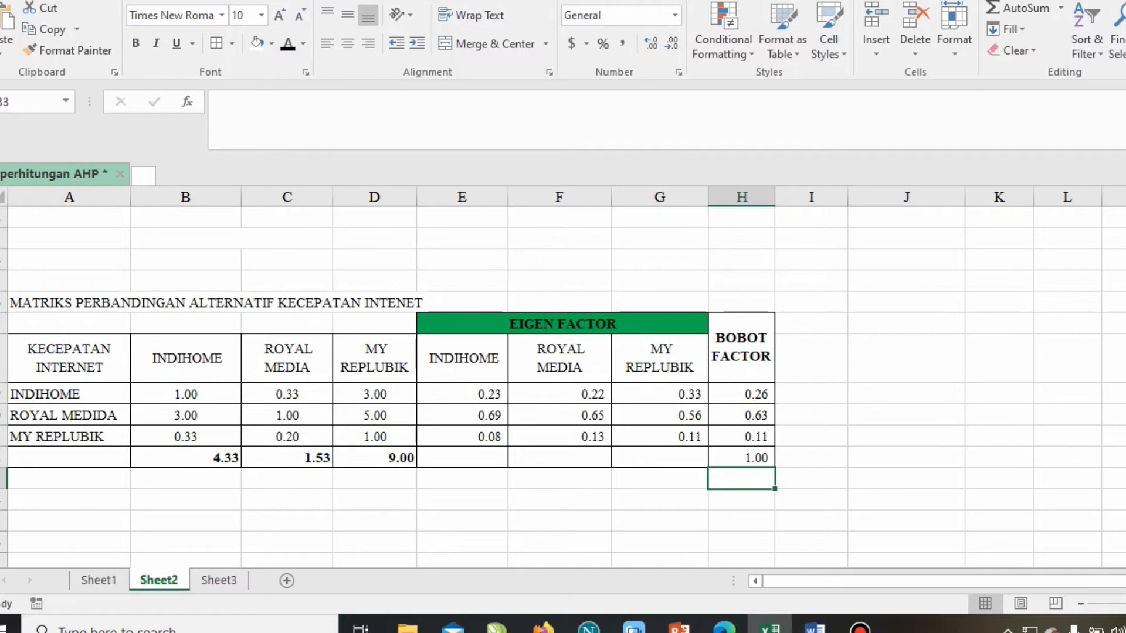
Change the font colour of the LAMDA, CI and CR block in B33:E38 below the speed matrix to black.
scroll(563, 352, "up", 8)
scroll(563, 352, "down", 4)
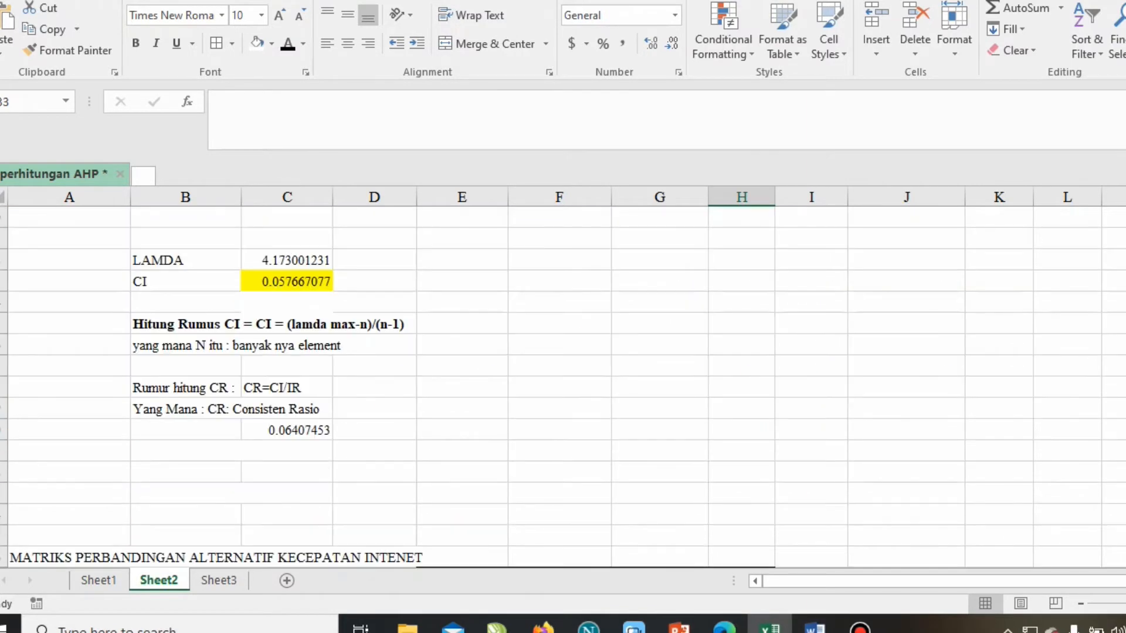
scroll(563, 352, "down", 4)
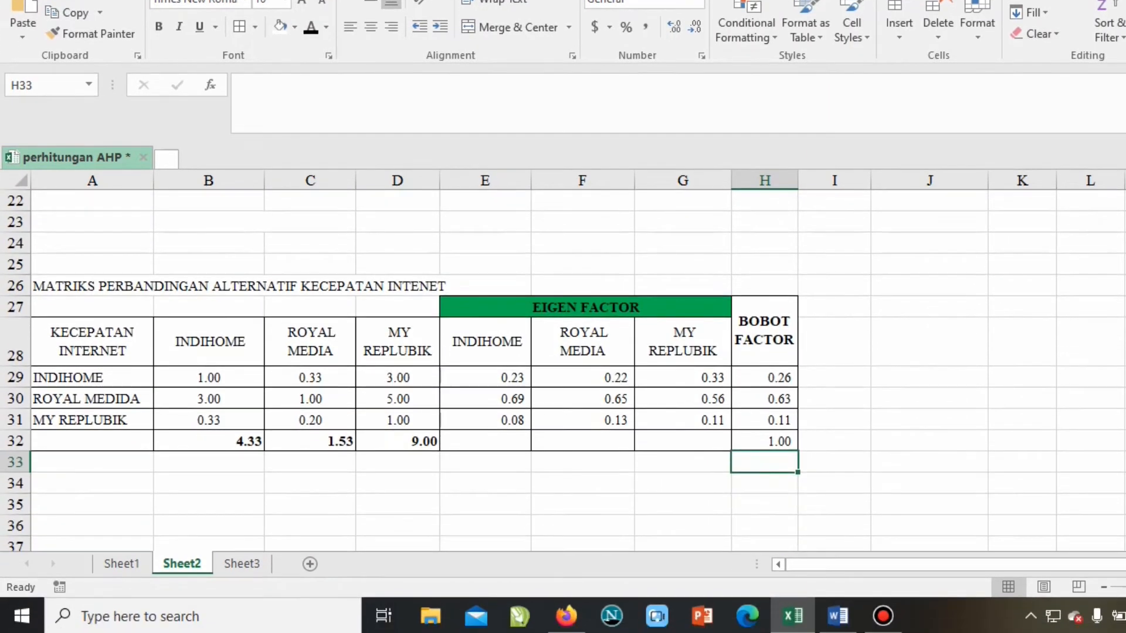
scroll(563, 352, "down", 2)
left_click_drag(208, 356, 485, 462)
left_click(310, 72)
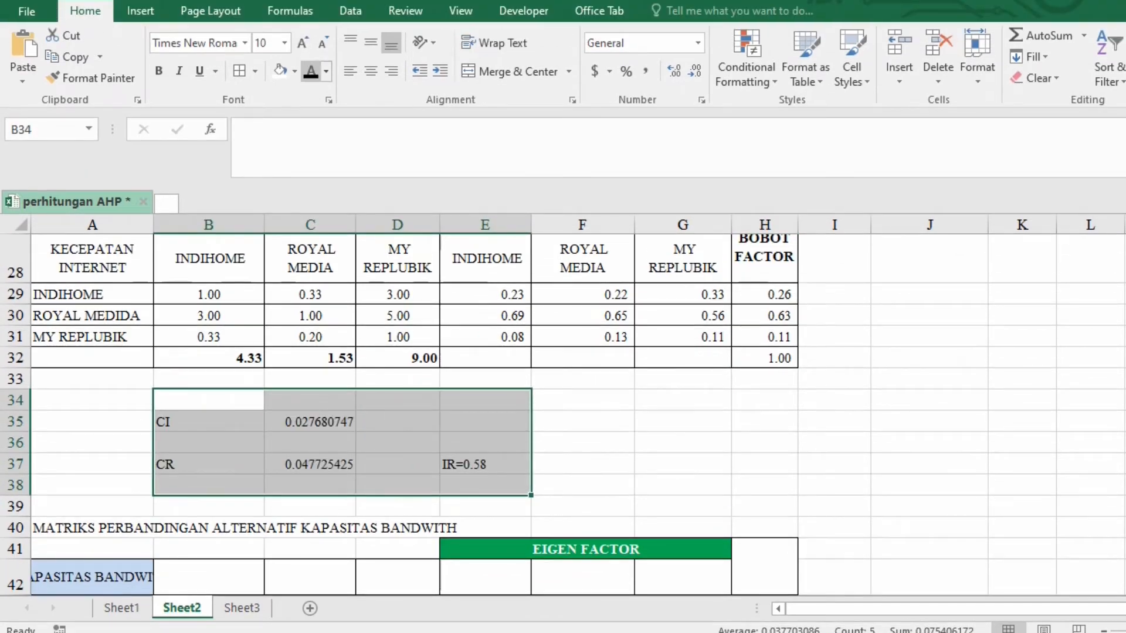
left_click(582, 443)
left_click_drag(208, 380, 493, 486)
left_click(310, 71)
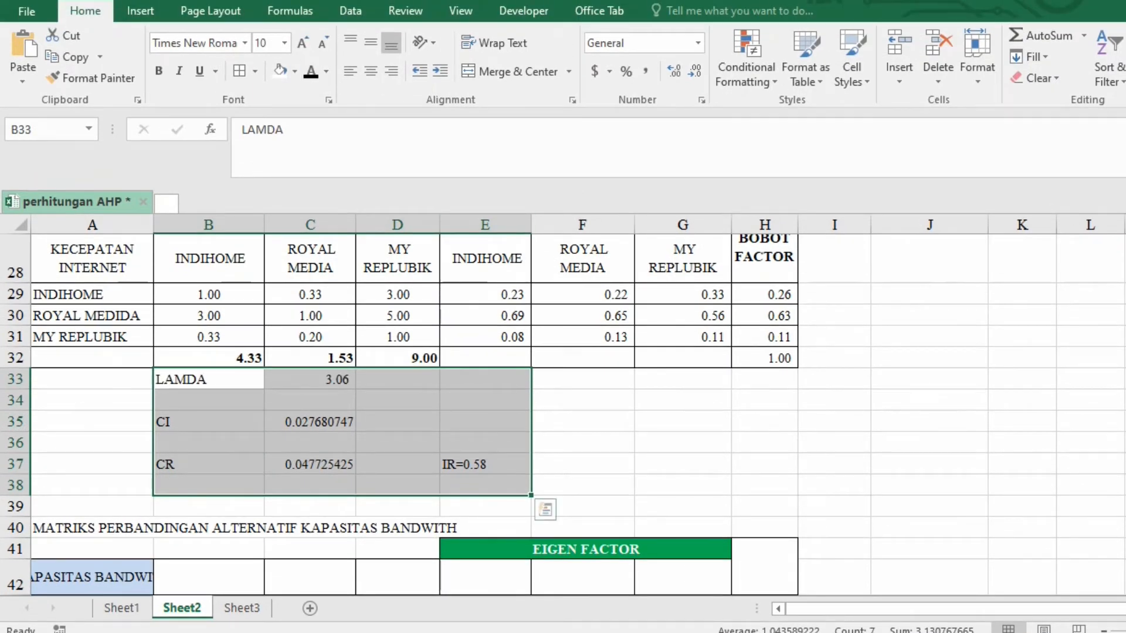
left_click(582, 528)
Start re-entering the LAMDA formula in C33 with =(B32*H30)+(C32, multiplying column totals by weights.
scroll(583, 369, "up", 2)
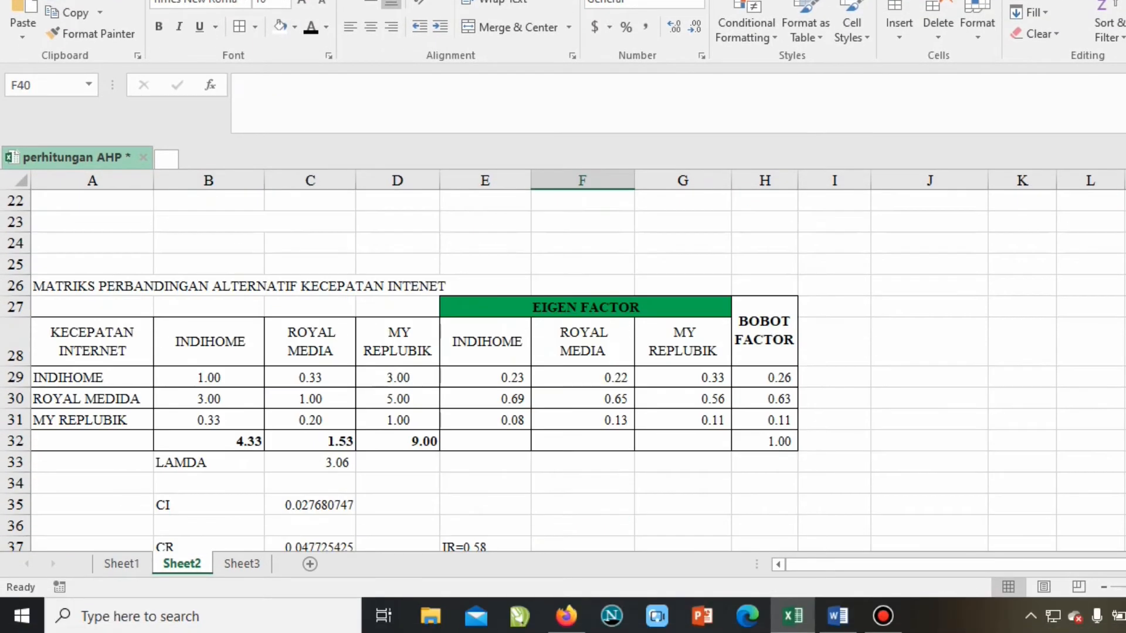
left_click_drag(310, 463, 310, 505)
left_click(310, 463)
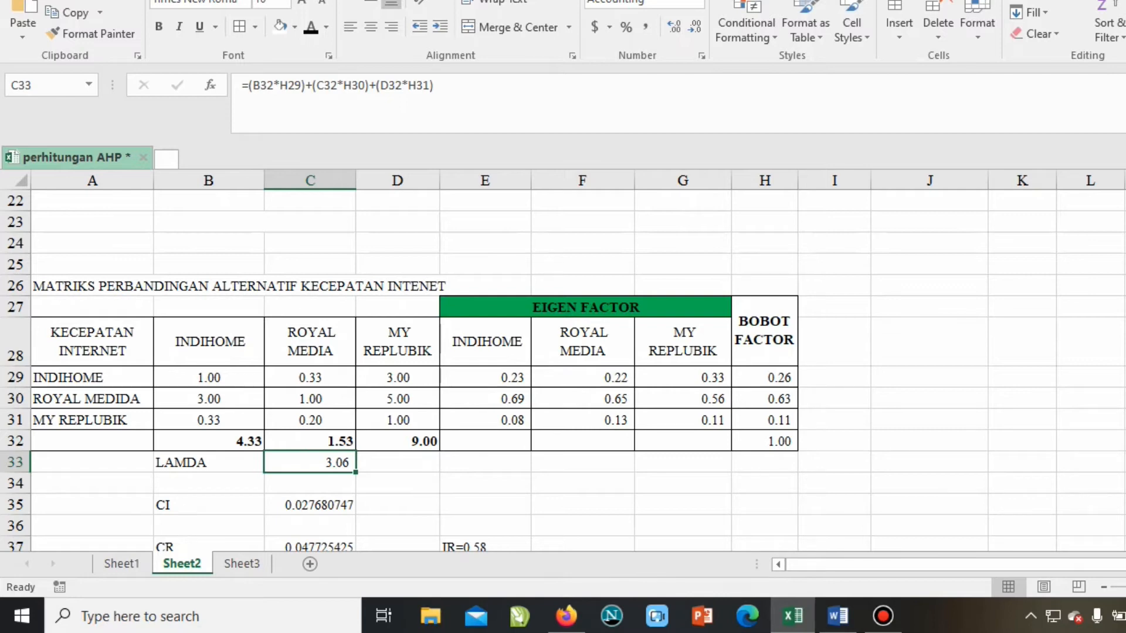
left_click(397, 441)
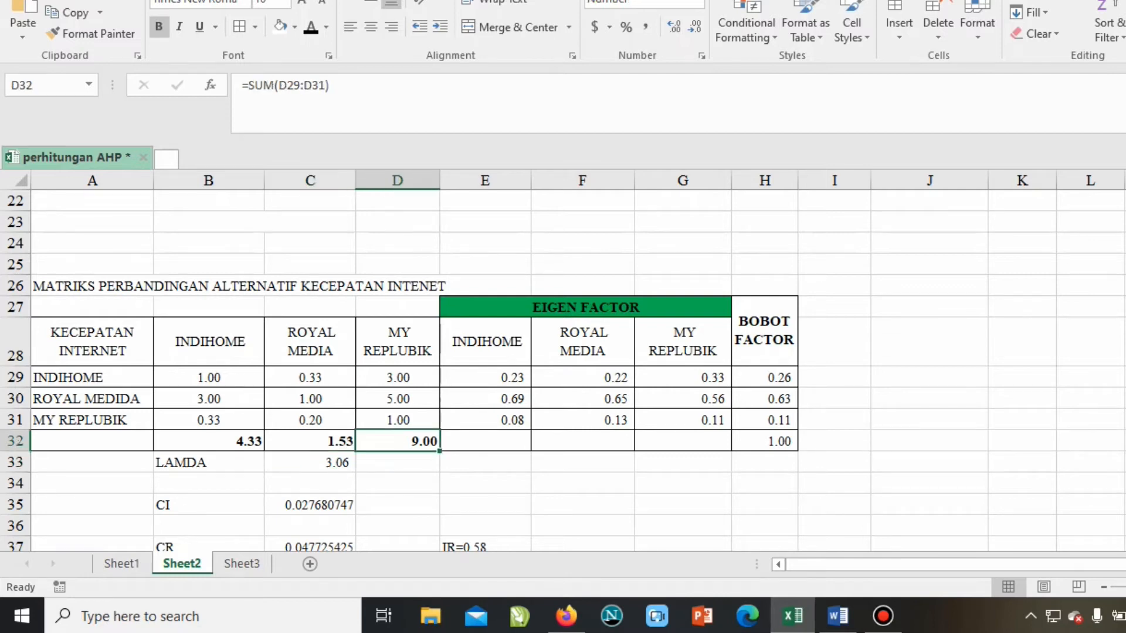
left_click(765, 420)
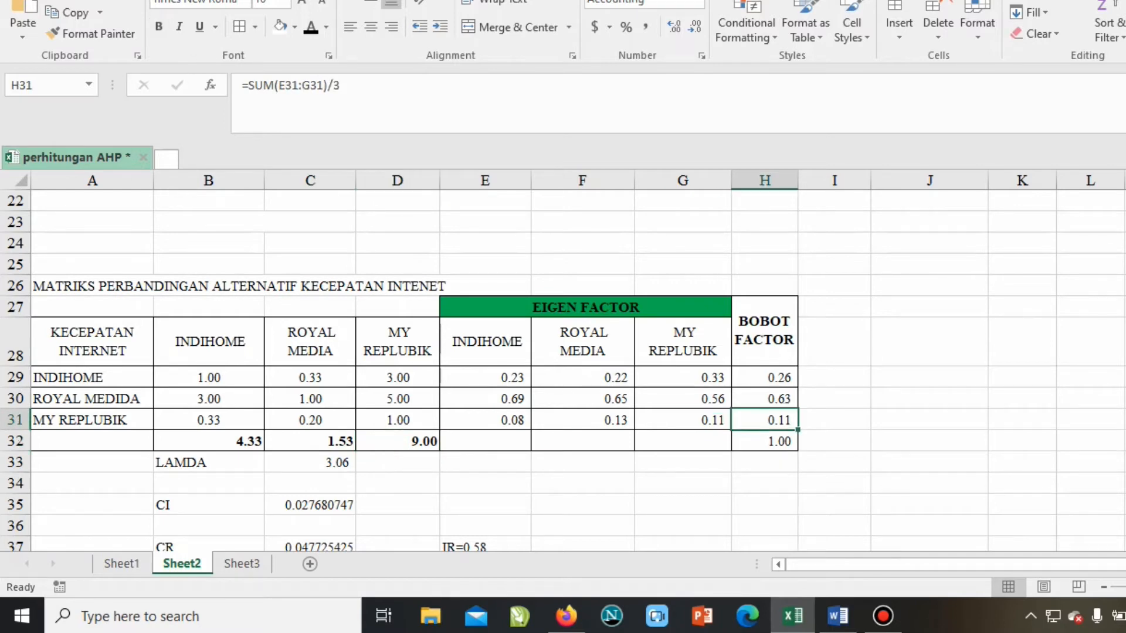
left_click(310, 462)
type("=(")
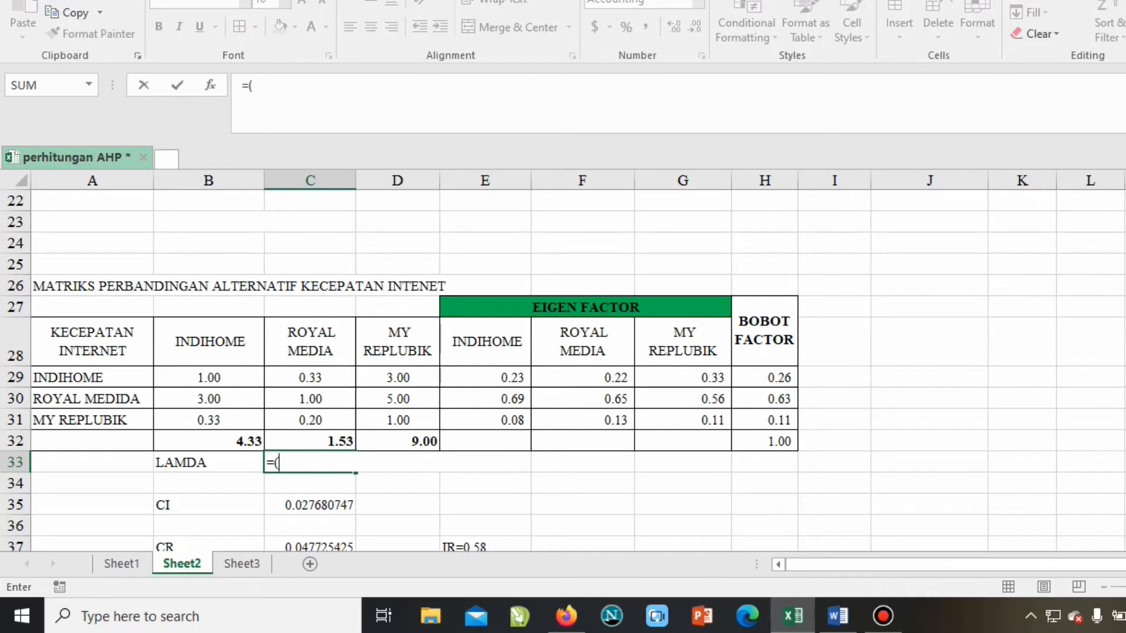
left_click(208, 441)
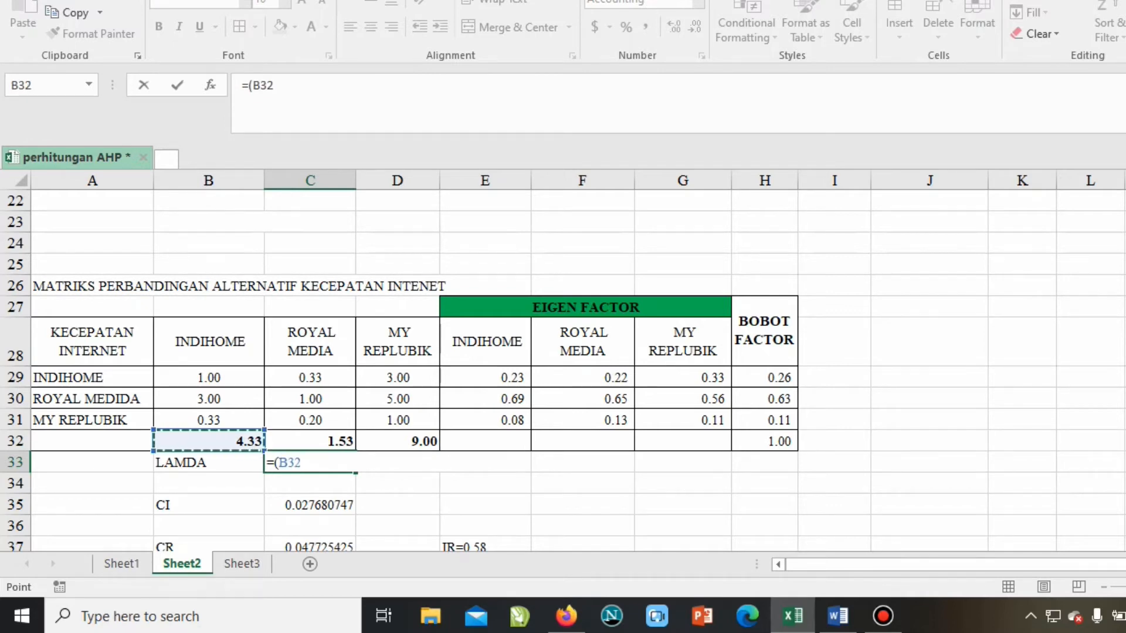
type("*")
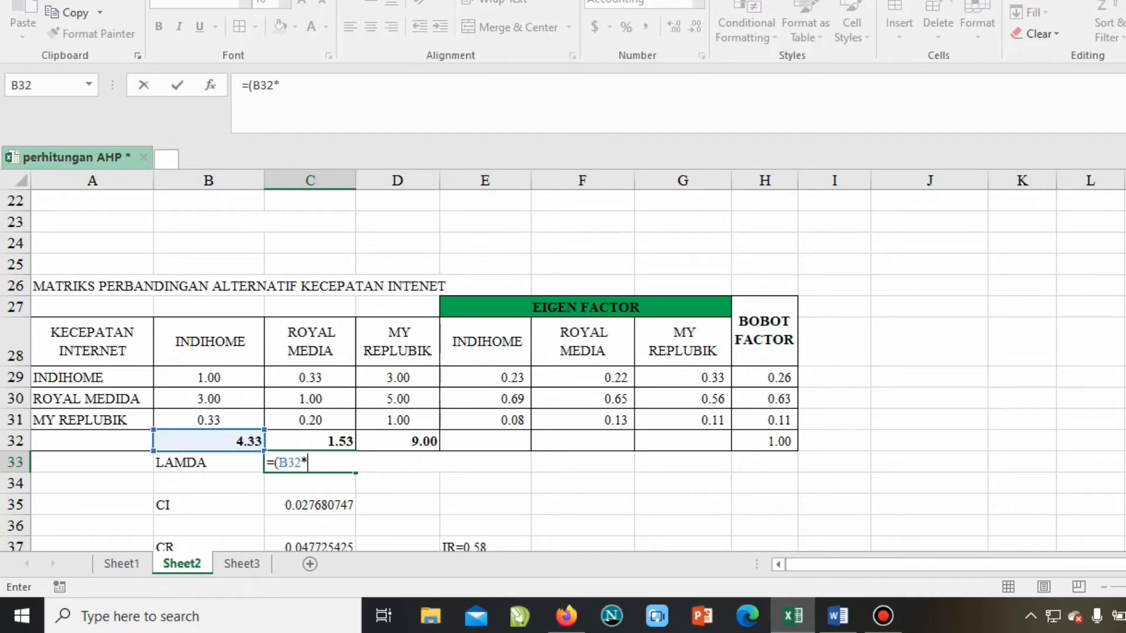
left_click(765, 399)
type(")")
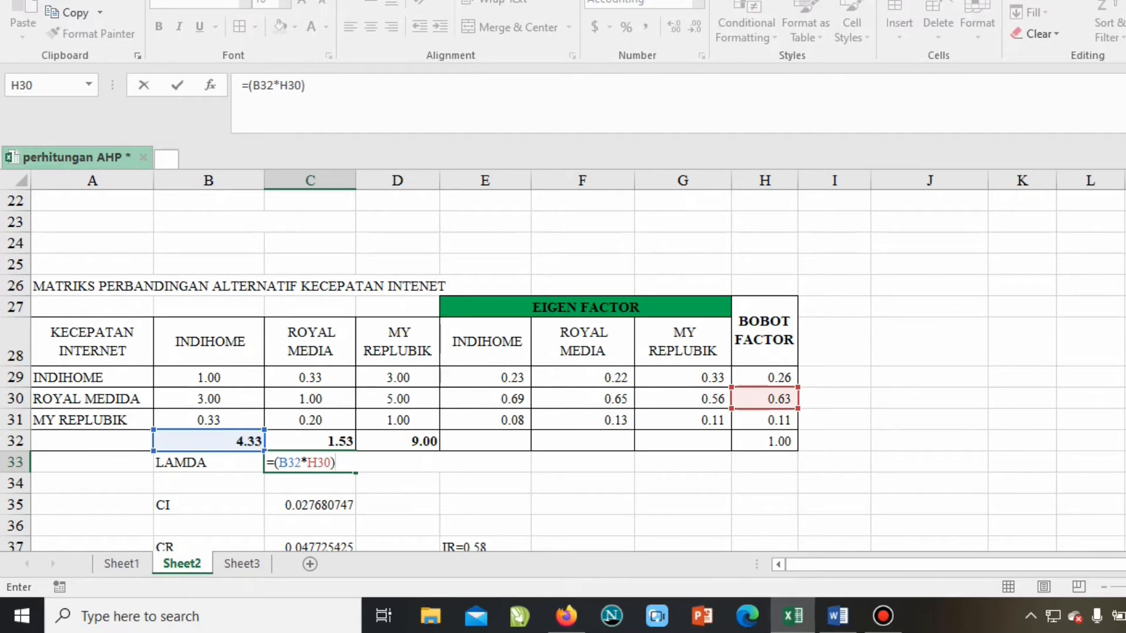
type("+(")
key("Up")
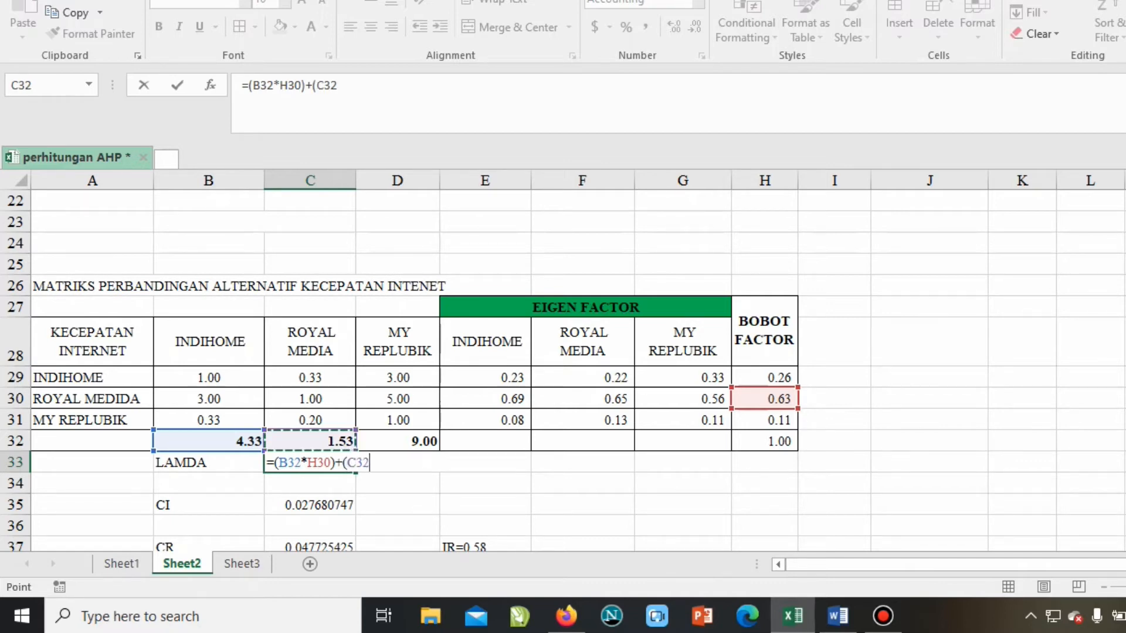
type("*")
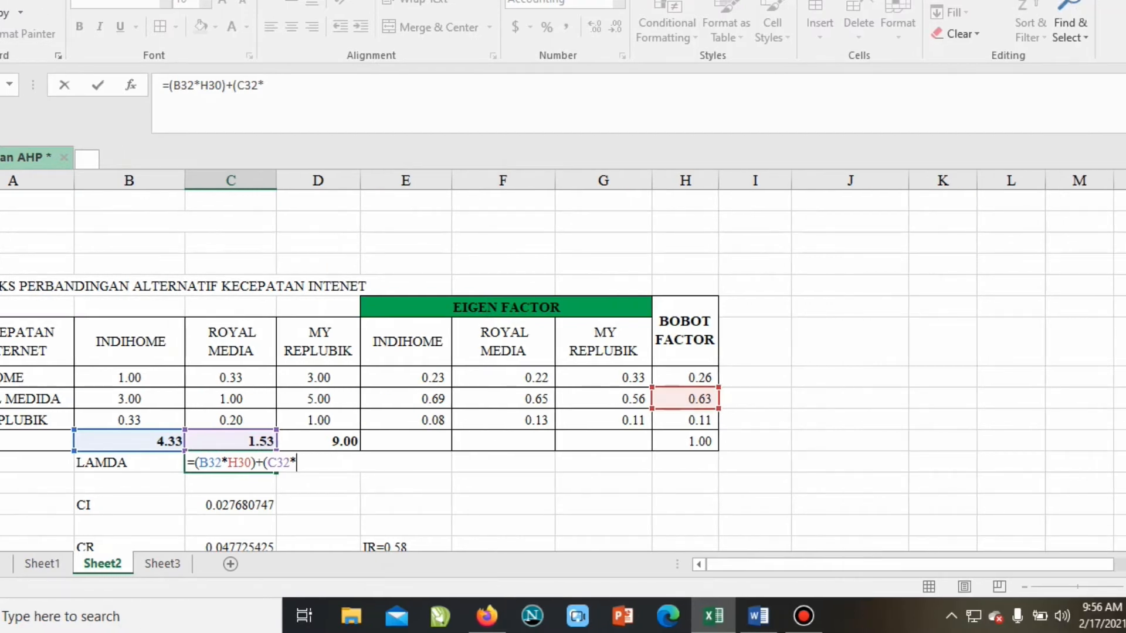
left_click(314, 482)
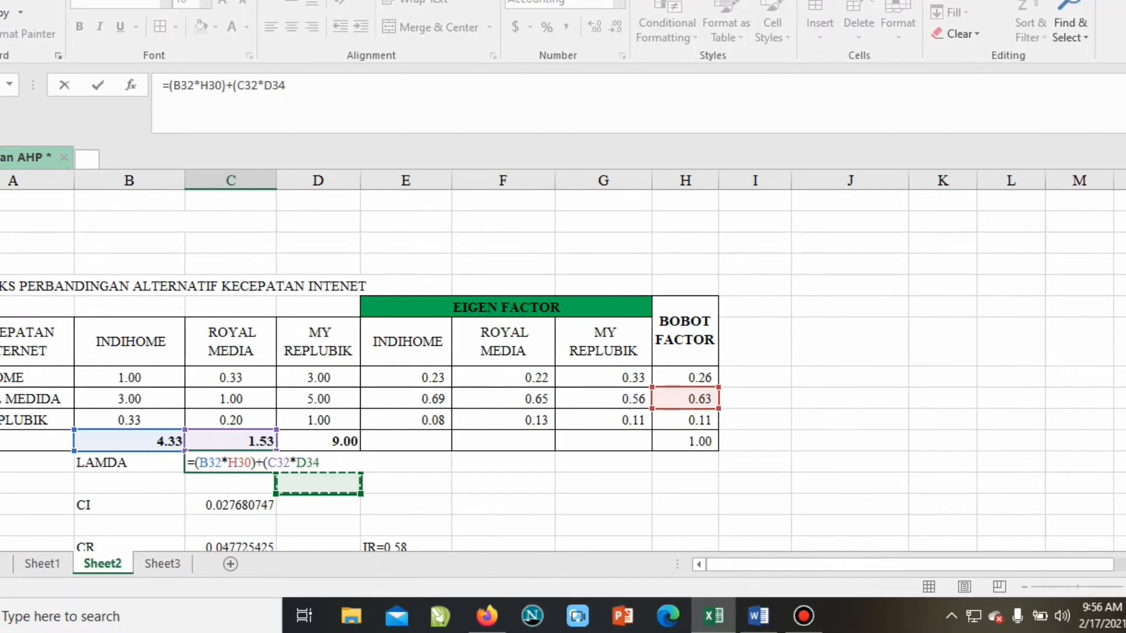
left_click_drag(319, 463, 199, 463)
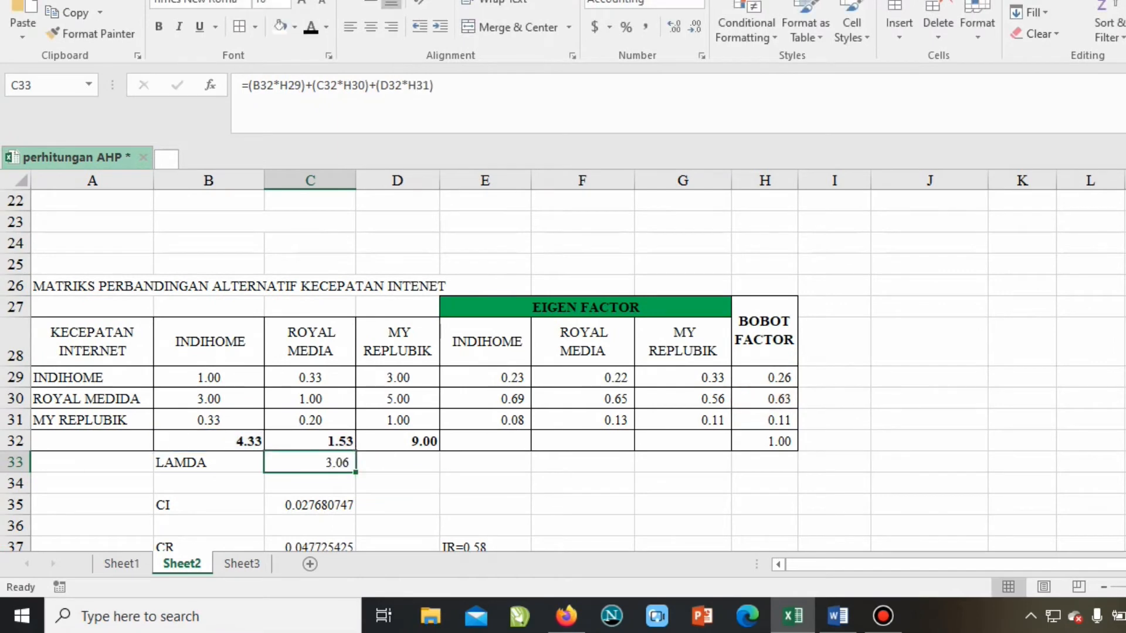
Start the LAMDA formula in C33 with the INDIHOME column total multiplied by its weight, =(B32*H29), plus an opened second term.
type("=")
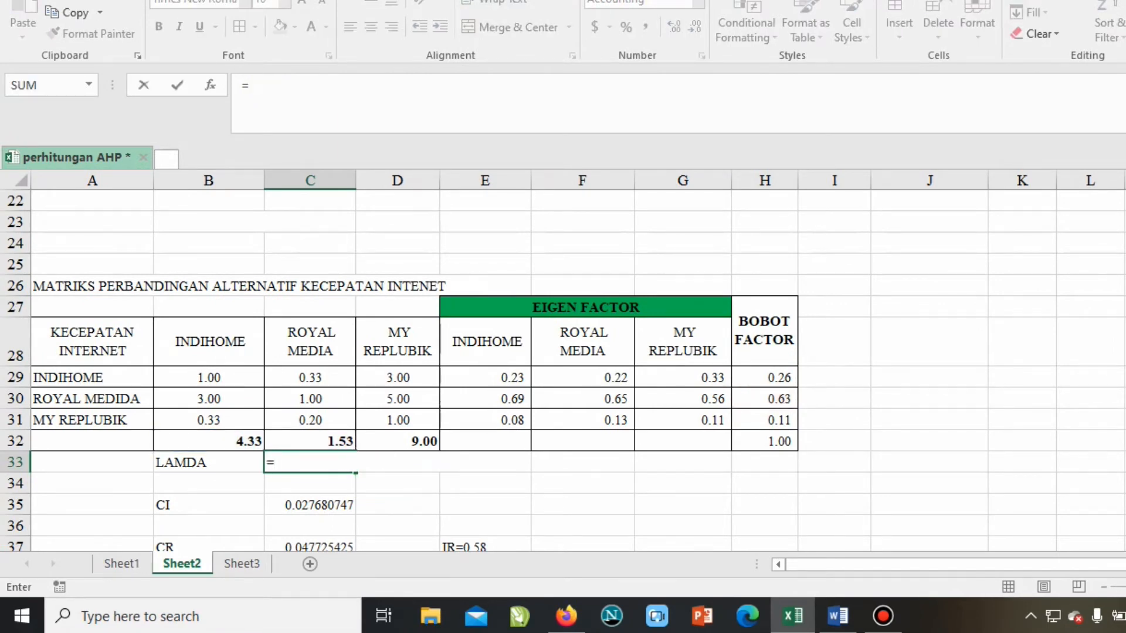
left_click(209, 441)
key("BackSpace")
key("BackSpace")
key("BackSpace")
type("(")
left_click(209, 441)
type("*")
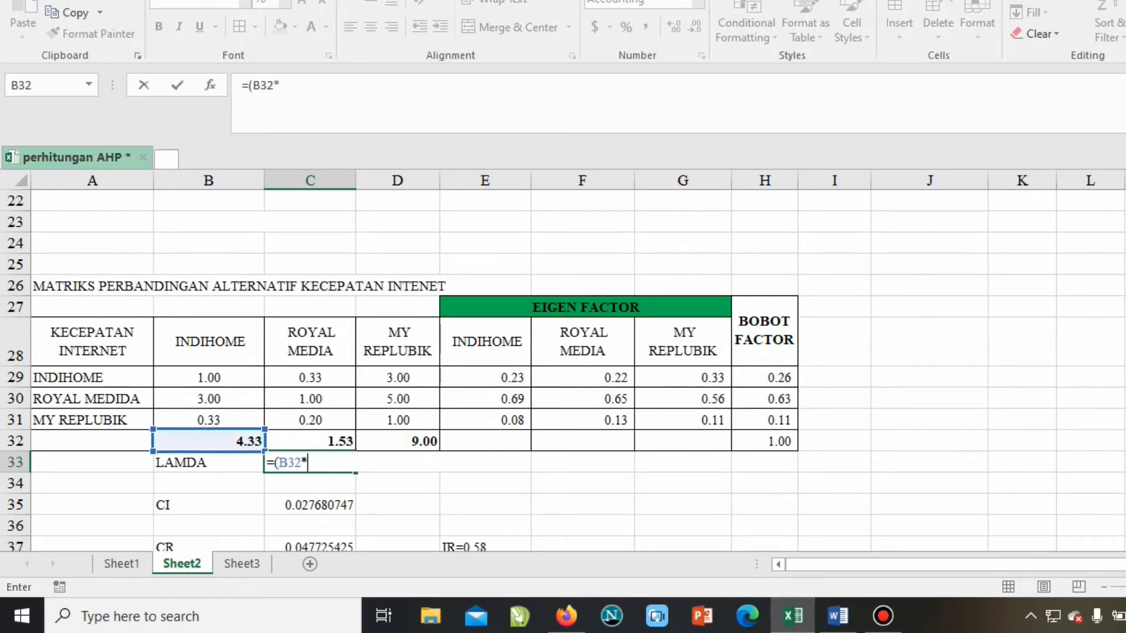
left_click(765, 377)
type(")+(")
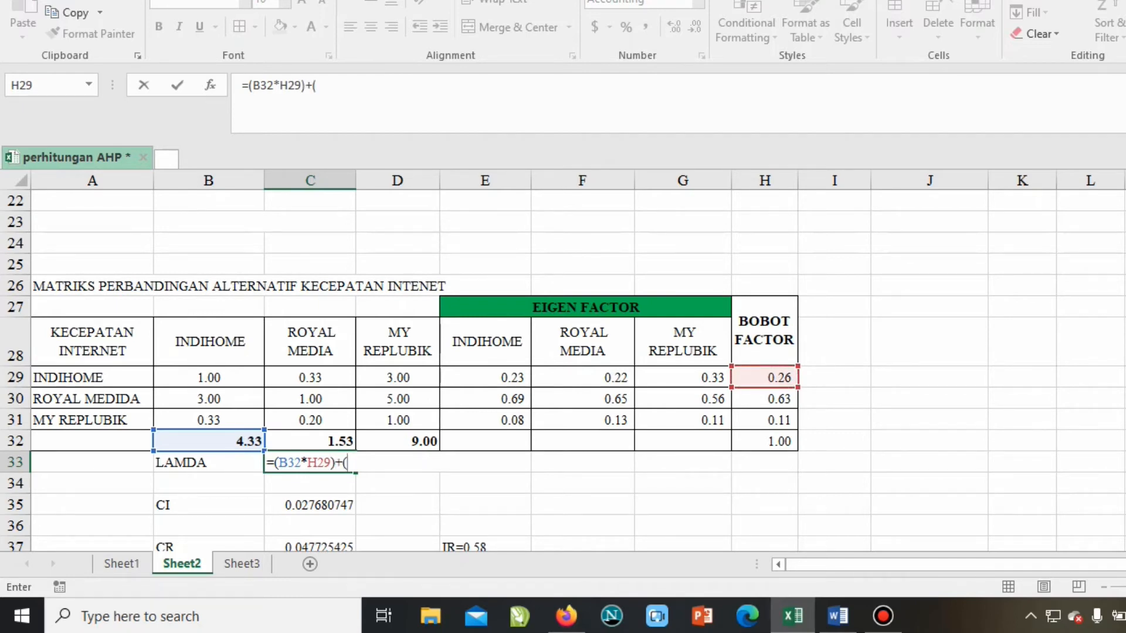
Complete the second LAMDA term as (C32*H30), the ROYAL MEDIA total multiplied by its weight, and commit the formula.
key("Up")
type("*")
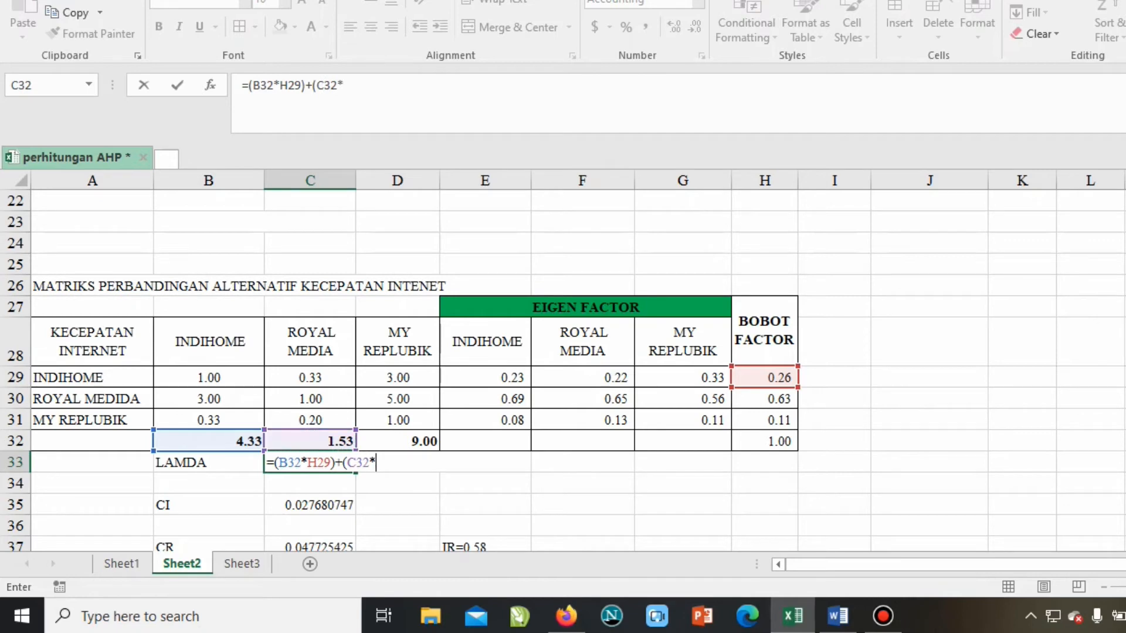
left_click(764, 399)
type(")")
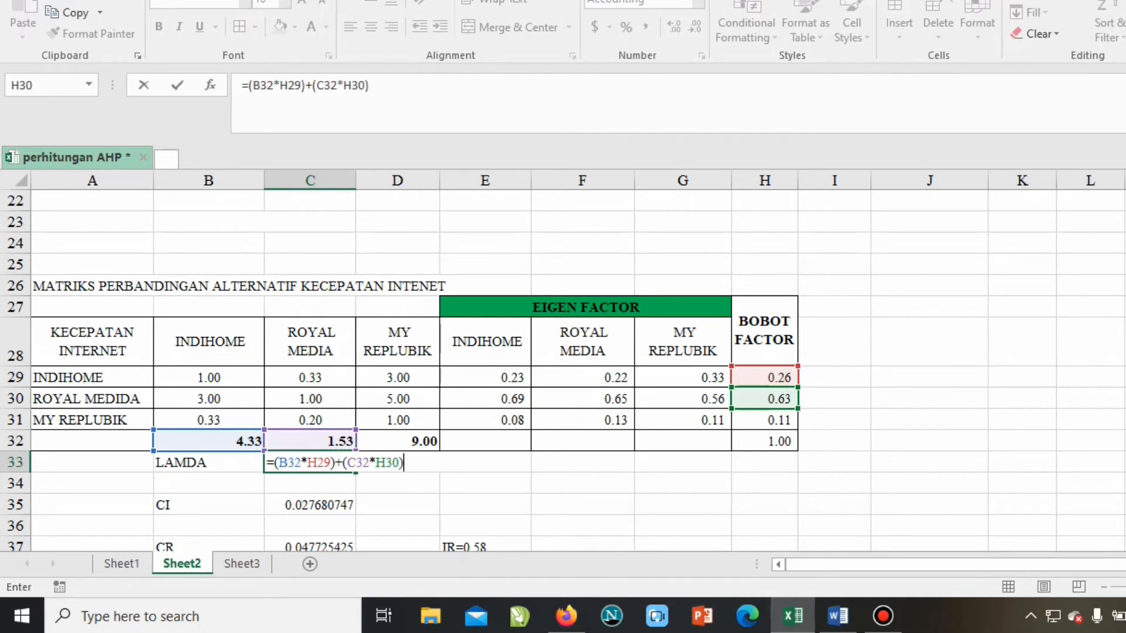
key("ctrl+Return")
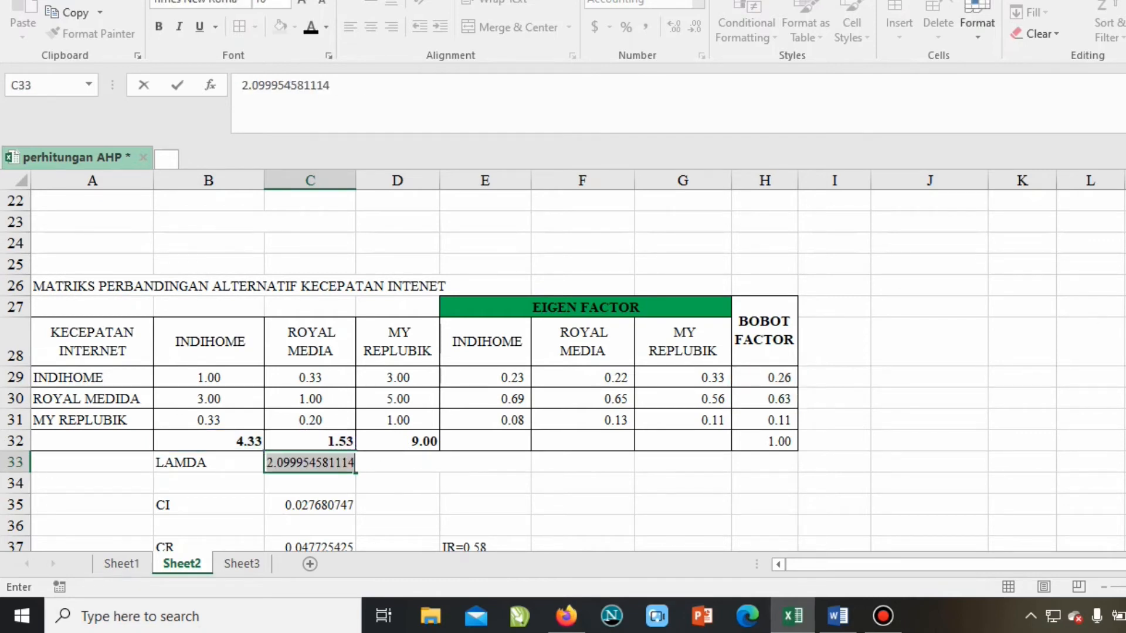
Extend the LAMDA formula in C33 with the MY REPLUBIK term, +(D32*H31), and commit it.
key("F2")
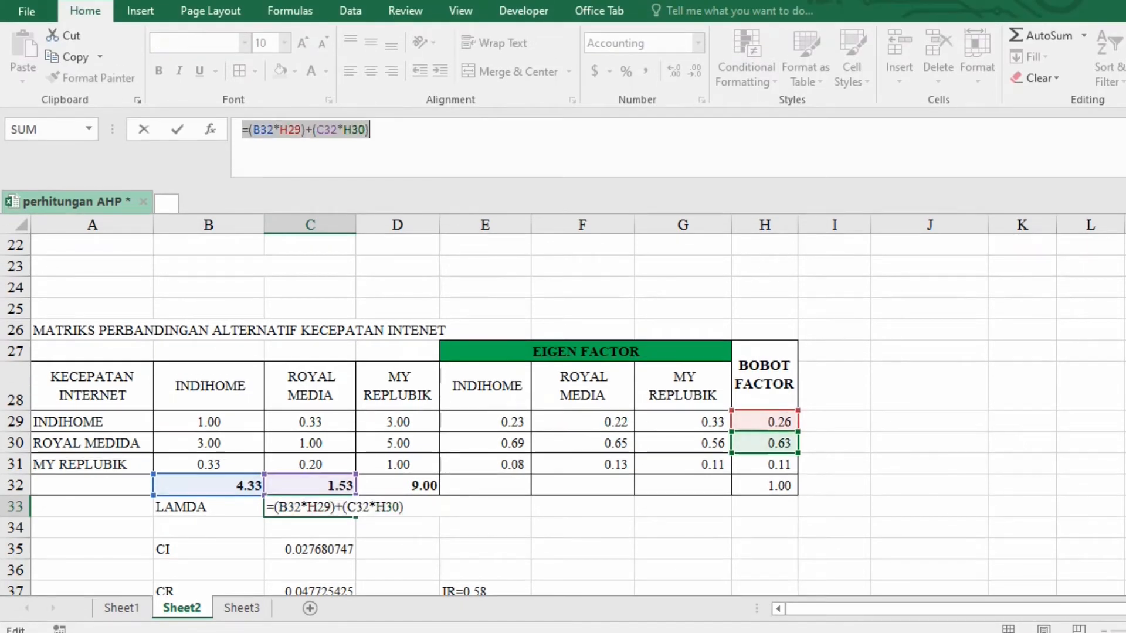
type("+(")
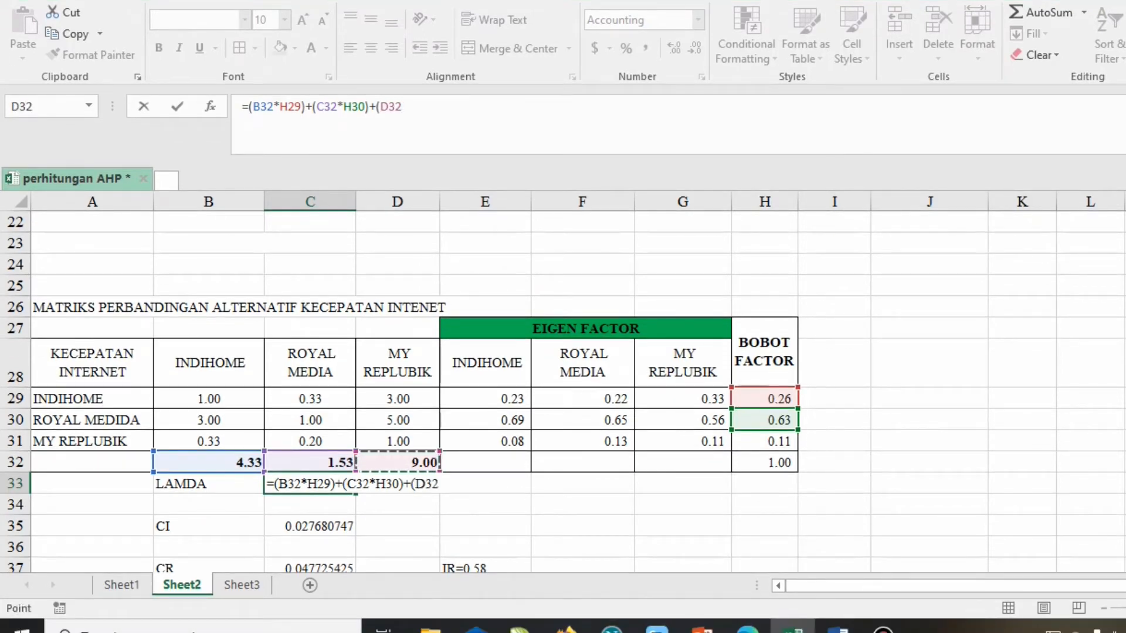
type("*")
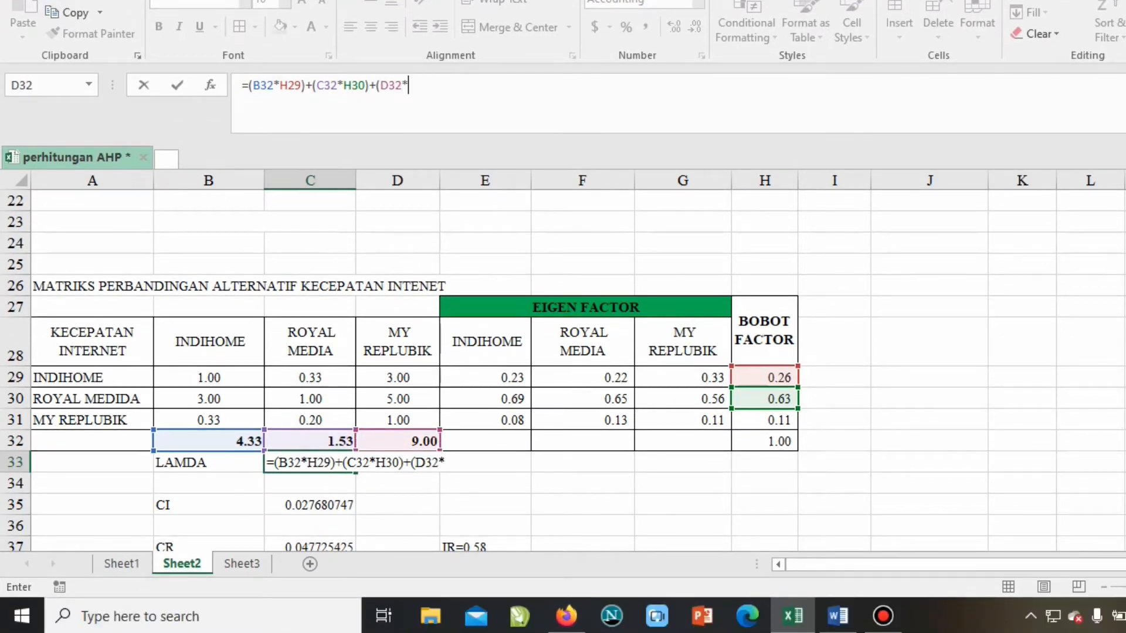
left_click(765, 420)
type(")")
key("Return")
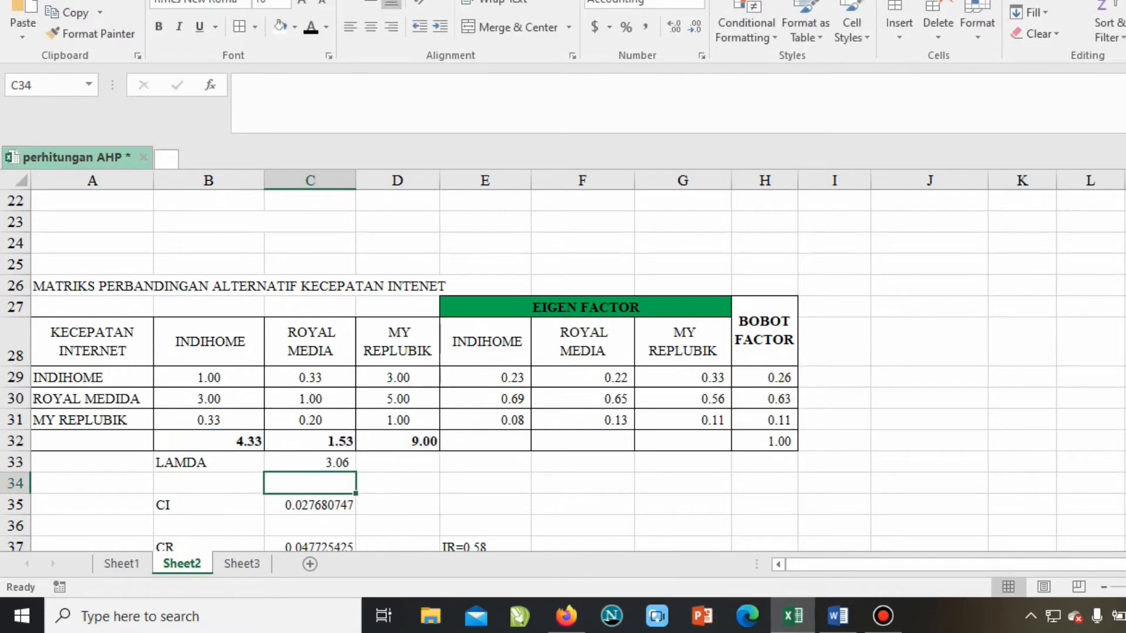
Examine the CI formula note in rows 15–16 and compare it with the internet speed matrix's LAMDA and CI rows.
scroll(563, 370, "down", 1)
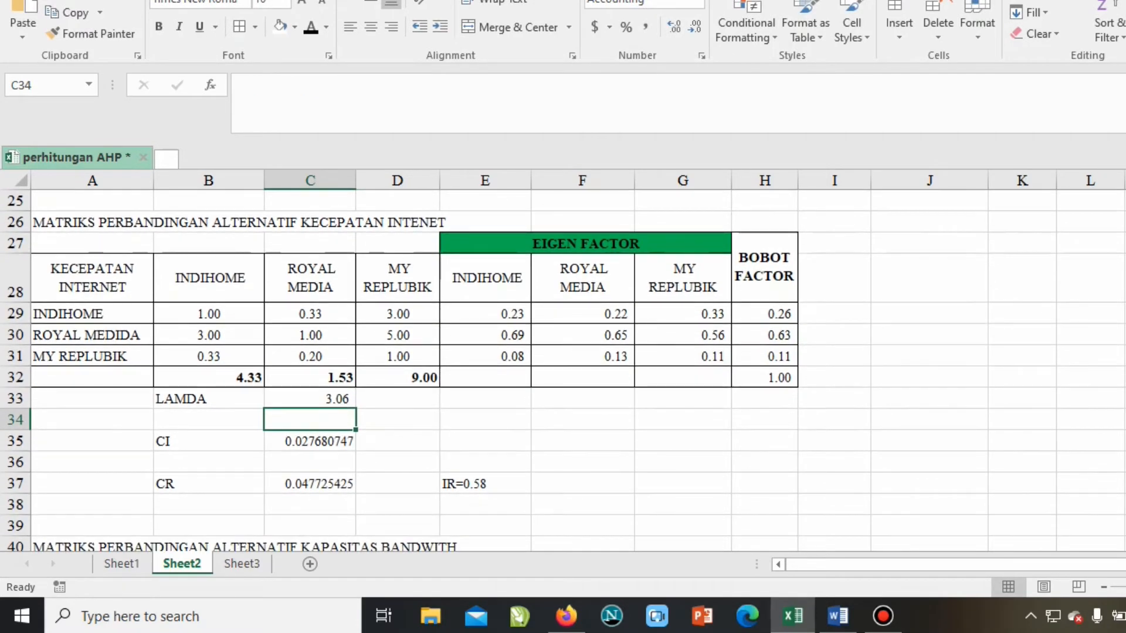
scroll(563, 369, "up", 1)
scroll(563, 370, "up", 3)
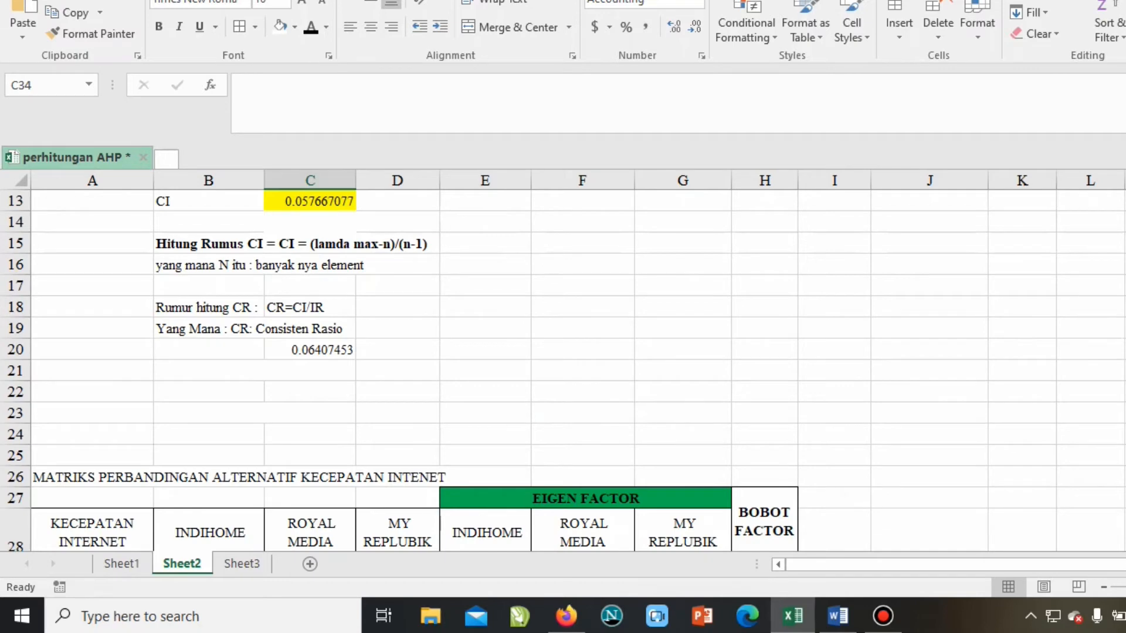
scroll(563, 369, "down", 4)
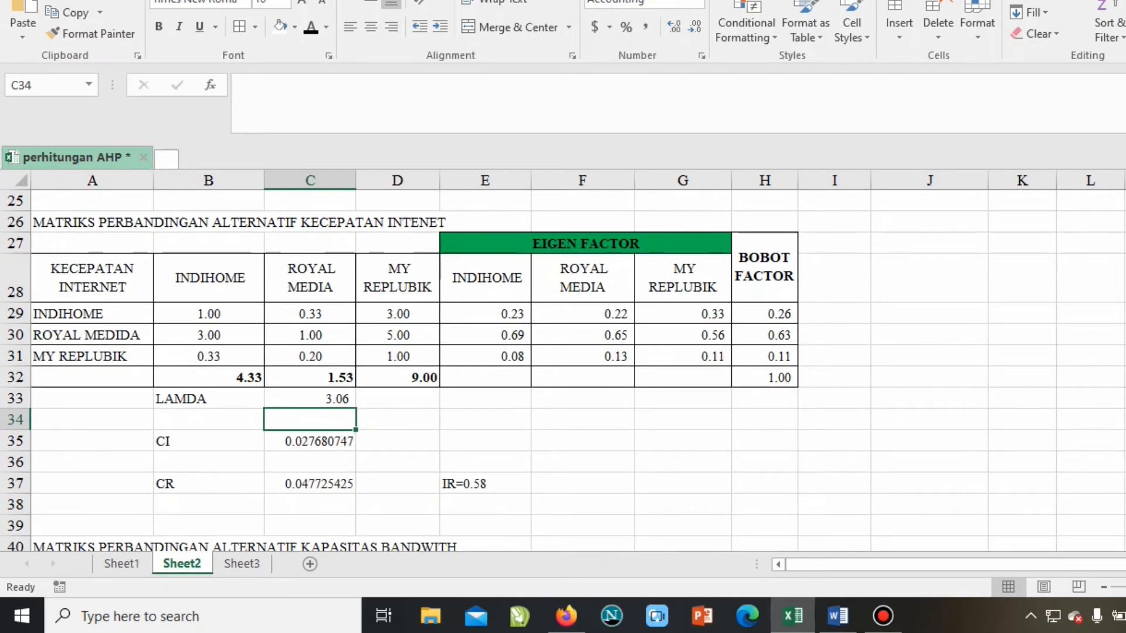
scroll(563, 369, "up", 5)
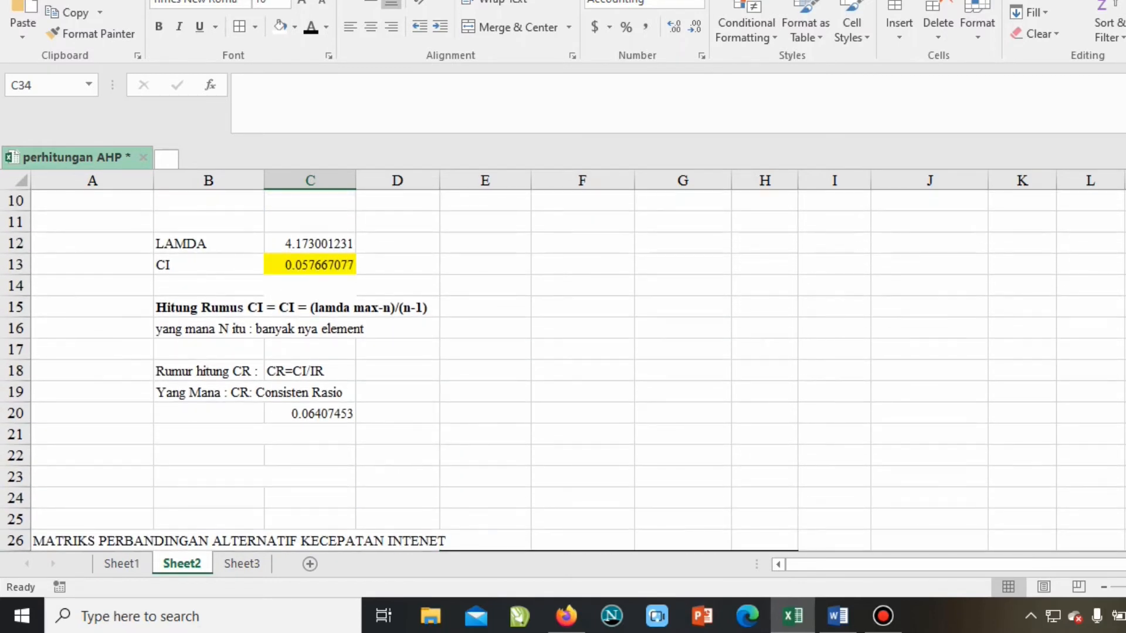
scroll(563, 370, "down", 5)
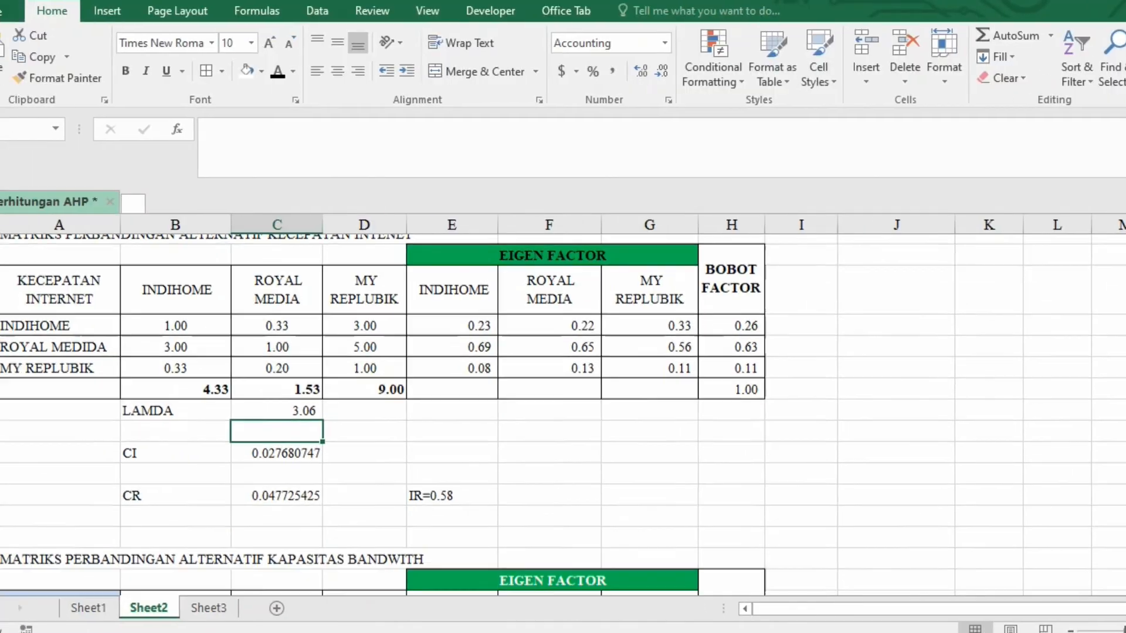
scroll(563, 411, "down", 3)
scroll(563, 410, "up", 1)
scroll(563, 382, "down", 1)
scroll(563, 381, "up", 3)
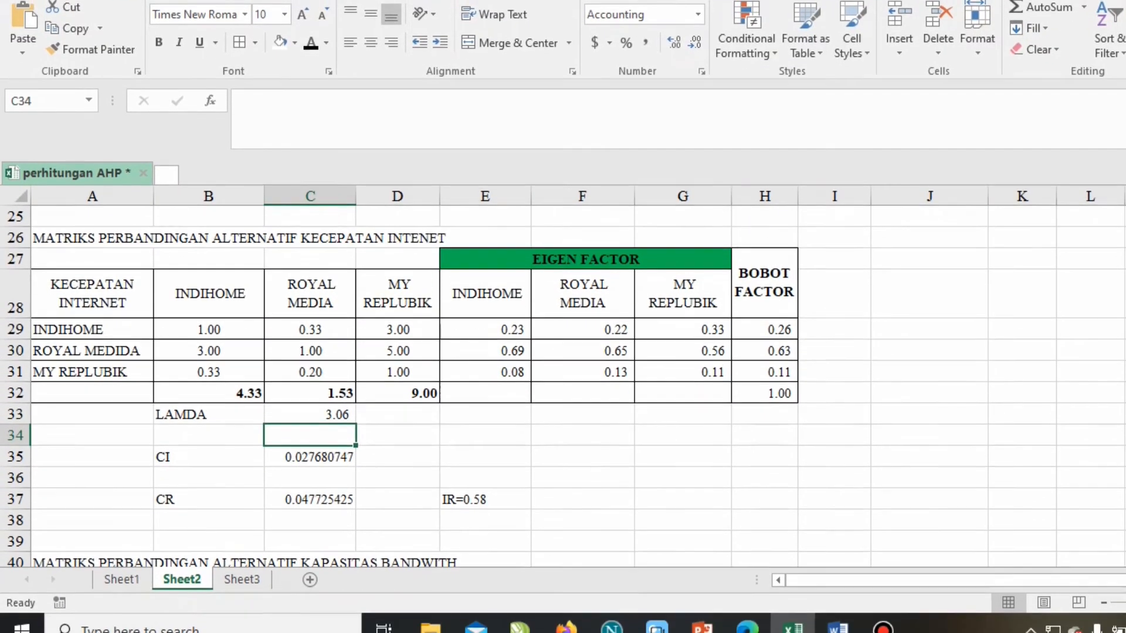
Enter the CI formula =(C33-3)/(3-1) in cell C35 of the internet speed matrix.
left_click(309, 457)
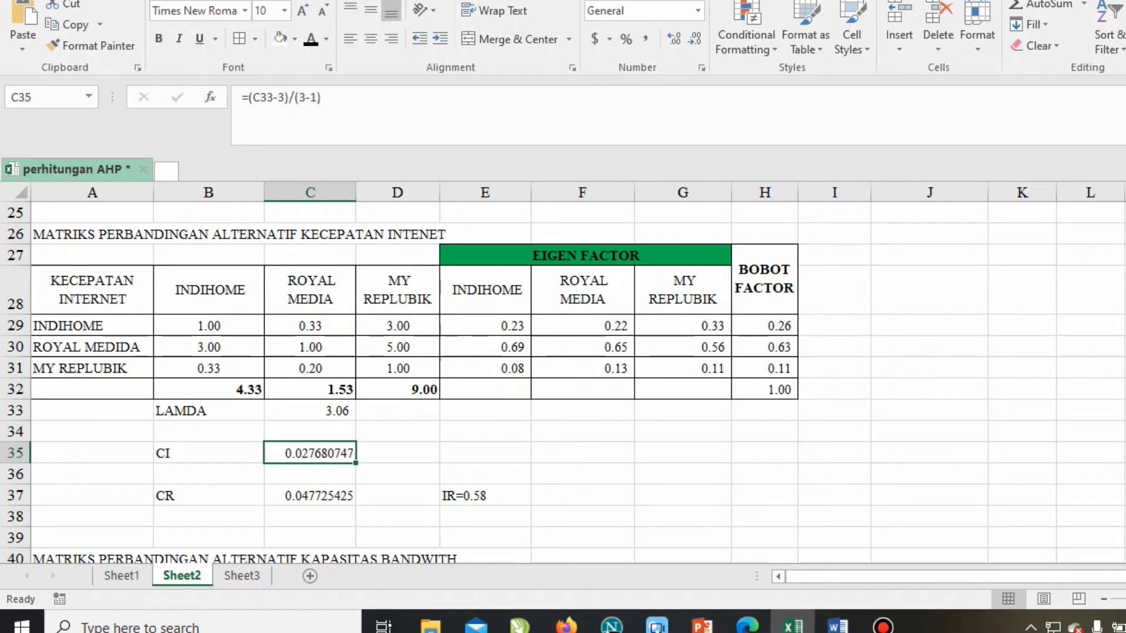
type("=")
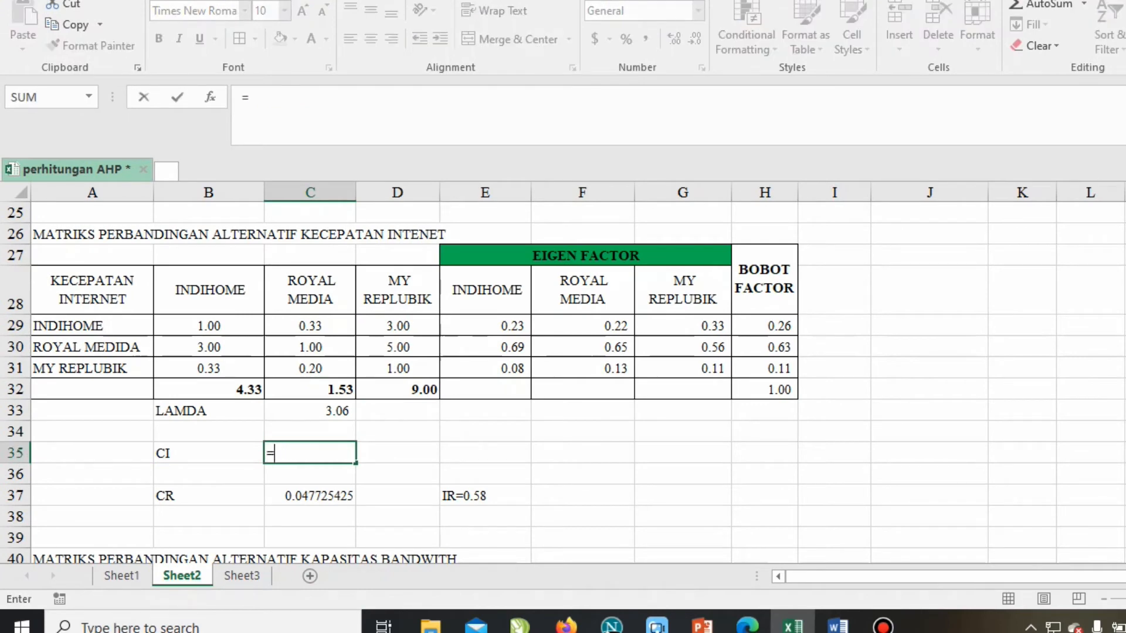
type("(")
left_click(310, 410)
type("-3)/")
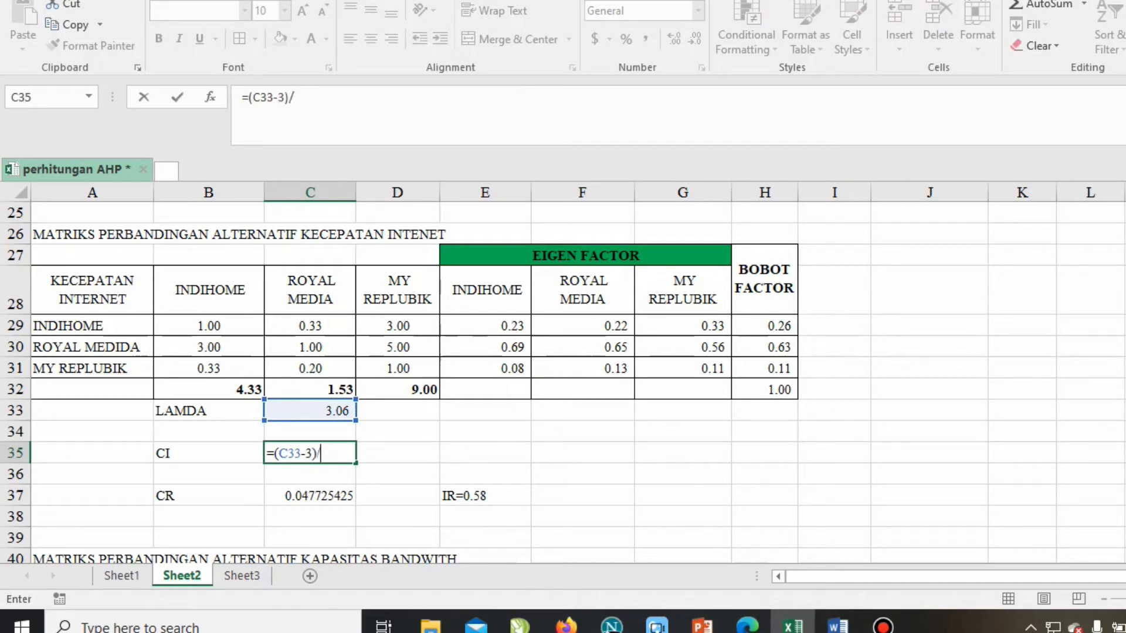
type("(3-1)")
key("Return")
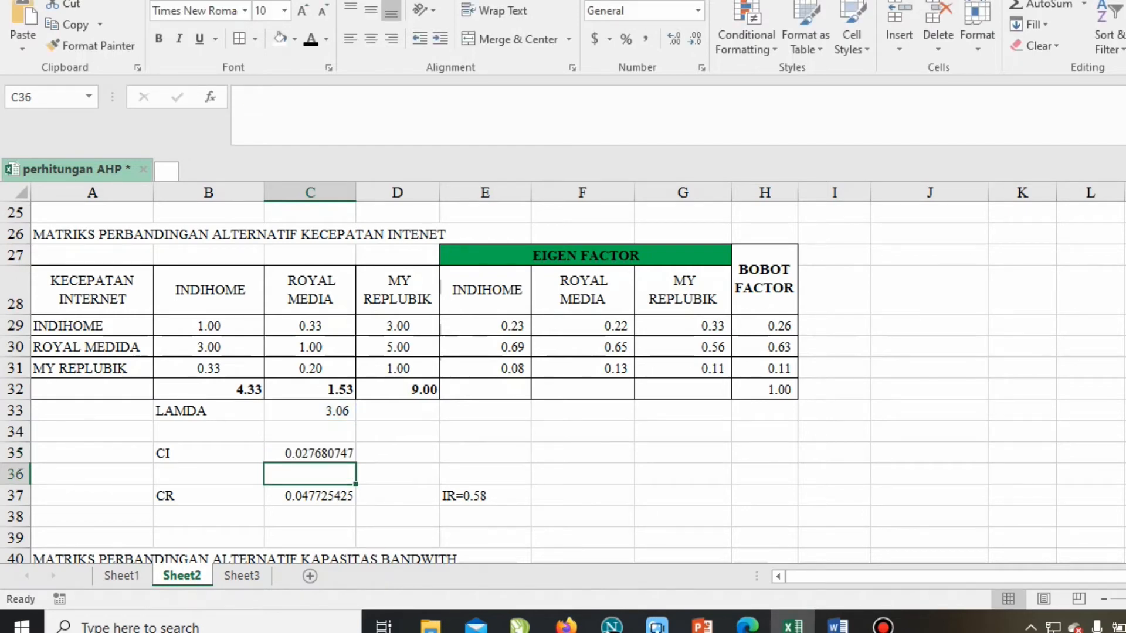
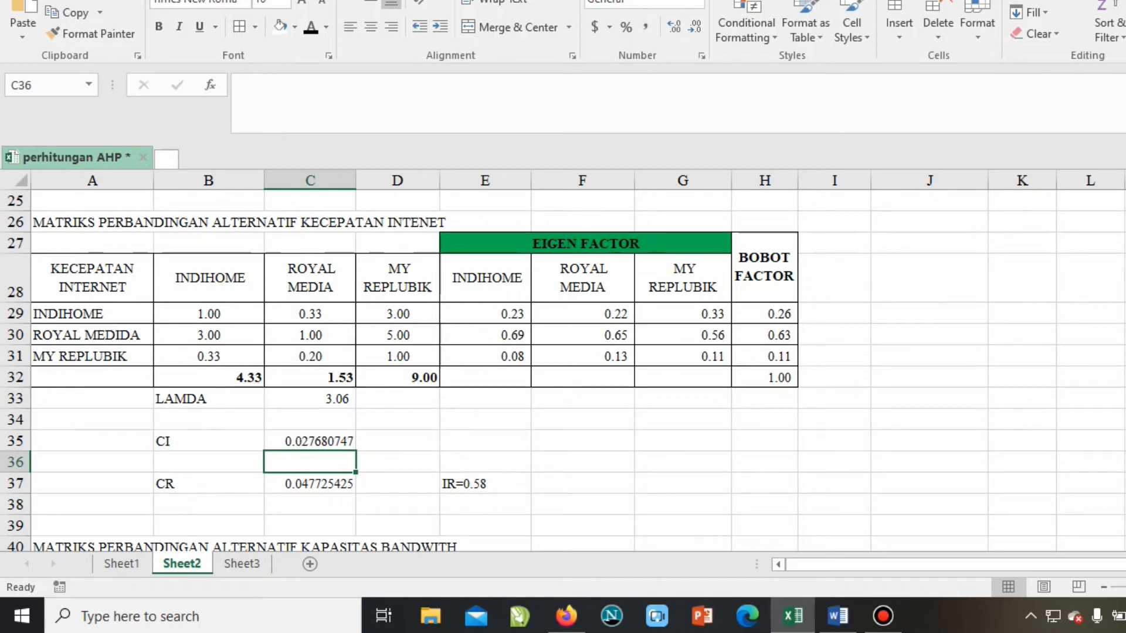
Check the CR formula note on Sheet2, look up the random index for N = 3 on Sheet1, and return to Sheet2.
scroll(563, 369, "up", 3)
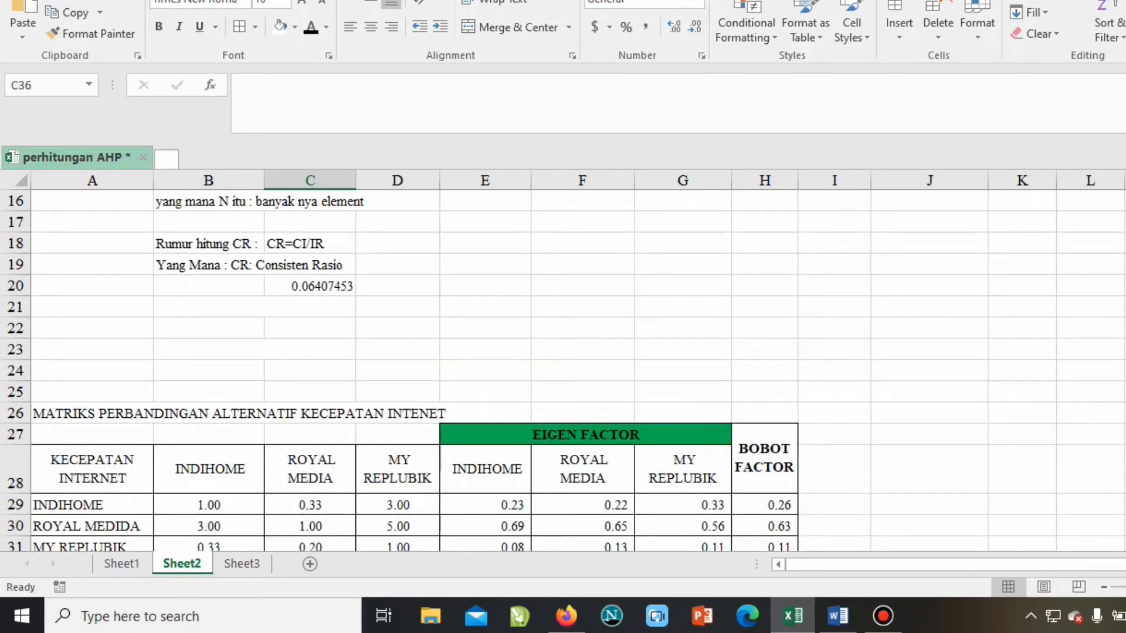
scroll(564, 369, "down", 3)
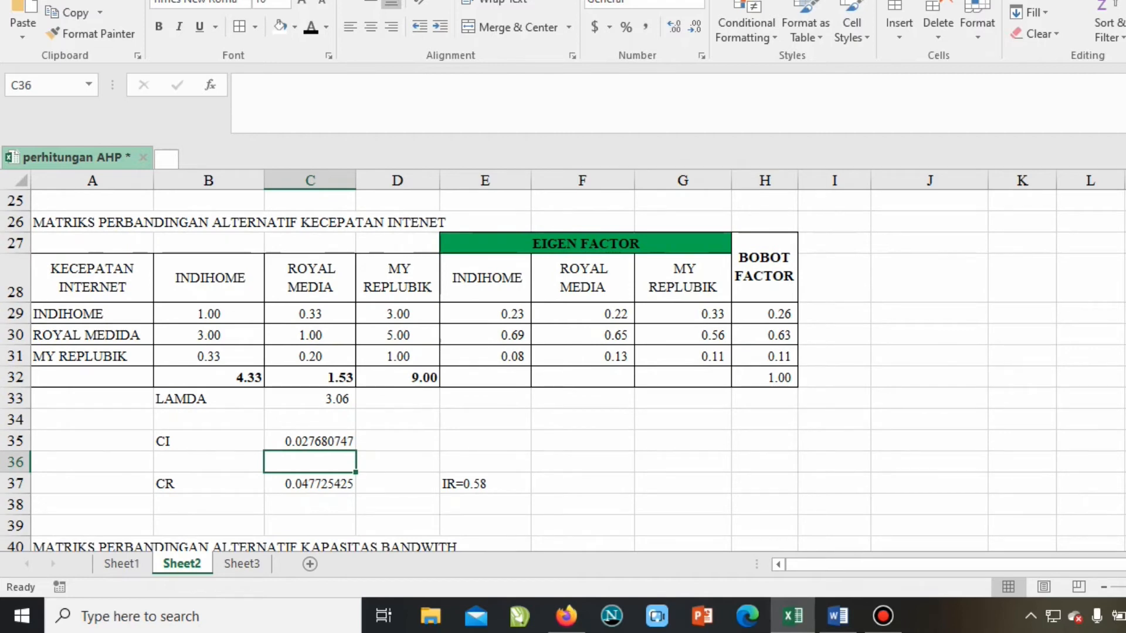
key("ctrl+Page_Up")
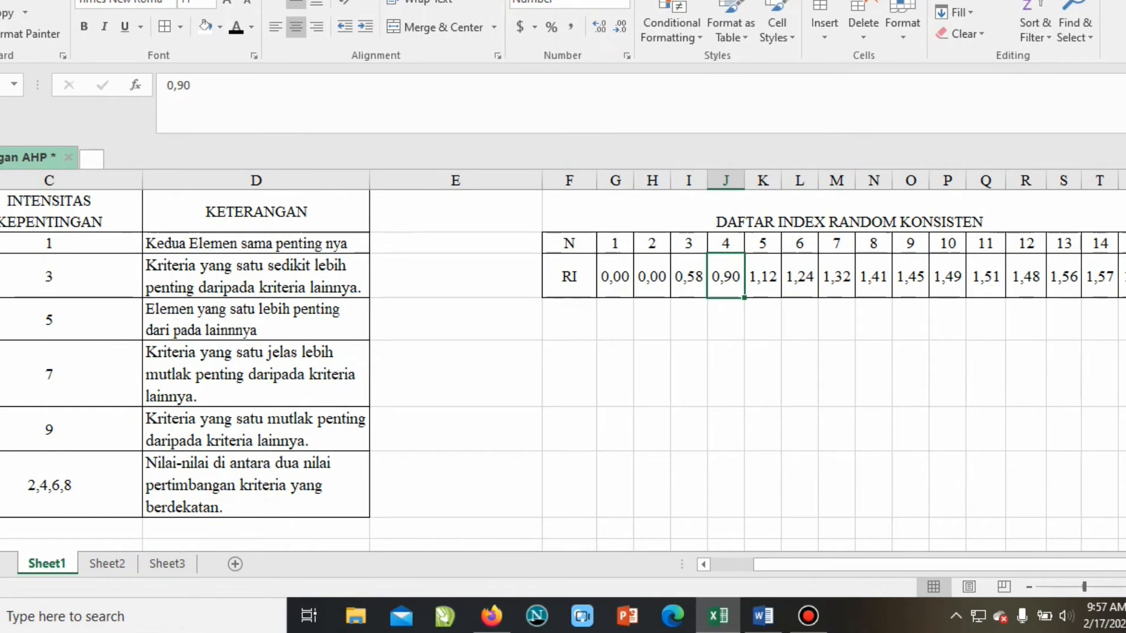
left_click(688, 243)
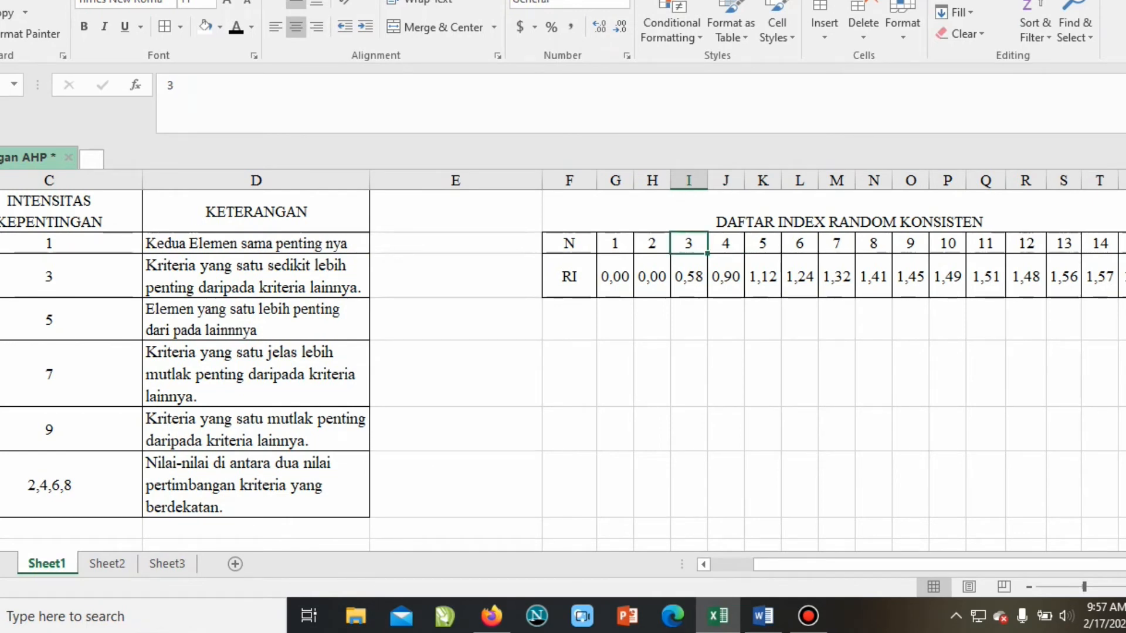
key("ctrl+Page_Down")
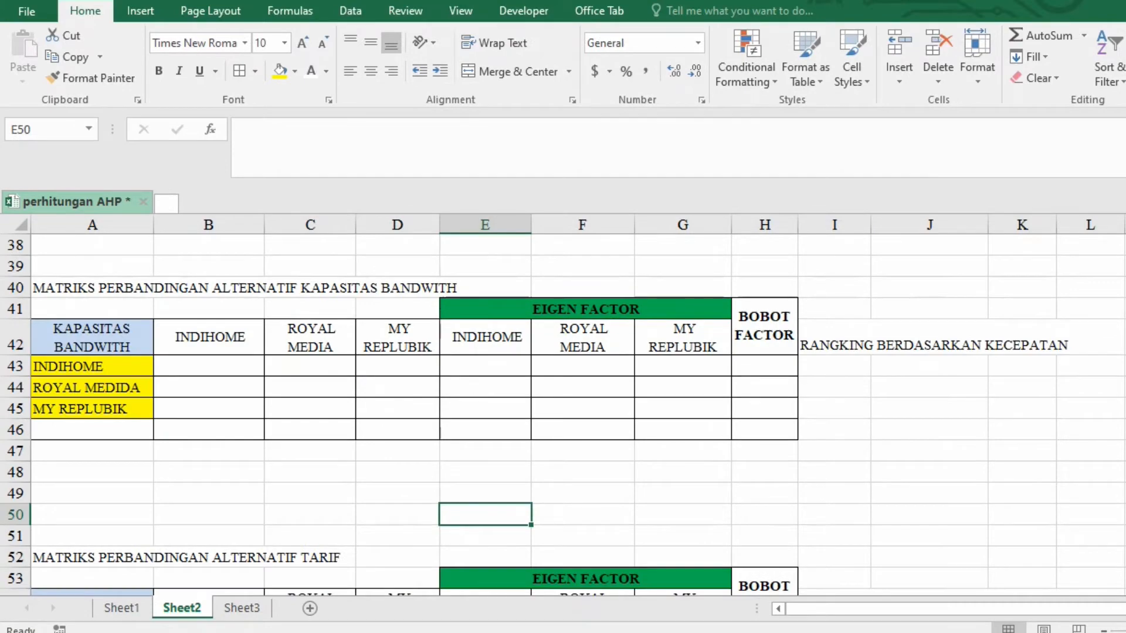
Review the internet speed matrix's ranking, CI and CR, and go to cell B43 of the KAPASITAS BANDWITH matrix.
scroll(563, 410, "up", 2)
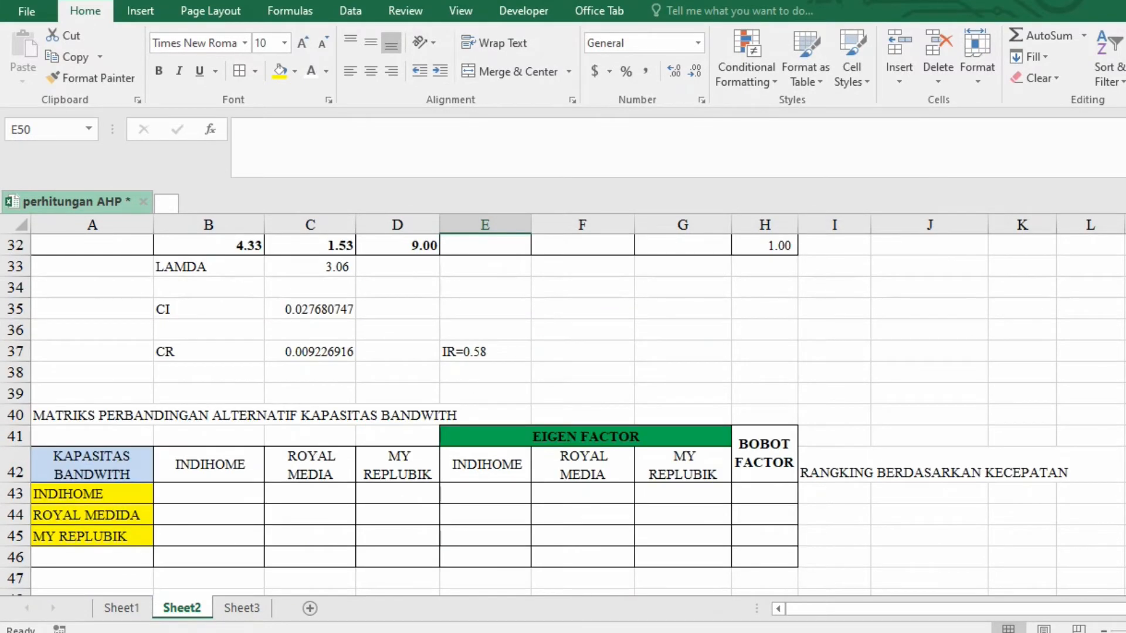
scroll(564, 411, "up", 2)
scroll(563, 411, "down", 3)
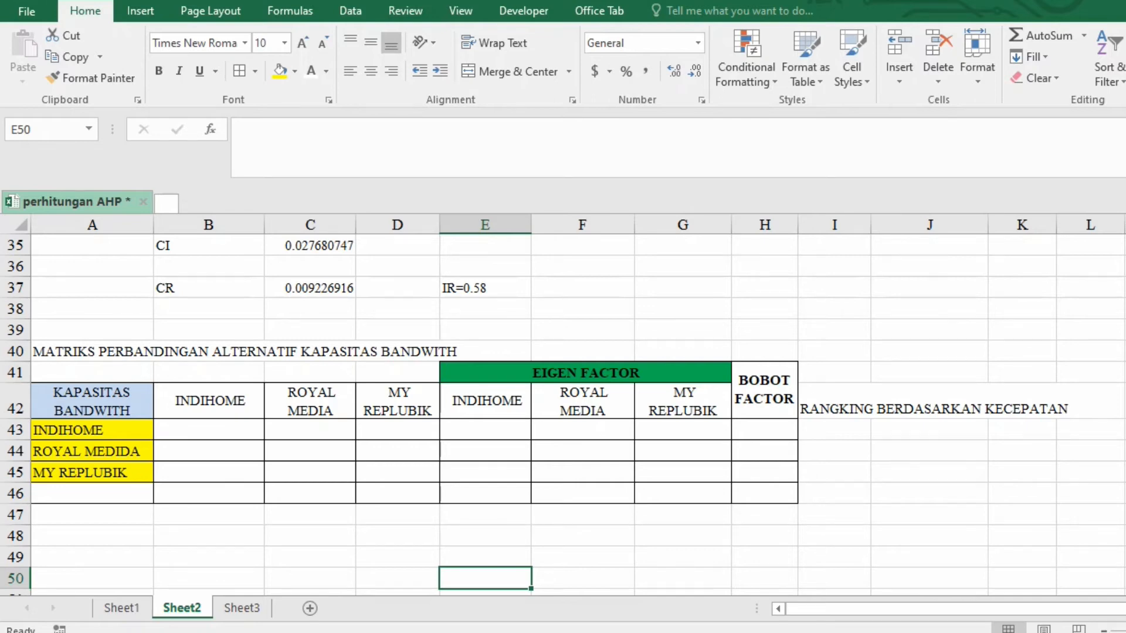
scroll(563, 411, "up", 3)
scroll(563, 411, "down", 1)
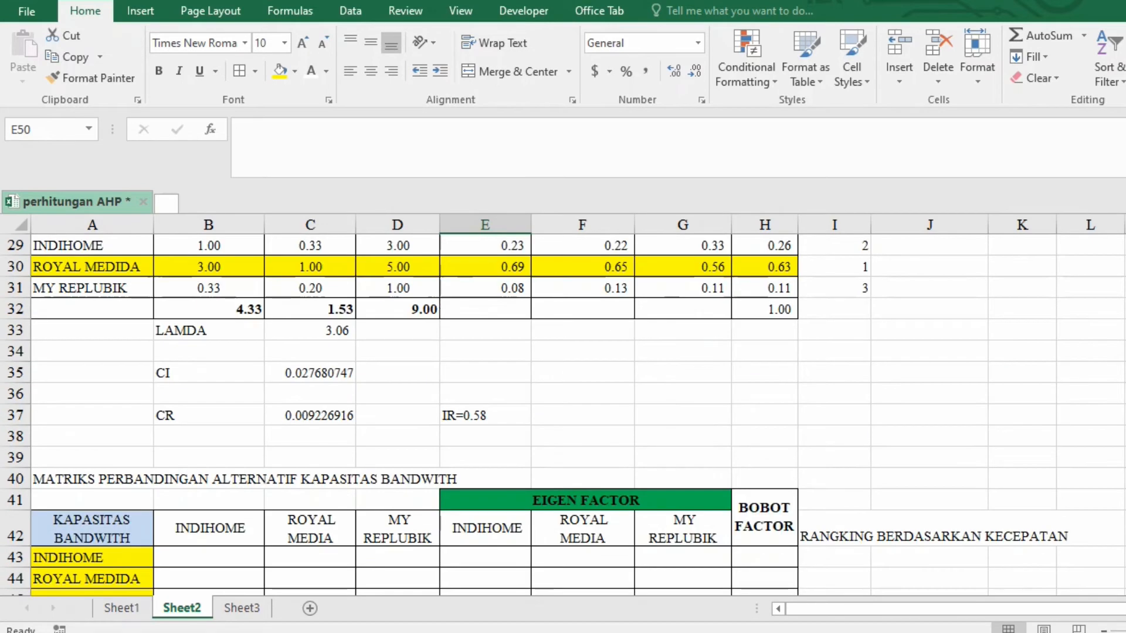
scroll(563, 411, "down", 2)
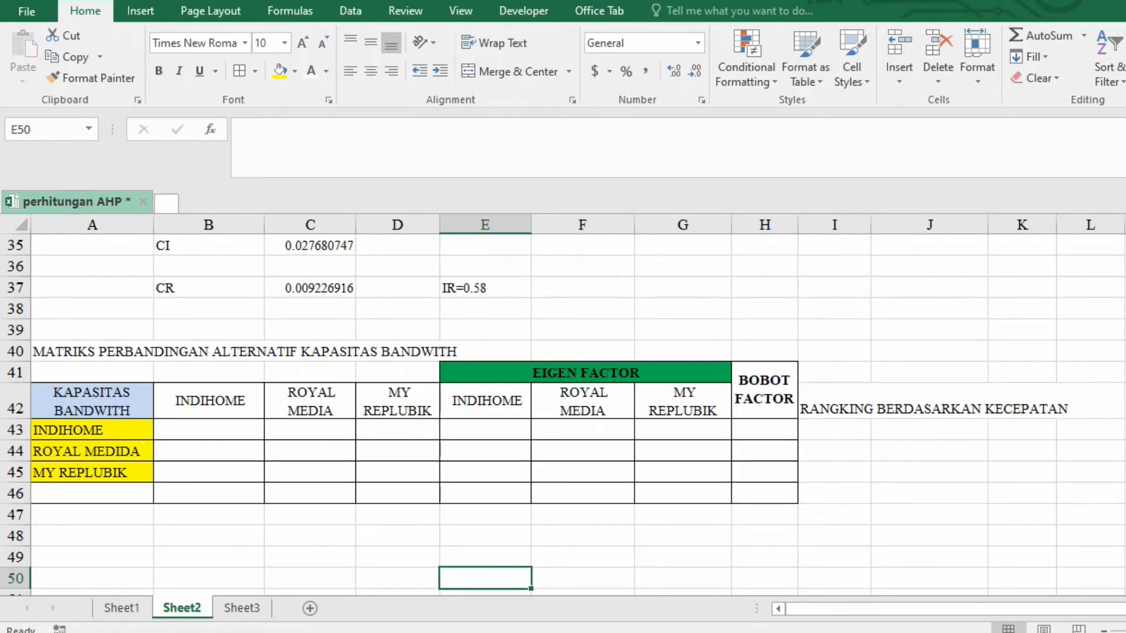
left_click(92, 430)
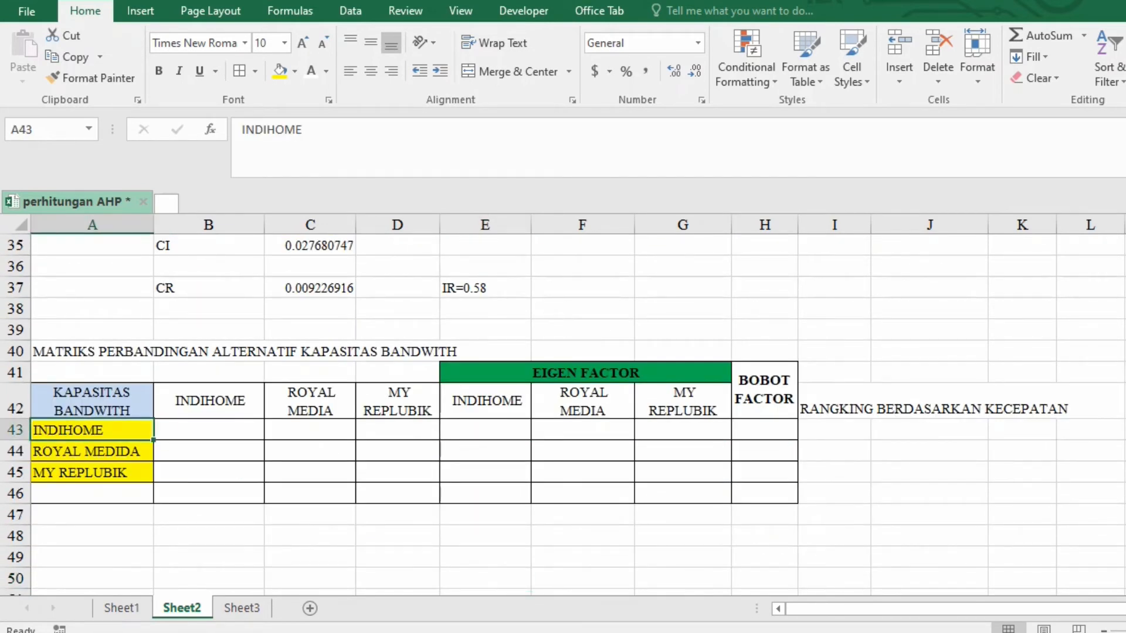
left_click(209, 430)
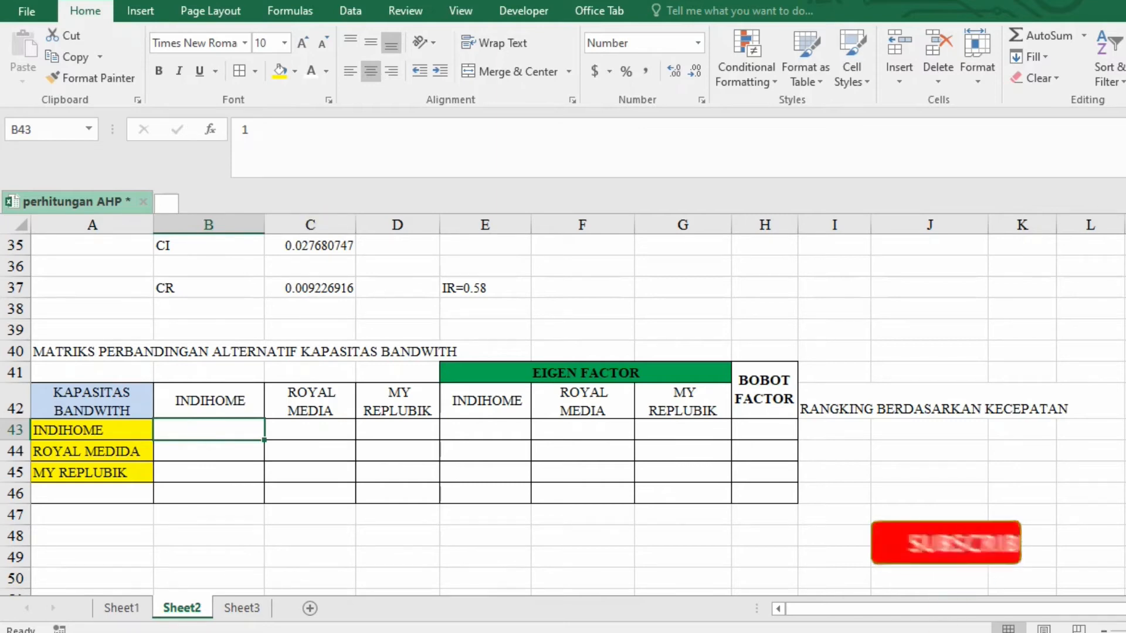
Set the font colour to black for the diagonal cells B43, C44 and D45, and for B44, in the KAPASITAS BANDWITH matrix.
left_click(326, 72)
left_click(326, 136)
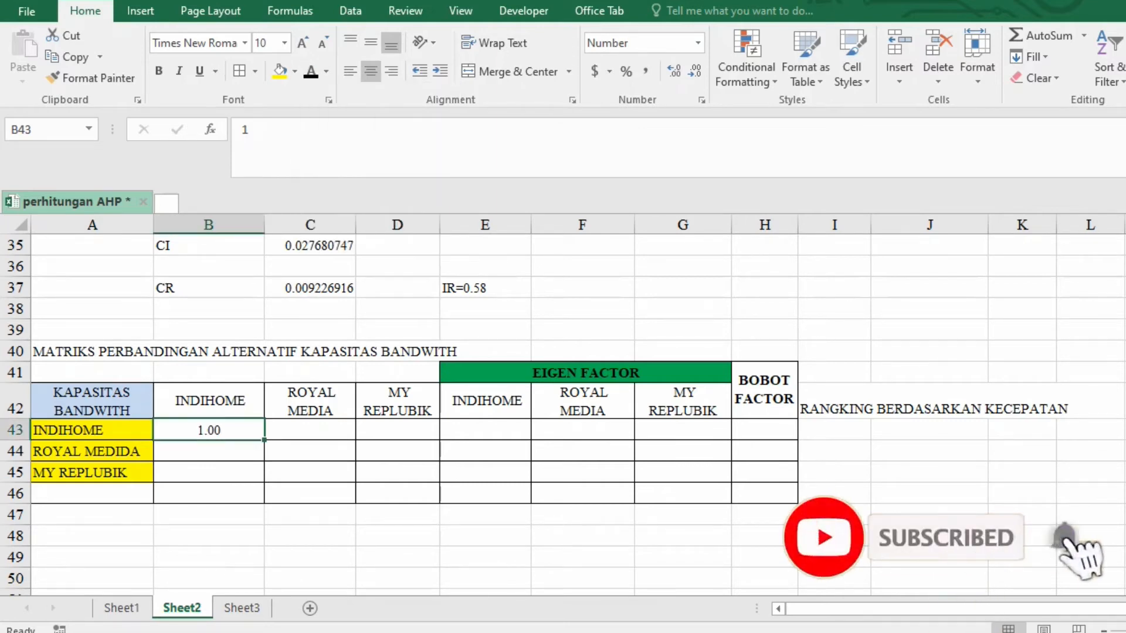
left_click(310, 451)
left_click(311, 71)
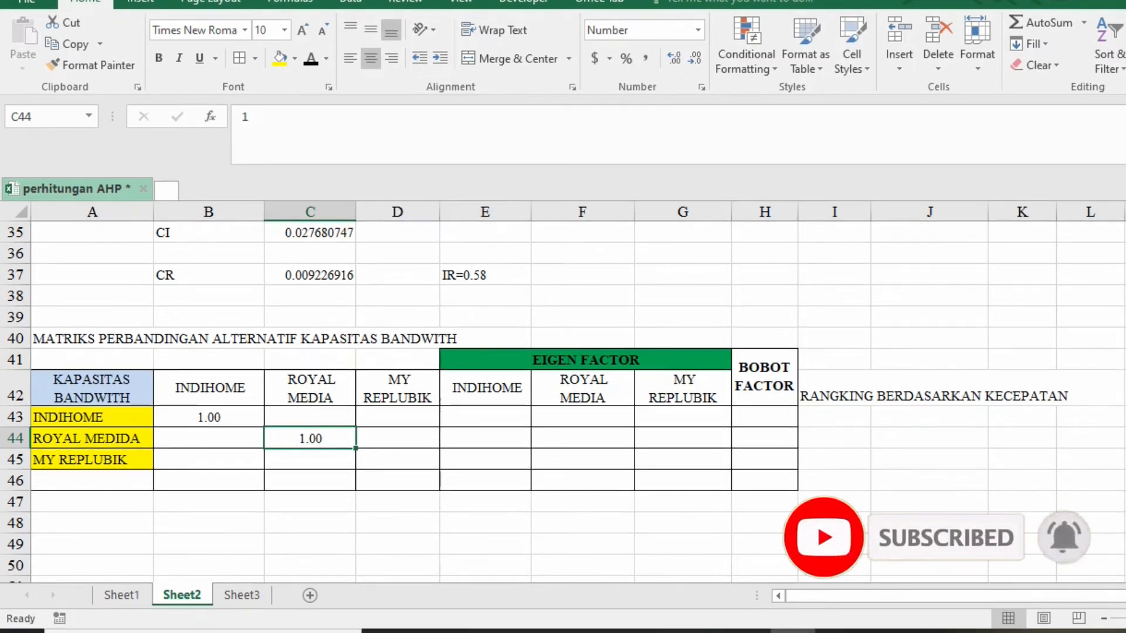
left_click(398, 460)
left_click(310, 58)
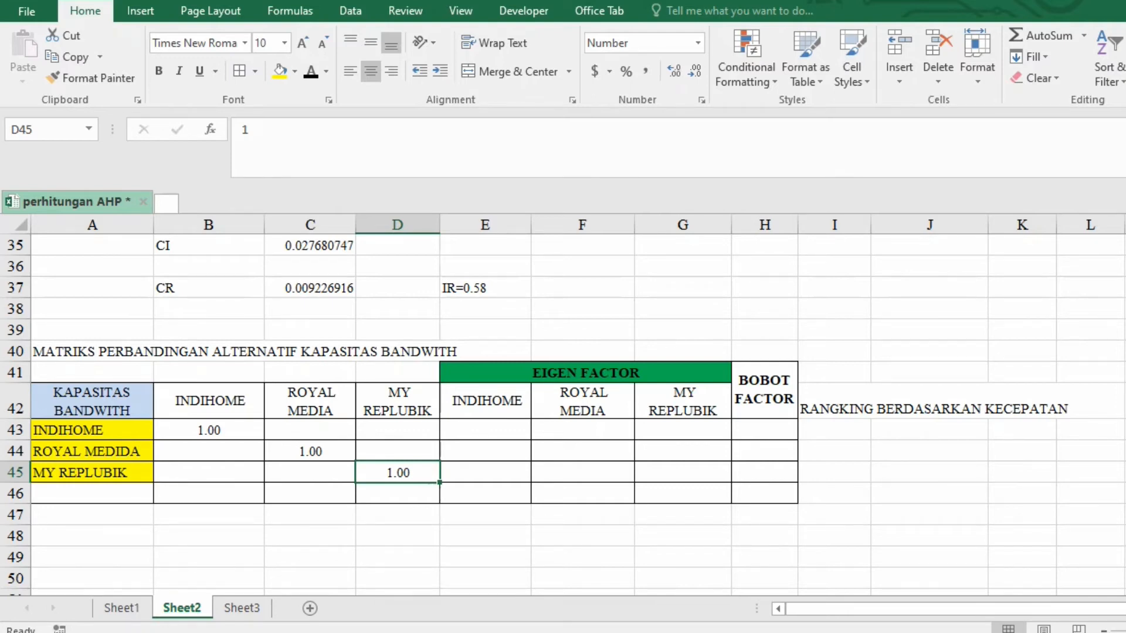
left_click(209, 452)
left_click(311, 72)
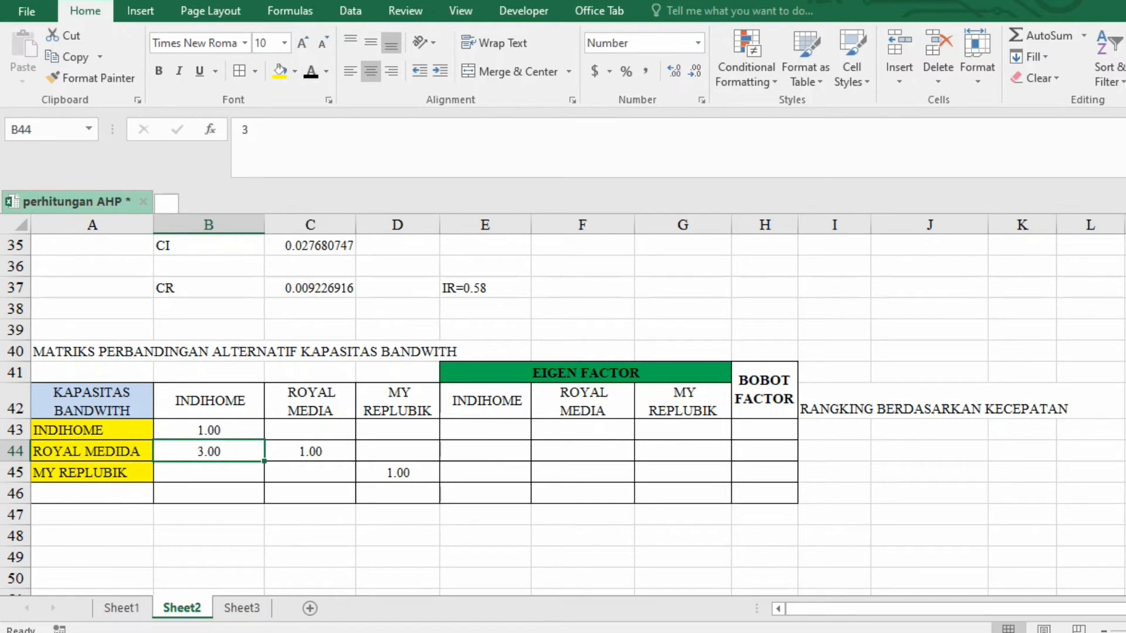
Enter the reciprocal formula =1/B44 in C43, and set the font colour of C43 and D43 to black.
left_click(310, 431)
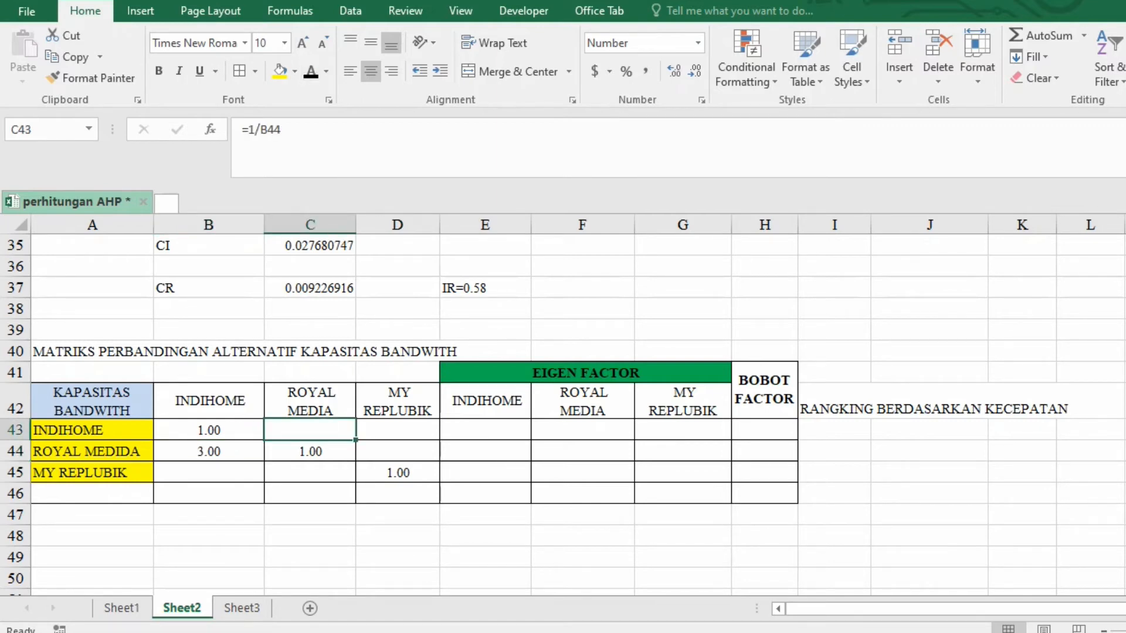
type("=")
key("BackSpace")
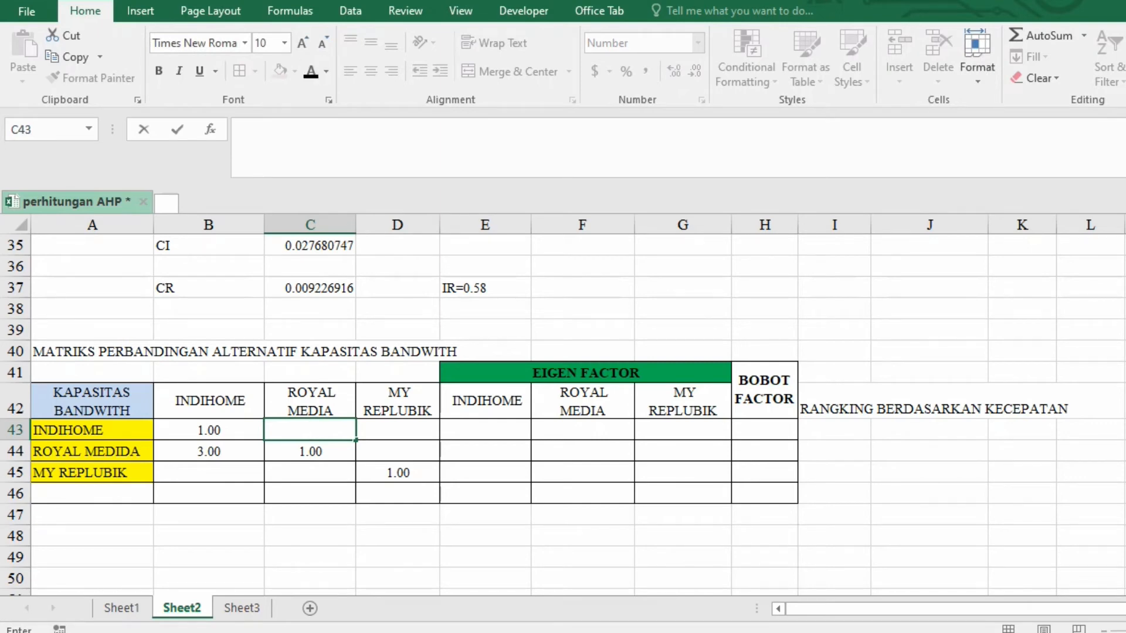
type("=1")
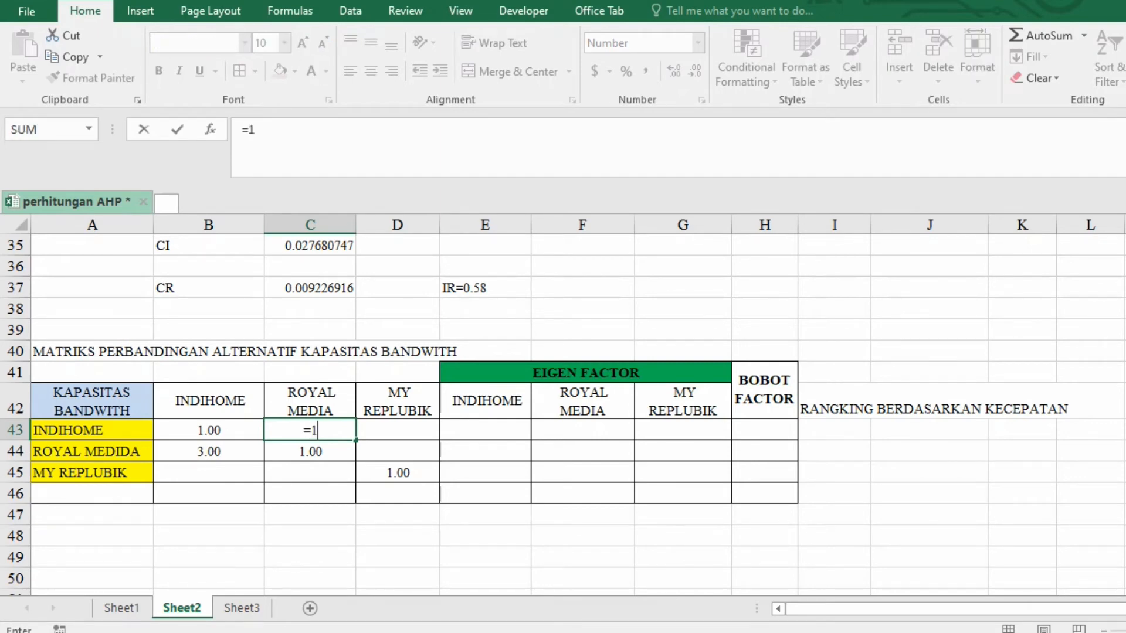
type("/")
left_click(208, 452)
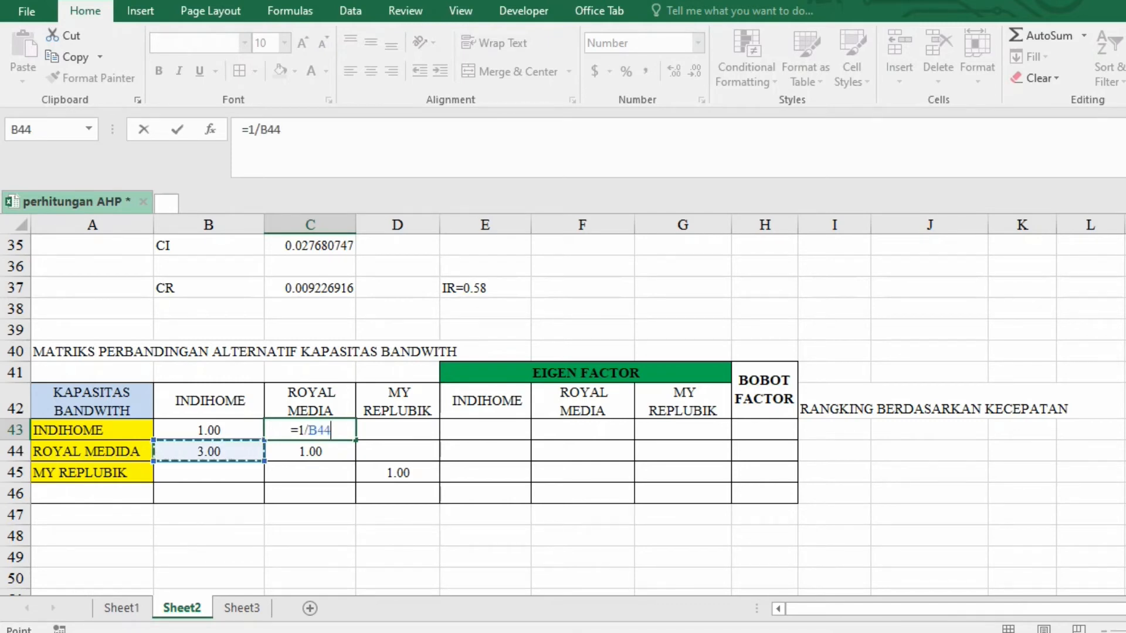
key("Return")
left_click(310, 431)
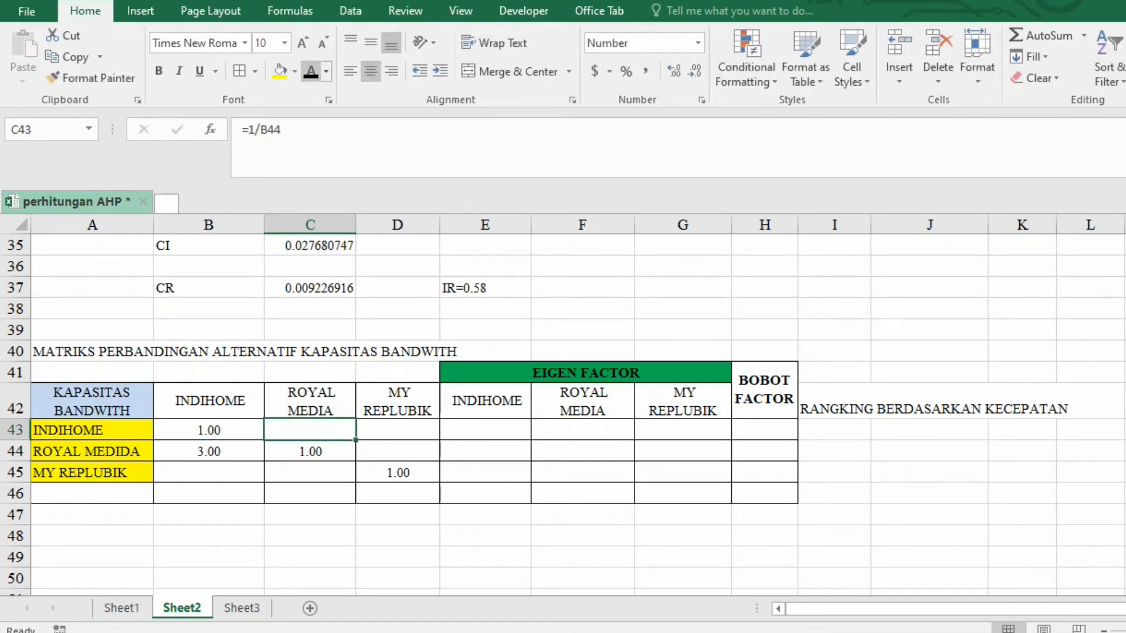
left_click(310, 72)
left_click(310, 515)
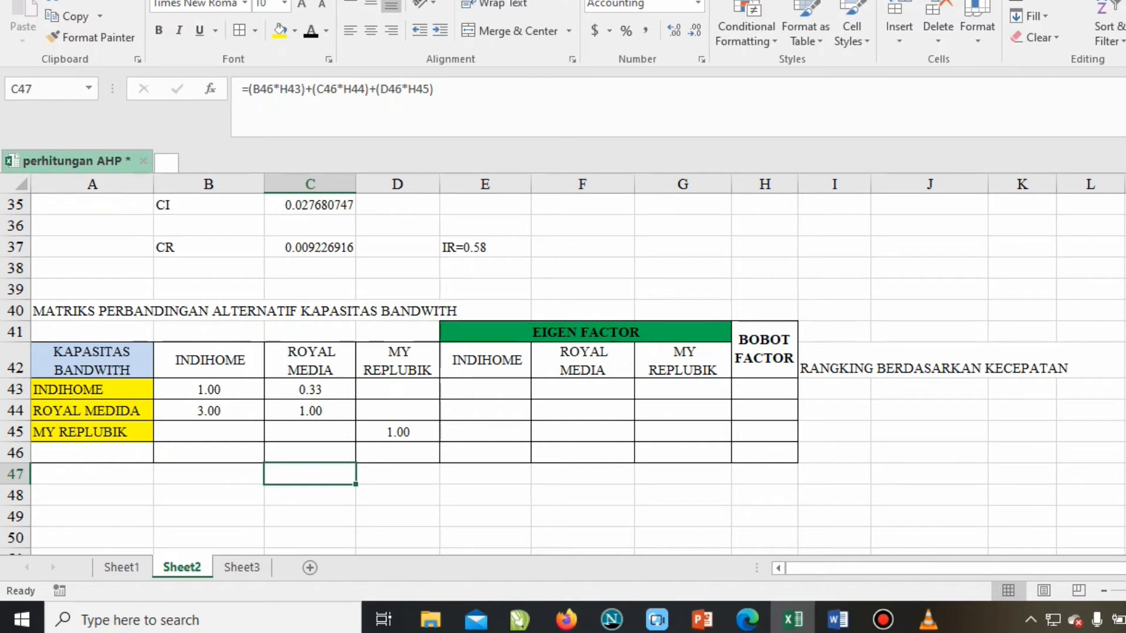
left_click(398, 389)
left_click(310, 31)
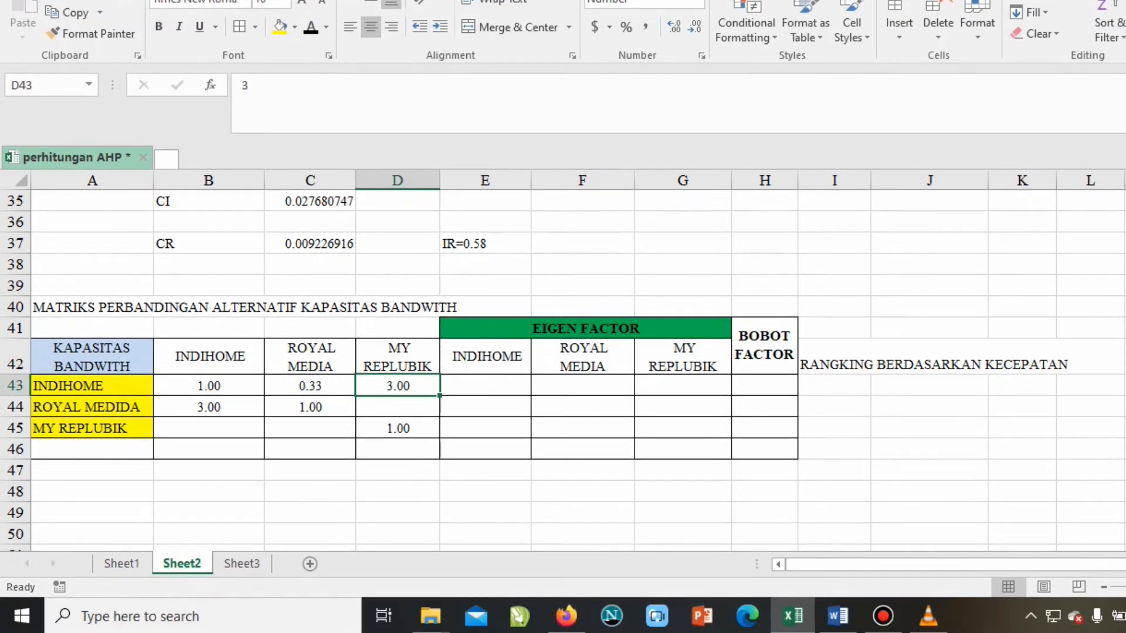
left_click(208, 446)
type("=")
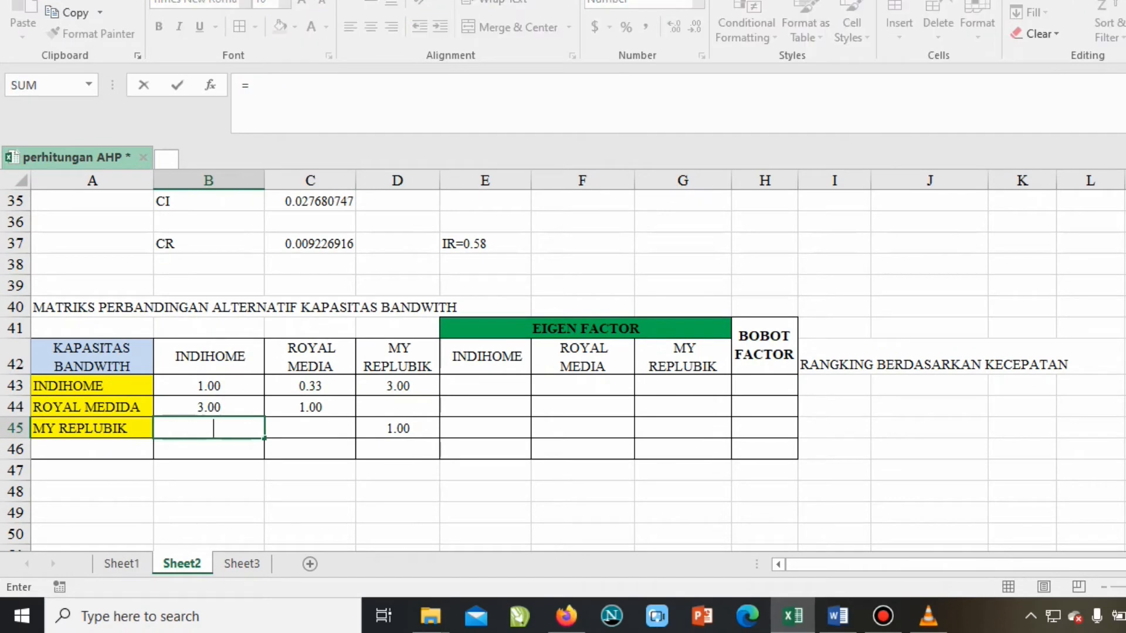
key("BackSpace")
left_click(208, 471)
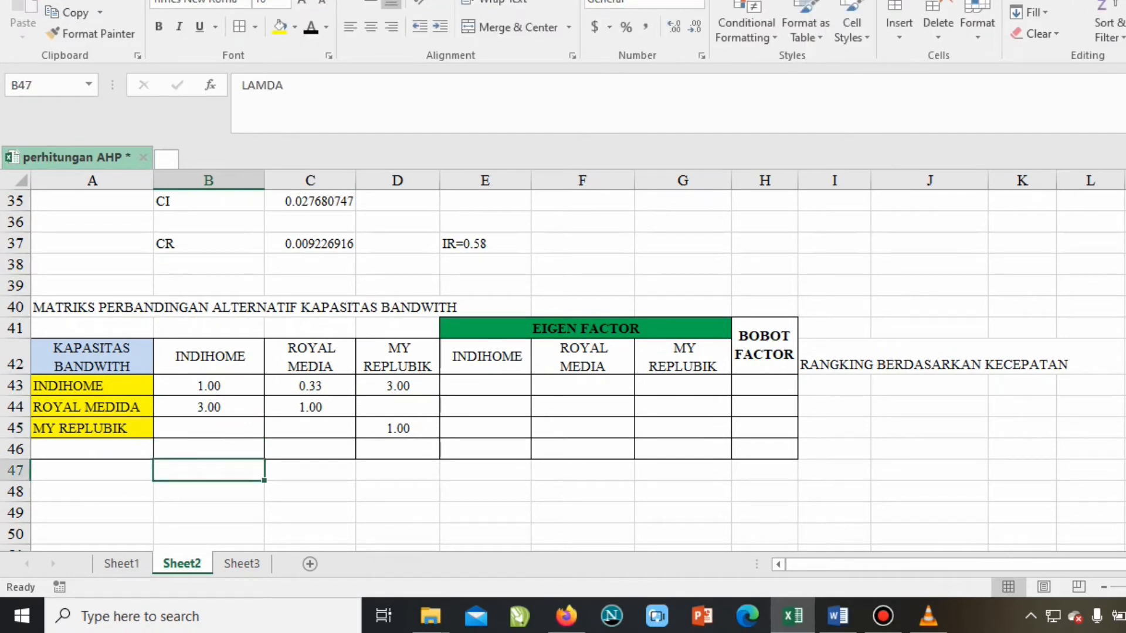
Set the font colour of B45 to black and enter the reciprocal formula =1/D43 in it.
left_click(209, 428)
left_click(295, 71)
left_click(311, 72)
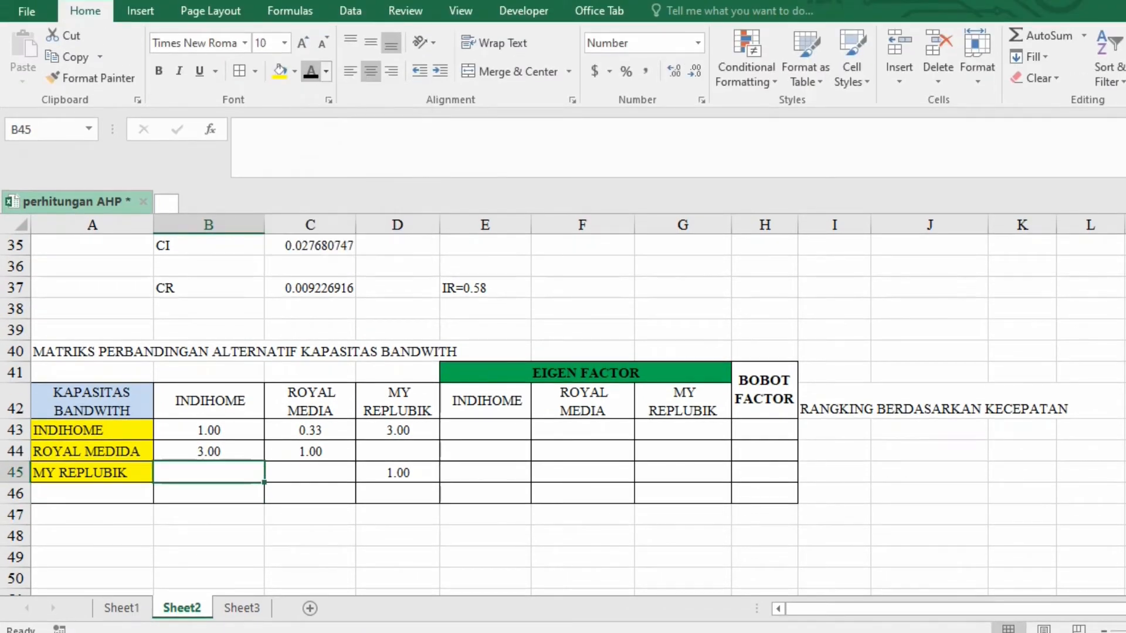
type("=1/")
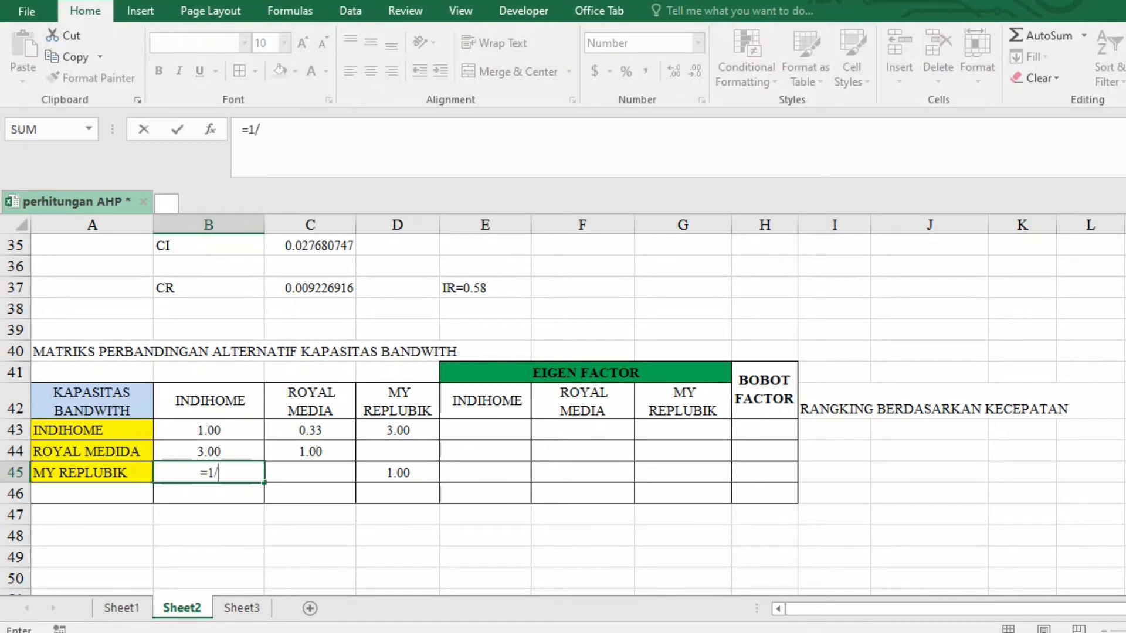
left_click(398, 430)
key("Return")
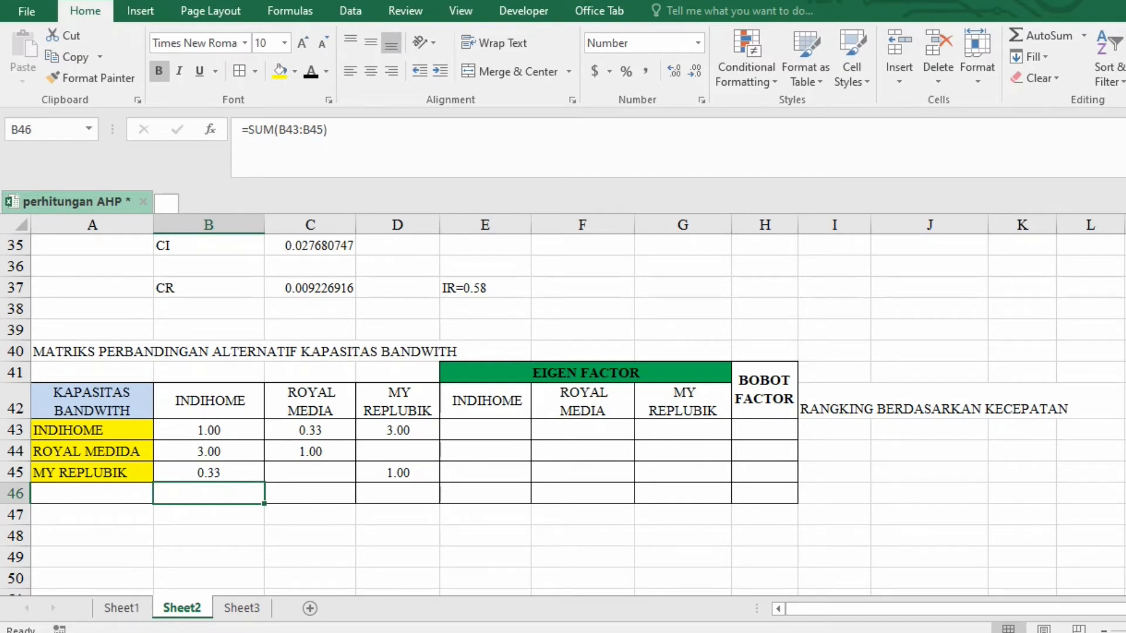
Set the font colour to black for the comparison value in D44 and its reciprocal in C45.
left_click(398, 452)
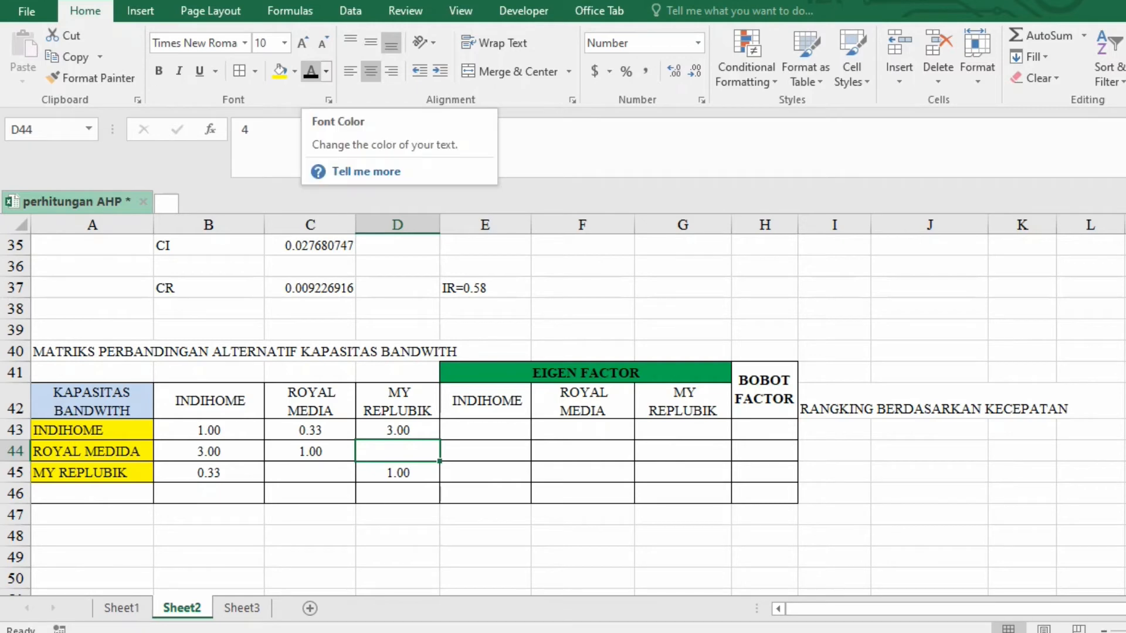
left_click(311, 72)
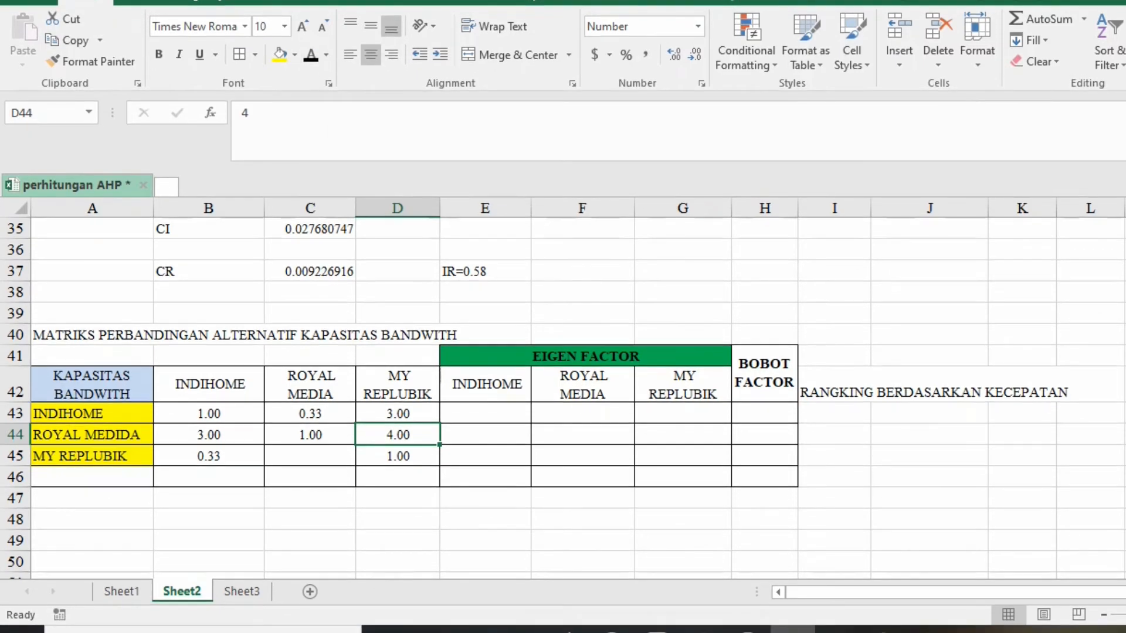
left_click(310, 473)
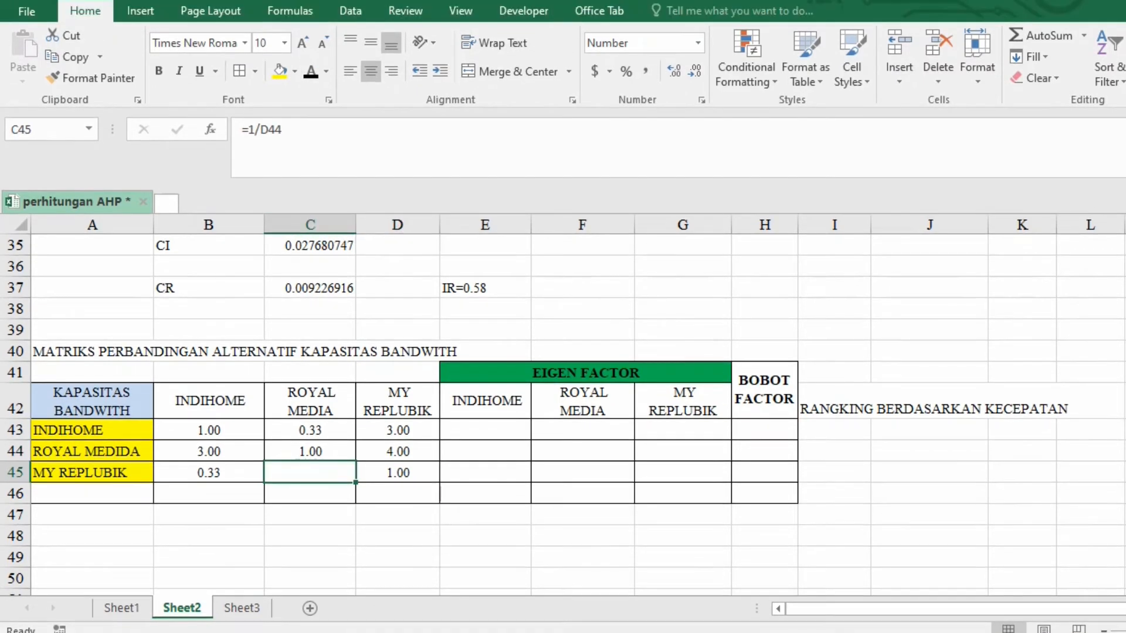
left_click(310, 55)
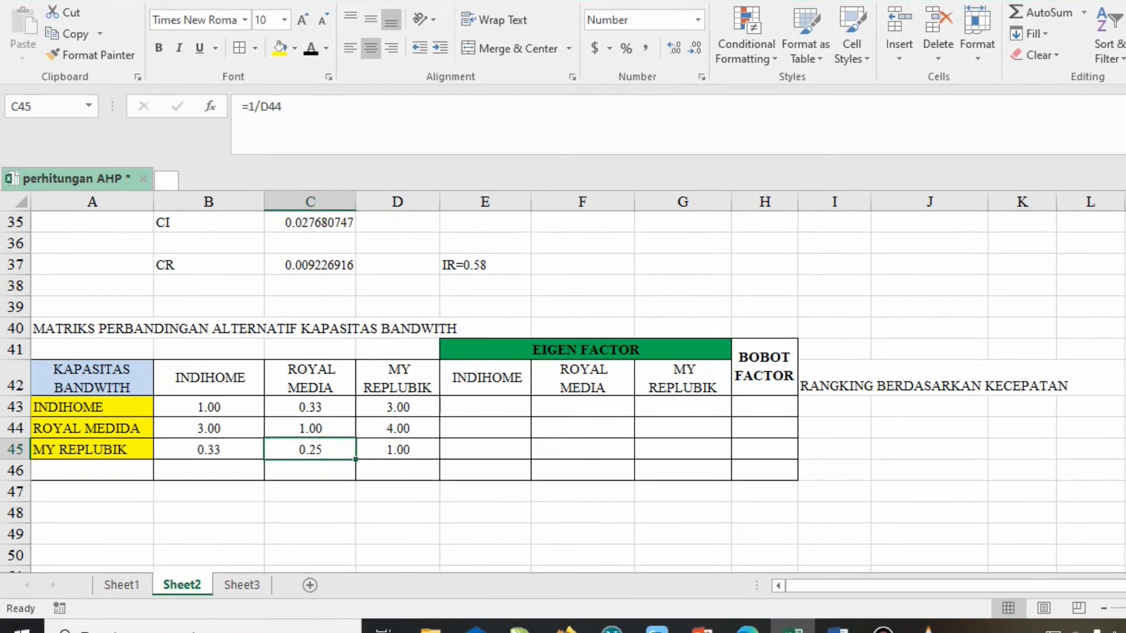
Set the font colour of B46 to black and total the INDIHOME column there with =SUM(B43:B45).
left_click_drag(209, 494, 234, 471)
left_click(311, 49)
type("=su")
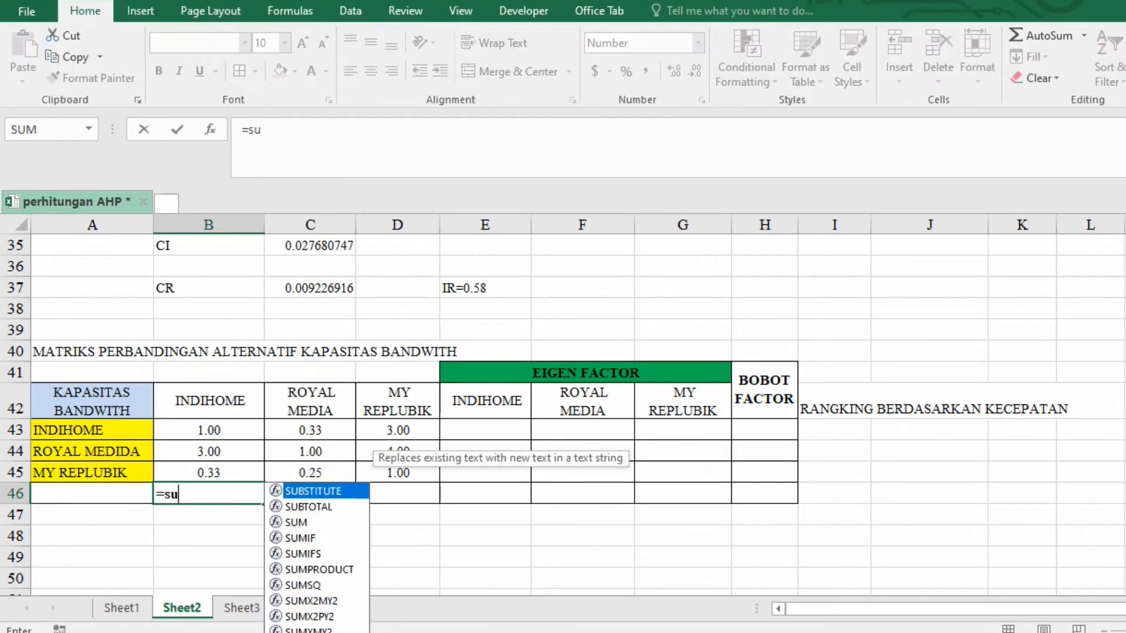
type("m(")
left_click_drag(208, 430, 209, 473)
type(")")
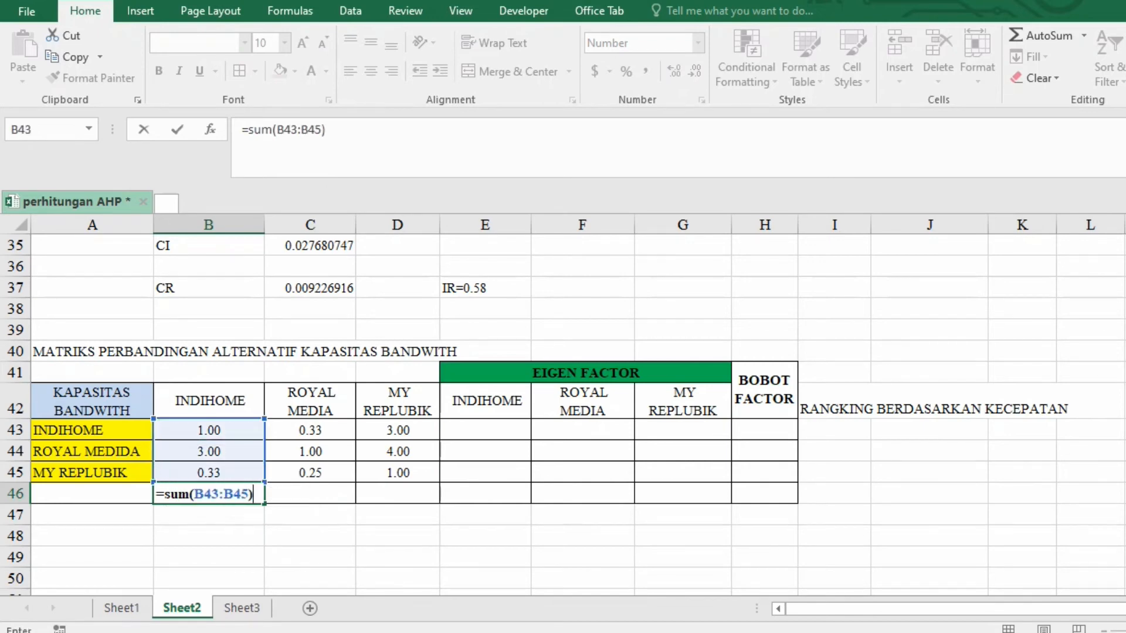
key("Return")
Set the font colour to black for the ROYAL MEDIA and MY REPLUBIK column totals in C46:D46.
left_click(208, 494)
left_click_drag(310, 456, 399, 456)
left_click(311, 34)
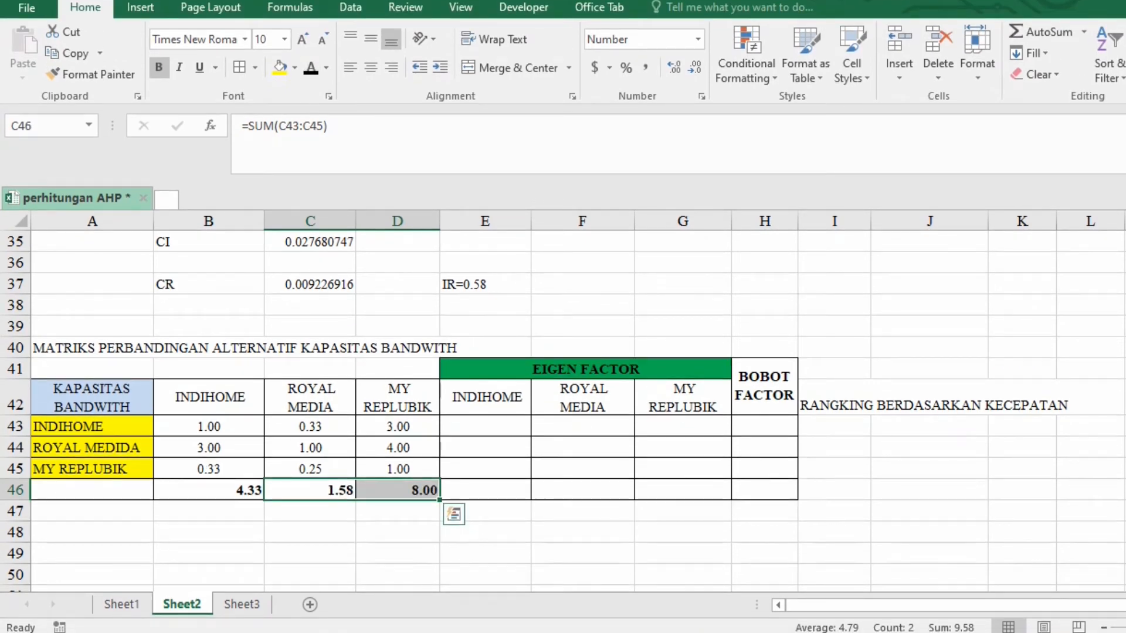
Set the font colour of E43 to black and enter the eigen factor formula =B43/$B$46 with an absolute reference to the column total.
left_click(485, 427)
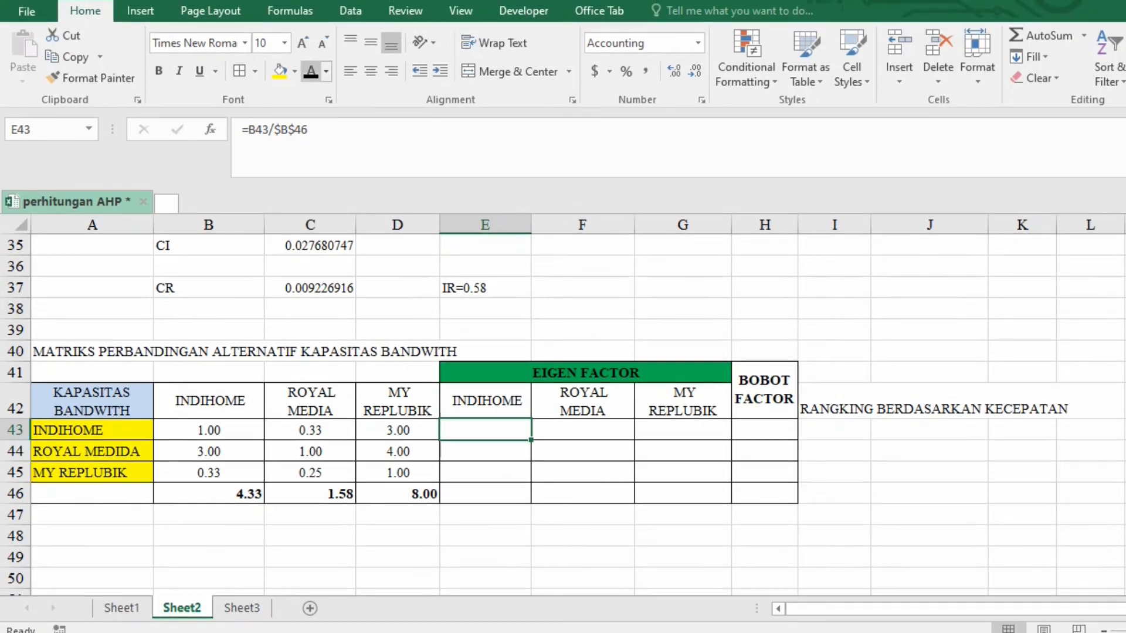
left_click(311, 38)
key("F2")
type("=")
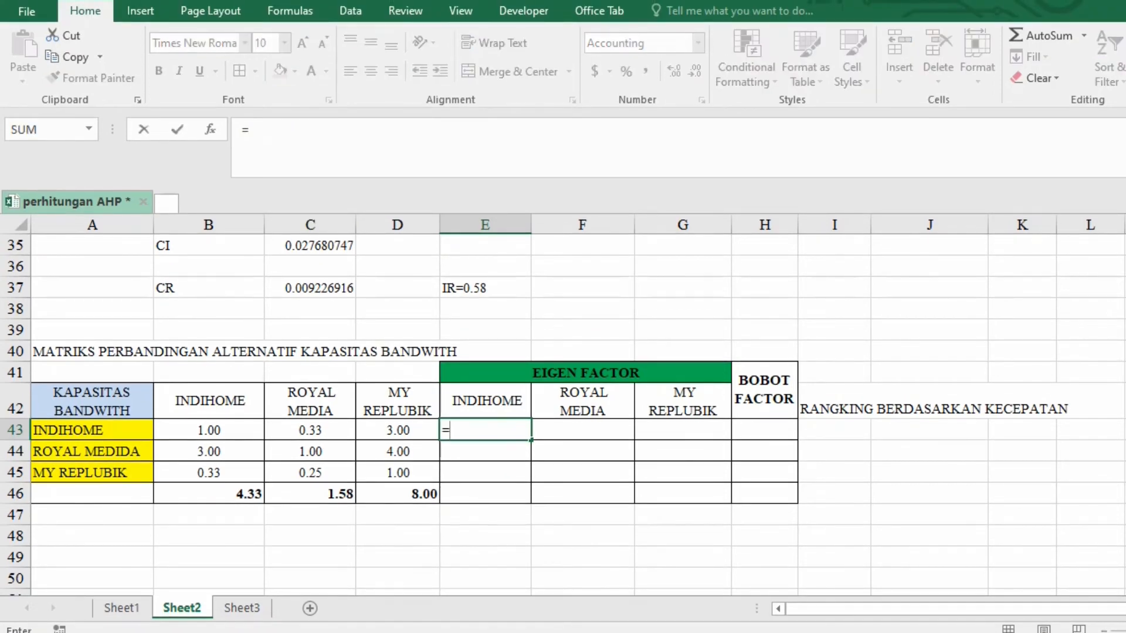
left_click(209, 431)
type("/")
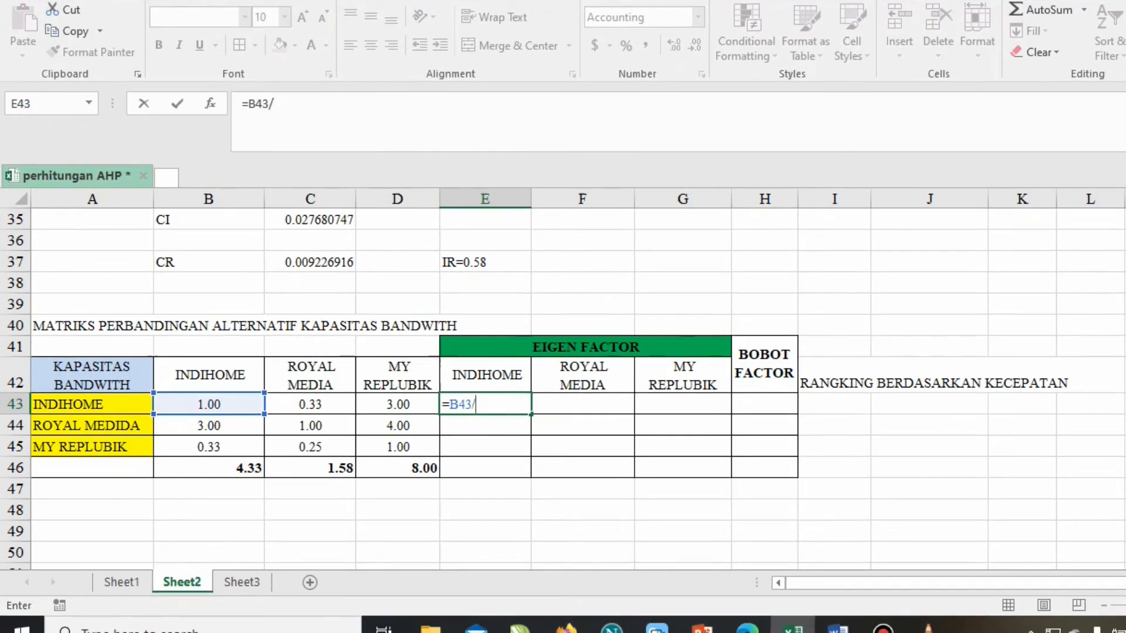
left_click(209, 494)
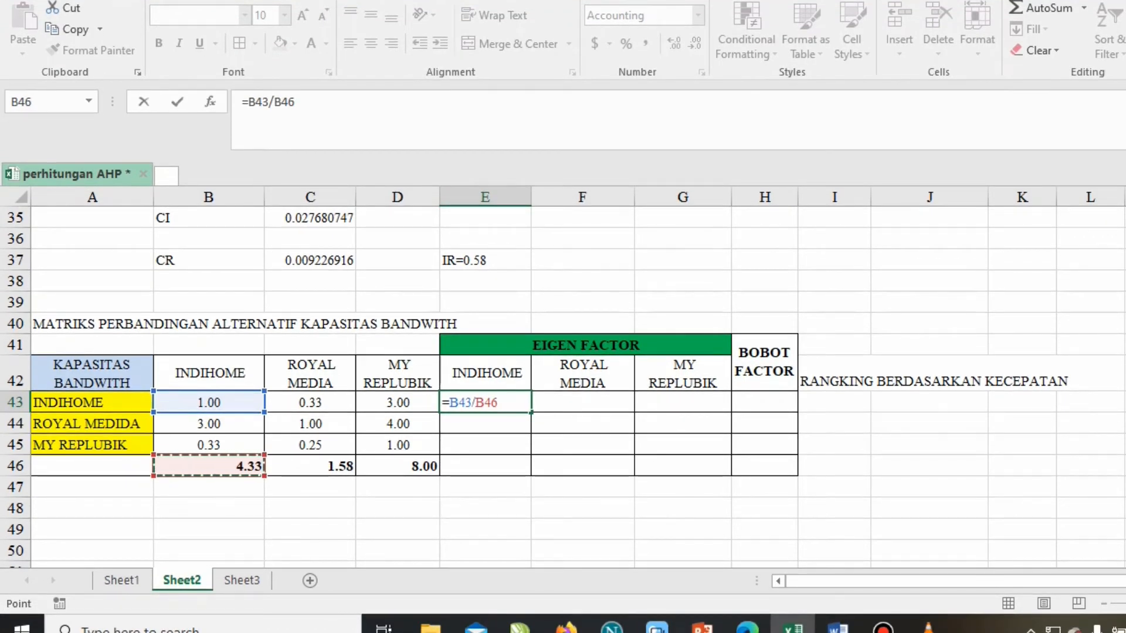
left_click(485, 403)
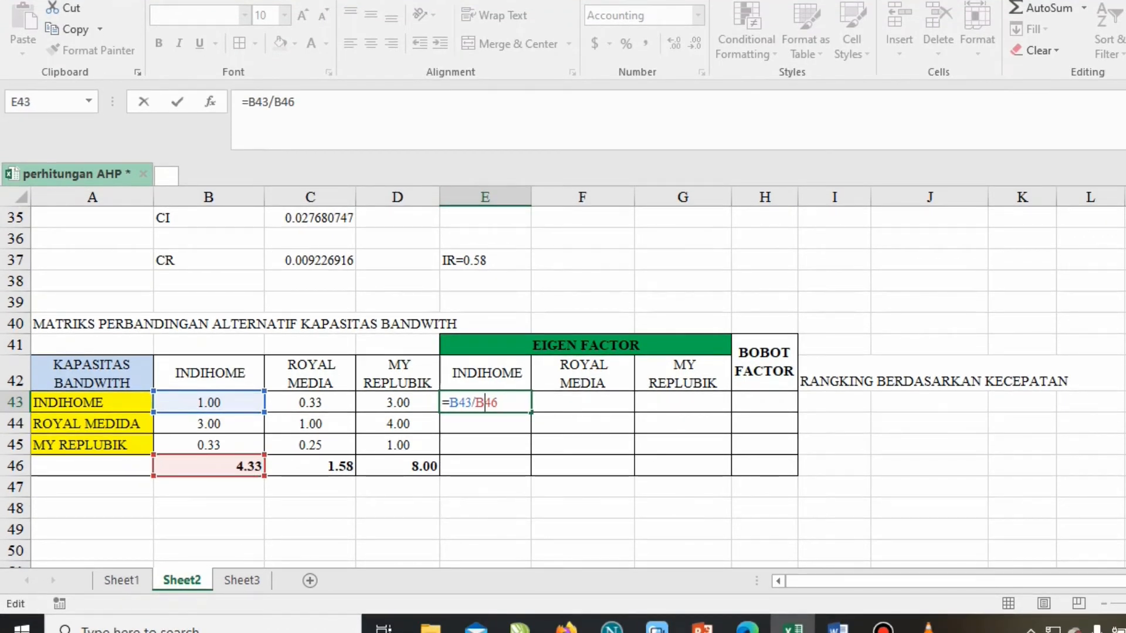
key("F4")
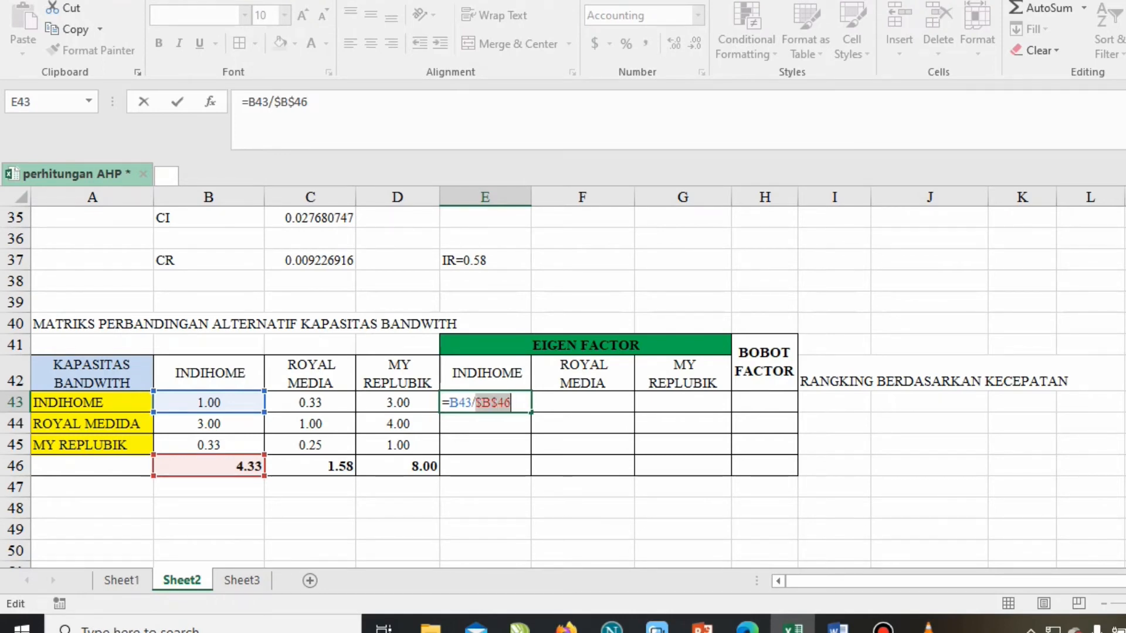
key("Return")
Fill the E43 formula down to E45 and set the font colour of the remaining eigen factors in F43:G45 to black.
key("Up")
left_click_drag(531, 412, 532, 456)
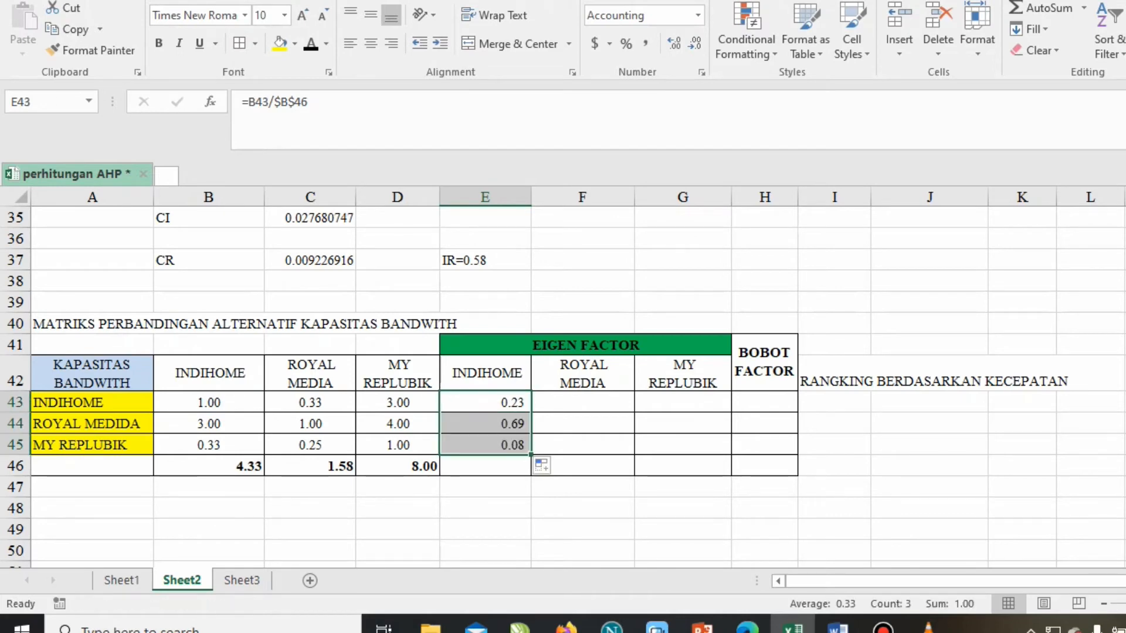
left_click(582, 403)
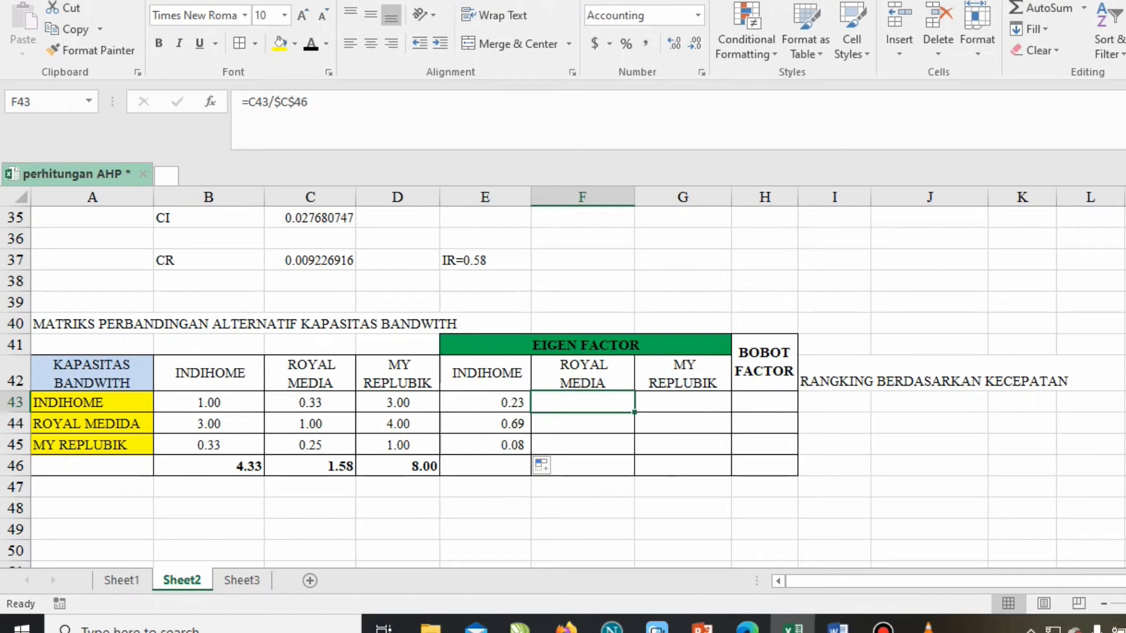
left_click_drag(635, 412, 698, 447)
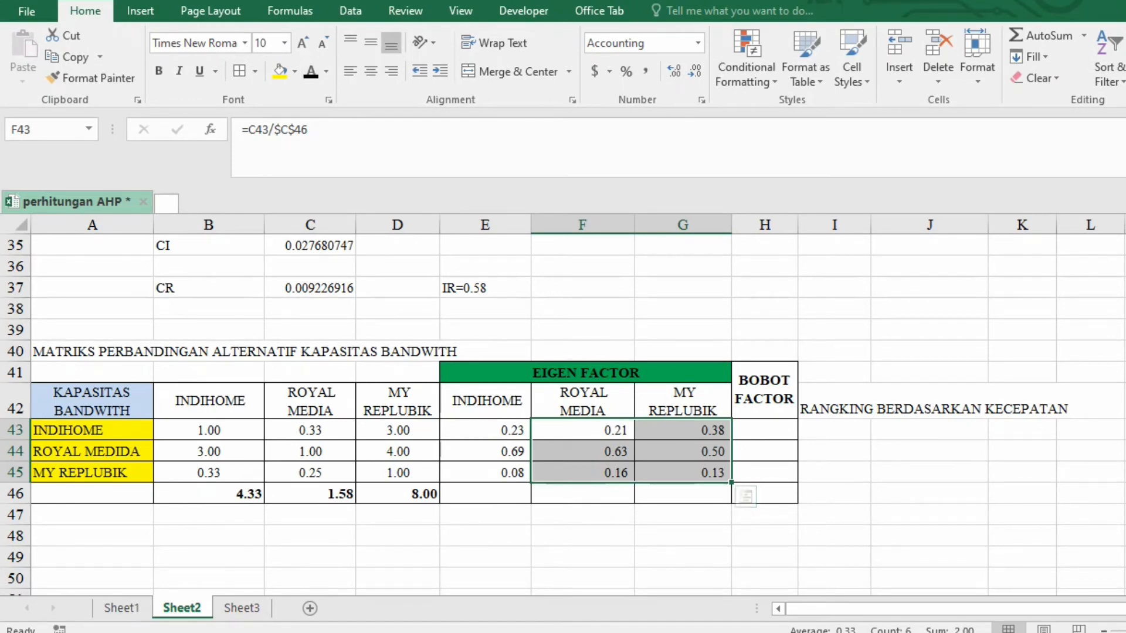
Enter the INDIHOME factor weight formula =SUM(E43:G43)/3 in H43.
left_click(765, 430)
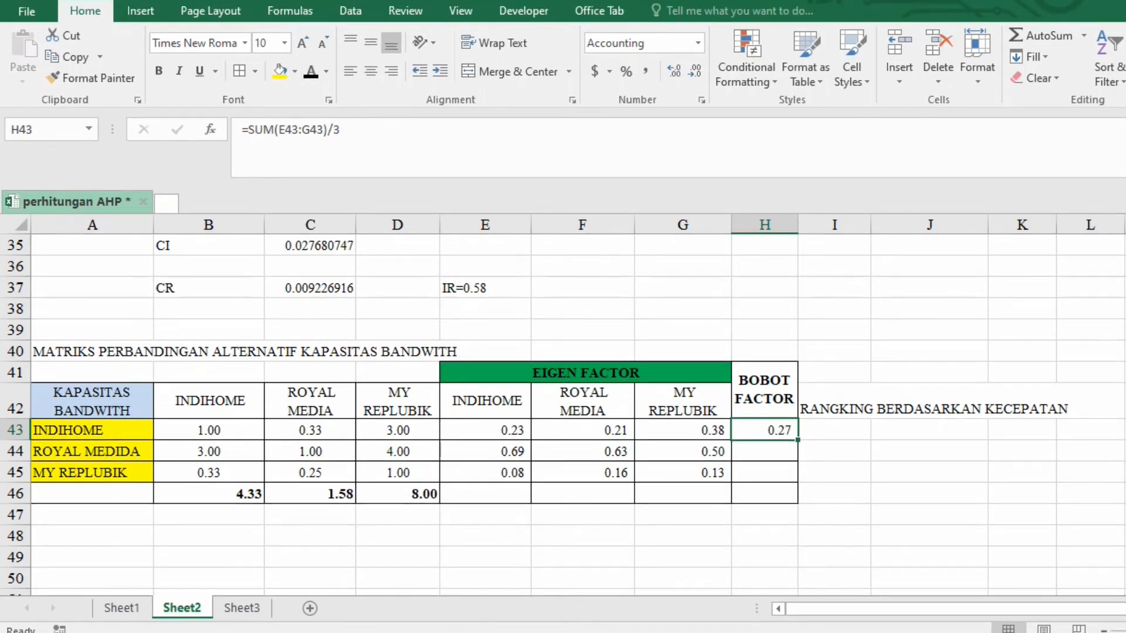
type("=")
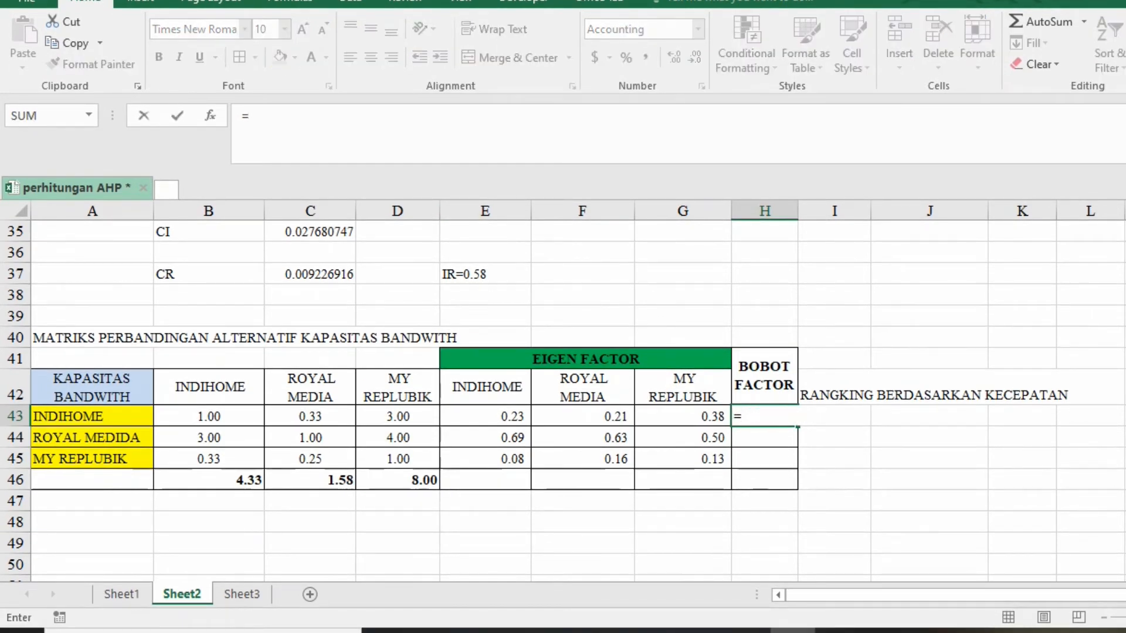
type("sum")
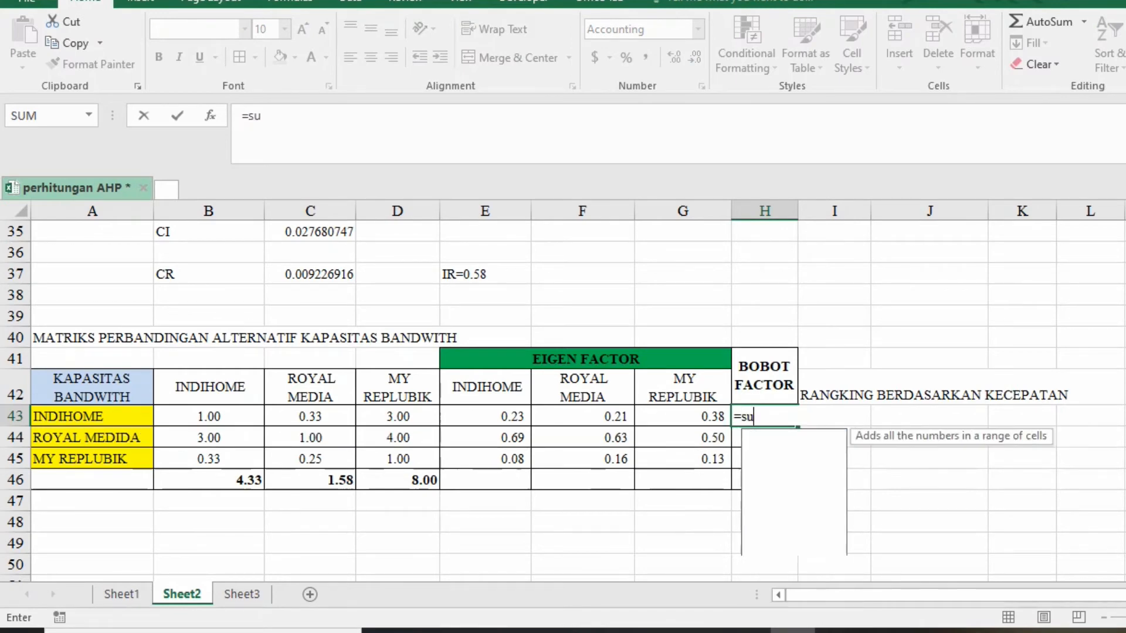
type("(")
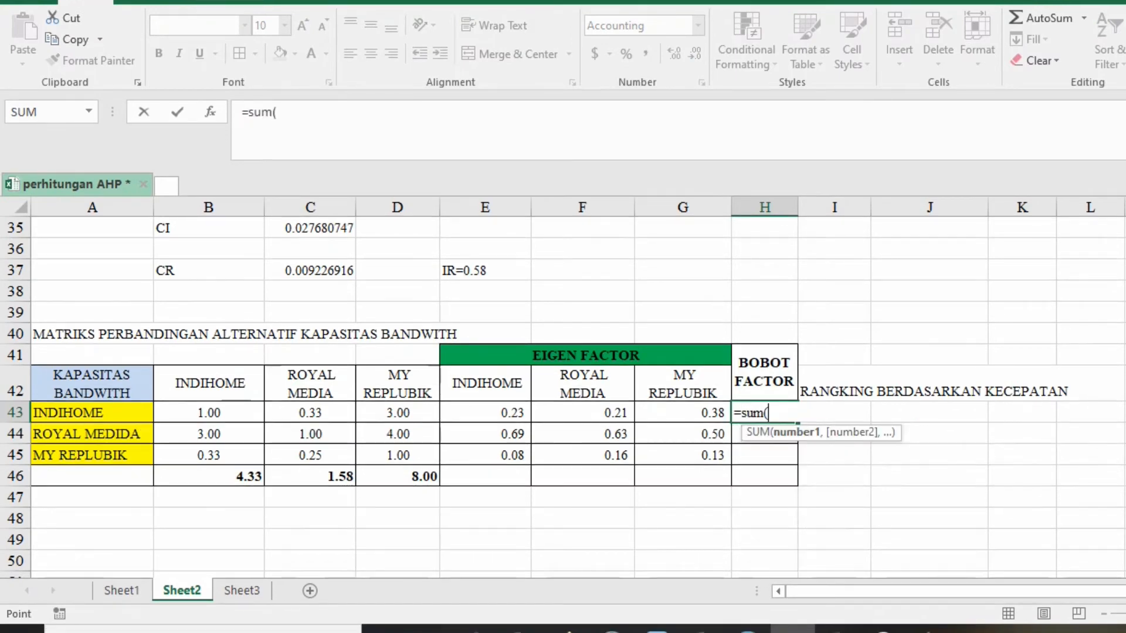
left_click_drag(486, 416, 683, 417)
type(")/")
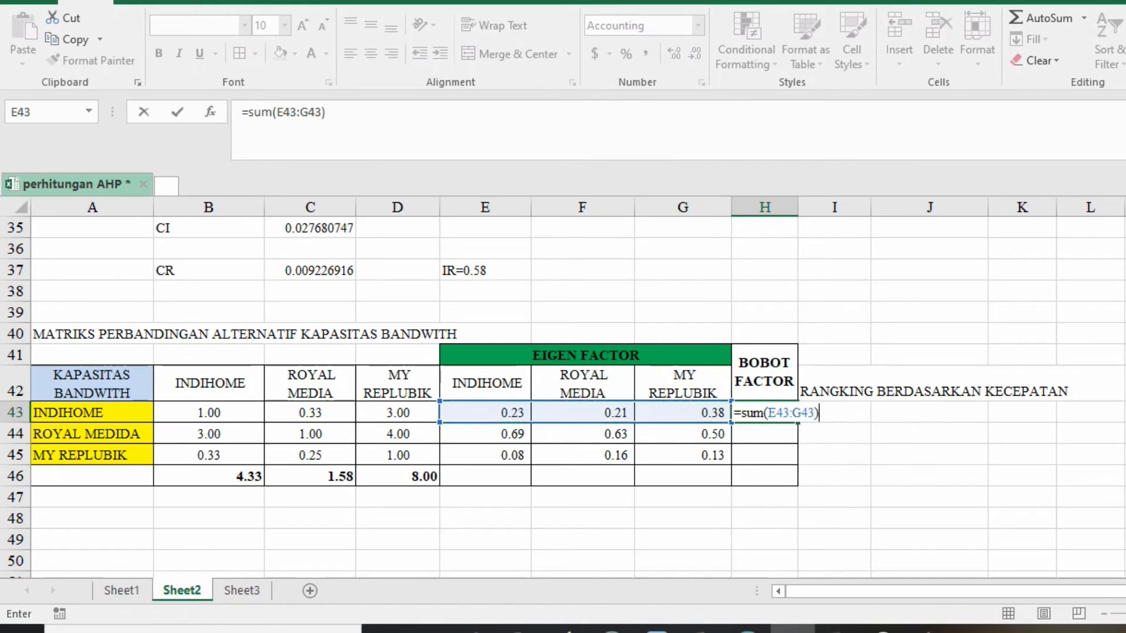
type("3")
key("Return")
Fill the factor weight formula from H43 down to H45 and total the weights in H46 with =SUM(H43:H45).
left_click(765, 413)
left_click_drag(797, 422, 792, 457)
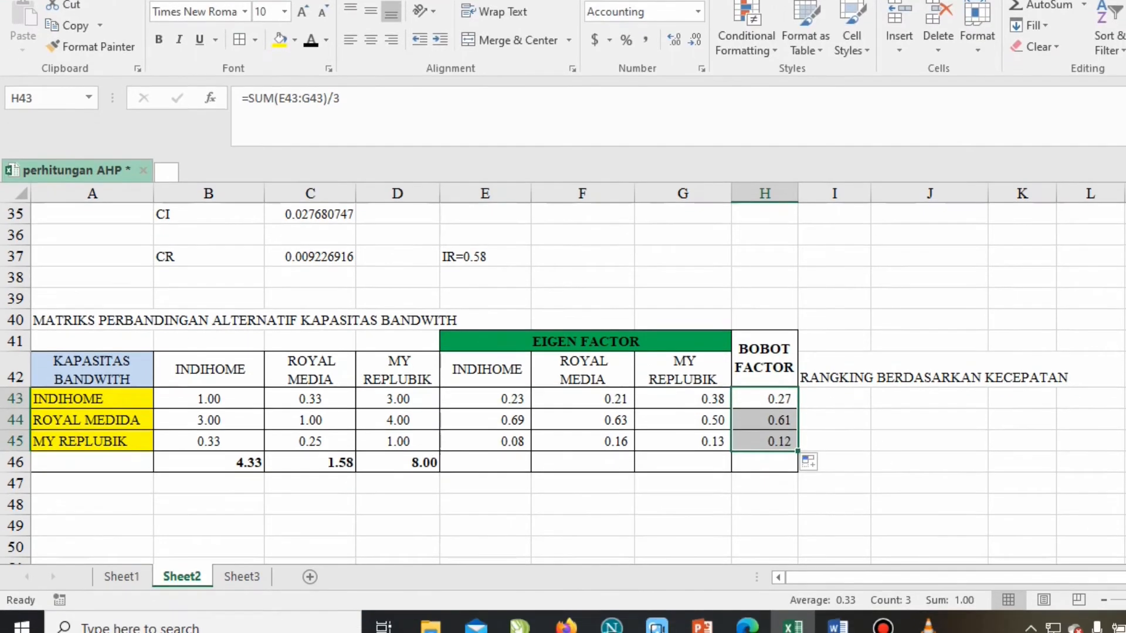
key("alt+equal")
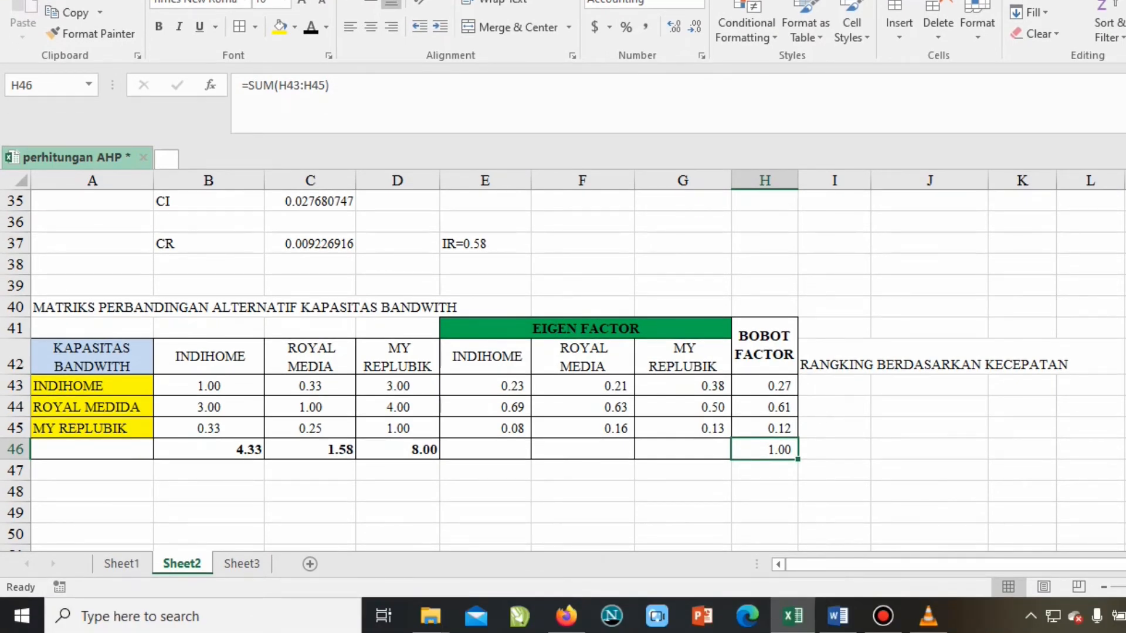
Set the font colour of the bandwidth matrix's LAMDA, CI and CR block in B47:D51 to black.
scroll(563, 370, "down", 1)
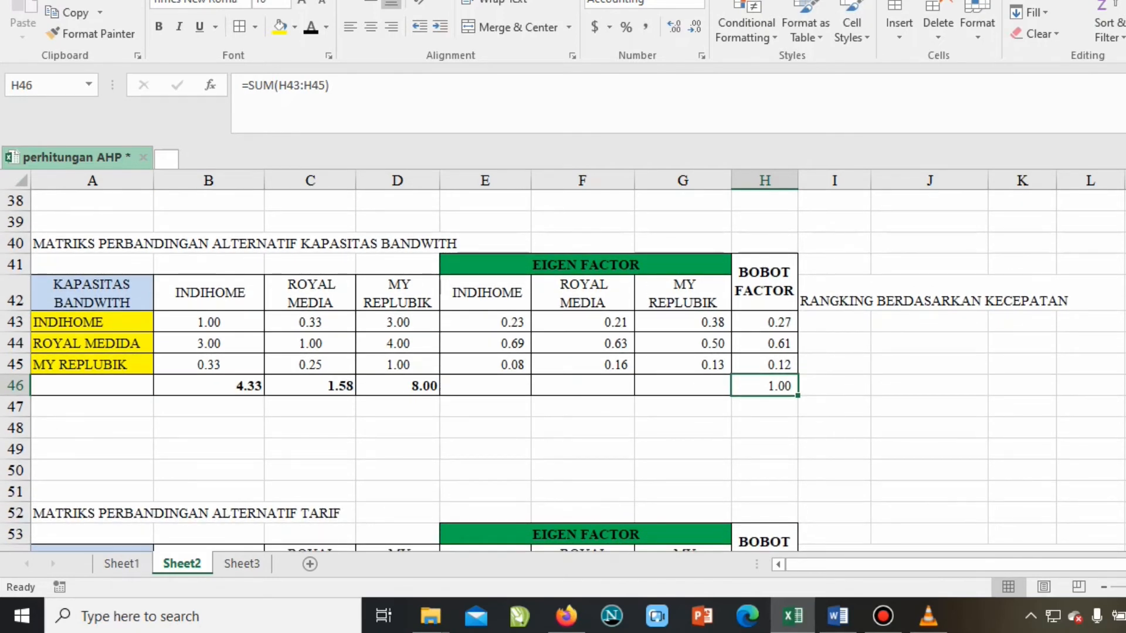
scroll(563, 369, "up", 2)
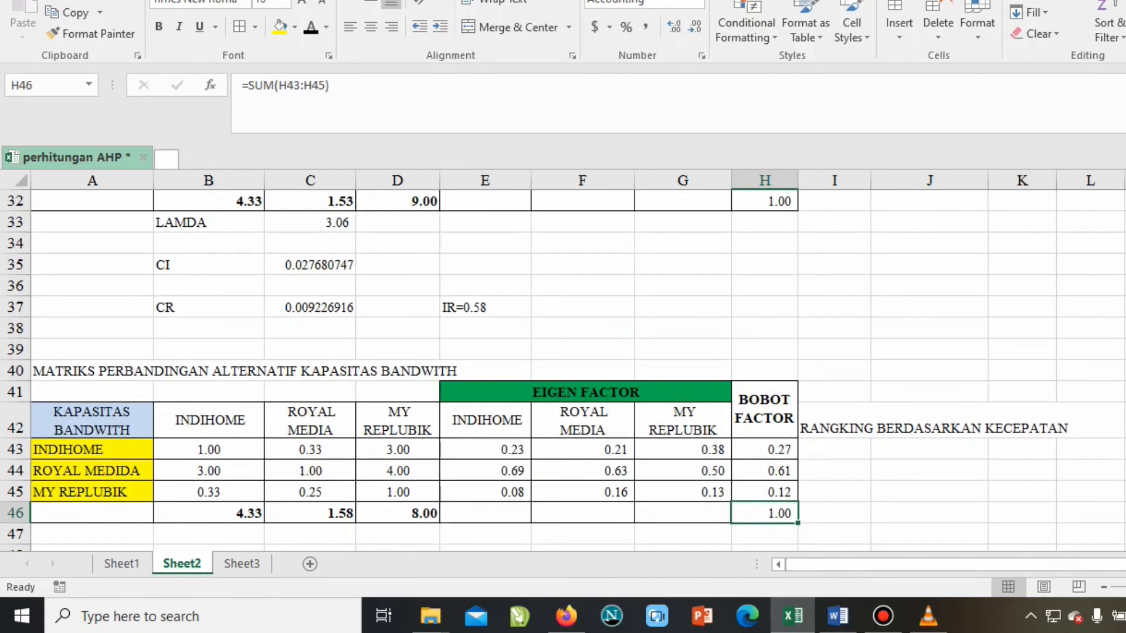
left_click(208, 222)
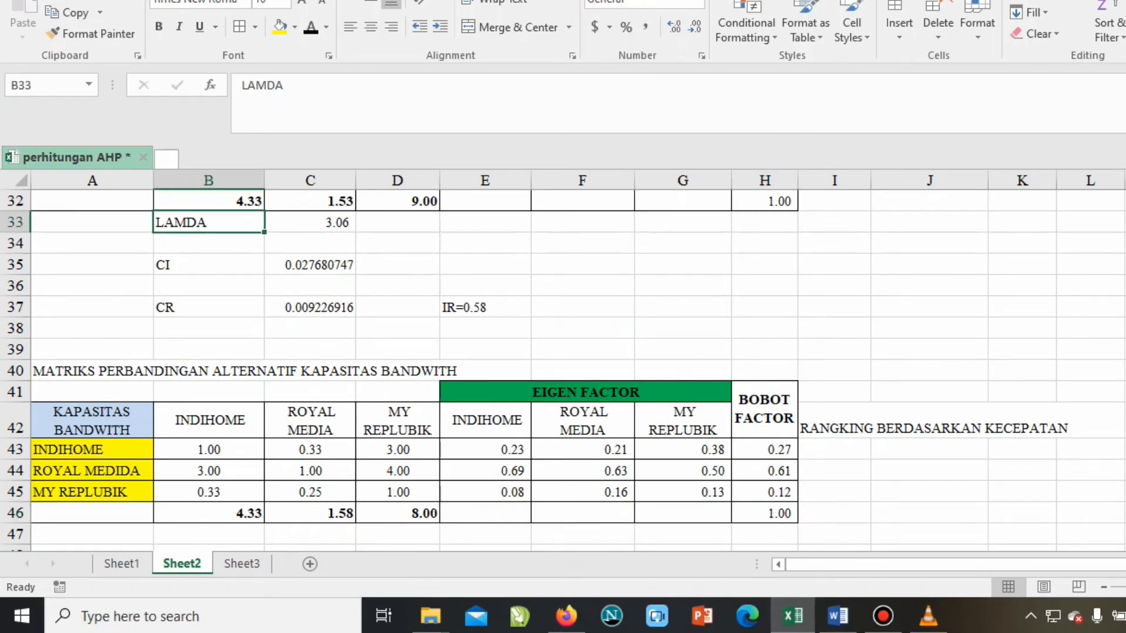
left_click(208, 265)
left_click(209, 307)
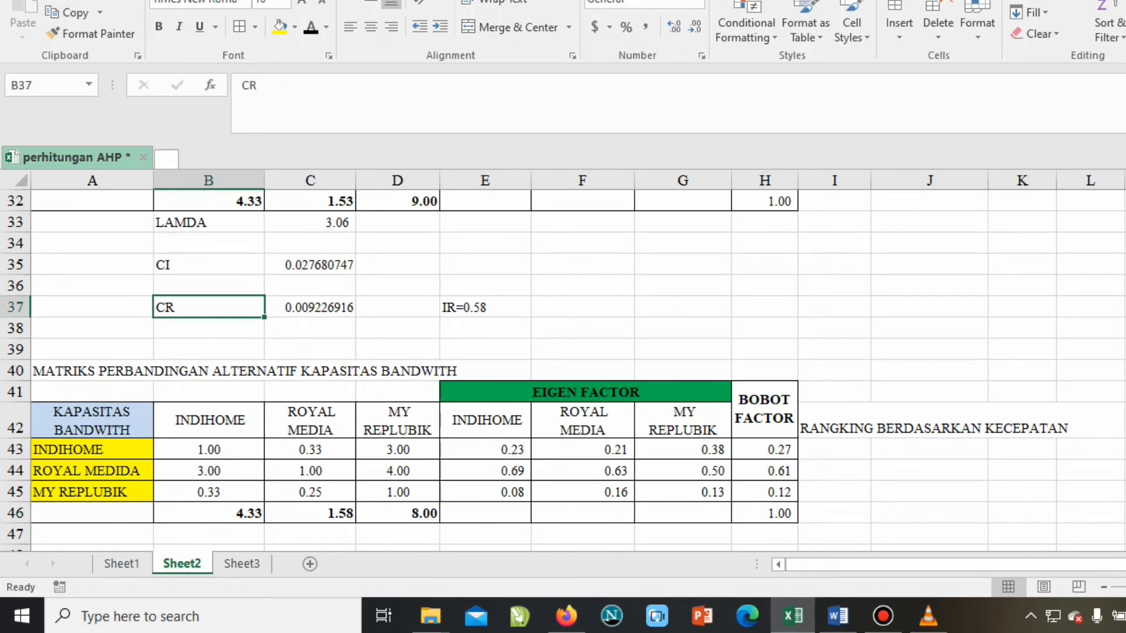
scroll(563, 369, "down", 2)
left_click_drag(208, 407, 398, 492)
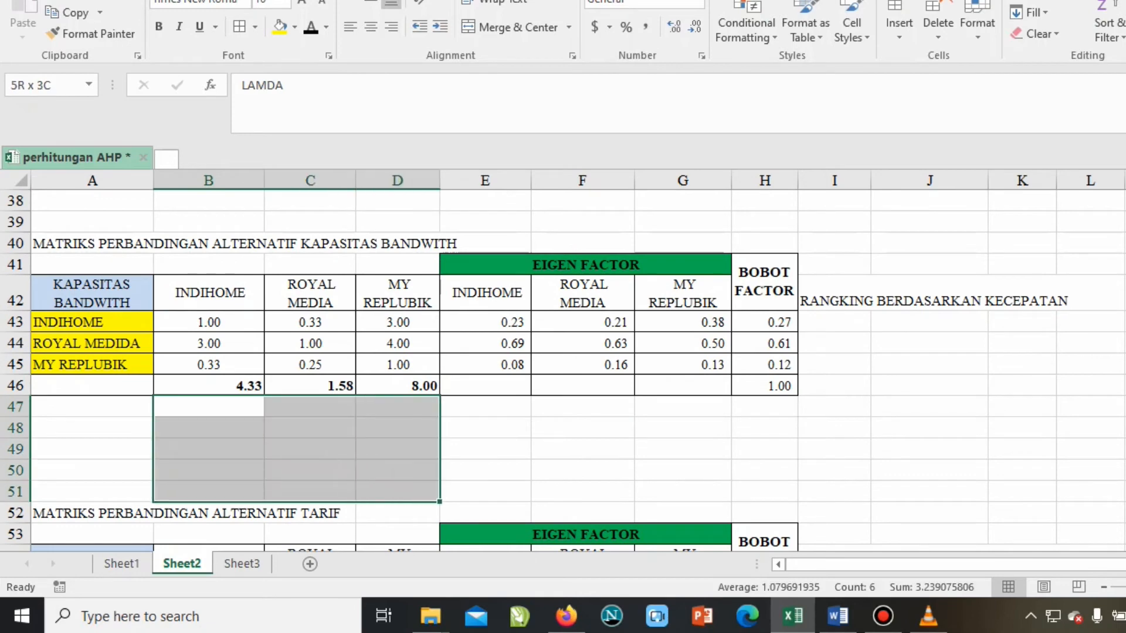
type("LAMDA\t3.10 CI\t0.050607287 CR\t0.087253944")
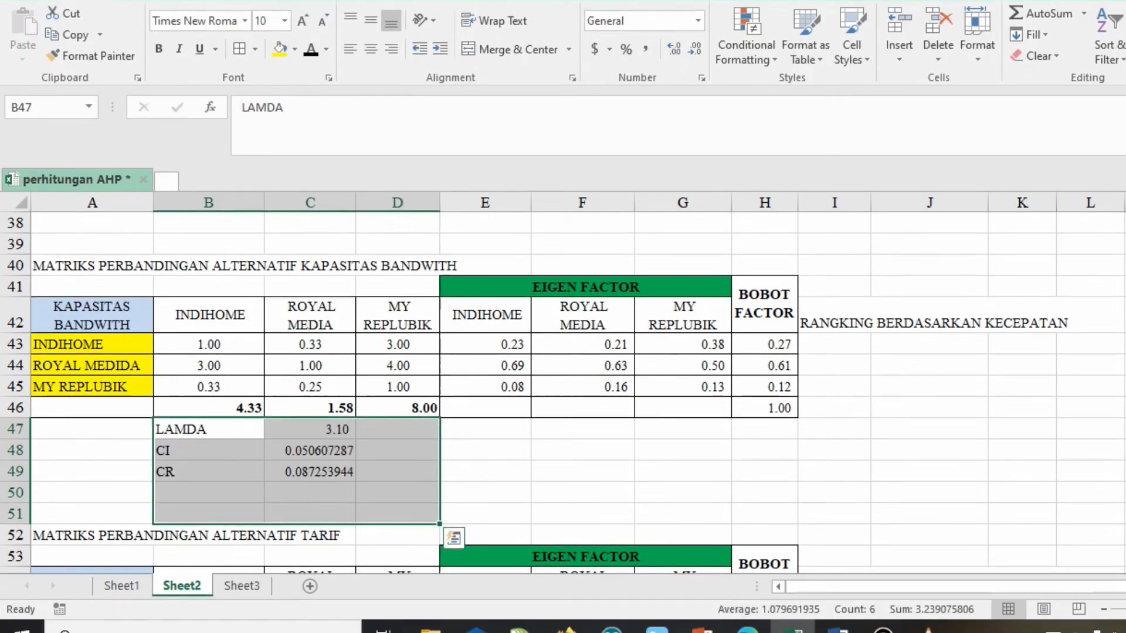
left_click(582, 472)
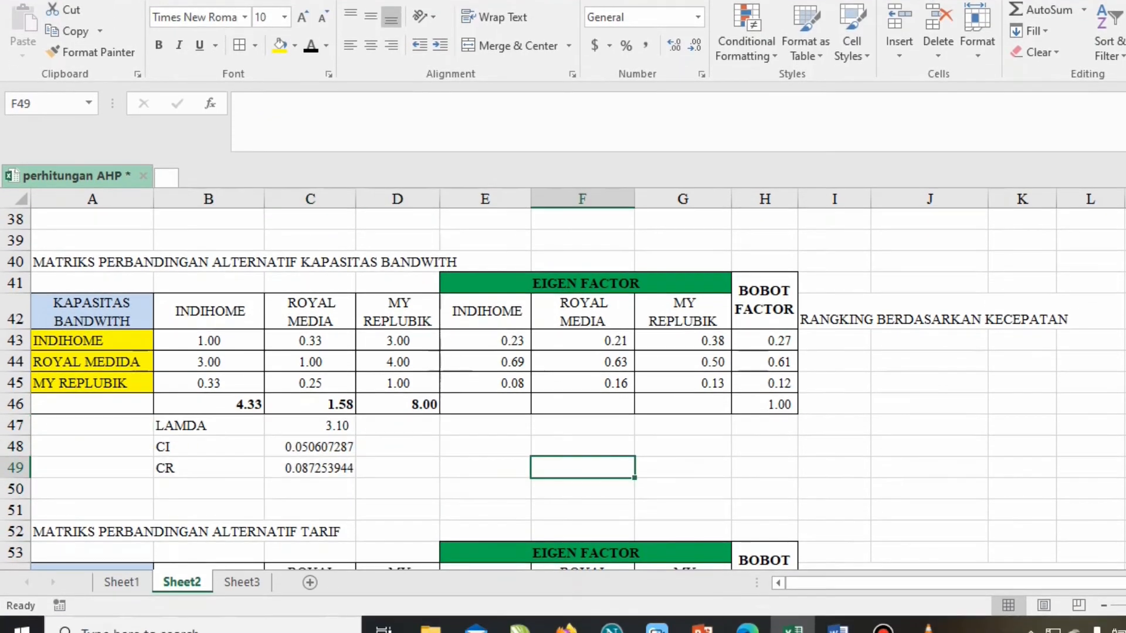
Examine the LAMDA formula in C47 and the column totals and factor weights it multiplies.
left_click(209, 425)
left_click(311, 425)
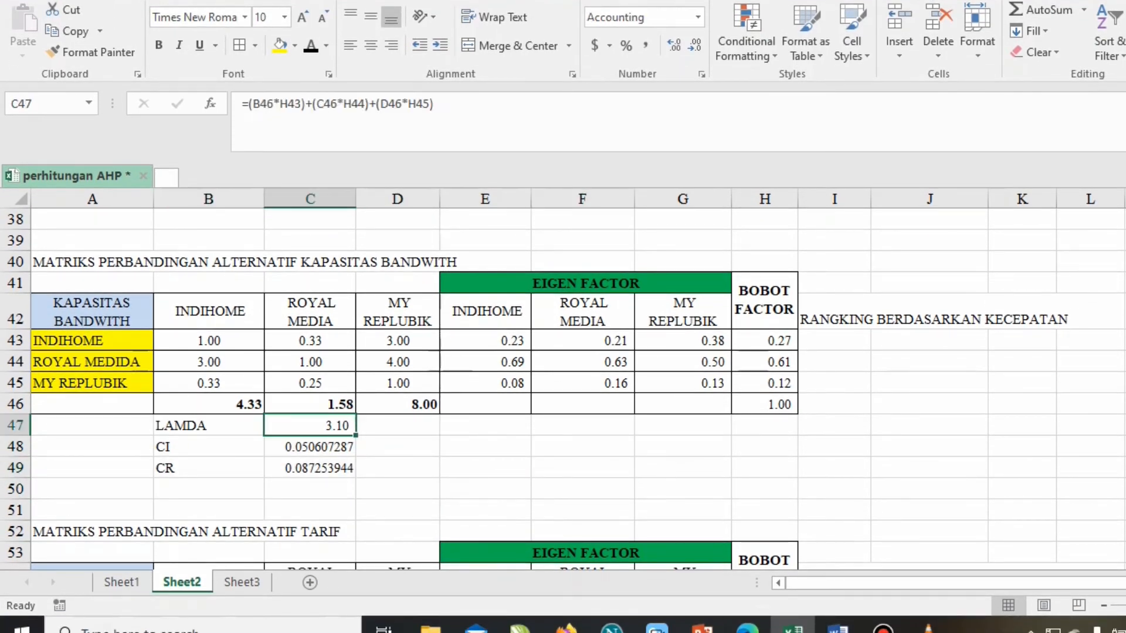
scroll(563, 387, "up", 1)
scroll(563, 387, "up", 1)
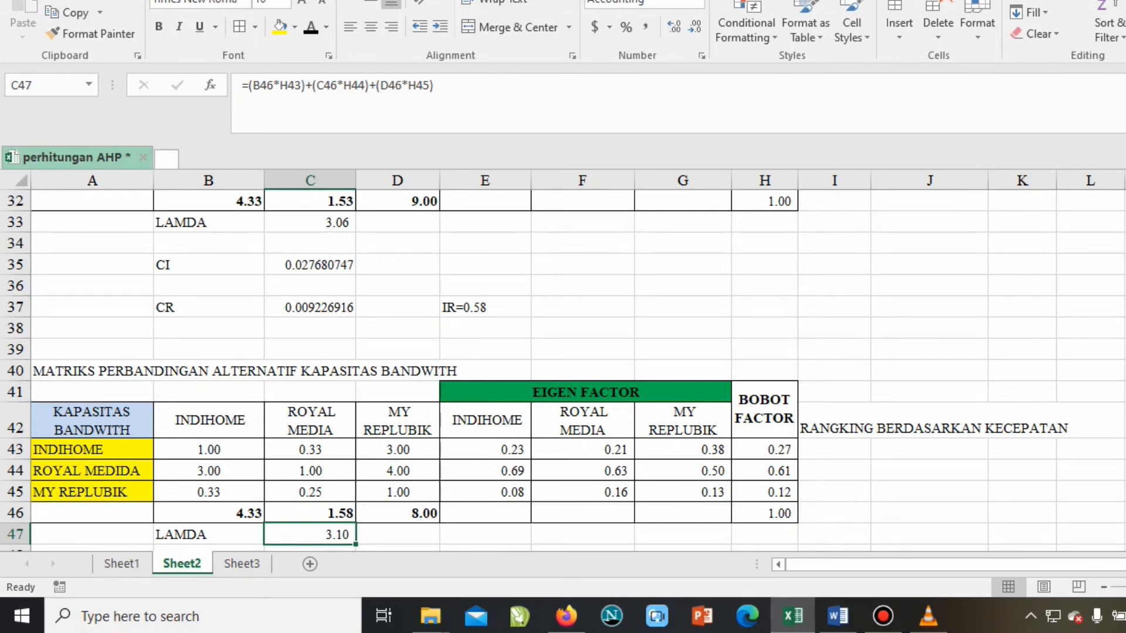
left_click(310, 513)
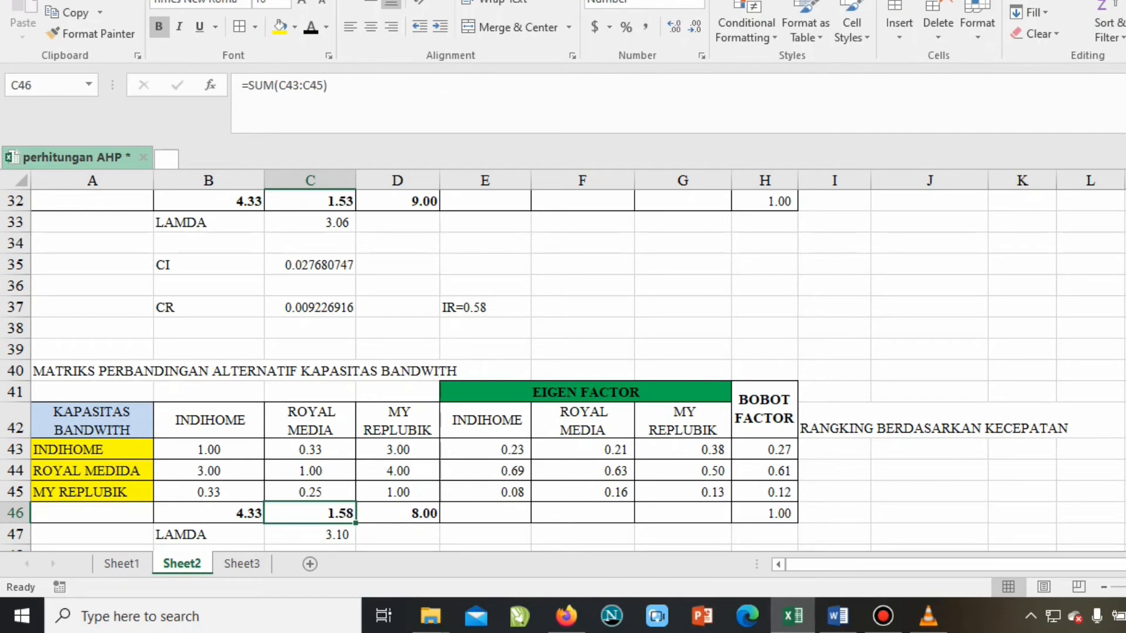
left_click(764, 471)
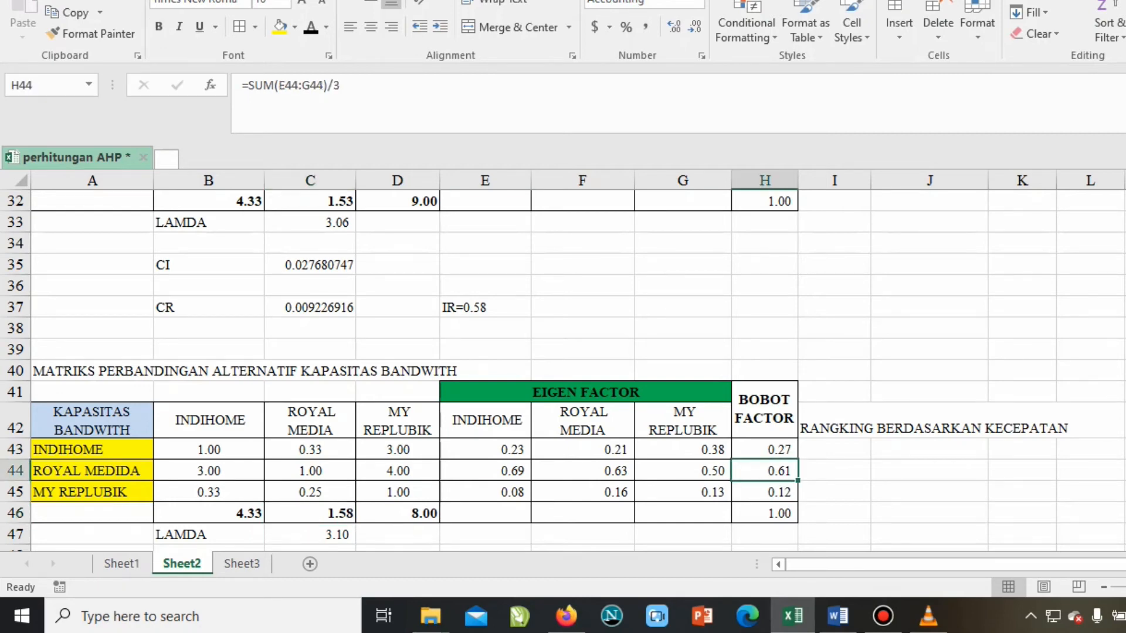
left_click(397, 513)
left_click(764, 492)
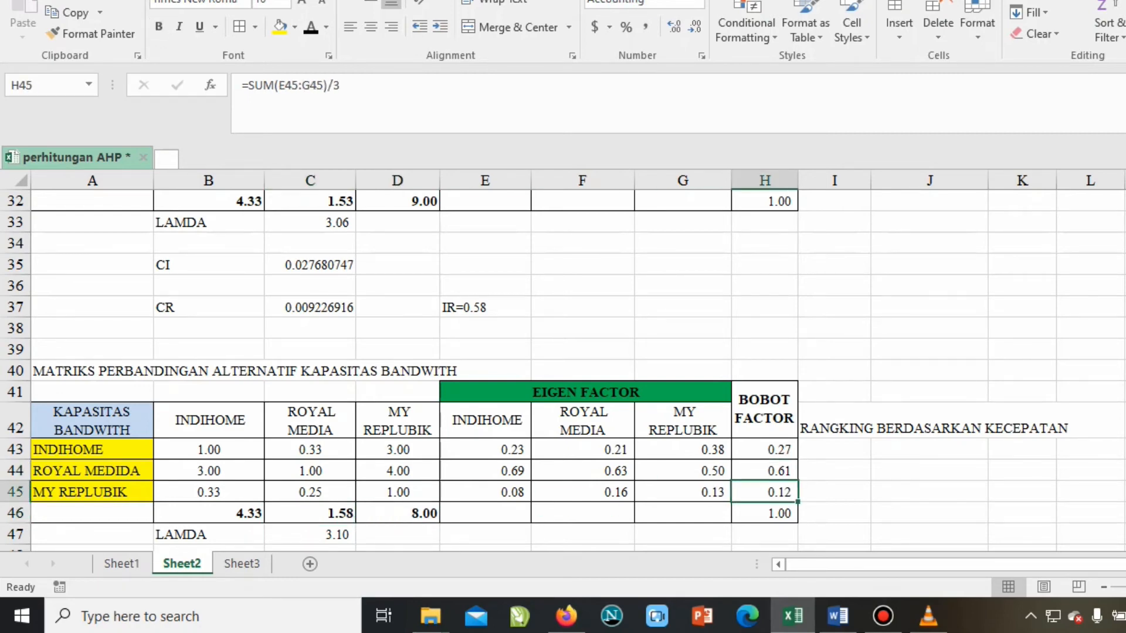
scroll(563, 370, "down", 2)
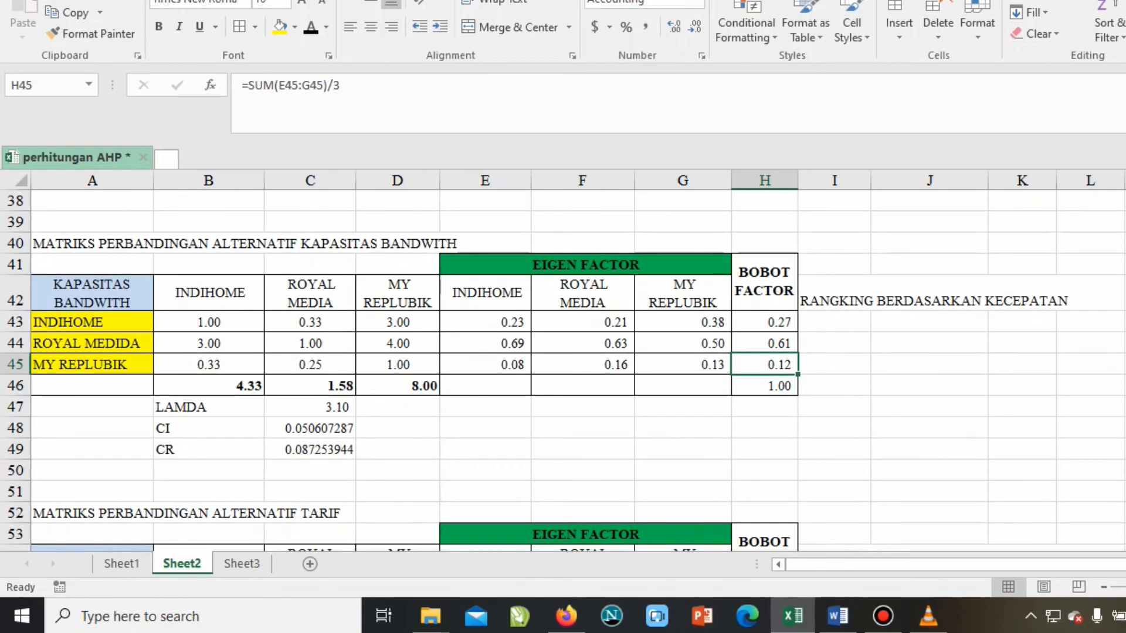
Try to re-enter the LAMDA formula in C47, starting with =(B46*H43)+(C46*H44), and undo the entry.
left_click(310, 407)
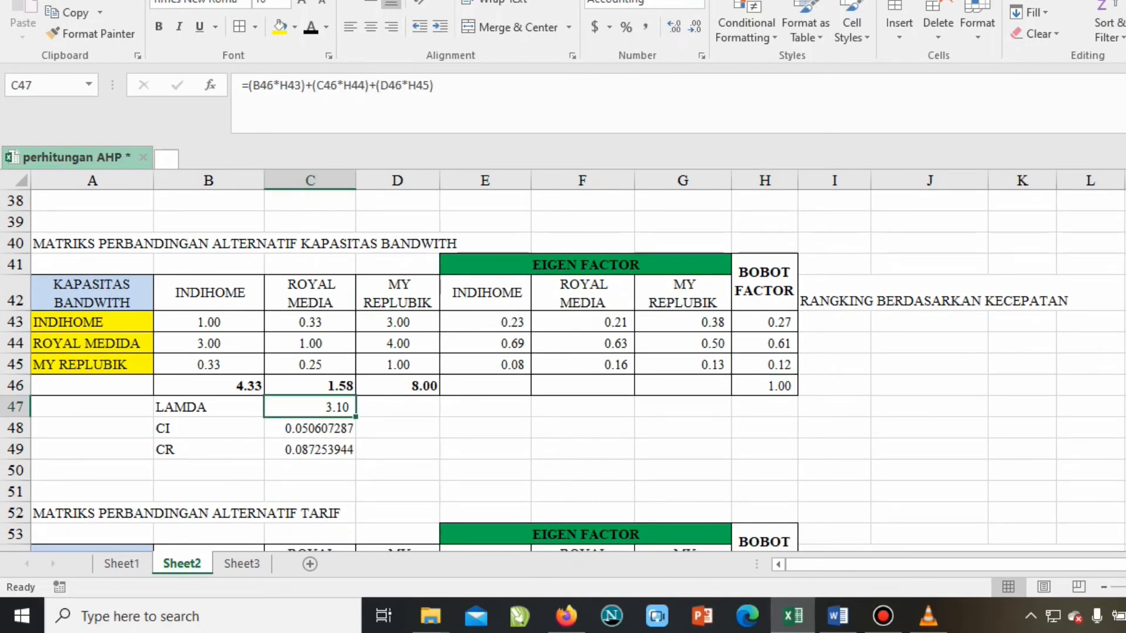
type("=(")
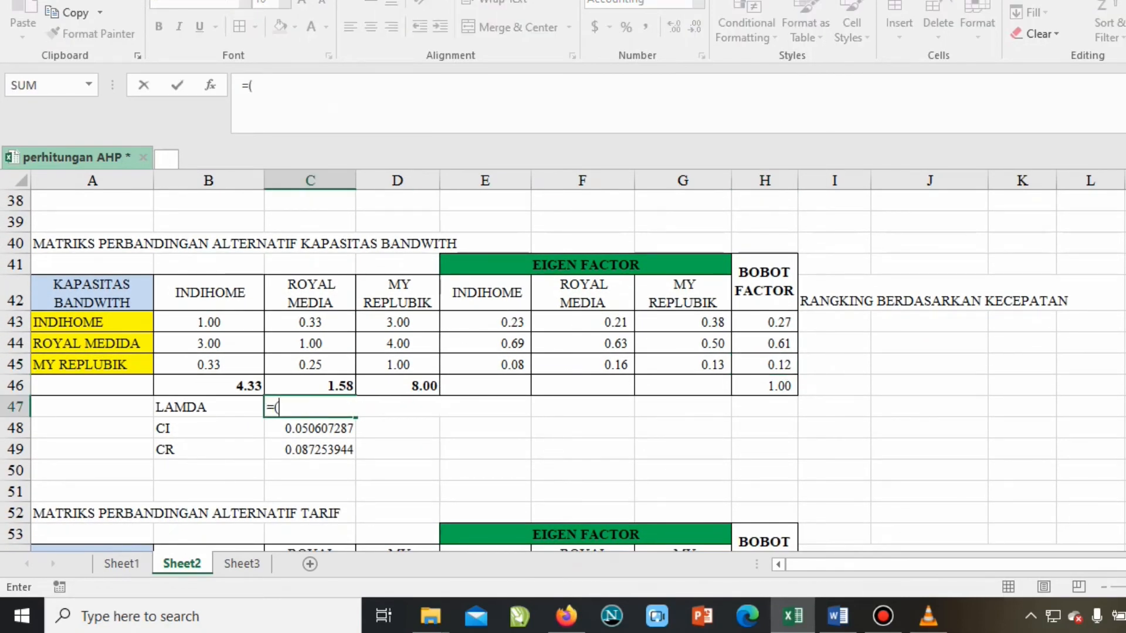
left_click(209, 386)
type("*")
left_click(765, 322)
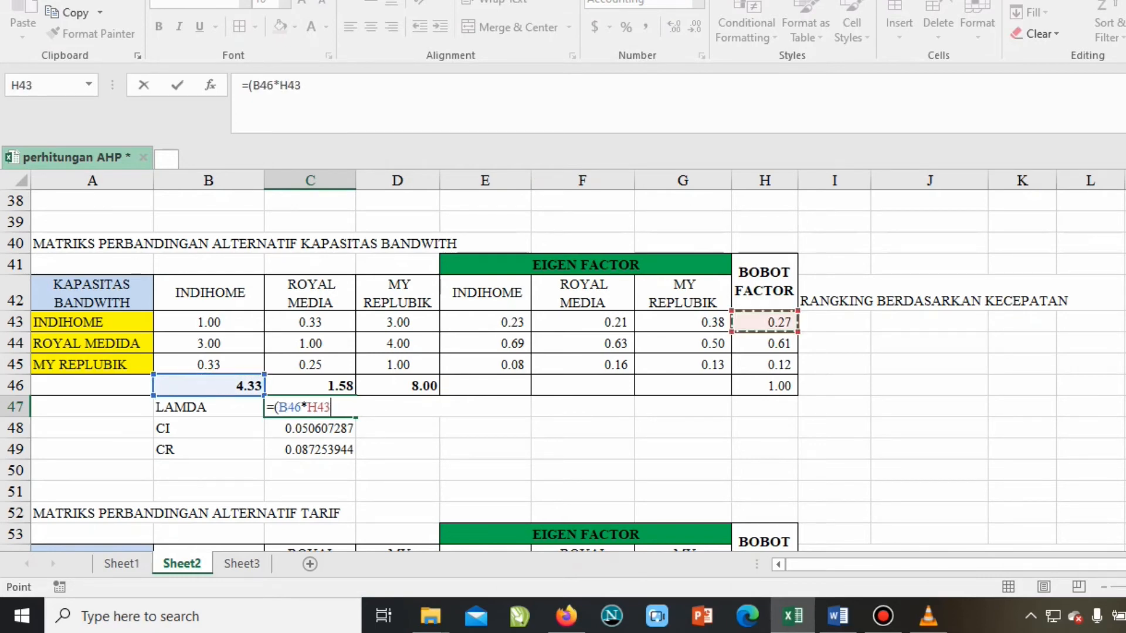
type(")+(")
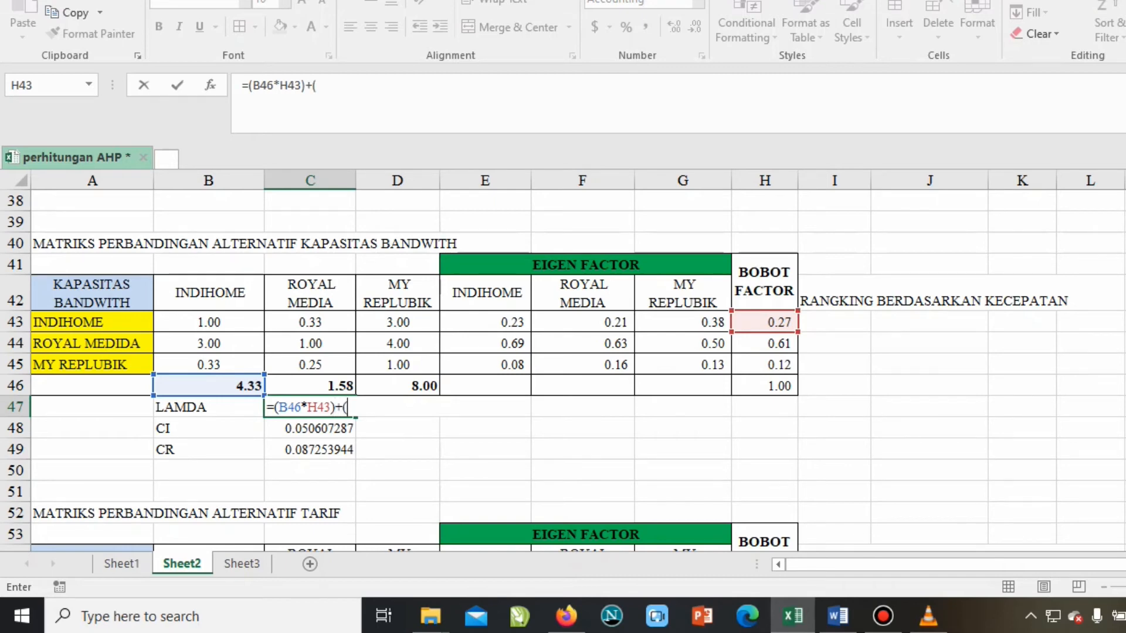
left_click(309, 386)
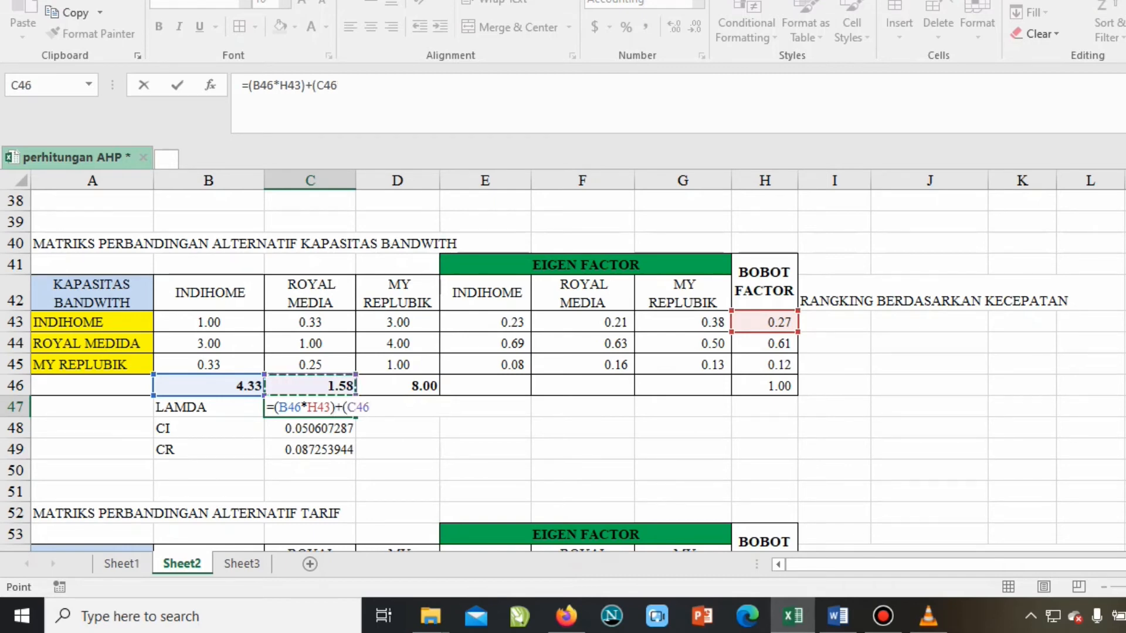
type("*")
left_click(765, 344)
type(")")
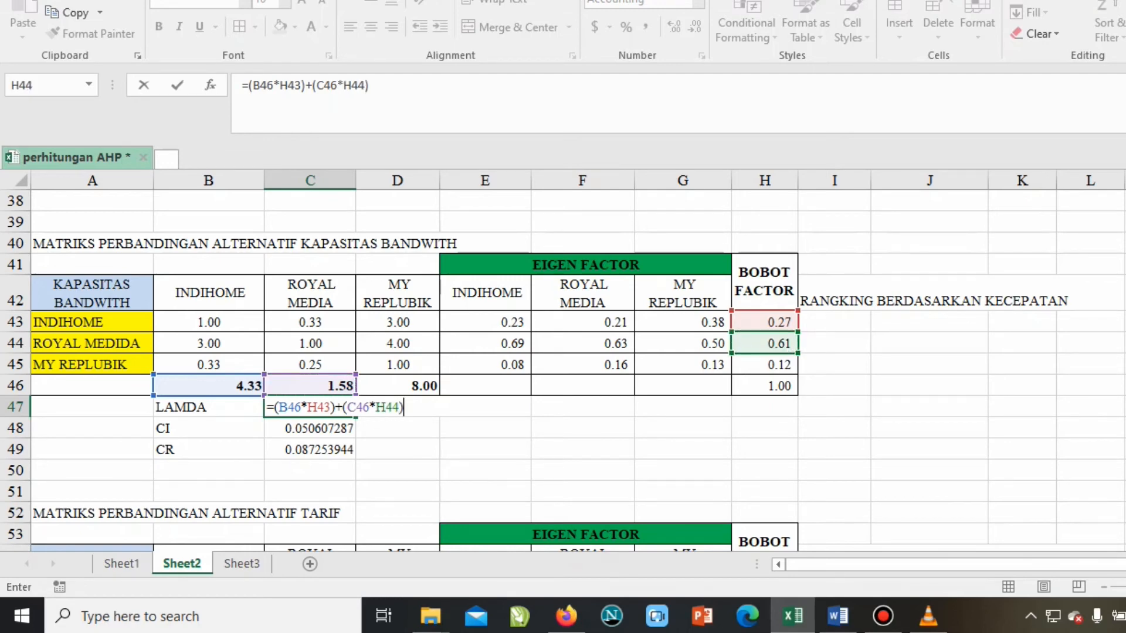
key("F9")
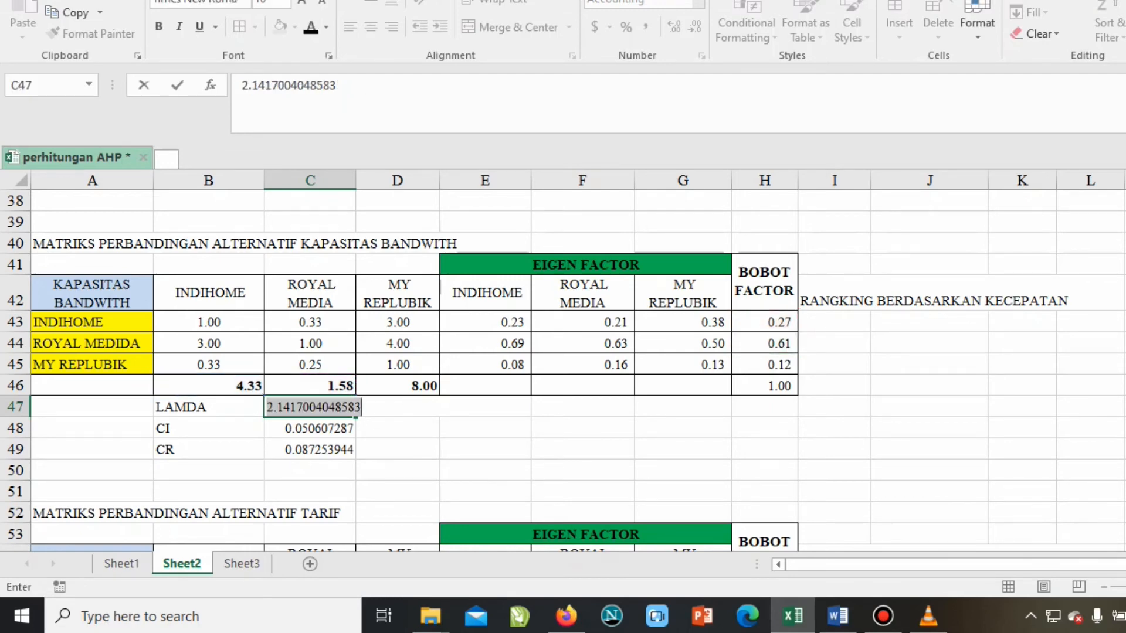
key("Right")
key("Left")
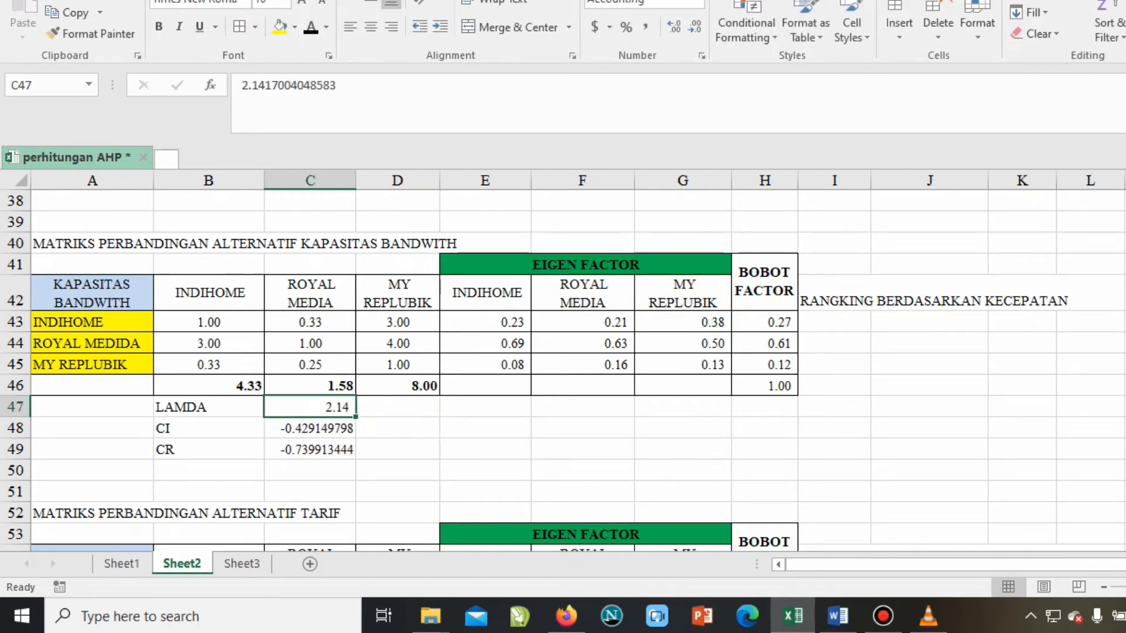
key("ctrl+z")
Enter the LAMDA formula =(B46*H43)+(C46*H44)+(D46*H45) in C47, multiplying each column total by its factor weight.
type("=(")
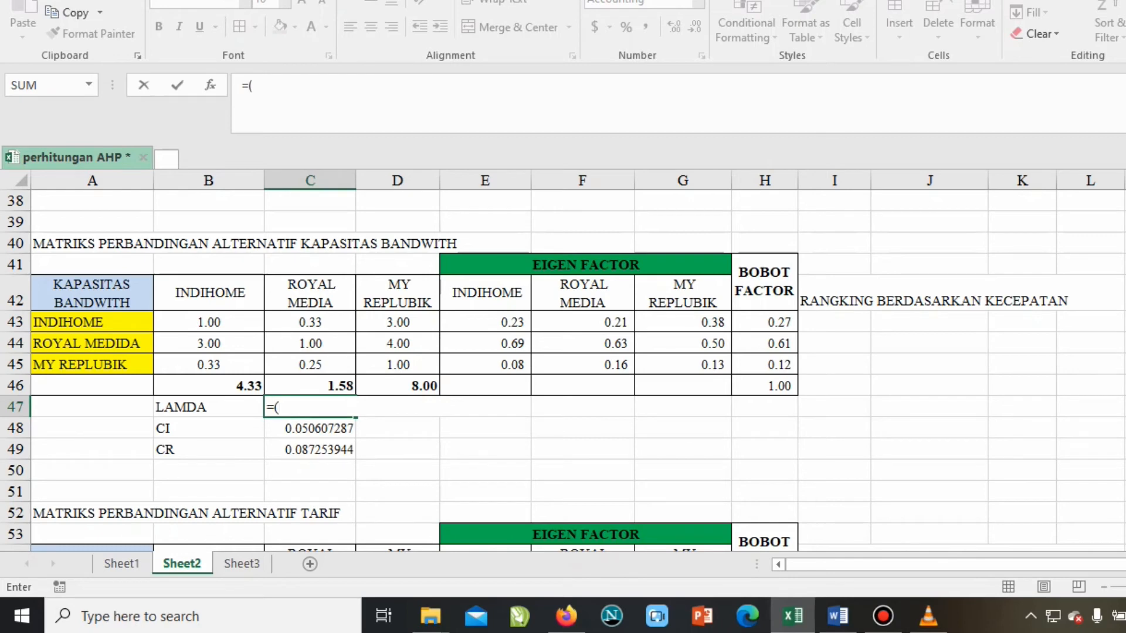
left_click(208, 386)
type("*")
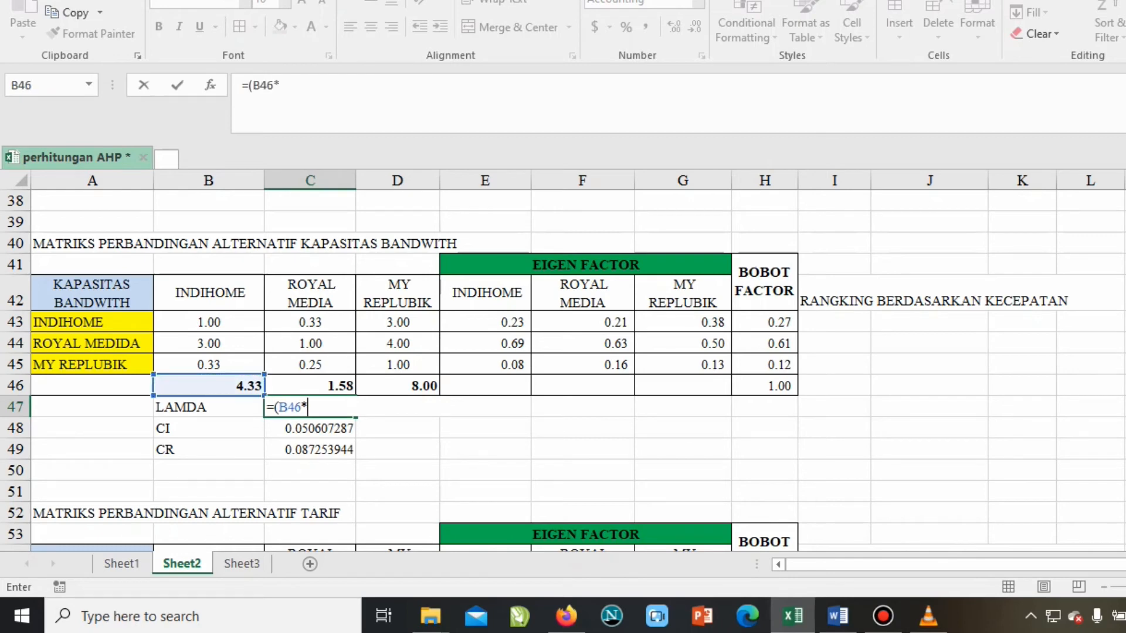
left_click(764, 322)
type(")+(")
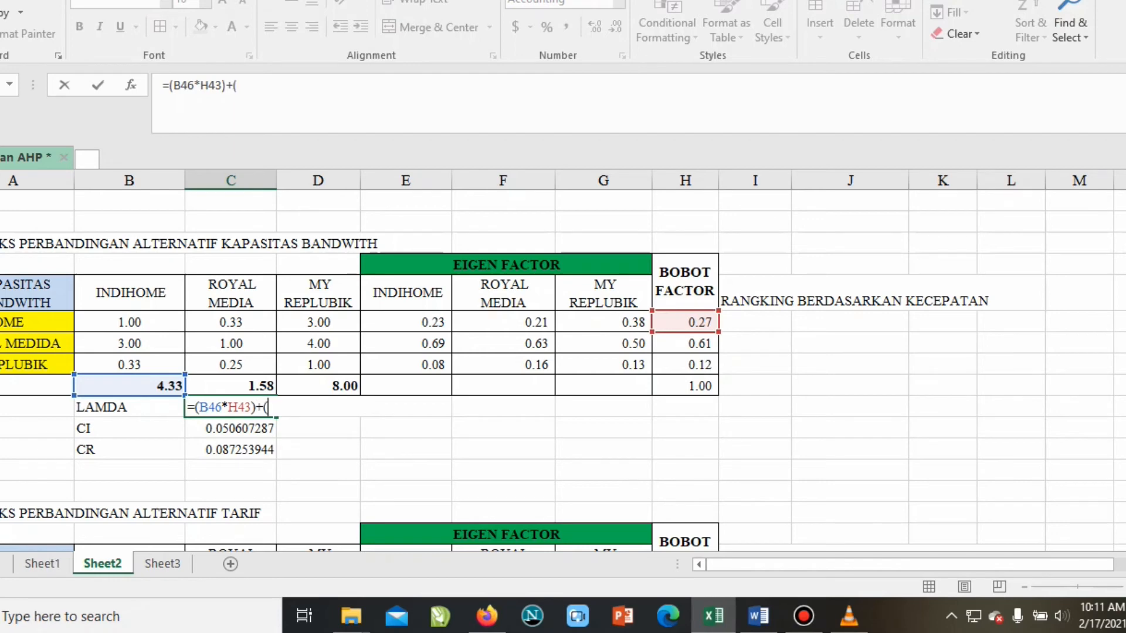
key("Up")
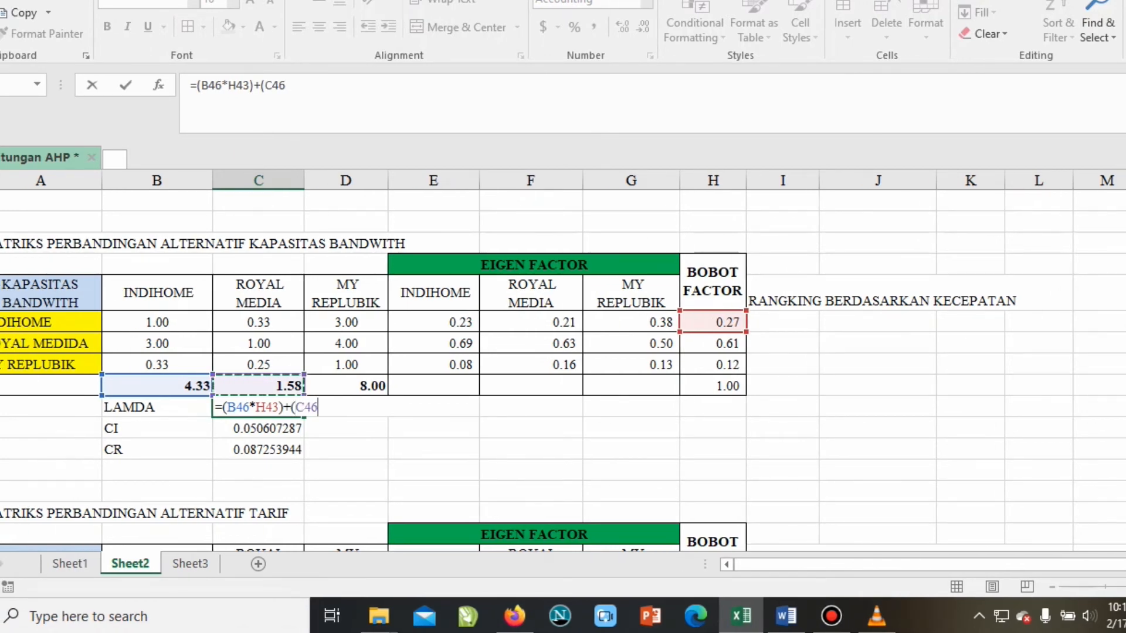
type("*")
left_click(714, 344)
type(")")
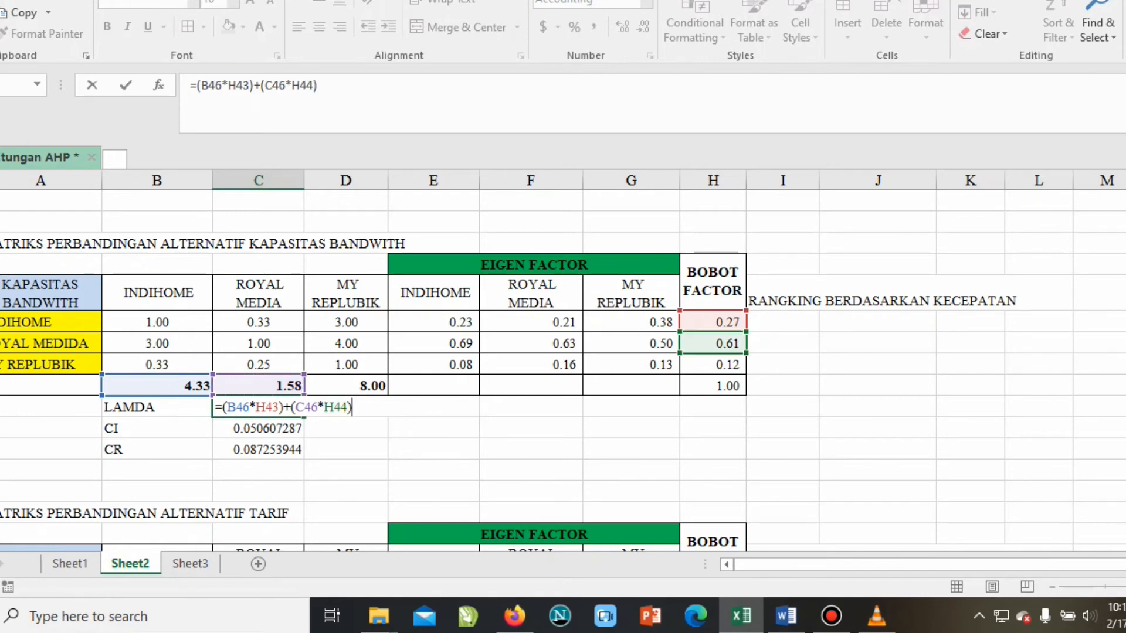
type("+(")
left_click(346, 386)
type("*")
left_click(713, 365)
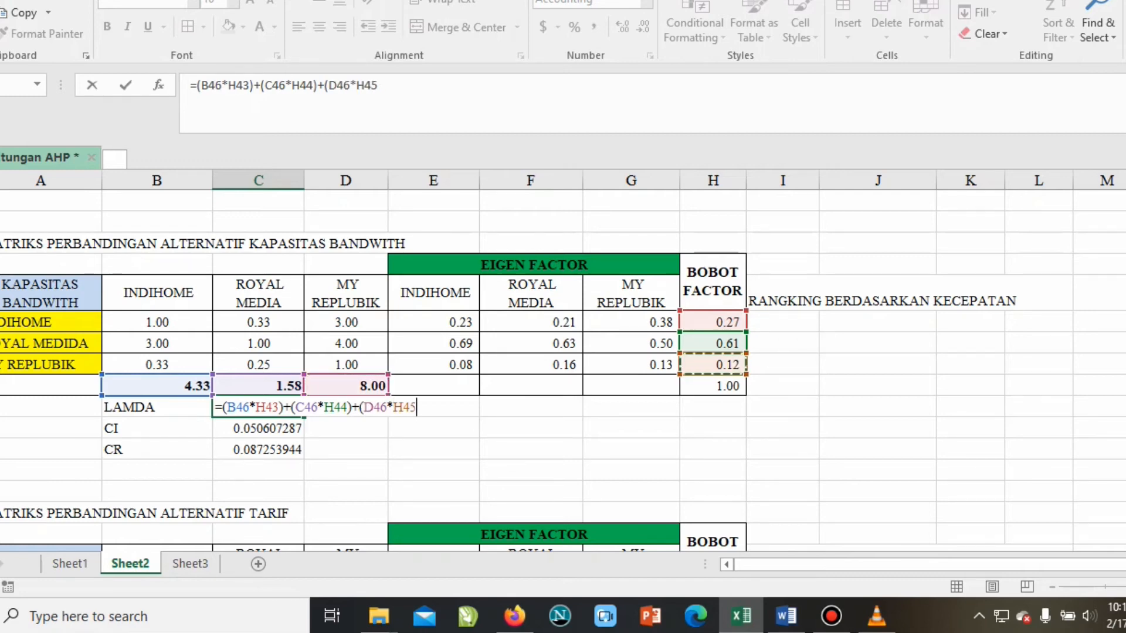
type(")")
key("Return")
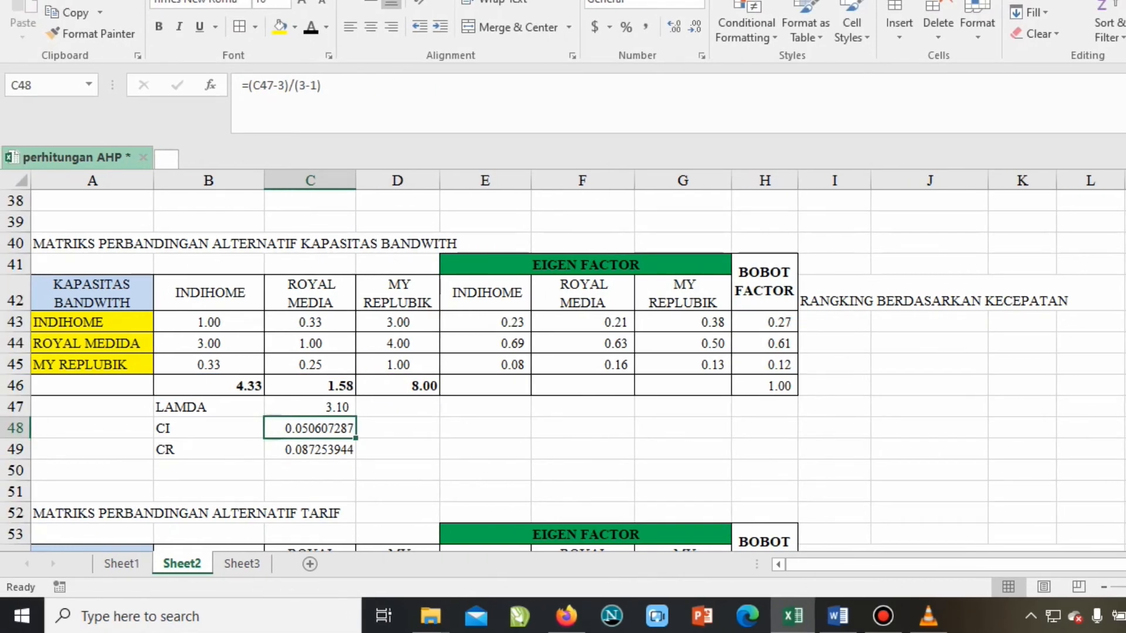
key("shift+Down")
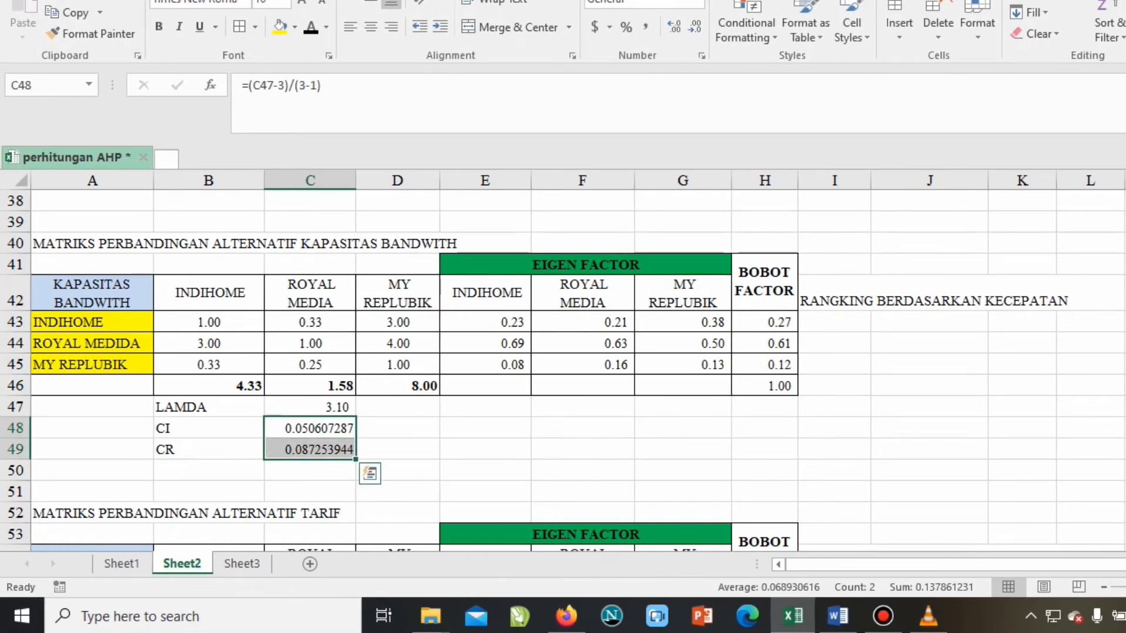
key("Right")
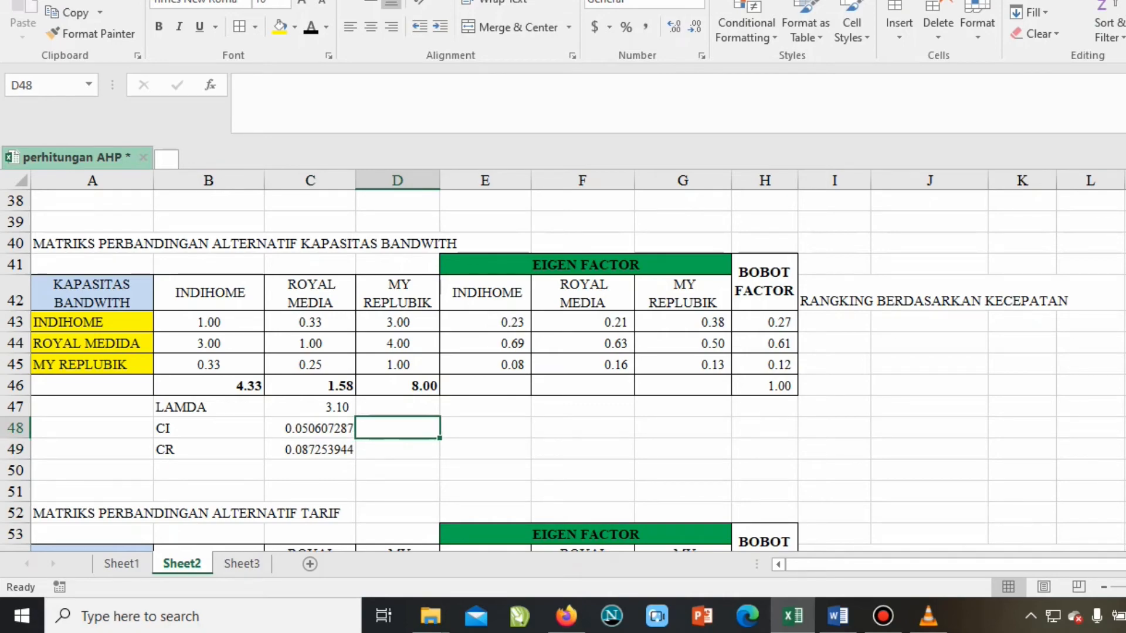
left_click(311, 429)
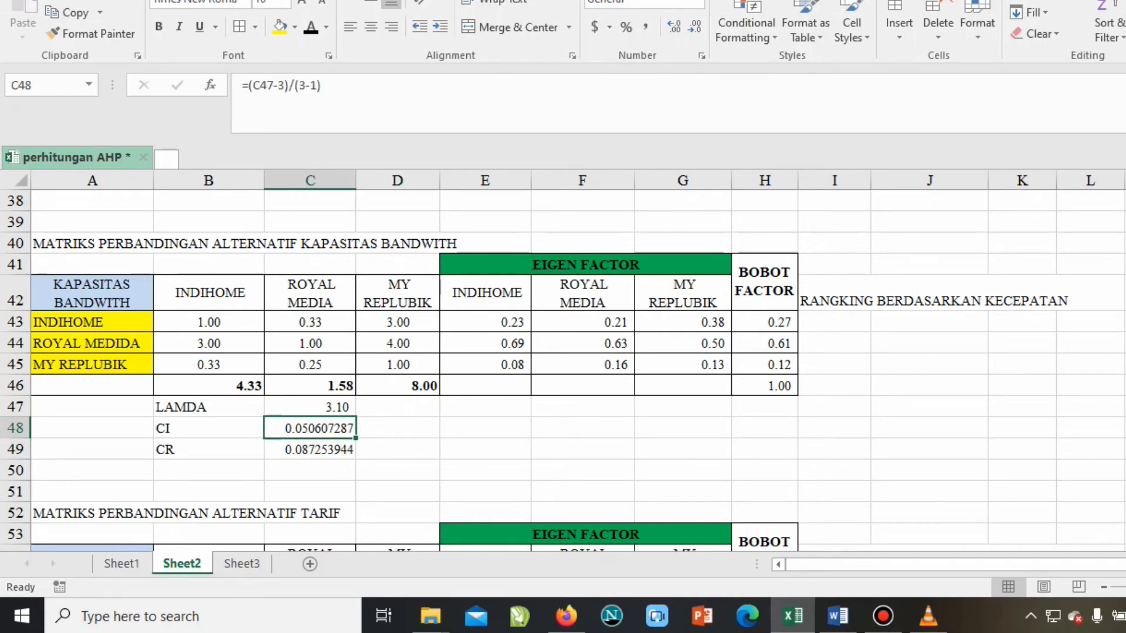
Enlarge the CI formula note in B15 to font size 18.
scroll(563, 370, "up", 8)
scroll(563, 370, "up", 1)
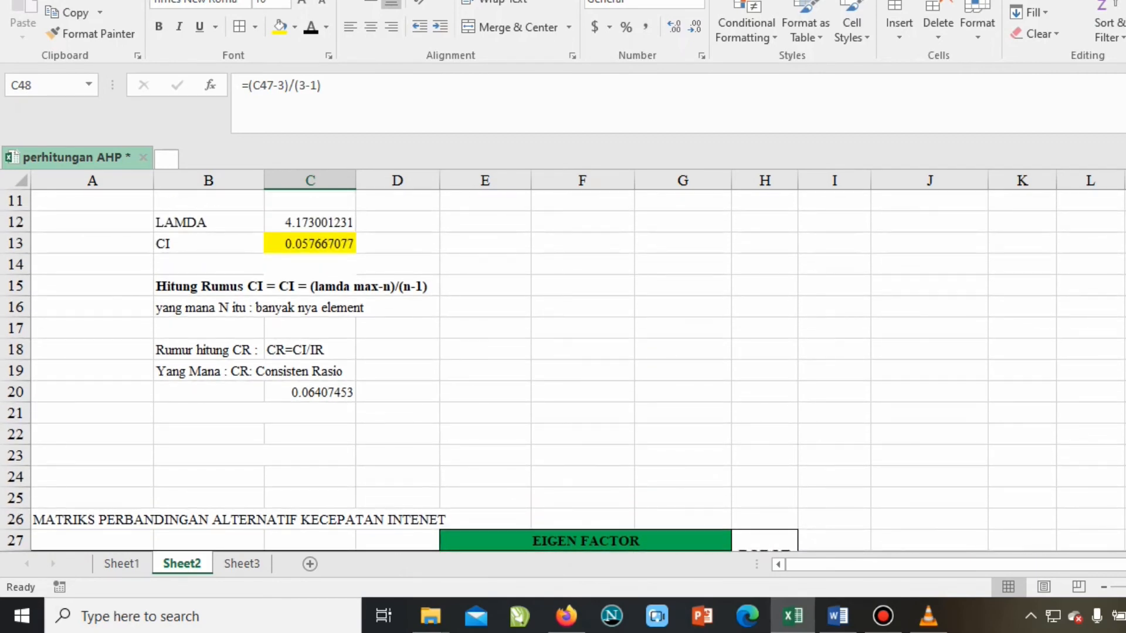
left_click(208, 286)
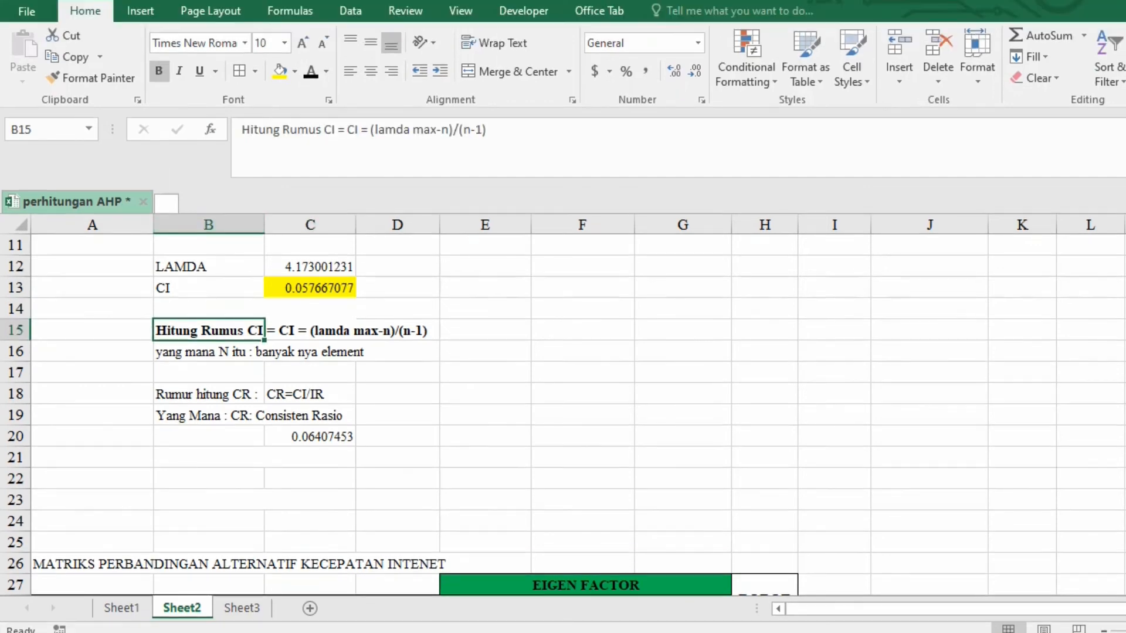
left_click(285, 42)
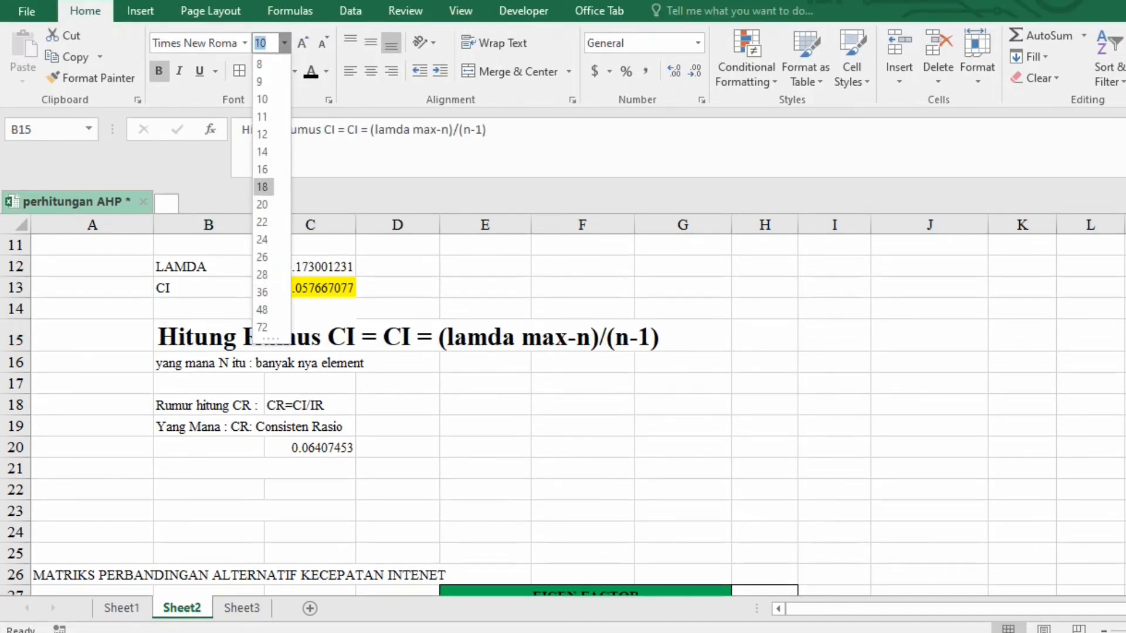
left_click(262, 187)
Make the CR formula note in B18:C18 bold and set its font size to 16.
left_click(309, 405)
left_click_drag(208, 405, 317, 406)
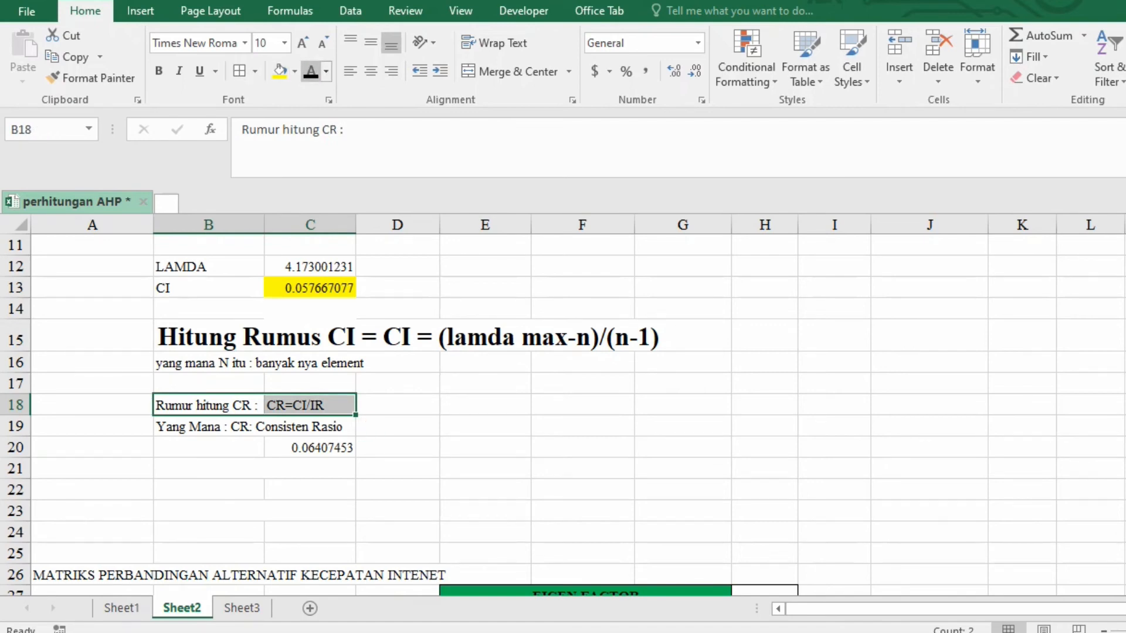
left_click(159, 71)
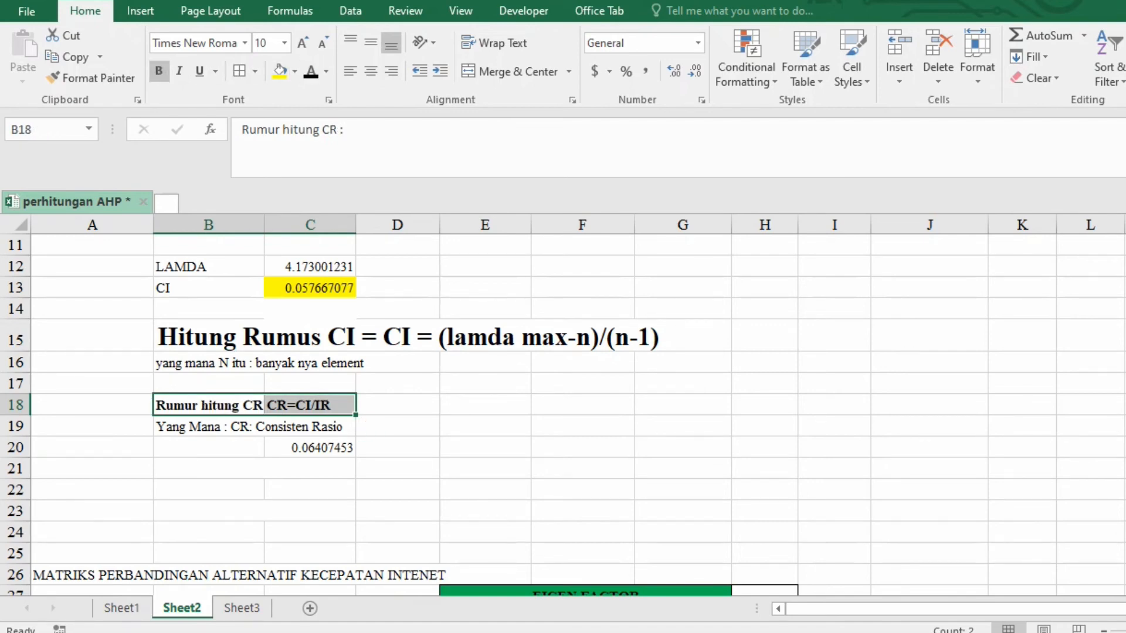
left_click(285, 43)
left_click(262, 170)
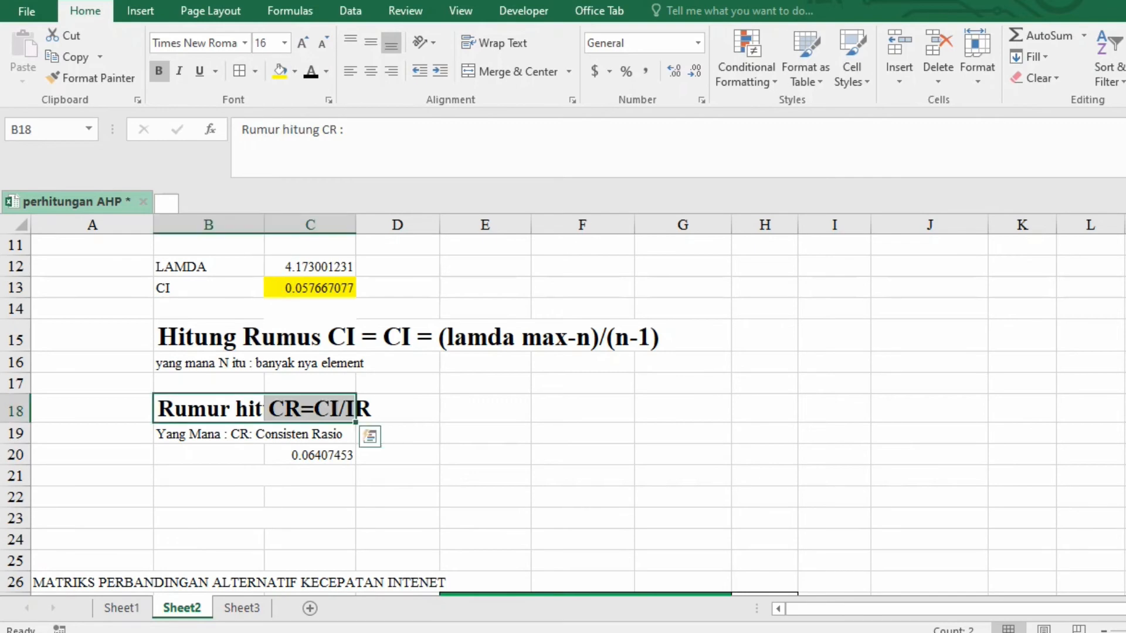
left_click(485, 362)
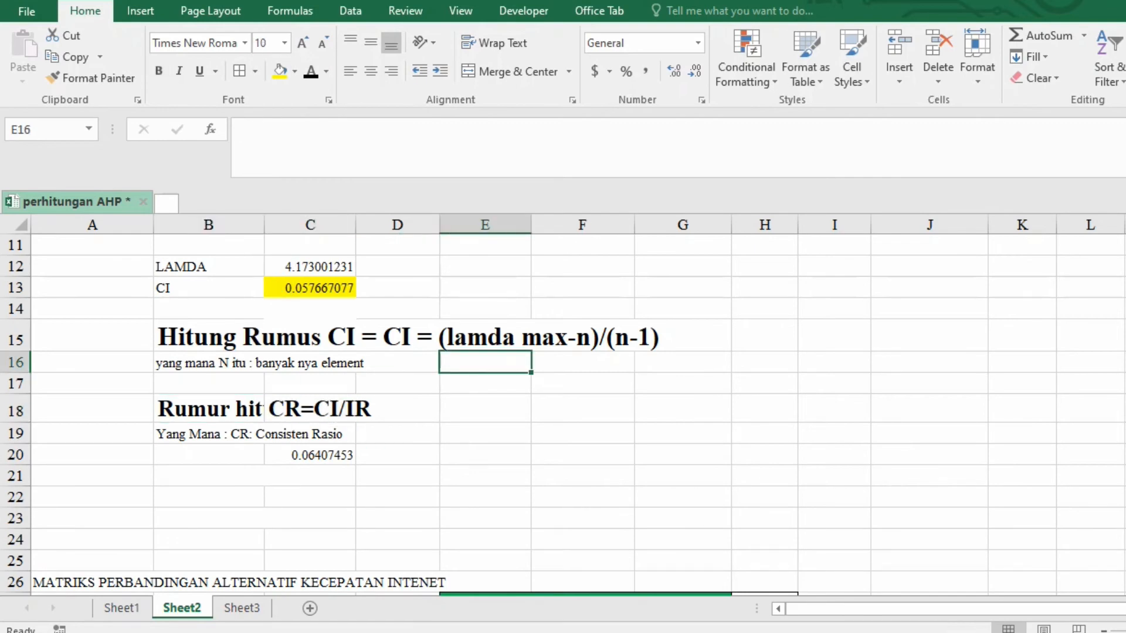
Re-enter the internet speed matrix's CI formula in C35 as =(C33-3)/(3-1), based on its LAMDA value.
scroll(563, 411, "down", 7)
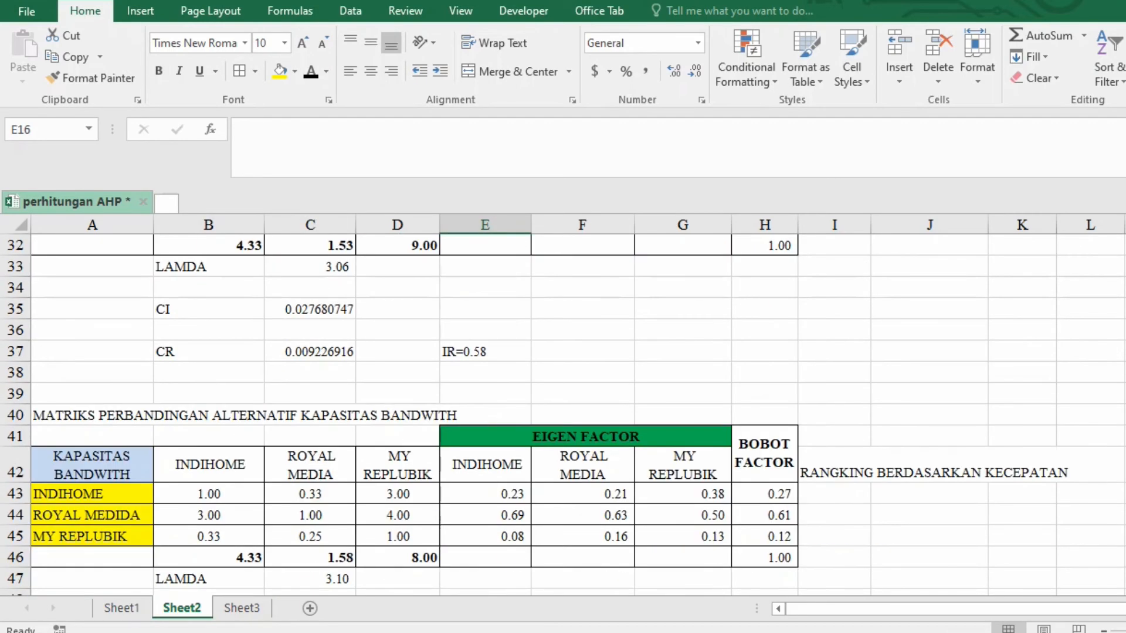
scroll(563, 411, "up", 1)
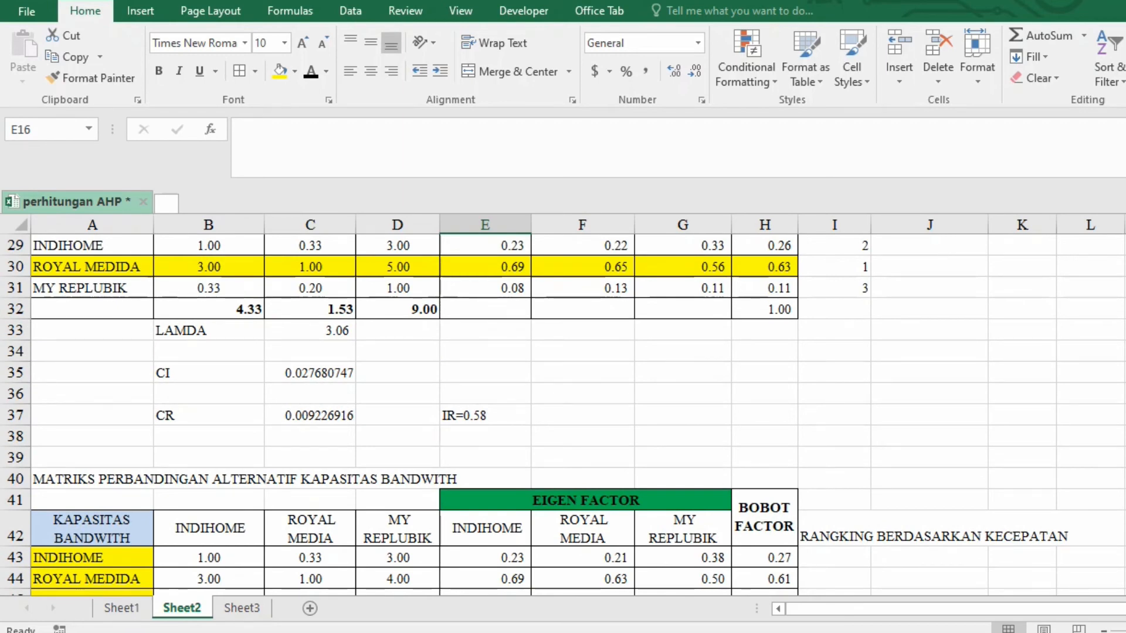
scroll(563, 410, "up", 2)
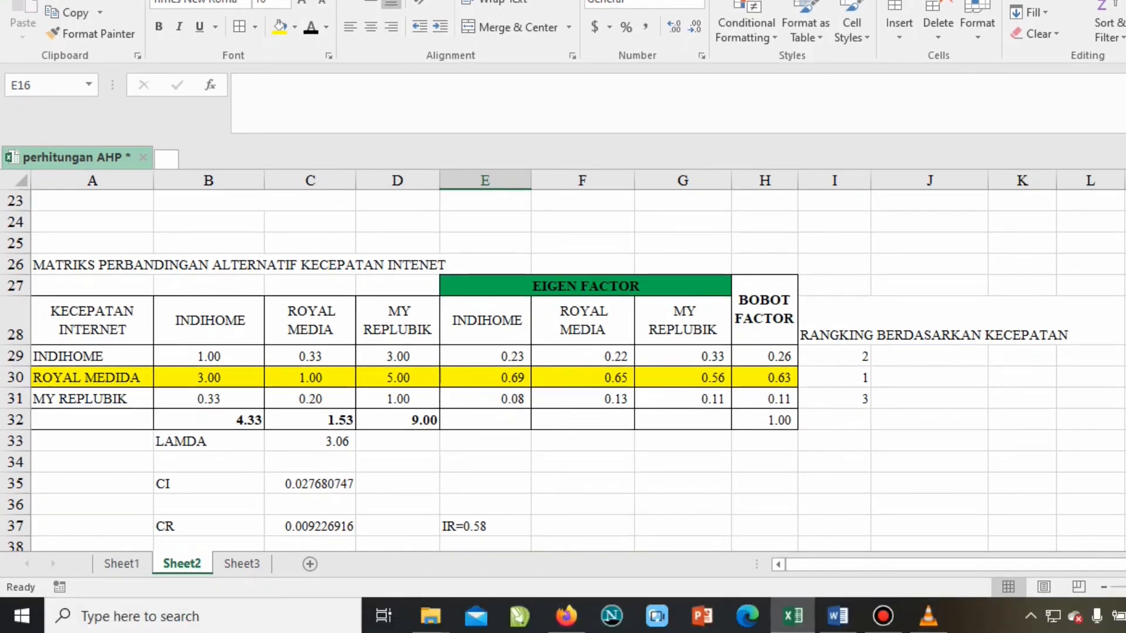
left_click(93, 378)
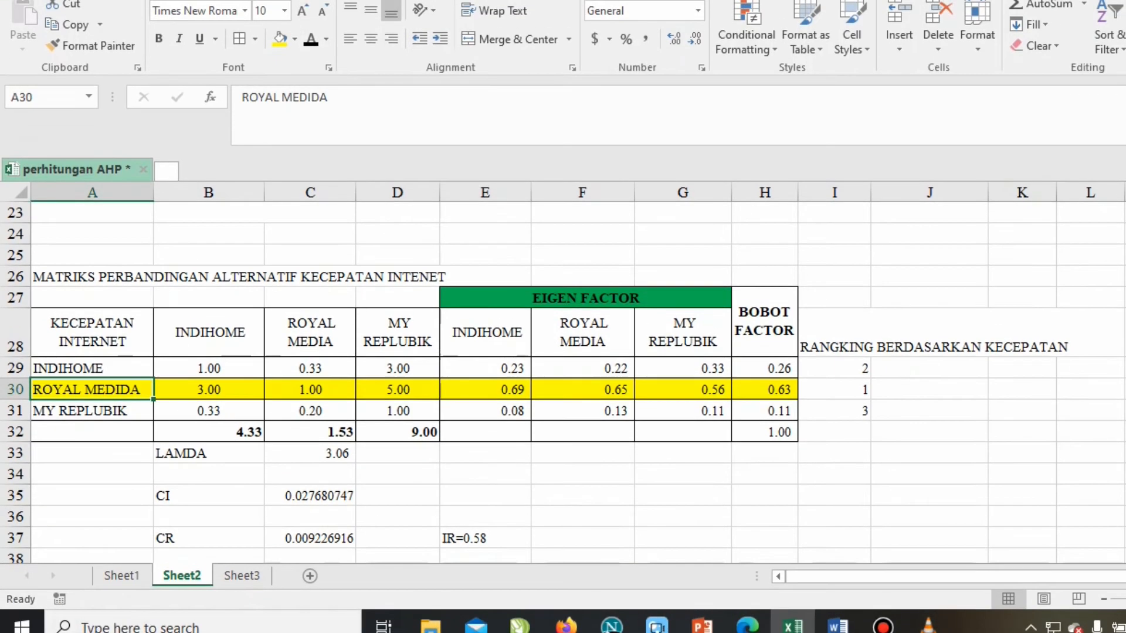
left_click(310, 484)
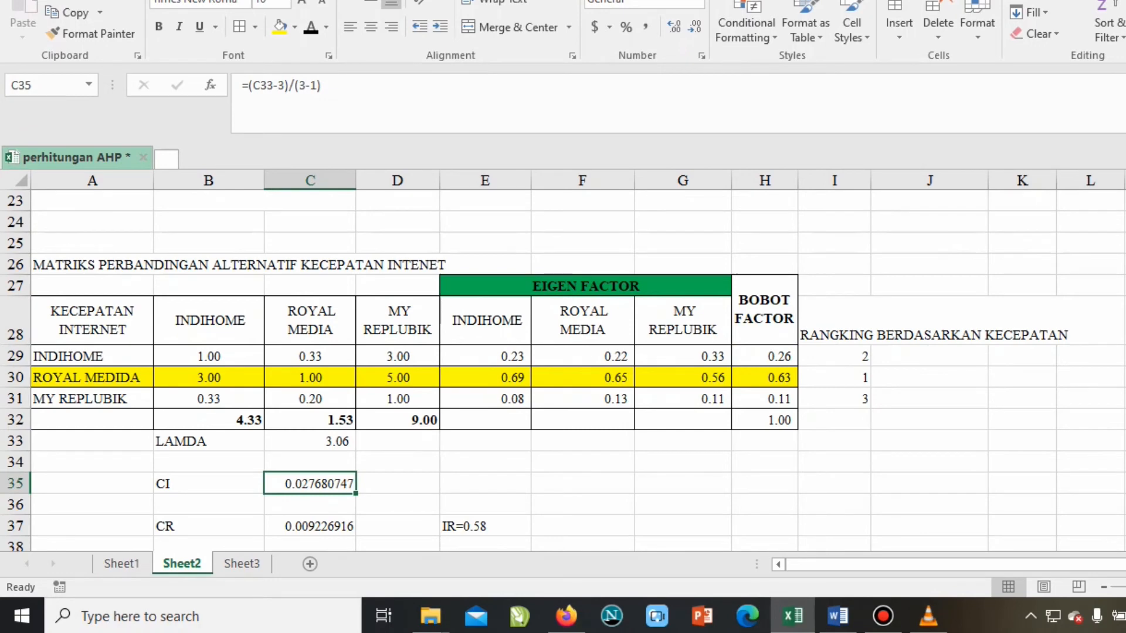
type("=")
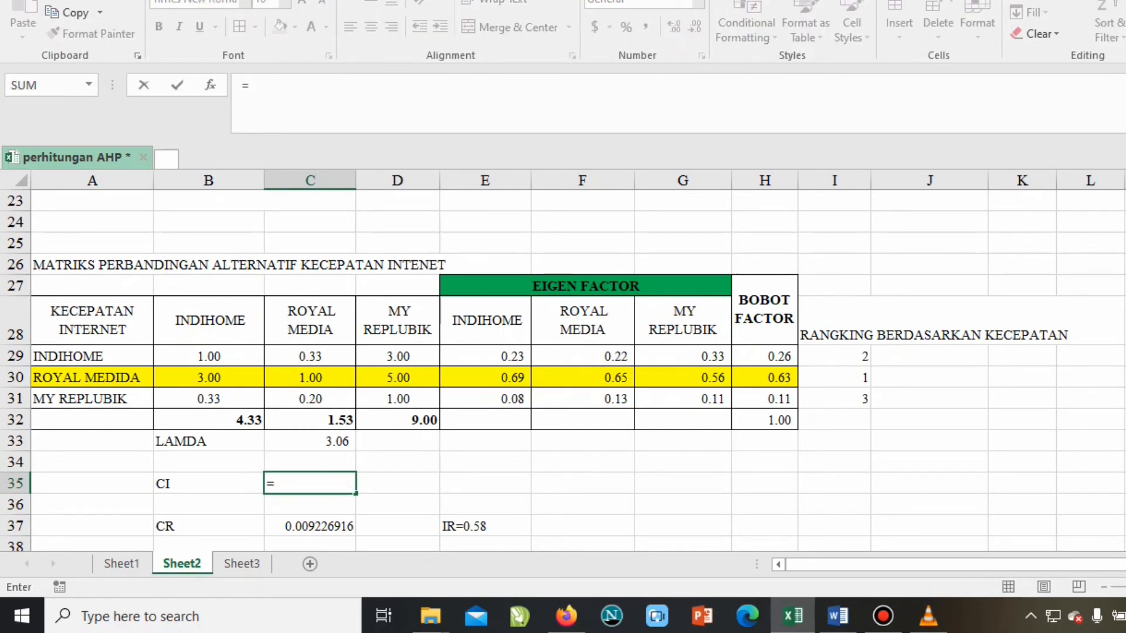
type("(")
left_click(310, 442)
type("-")
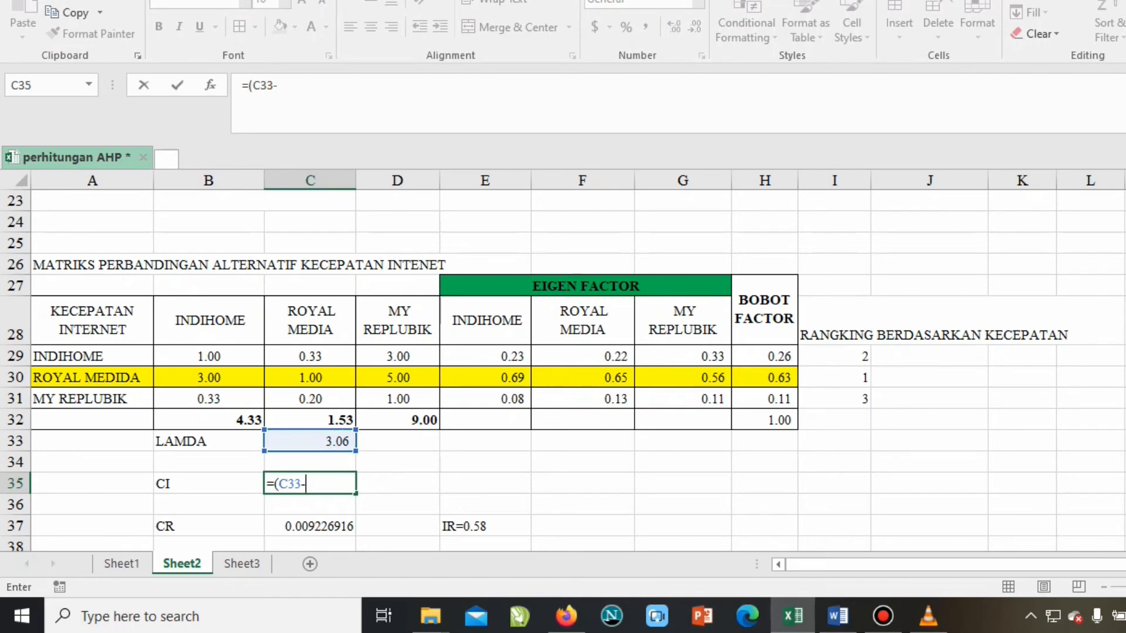
type("3)/(3-1)")
key("Return")
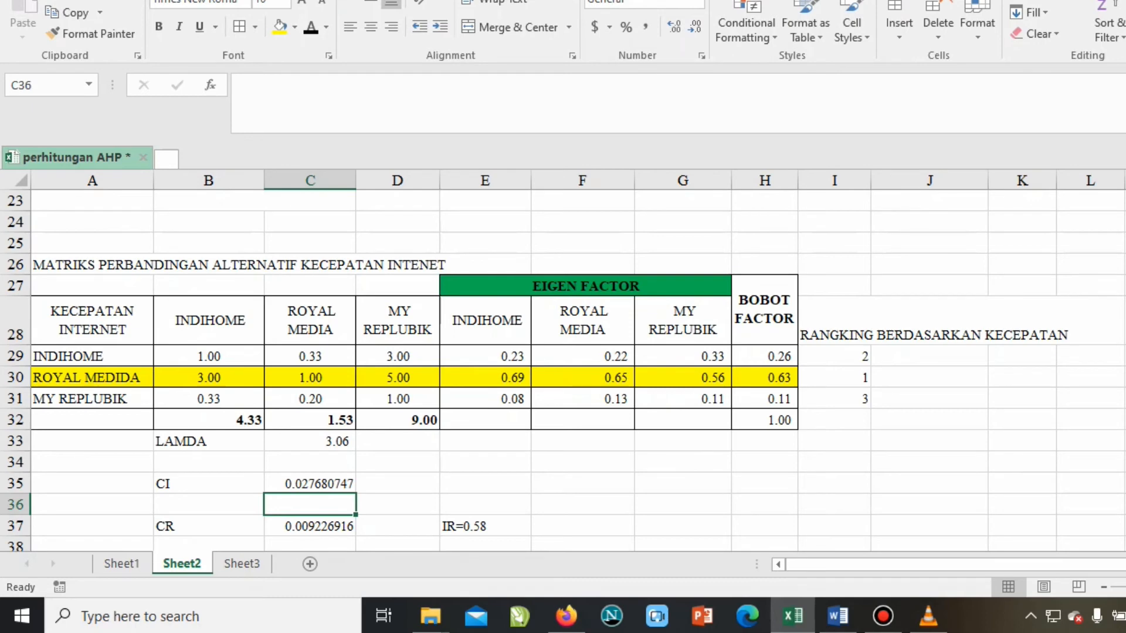
Review the CI and CR formula notes and Sheet1's random index table for N = 3, and return to the bandwidth matrix on Sheet2.
left_click(310, 484)
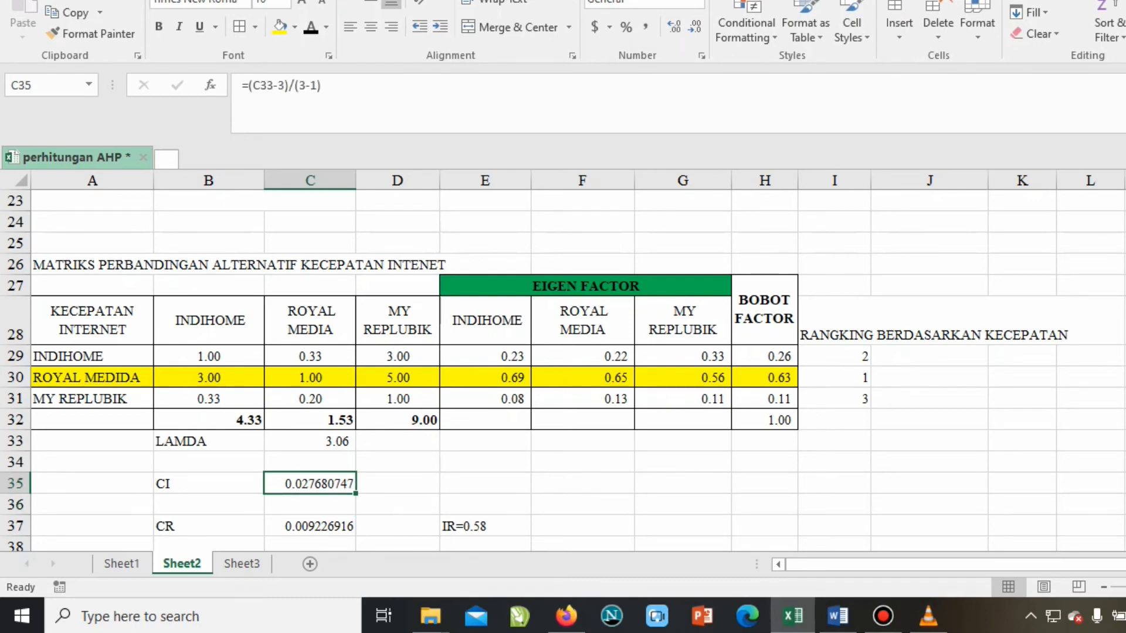
scroll(563, 363, "down", 1)
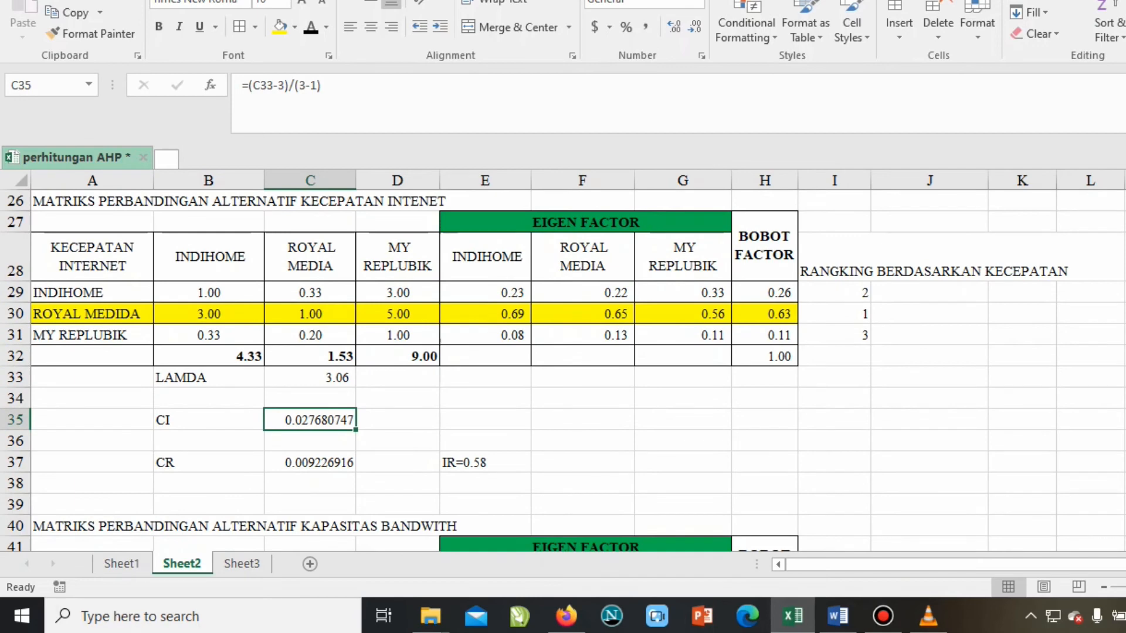
scroll(563, 364, "up", 5)
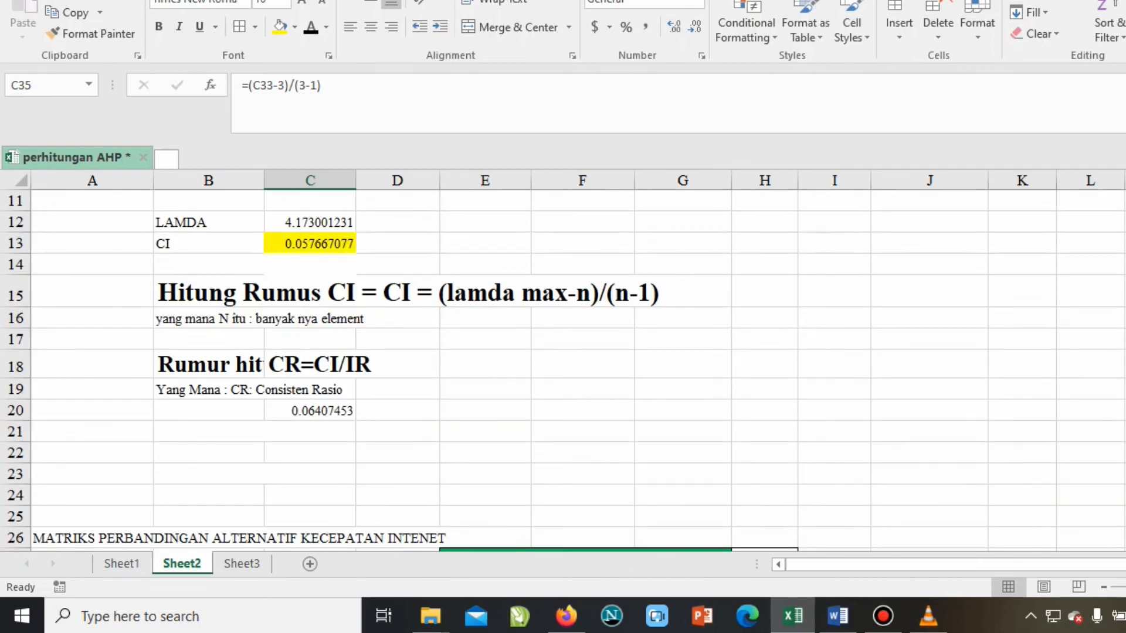
scroll(563, 370, "down", 7)
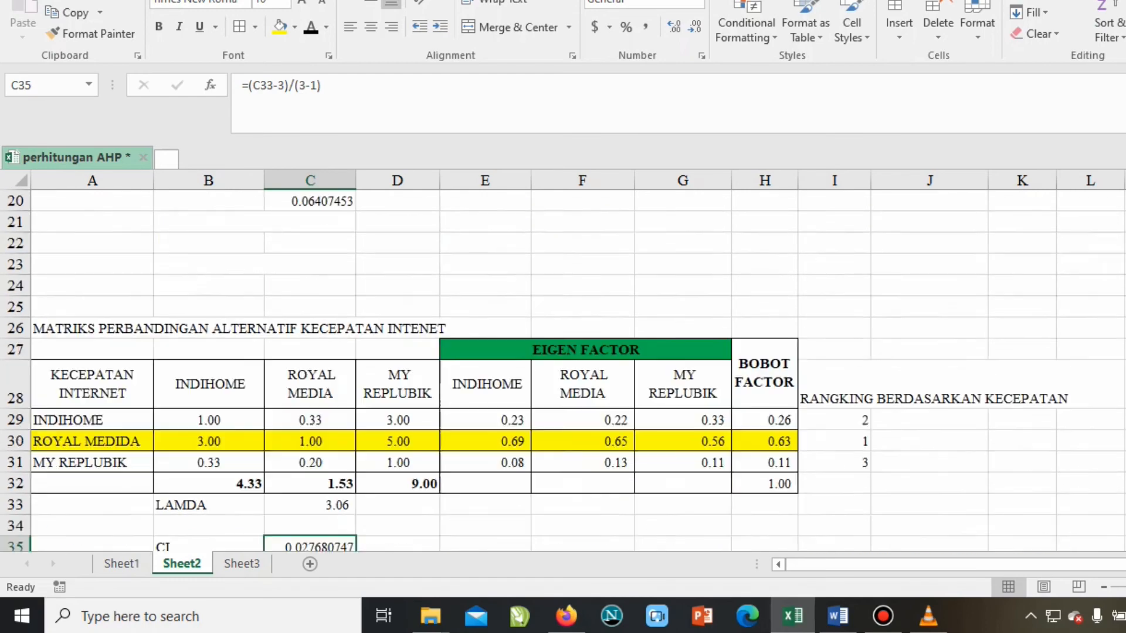
key("ctrl+Page_Up")
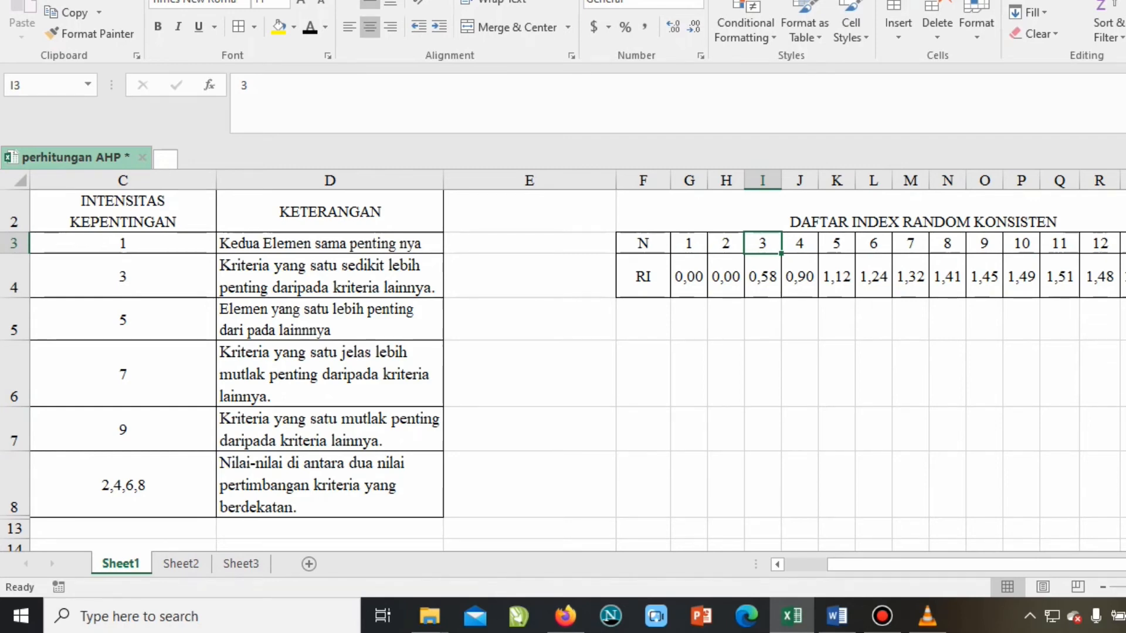
left_click(181, 564)
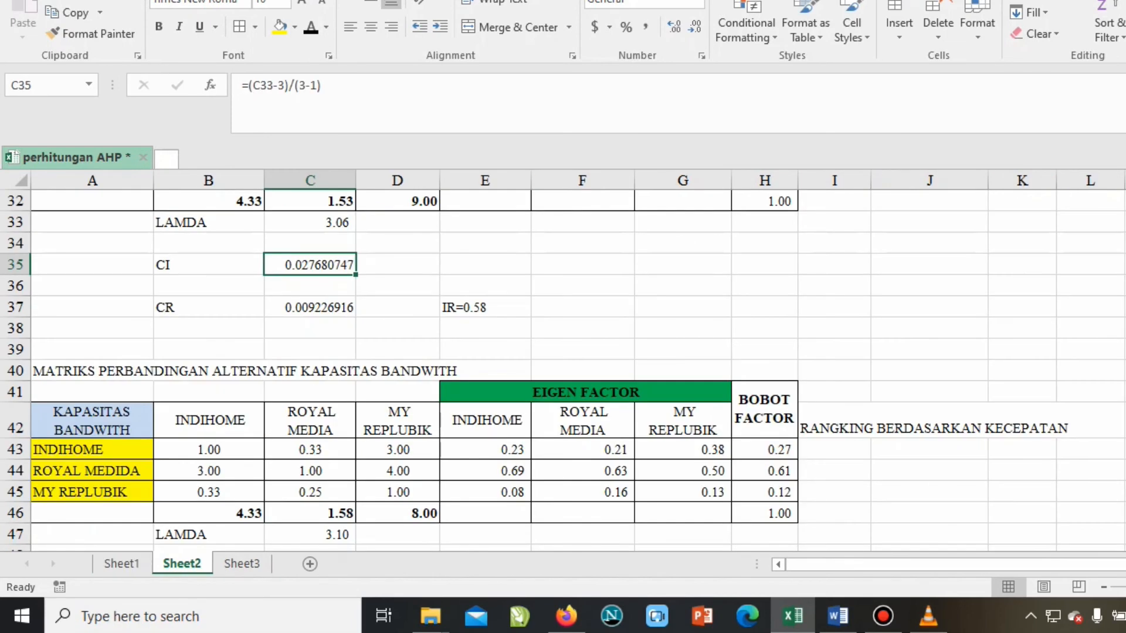
scroll(563, 370, "down", 2)
left_click(398, 449)
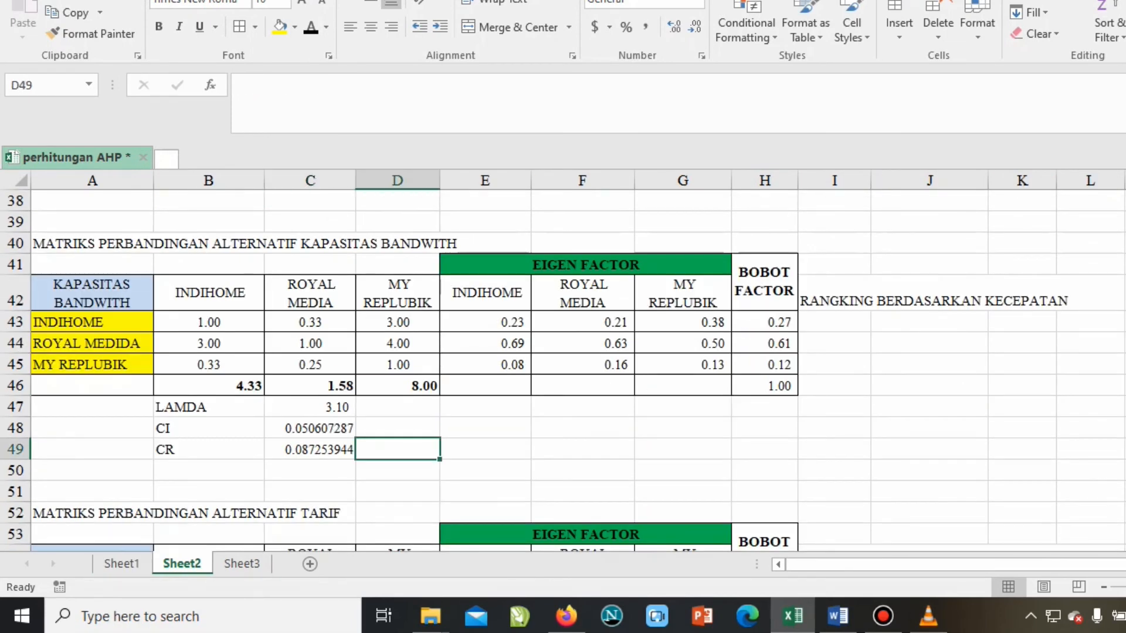
left_click(485, 449)
type("ir")
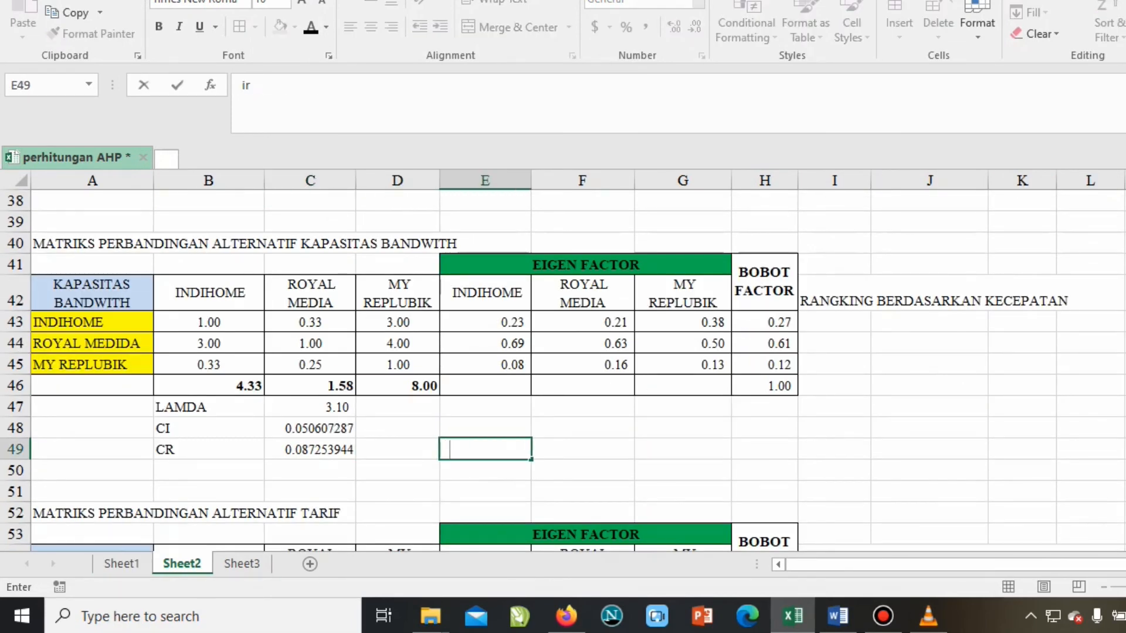
key("BackSpace")
key("BackSpace")
key("Return")
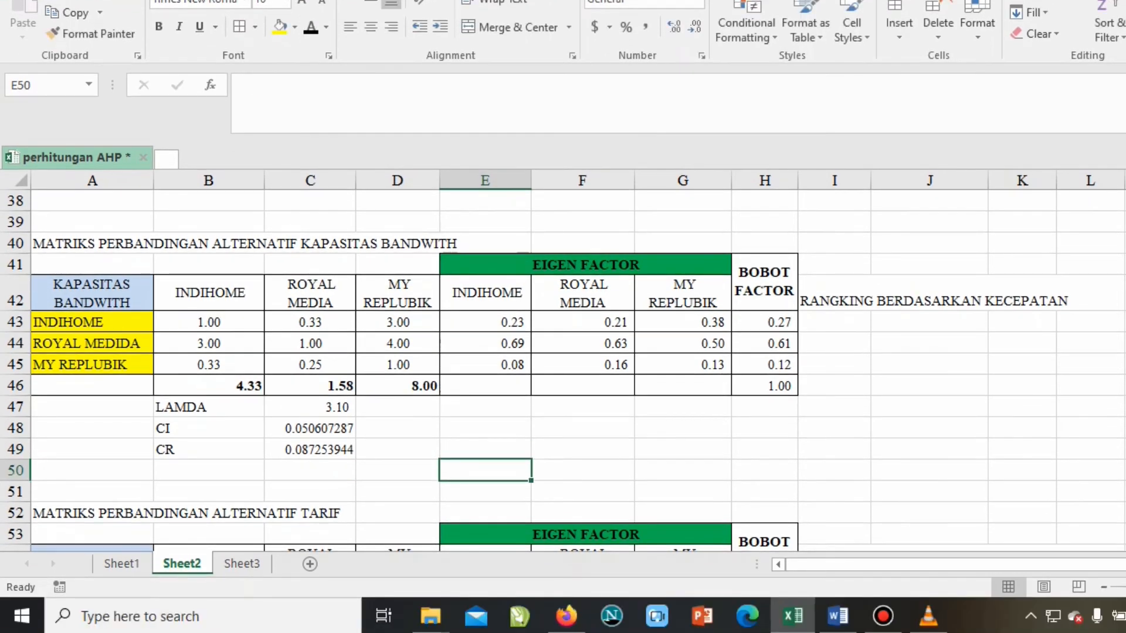
Add the random index note IR=0.58 in E49, in the same row as the bandwidth matrix's CR.
left_click(485, 449)
type("IR")
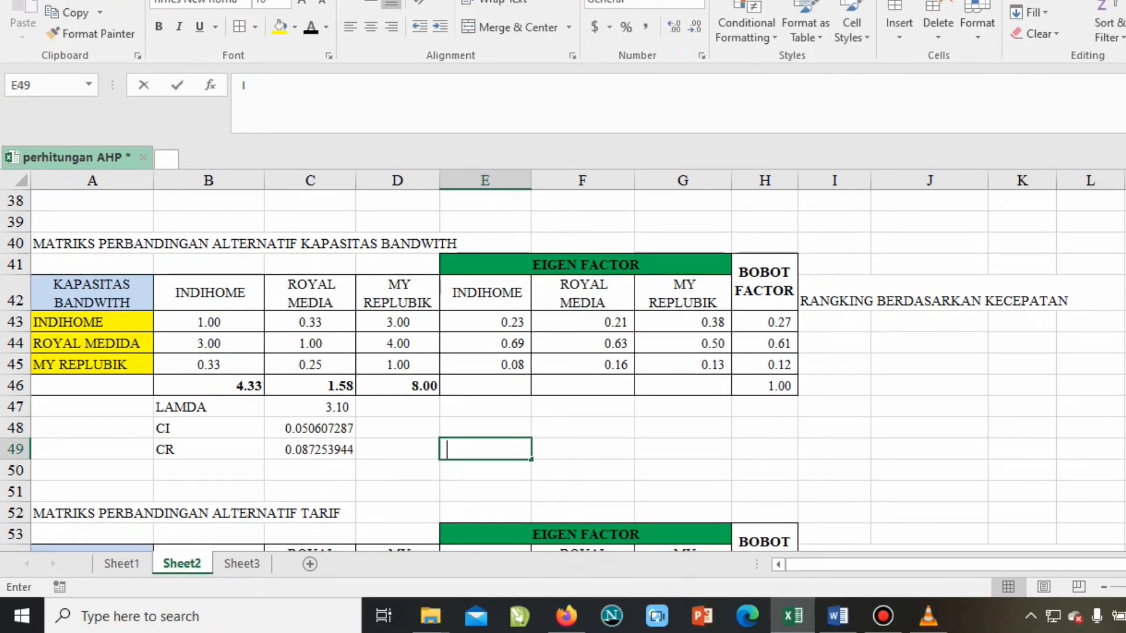
key("Return")
key("Up")
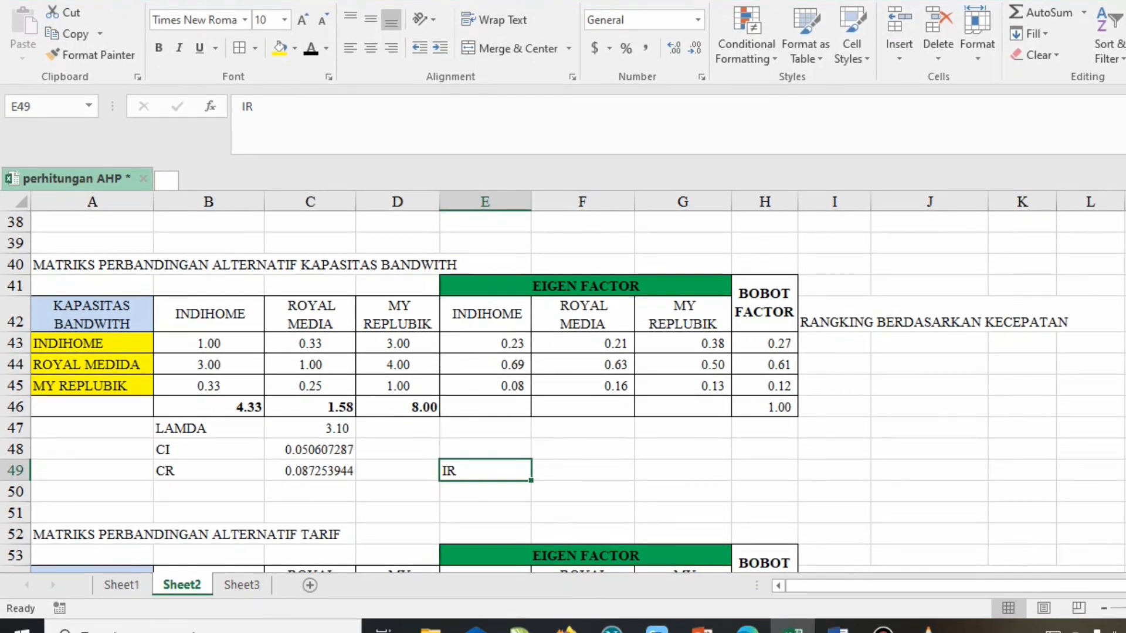
key("F2")
type("=0.58")
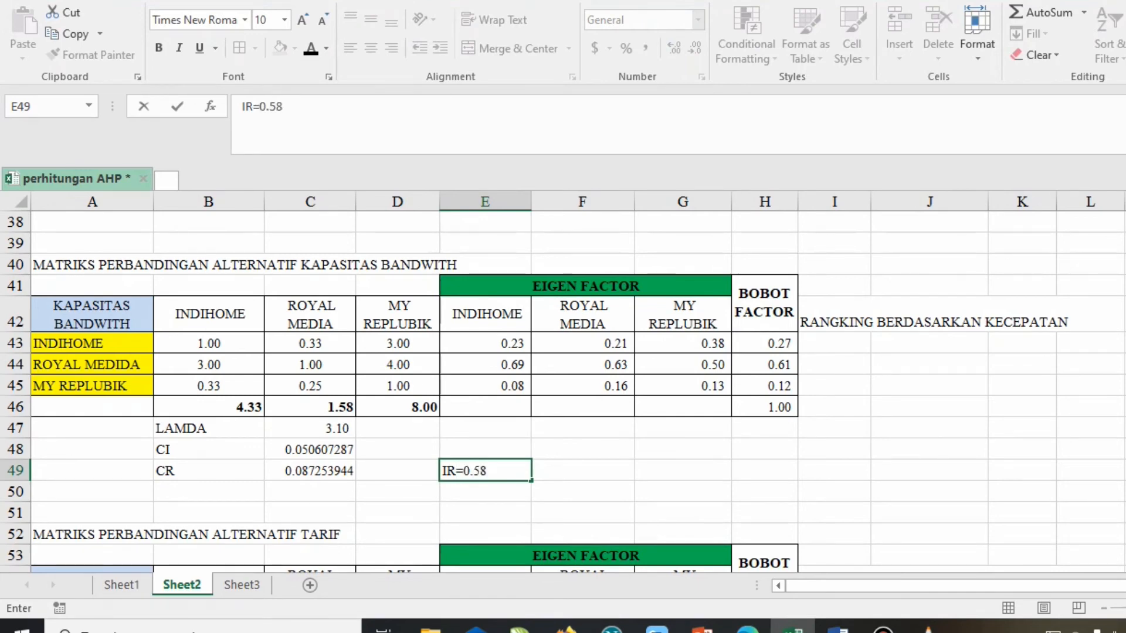
key("Return")
Re-enter the bandwidth matrix's CR formula in C49 as =C48/0.58, dividing CI by the random index.
left_click(310, 471)
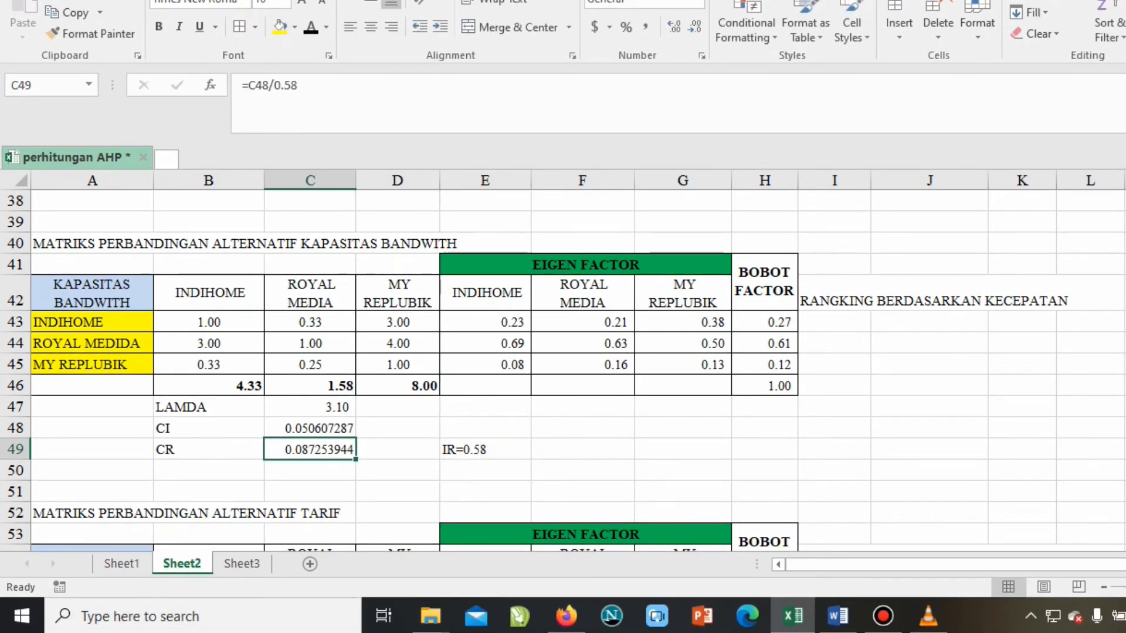
type("=")
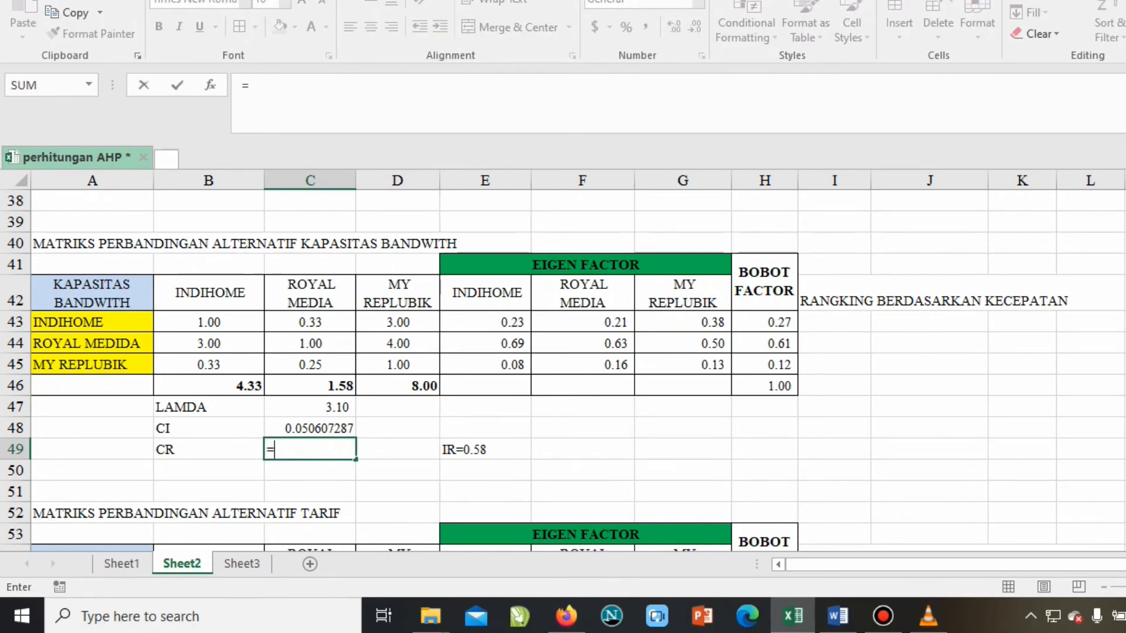
key("Up")
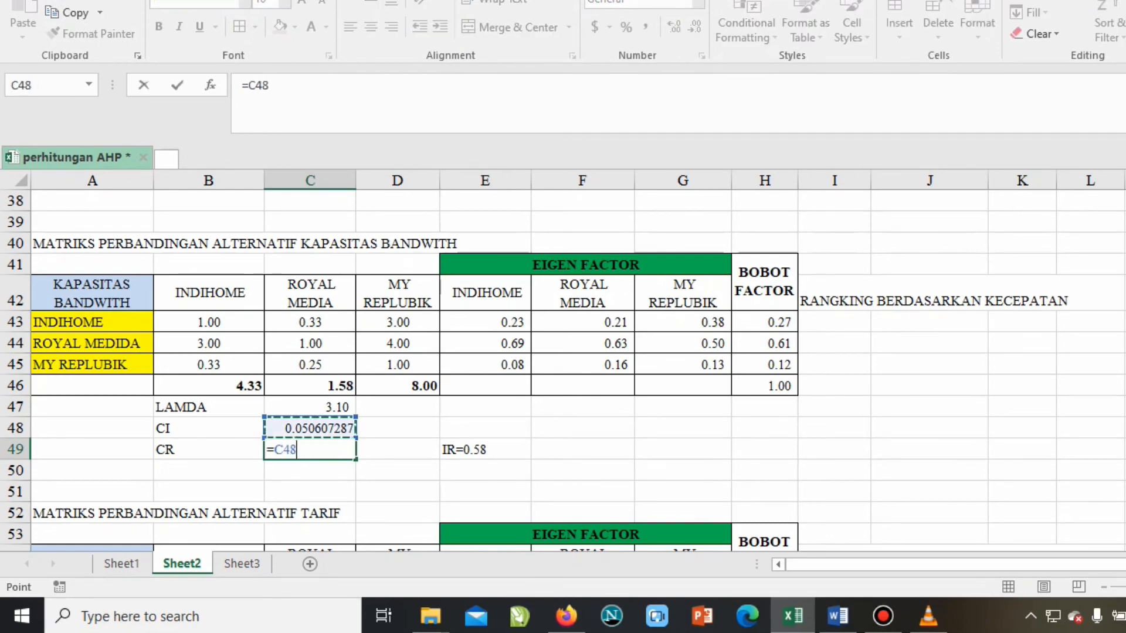
type("/0.")
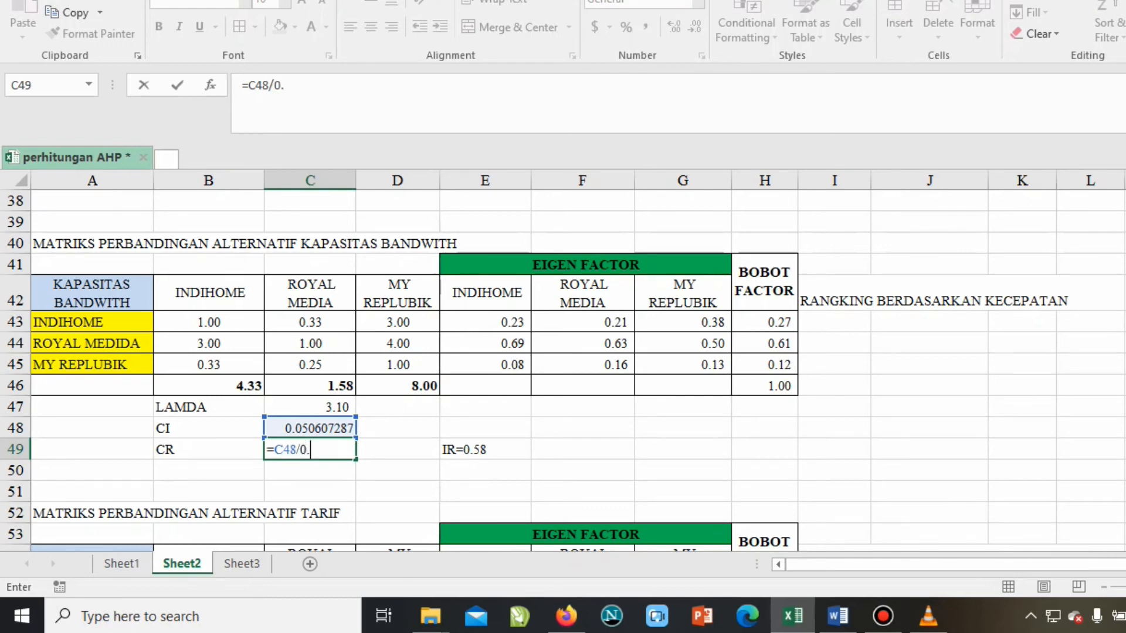
type("4")
key("BackSpace")
type("58")
key("Return")
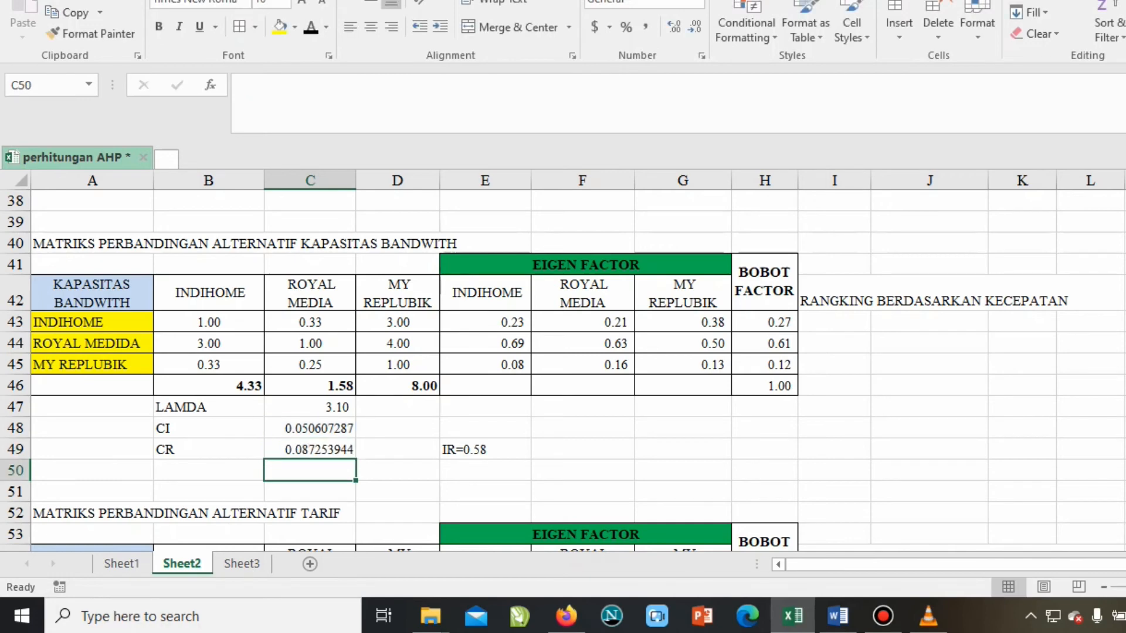
Change the bandwidth matrix's ranking heading in I42 to "RANGKING BERDASARKAN KAPASITAS BANDWITH".
left_click(310, 449)
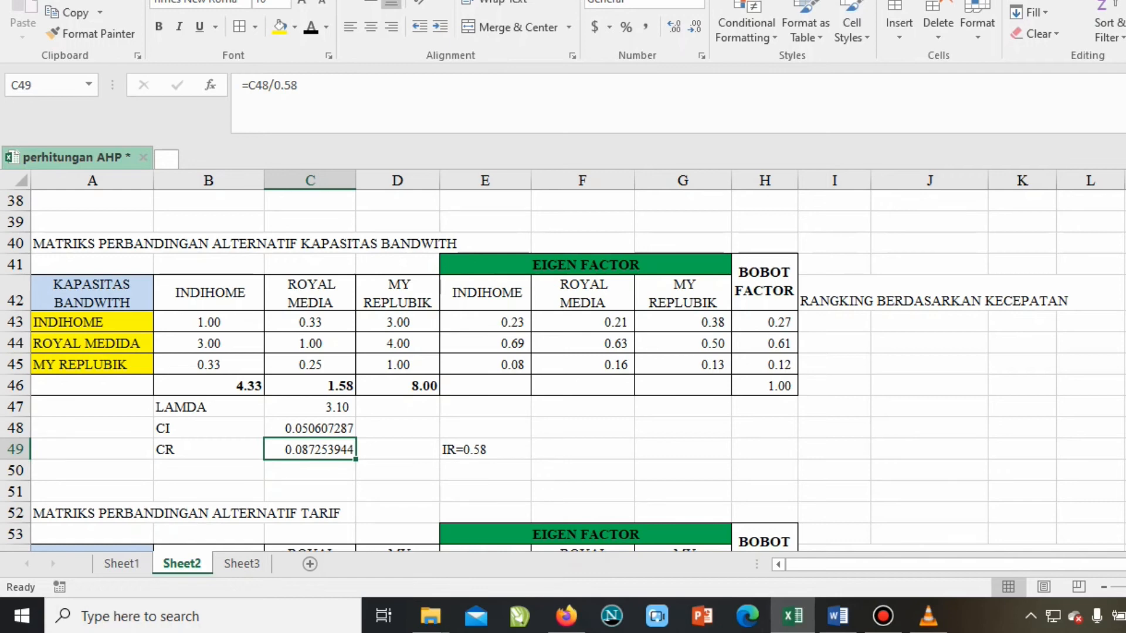
left_click(929, 294)
left_click(1022, 293)
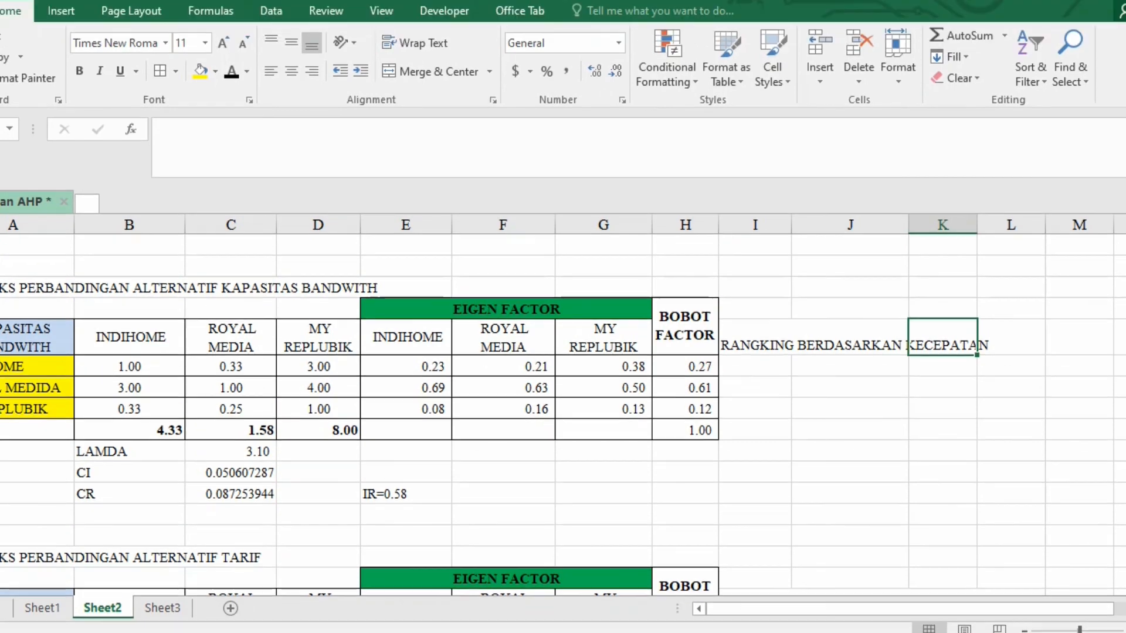
left_click(755, 337)
left_click_drag(382, 130, 343, 129)
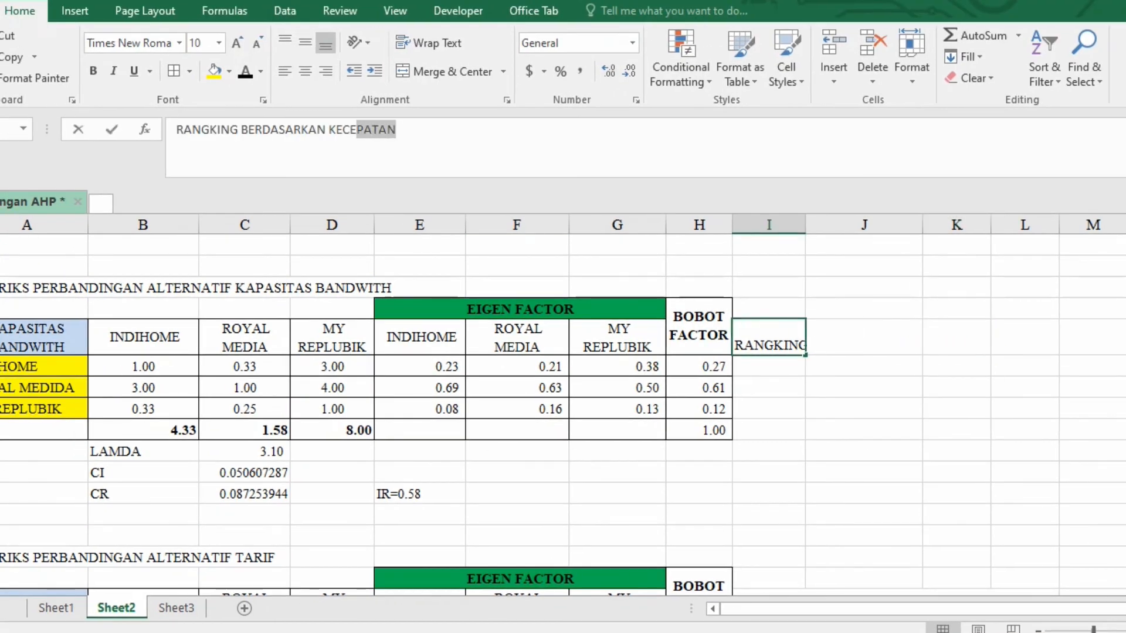
key("shift+Left")
key("shift+Left")
key("shift+Left")
type("APASITAS BANDWITH")
left_click(864, 366)
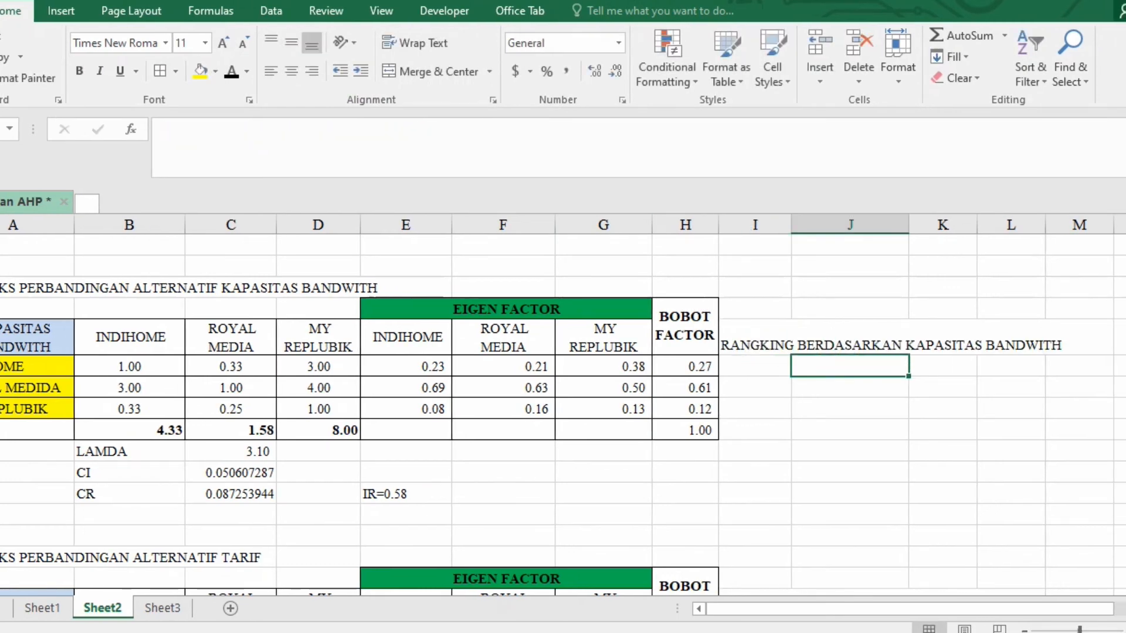
Enter rank 1 for Royal Medida in I44 and make the bandwidth rankings in I43:I46 visible with a black font.
left_click(755, 387)
type("1")
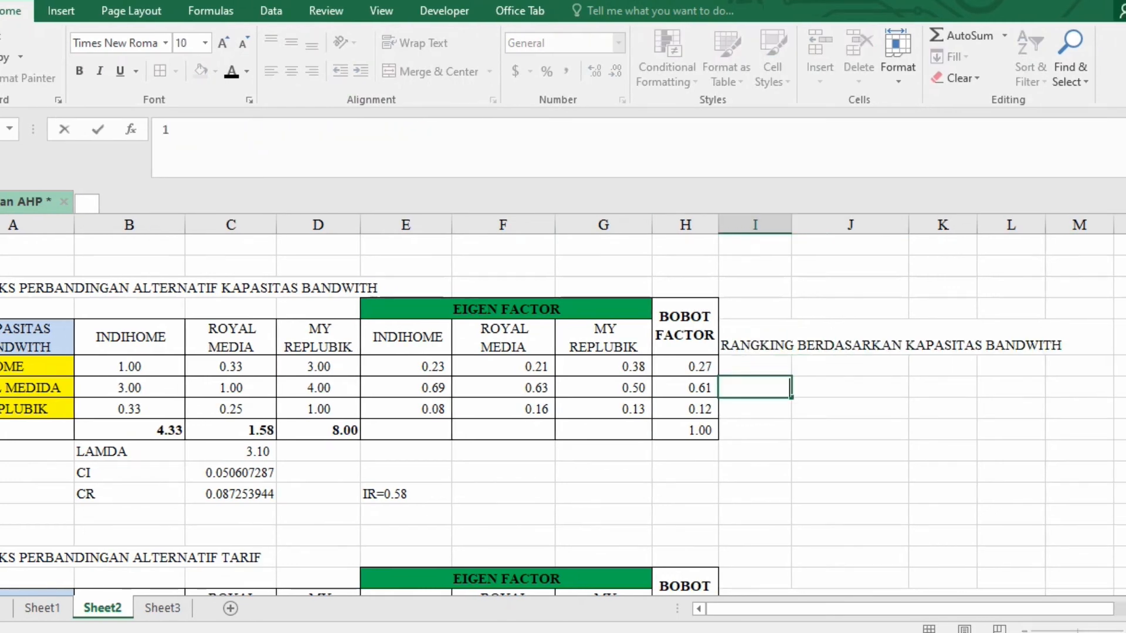
left_click_drag(755, 366, 755, 430)
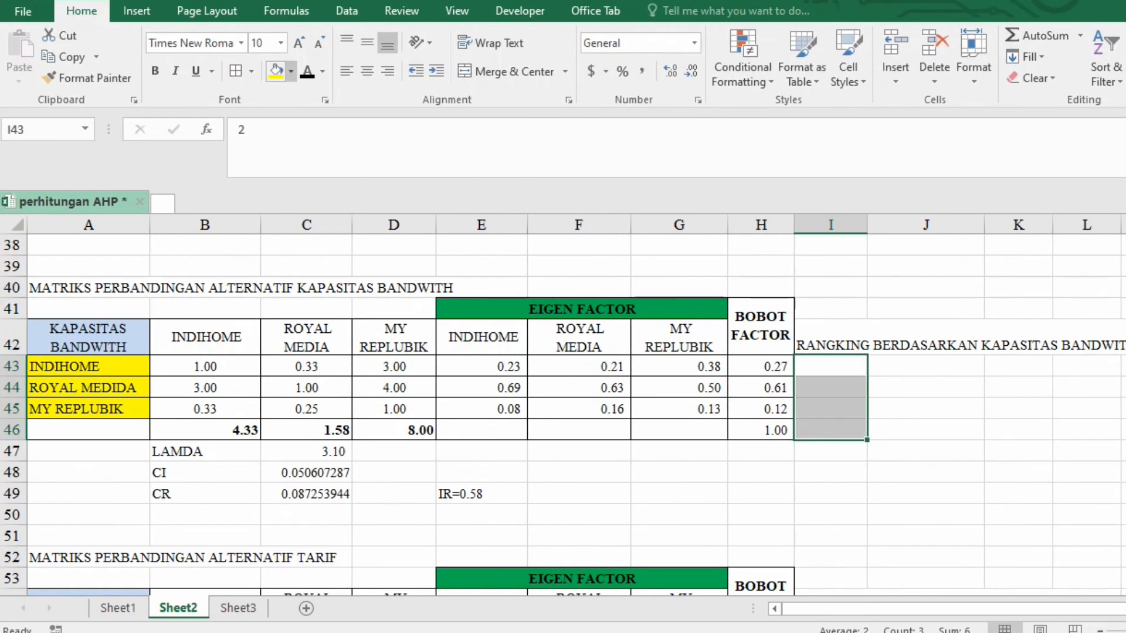
left_click(831, 388)
left_click(785, 367)
left_click(785, 410)
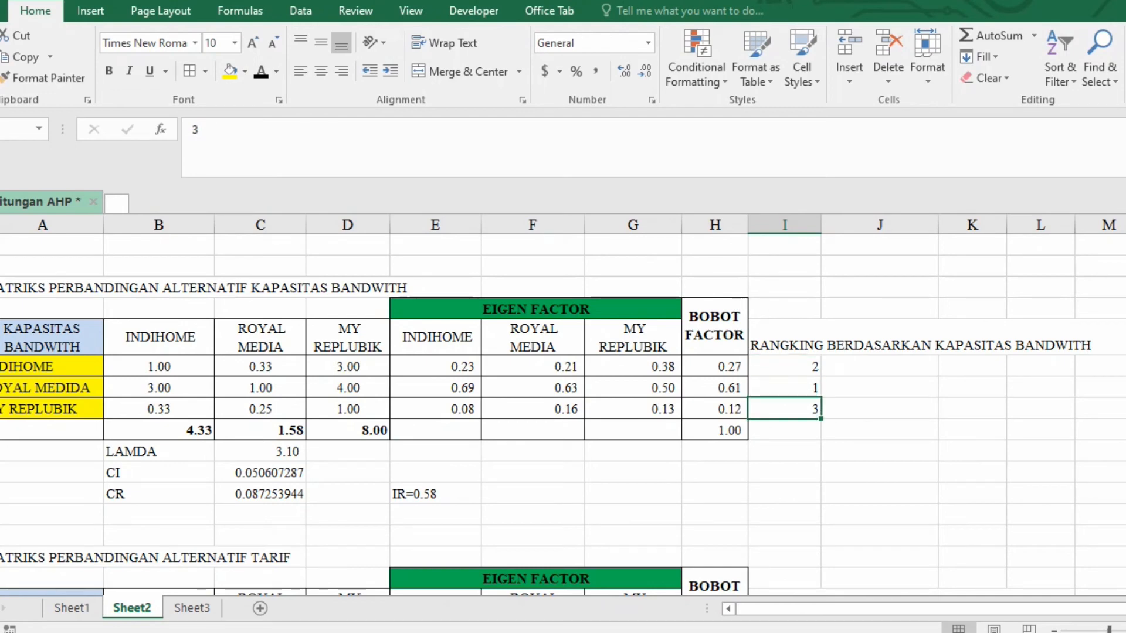
Make the hidden values of the TARIF matrix and its rankings in B55:I58 visible with a black font and review the rankings.
scroll(563, 411, "down", 2)
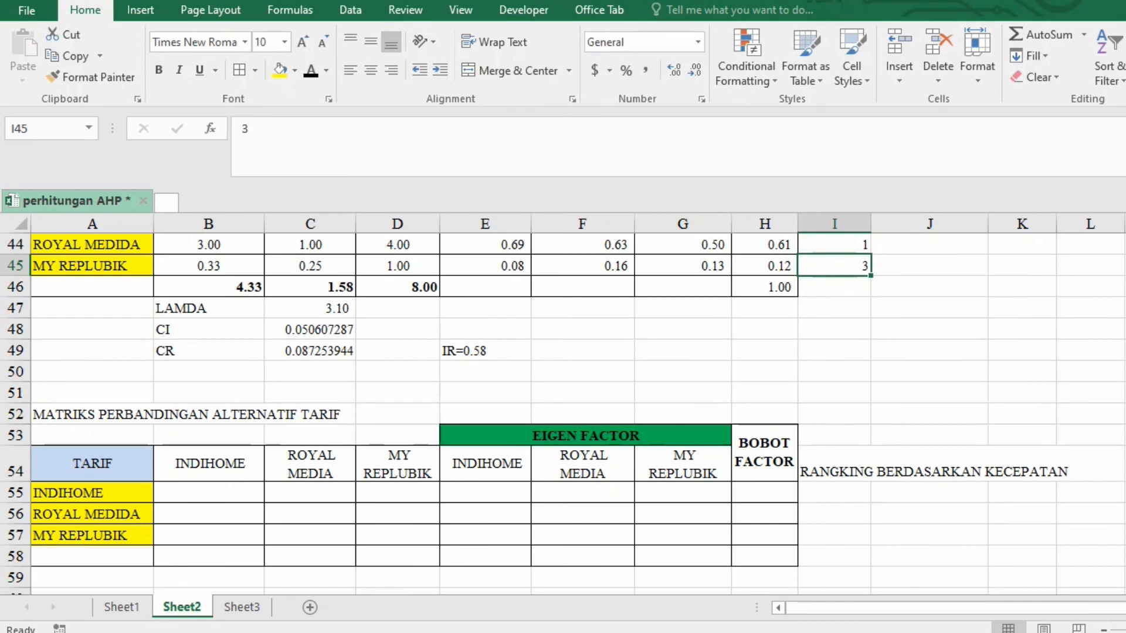
scroll(563, 411, "down", 1)
scroll(564, 411, "up", 2)
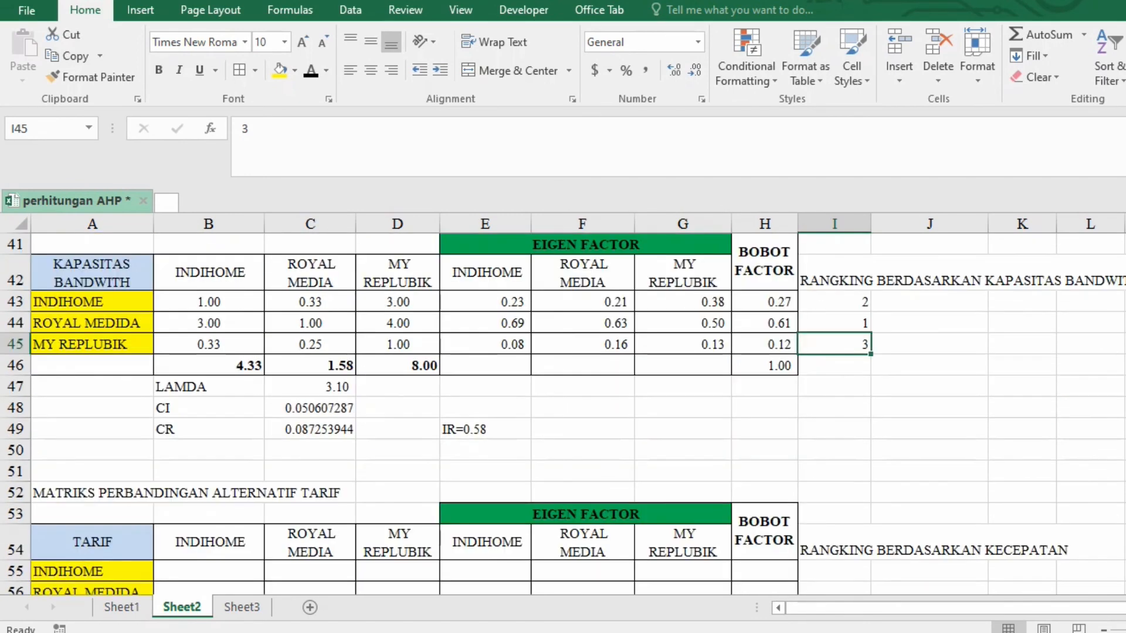
scroll(563, 411, "down", 1)
left_click_drag(208, 493, 763, 517)
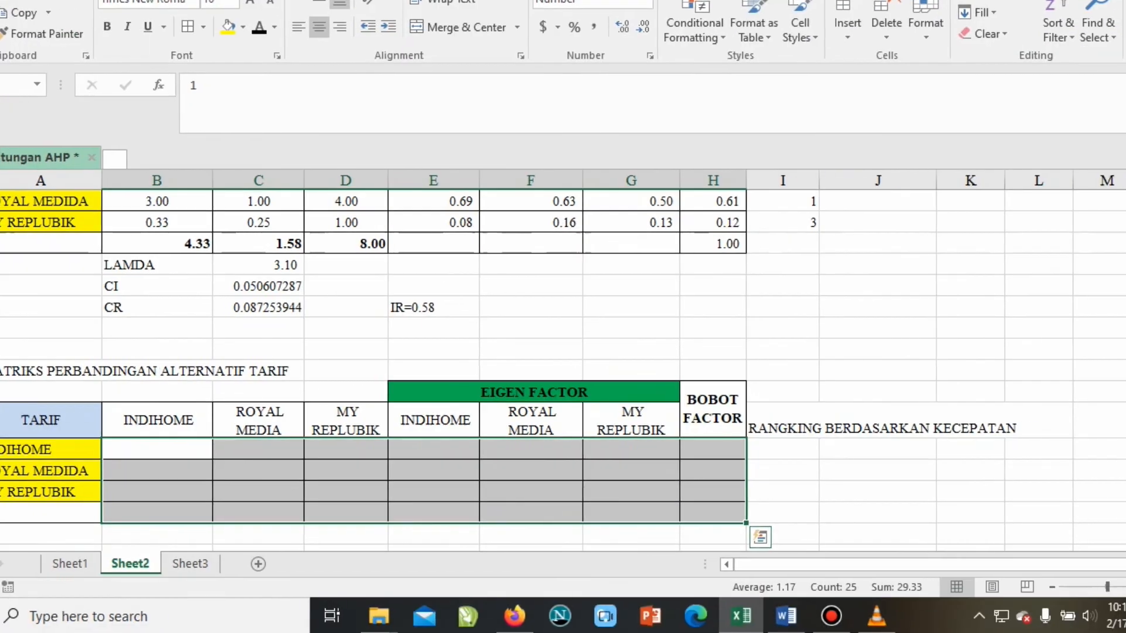
left_click(929, 512)
left_click_drag(201, 449, 827, 512)
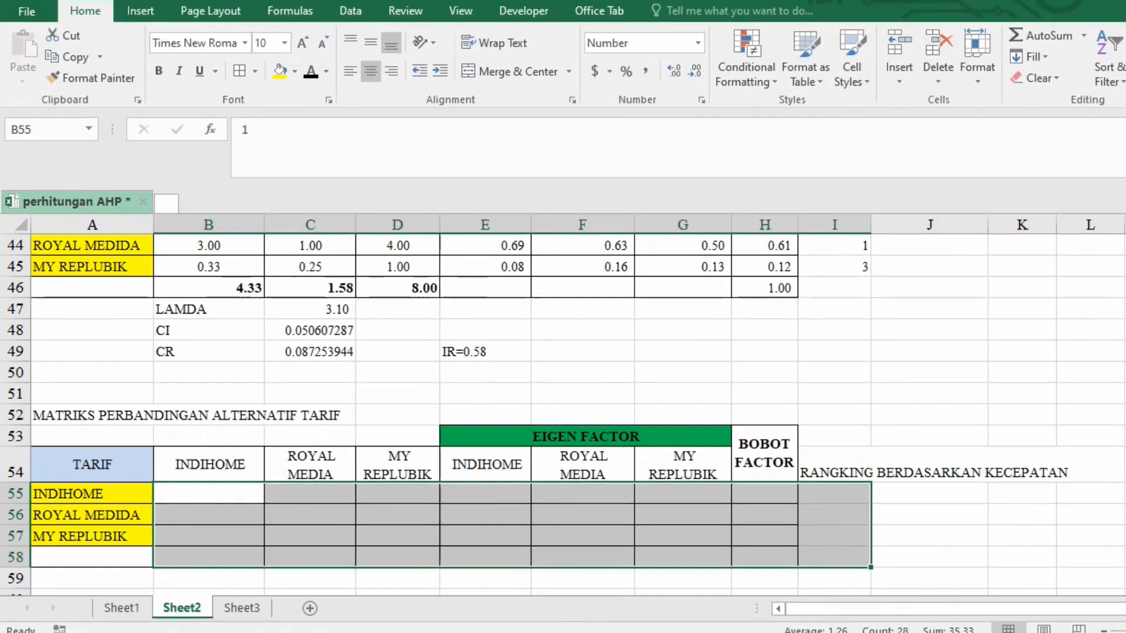
left_click(311, 56)
left_click(929, 478)
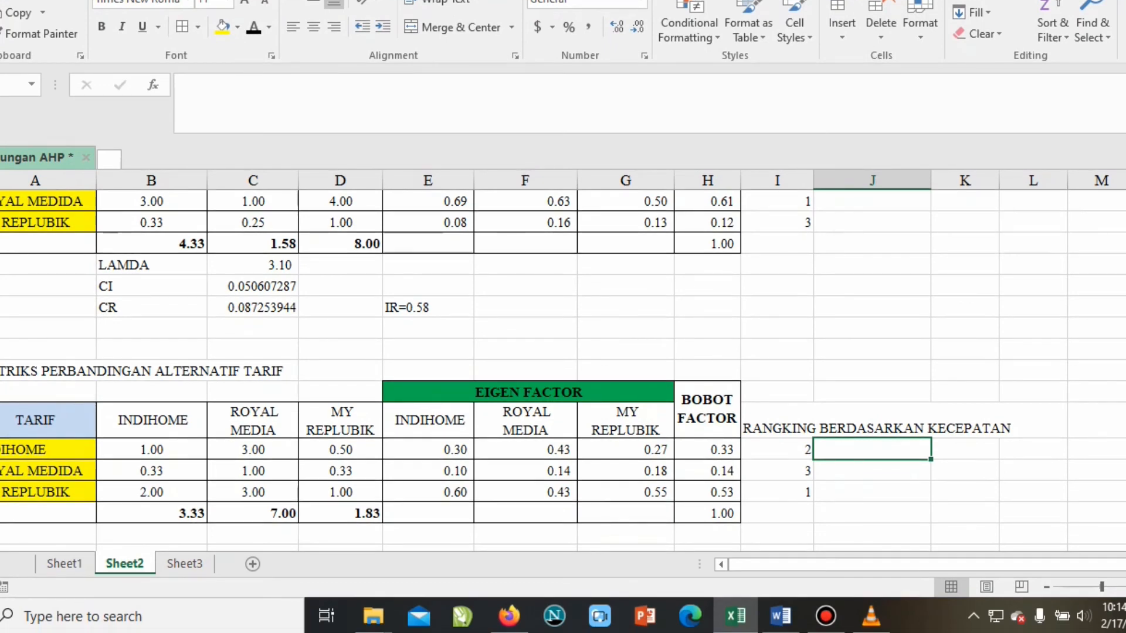
left_click(777, 492)
left_click(777, 450)
left_click(777, 470)
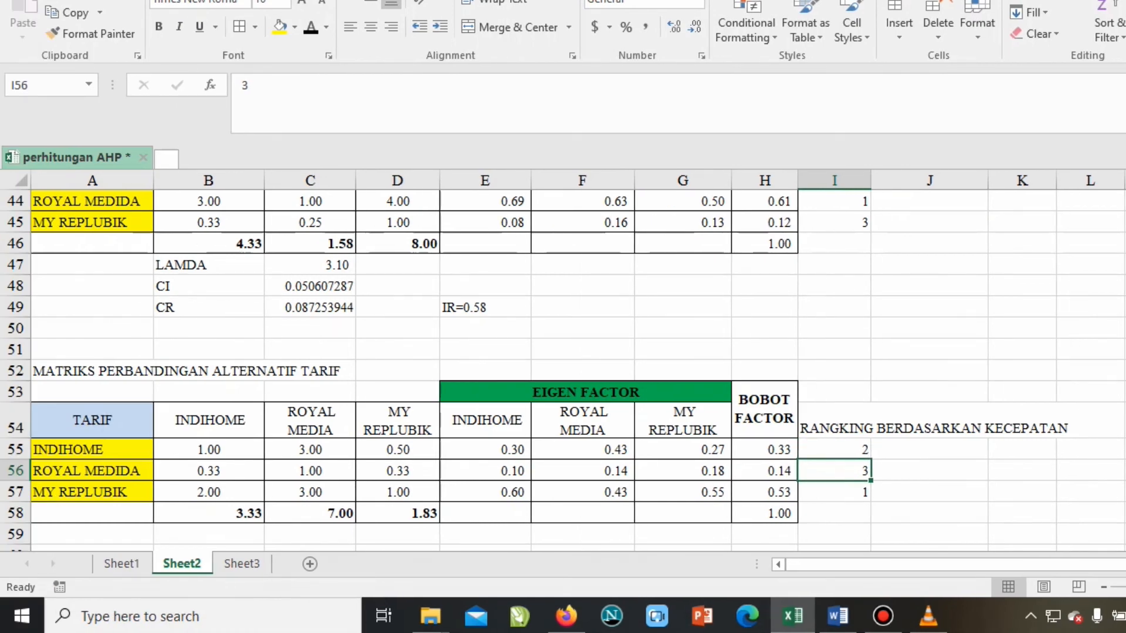
left_click(765, 492)
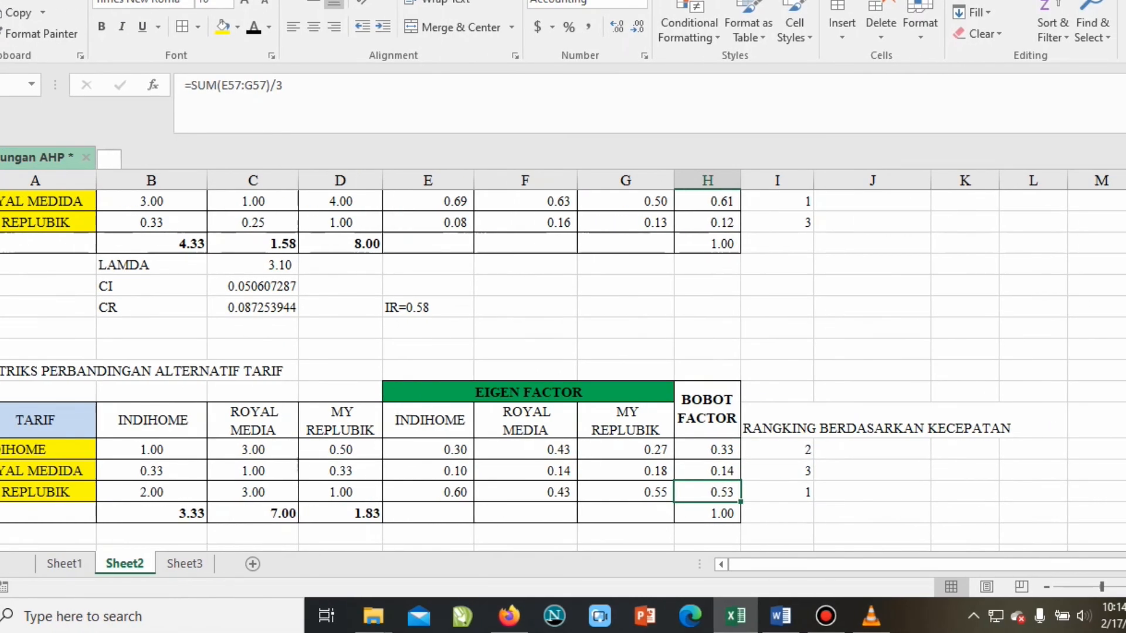
Make the hidden values of the VPN IP matrix and its rankings in B67:I70 visible with a black font.
scroll(563, 368, "down", 4)
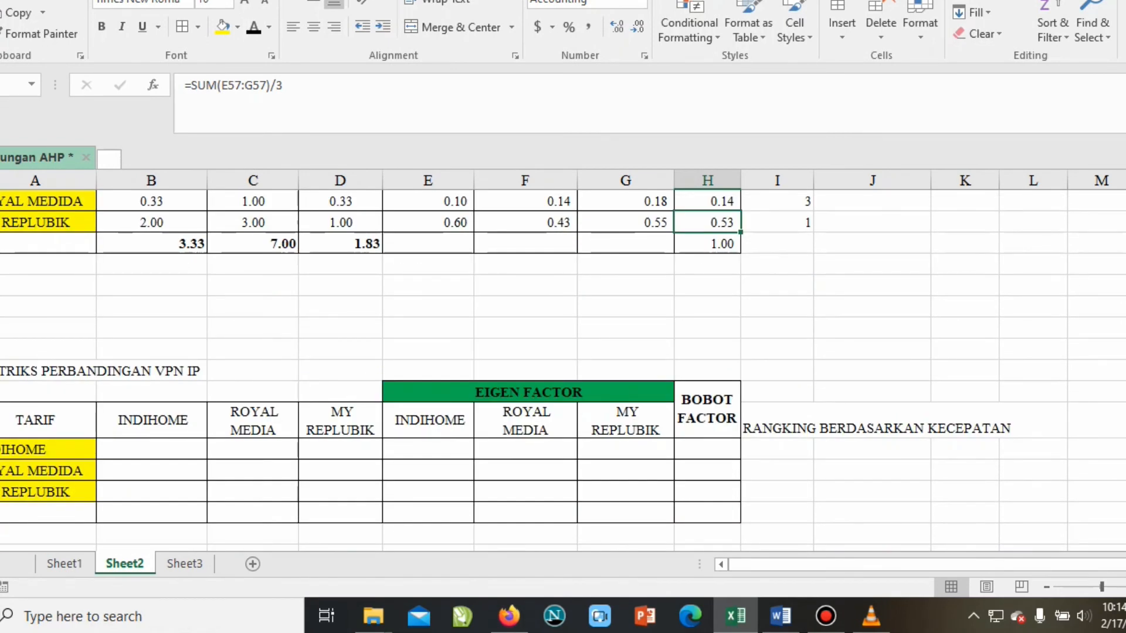
scroll(563, 370, "down", 1)
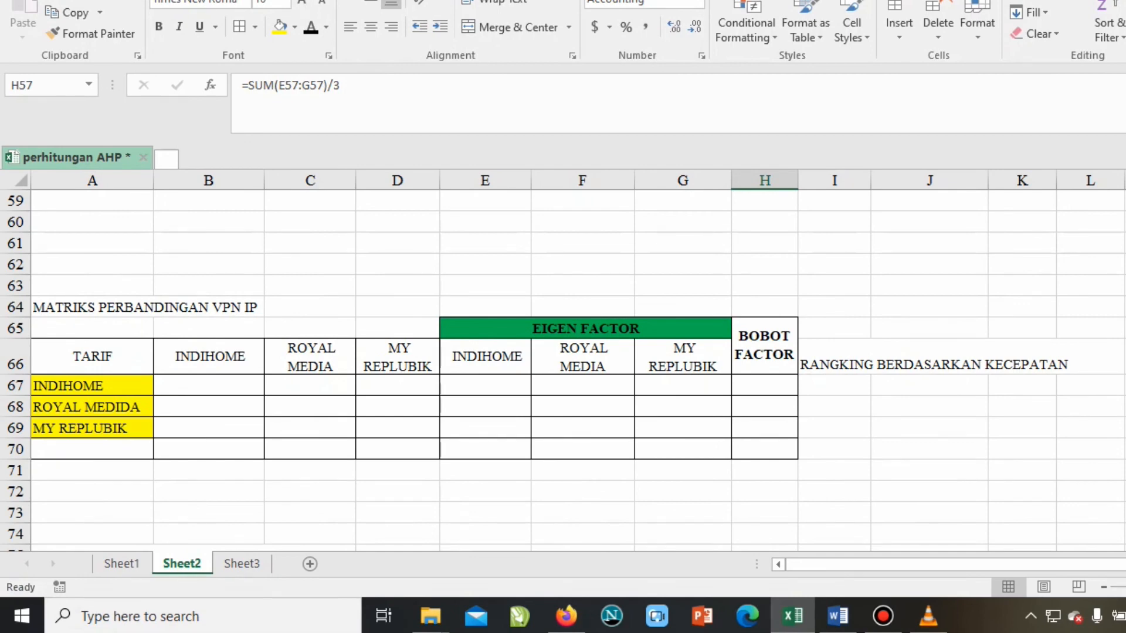
left_click_drag(208, 386, 762, 449)
left_click(930, 427)
left_click_drag(208, 385, 833, 448)
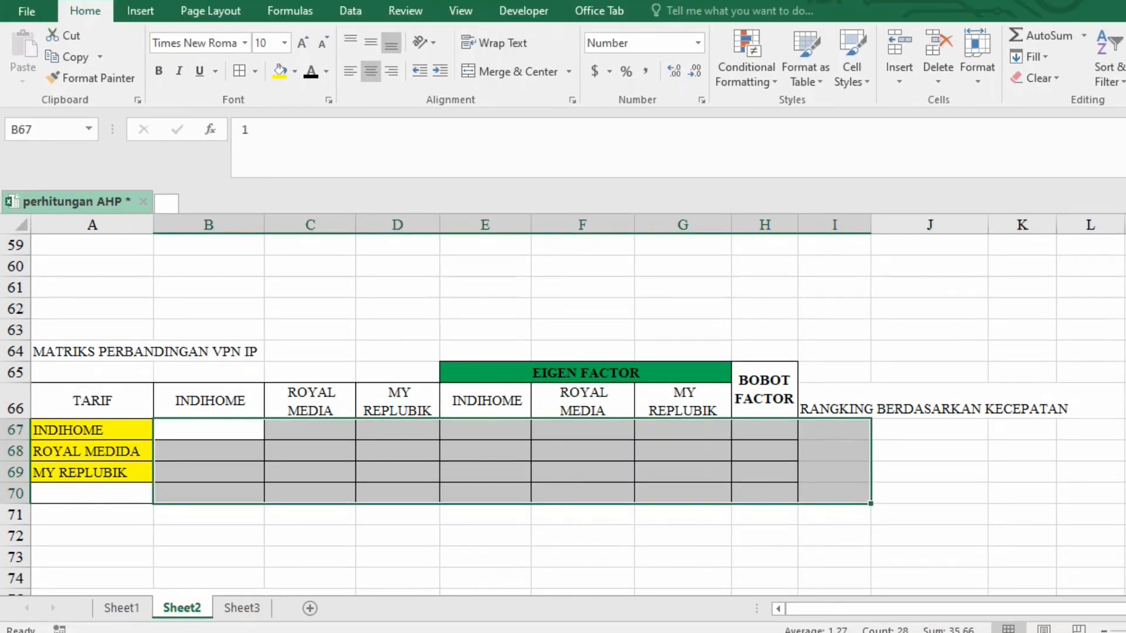
key("ctrl+v")
left_click(834, 452)
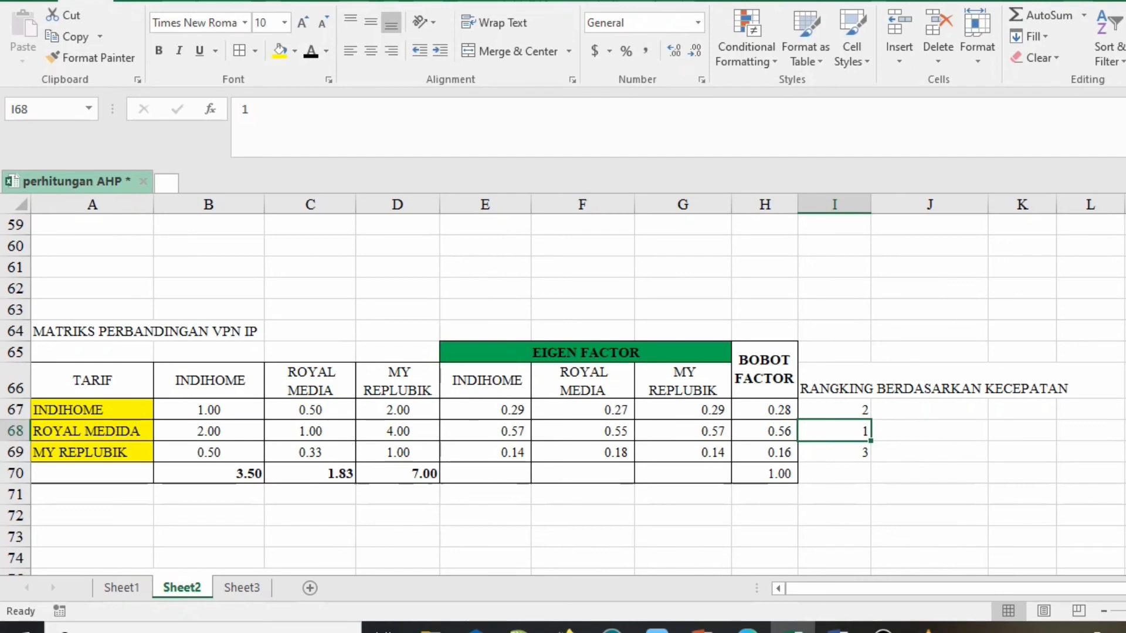
Make Indihome's Nilai score in B77 visible with a black font and review the criteria and alternative weights its formula uses.
scroll(563, 393, "down", 3)
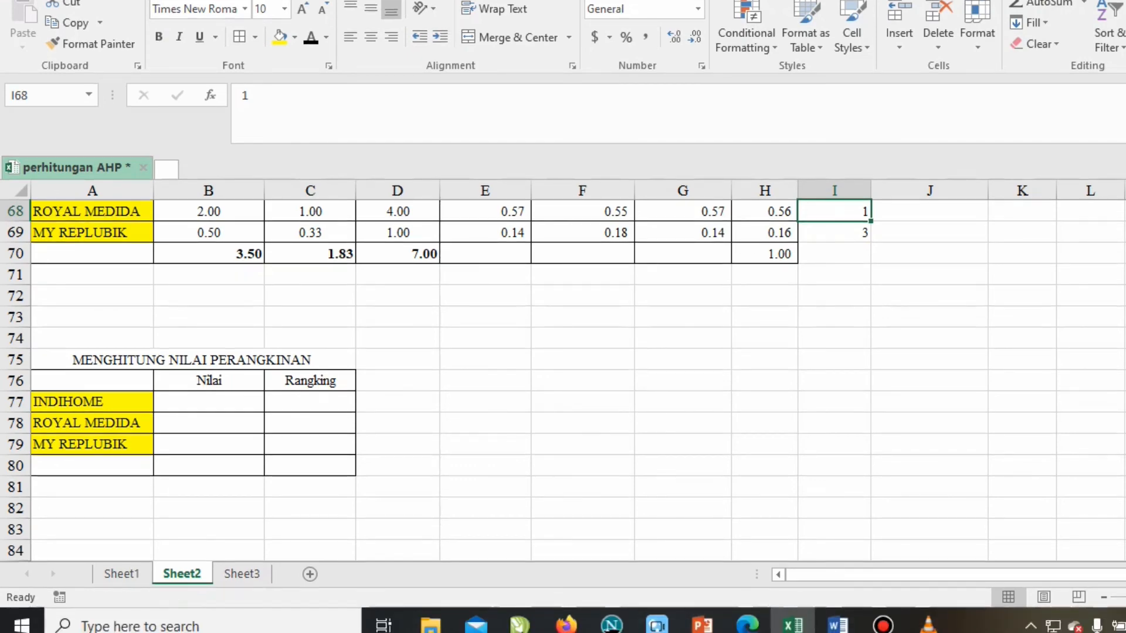
left_click(208, 403)
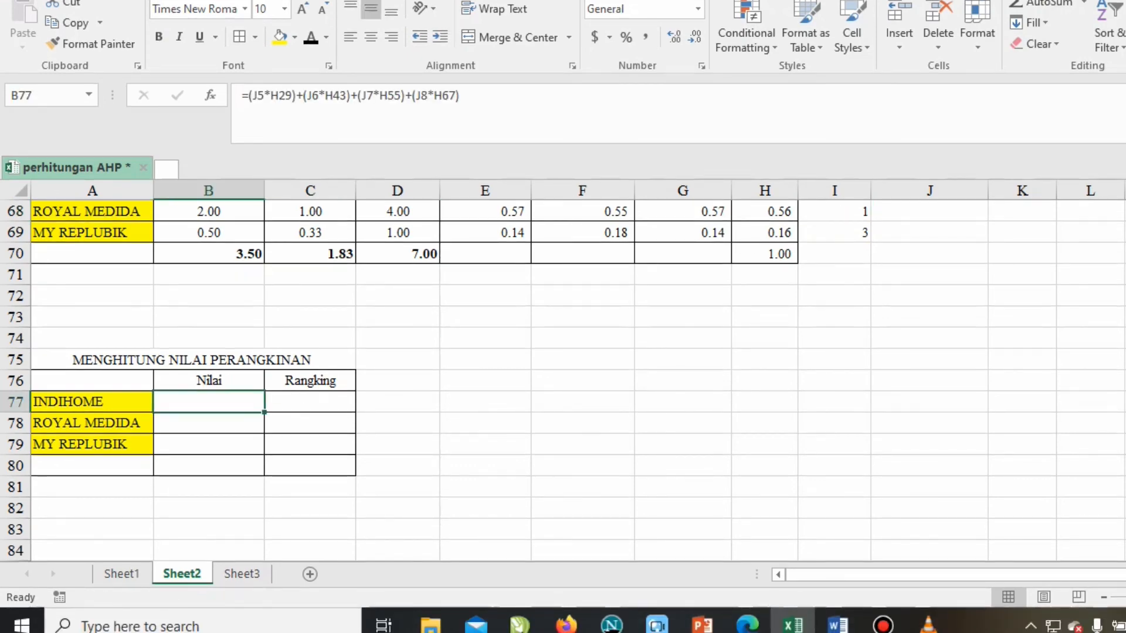
scroll(563, 375, "up", 1)
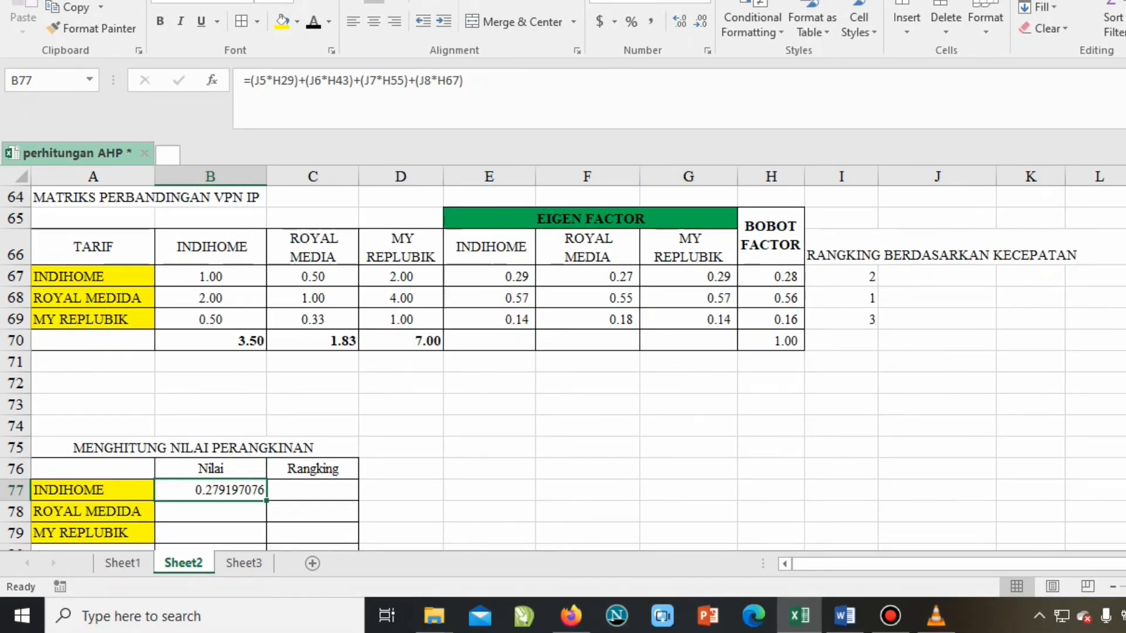
scroll(563, 364, "up", 20)
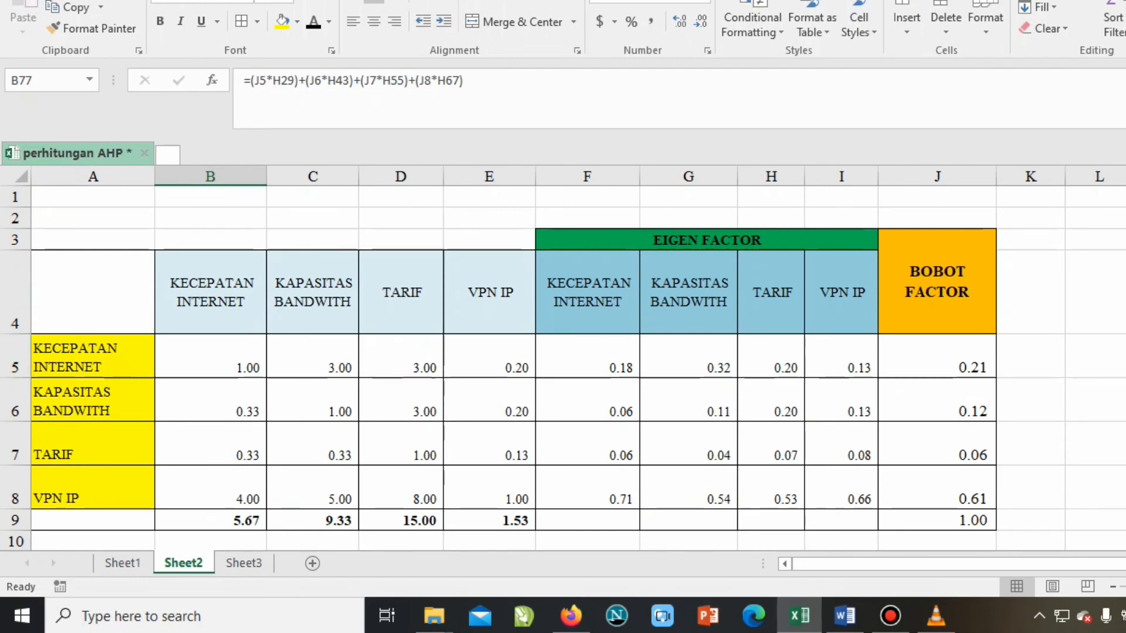
scroll(563, 376, "down", 5)
scroll(563, 369, "down", 1)
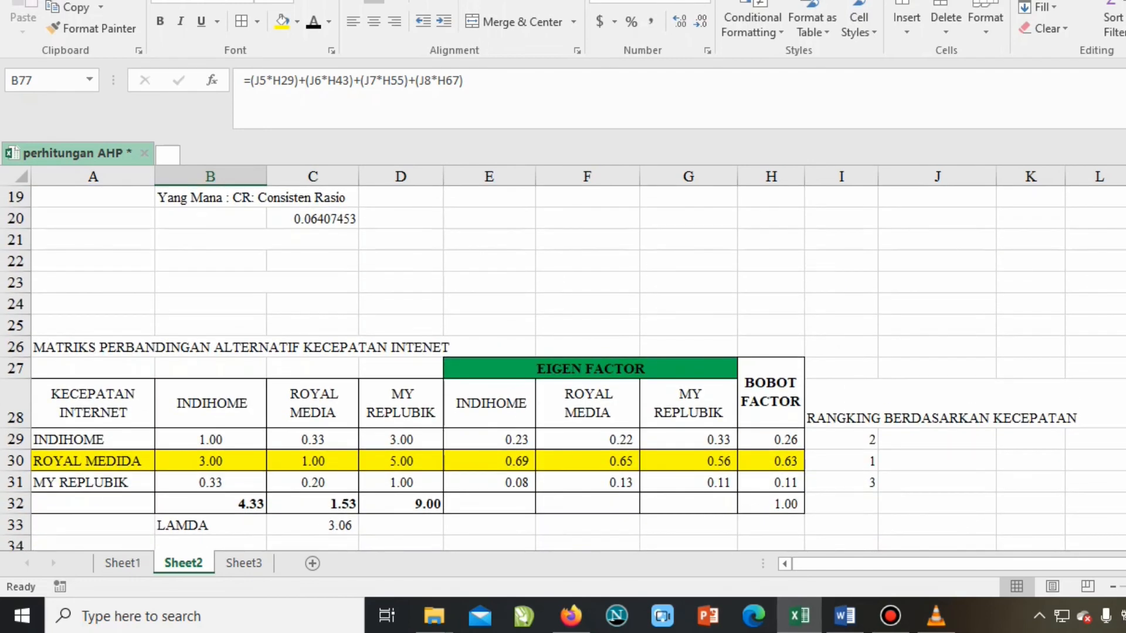
scroll(563, 364, "up", 6)
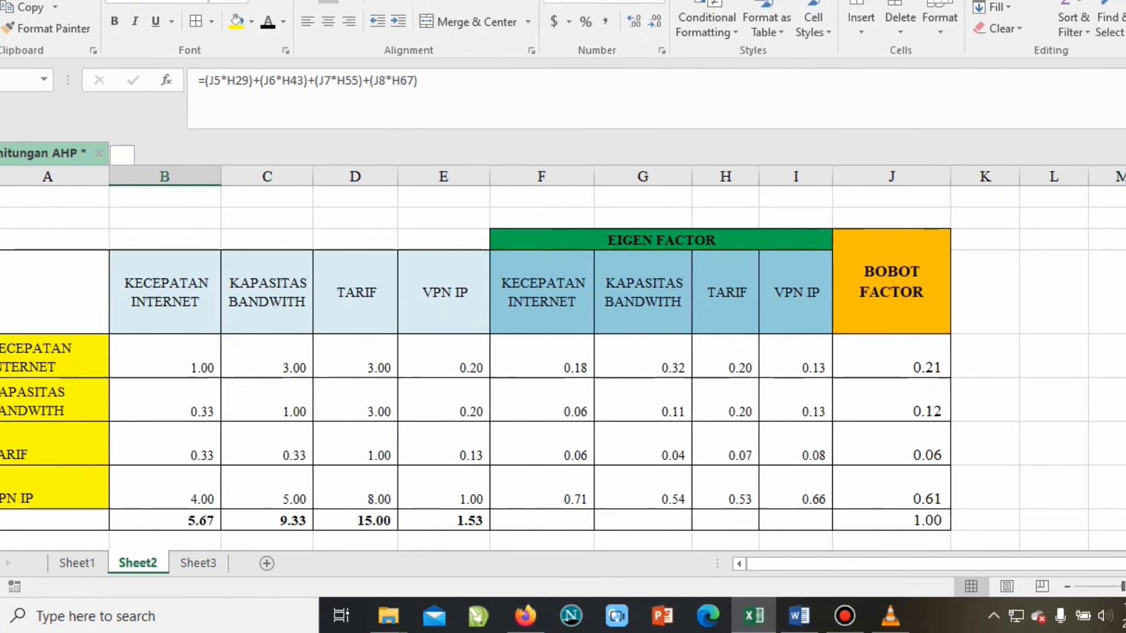
scroll(563, 363, "down", 10)
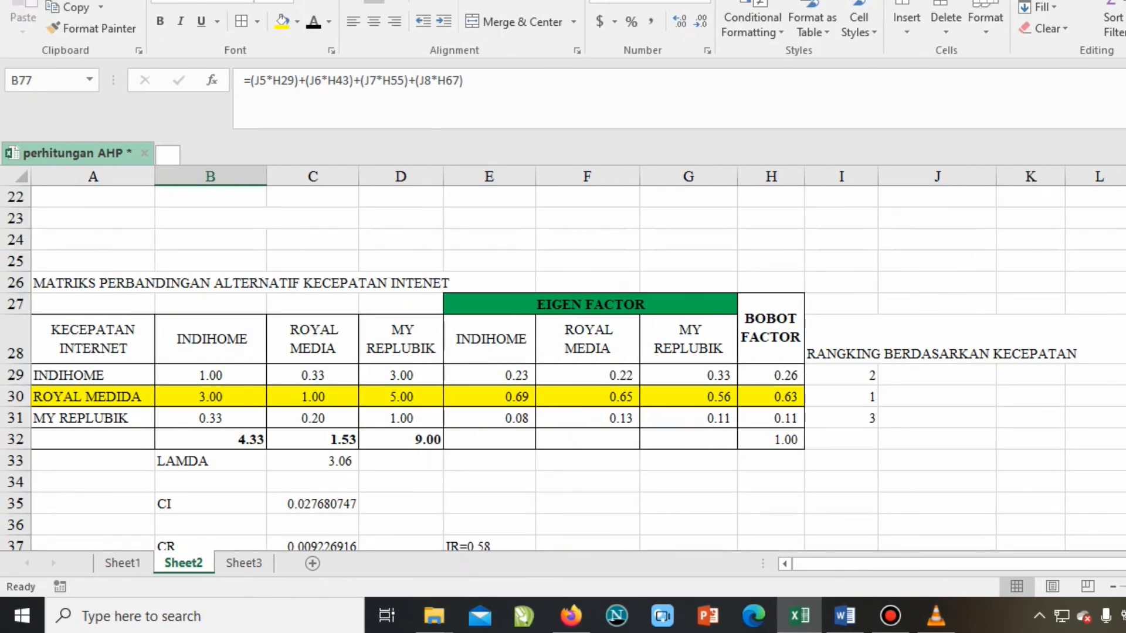
scroll(563, 363, "down", 19)
scroll(563, 364, "up", 3)
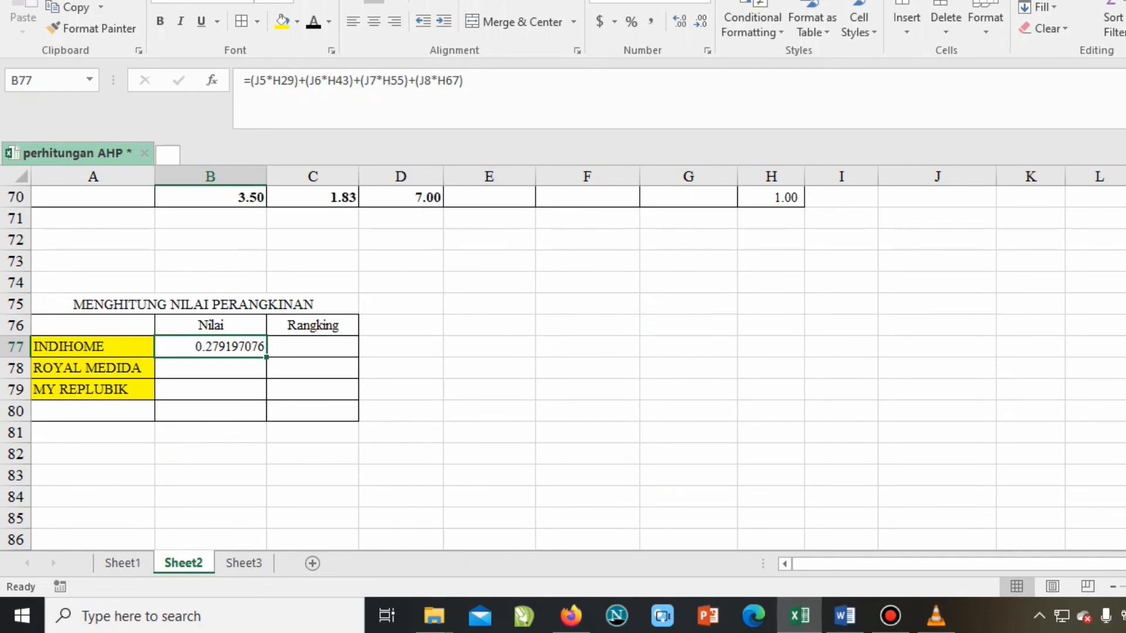
Begin re-entering Indihome's score formula in B77 with the internet speed term =(J5*H29)+, multiplying the criterion weight by Indihome's weight.
type("=(")
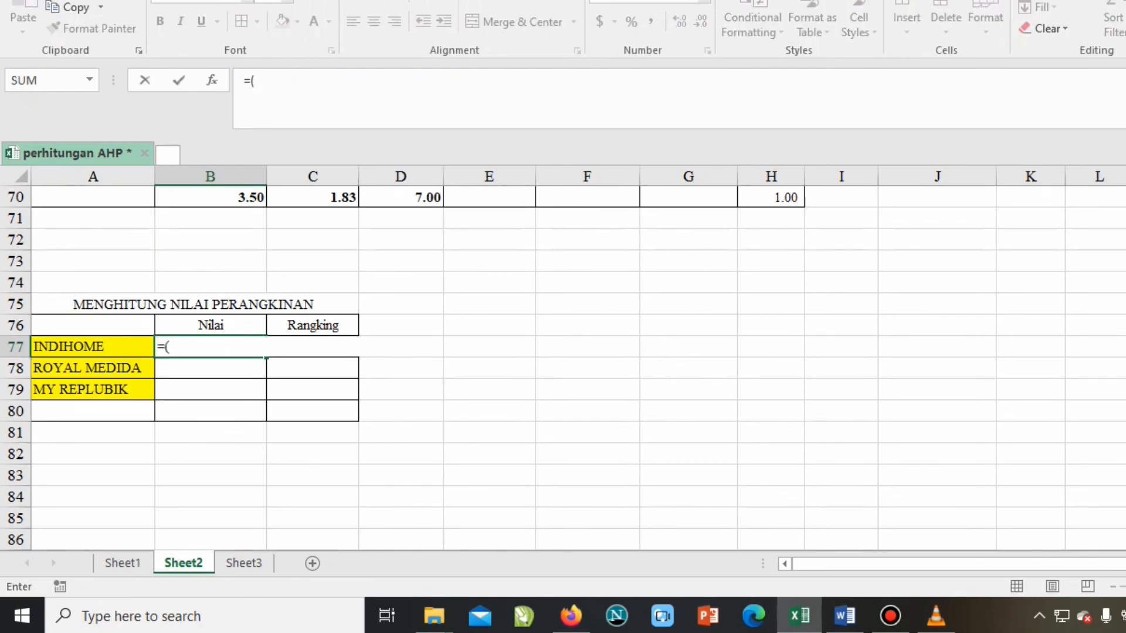
scroll(563, 364, "up", 20)
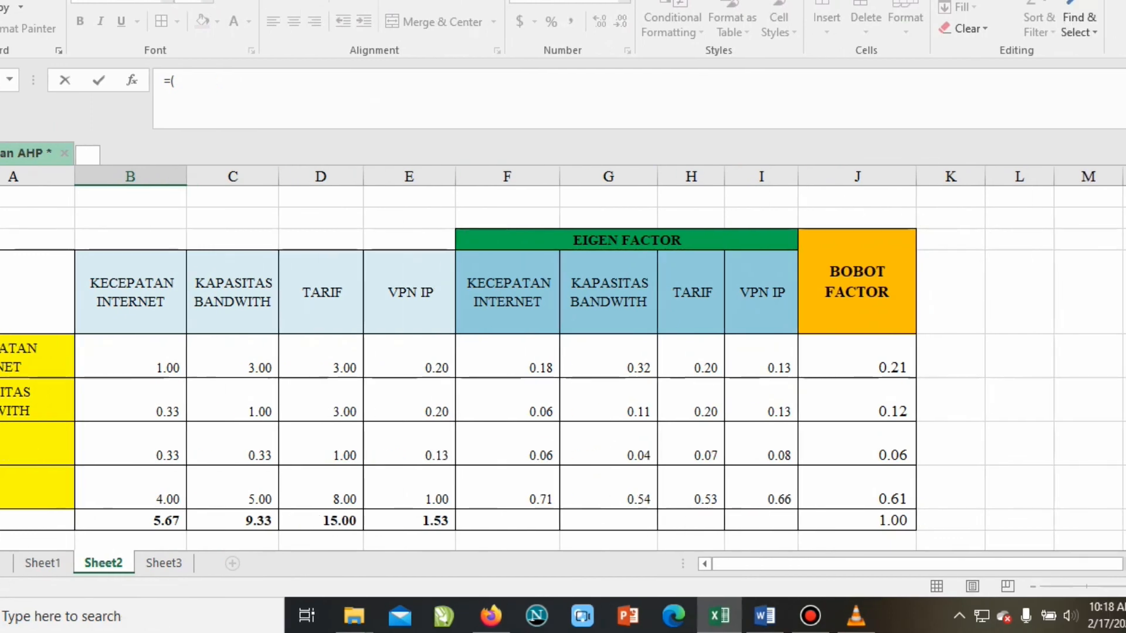
left_click(857, 356)
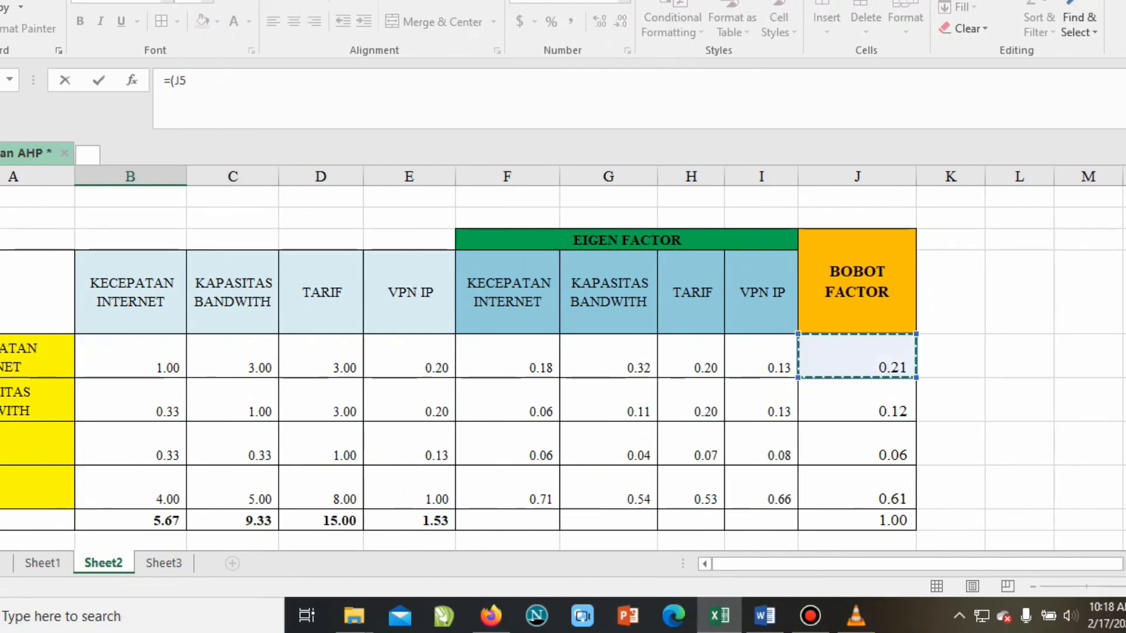
type("*")
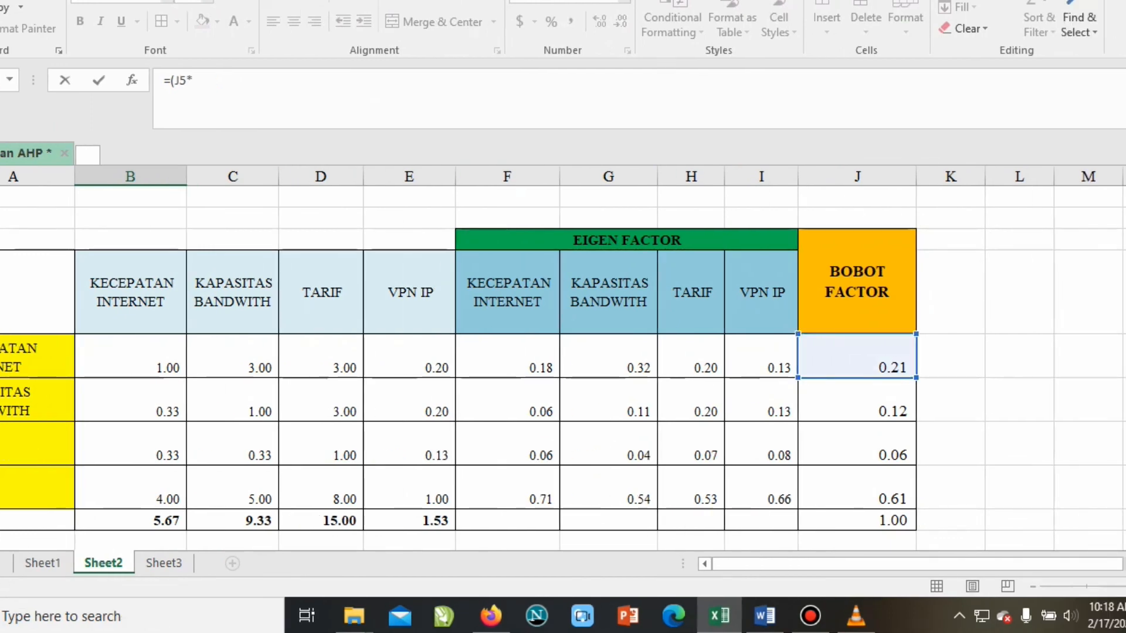
scroll(563, 370, "down", 10)
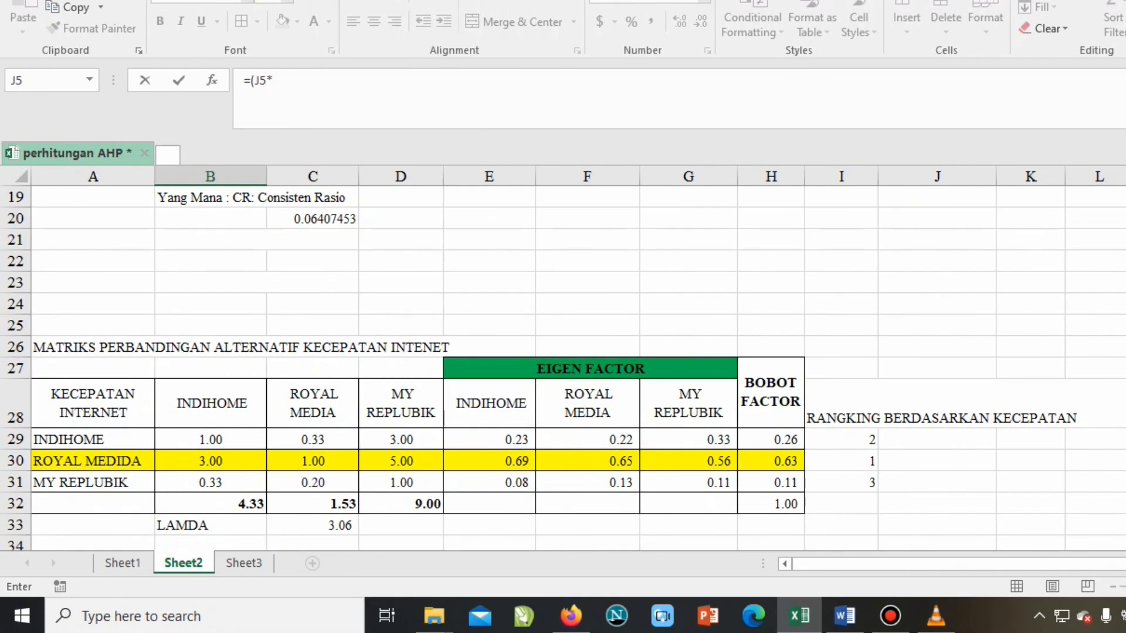
left_click(771, 440)
type(")+")
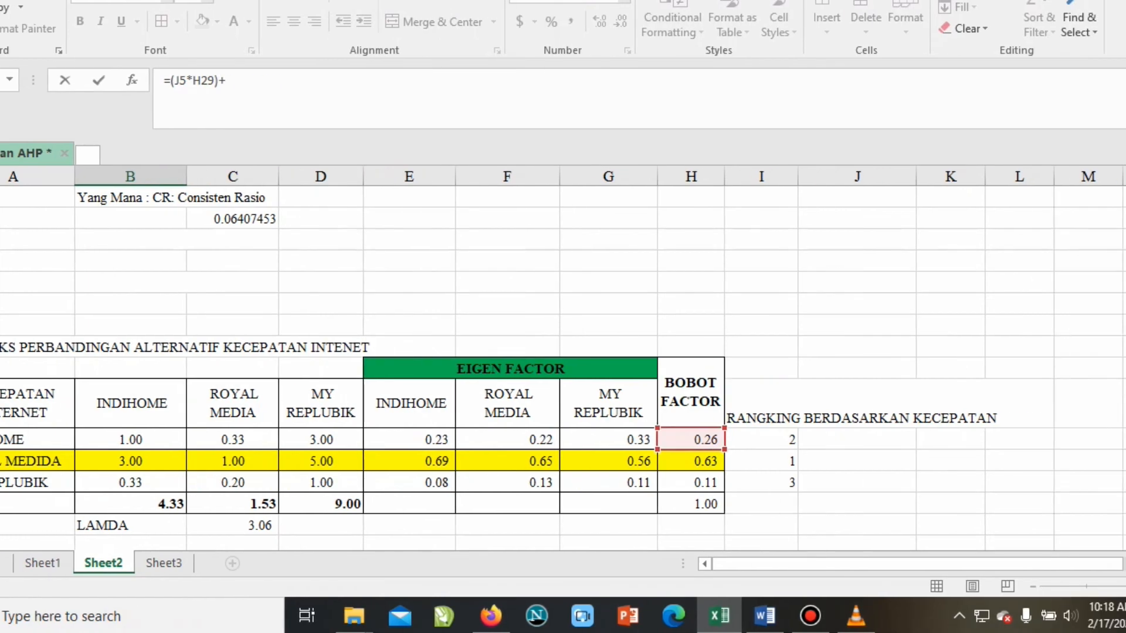
Add the bandwidth capacity term (J6*H43)+ to Indihome's score formula in B77, multiplying the criterion weight by Indihome's weight.
scroll(563, 369, "up", 6)
type("+(")
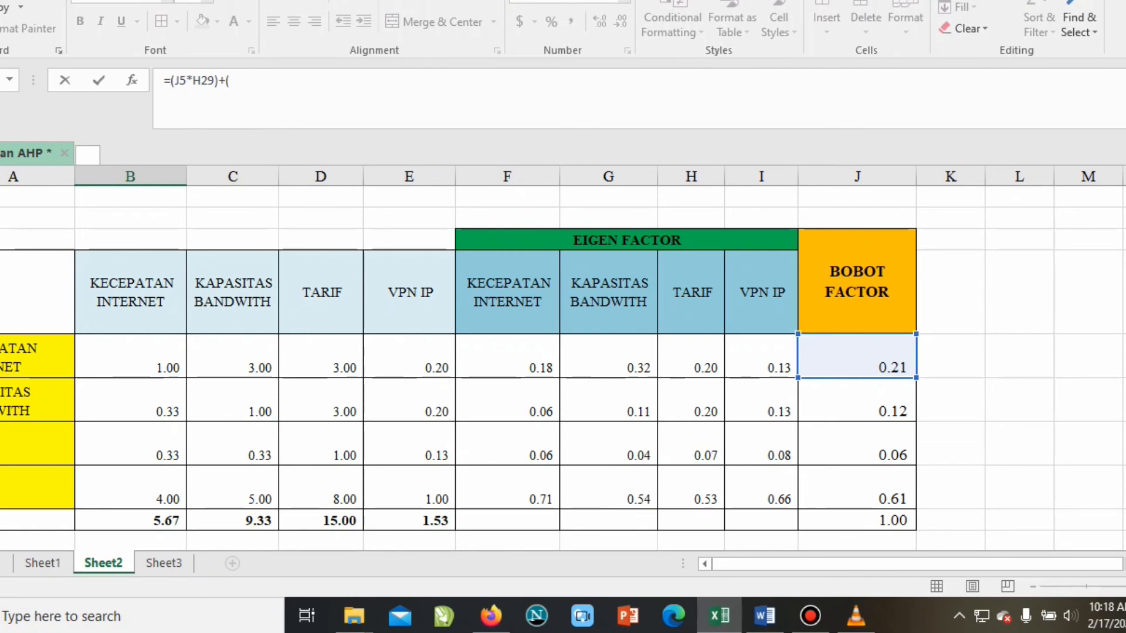
left_click(857, 400)
type("*")
scroll(563, 369, "down", 8)
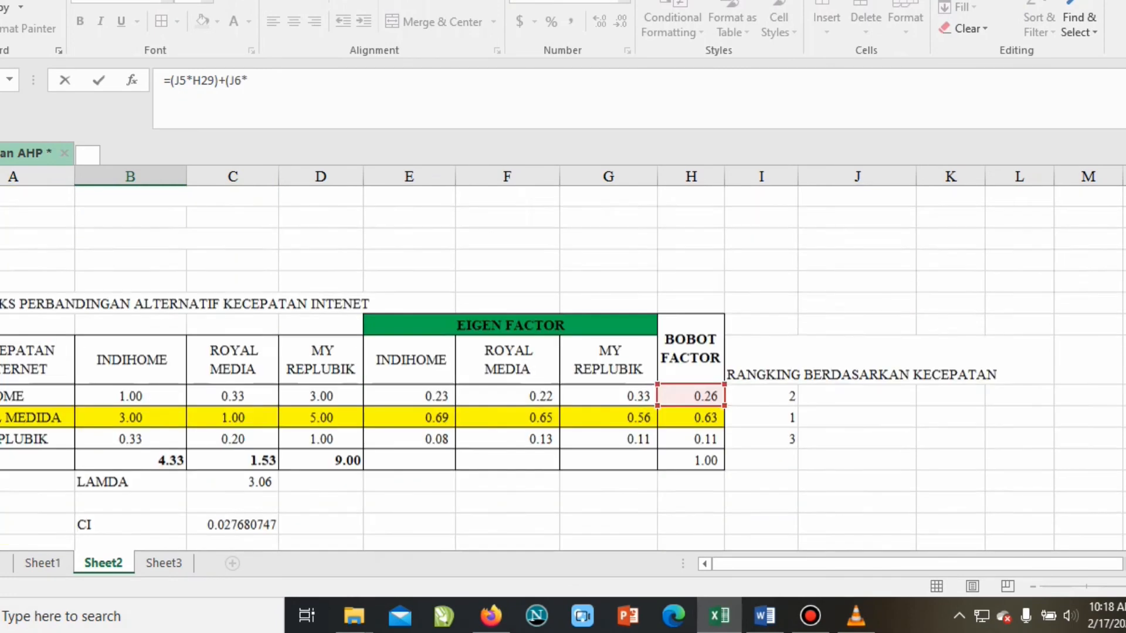
scroll(563, 369, "down", 3)
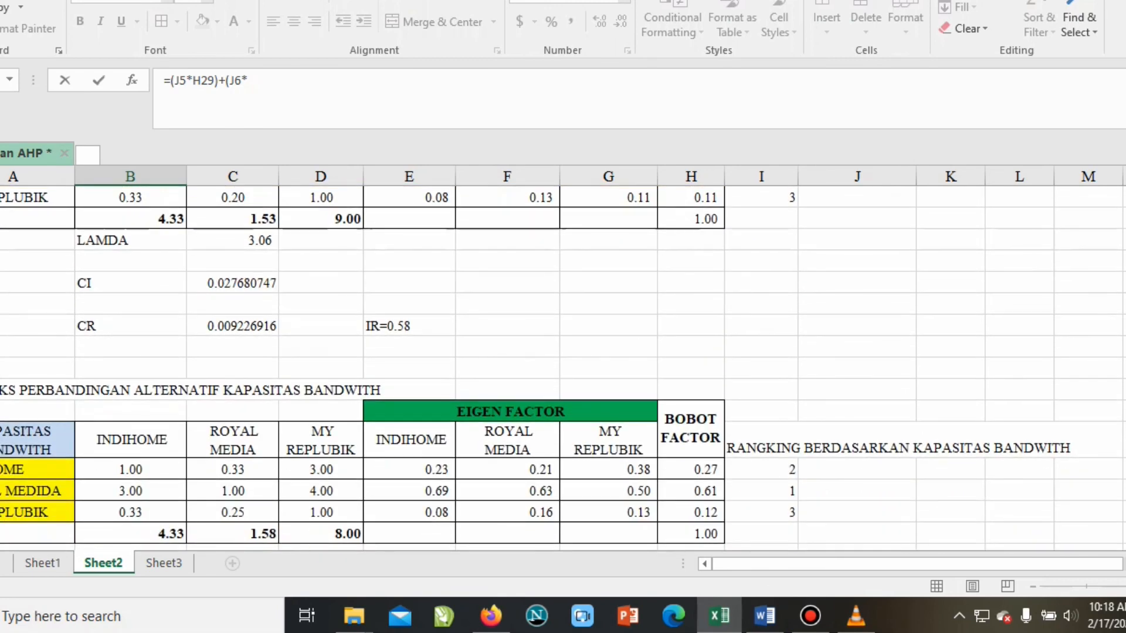
left_click(691, 469)
type(")+")
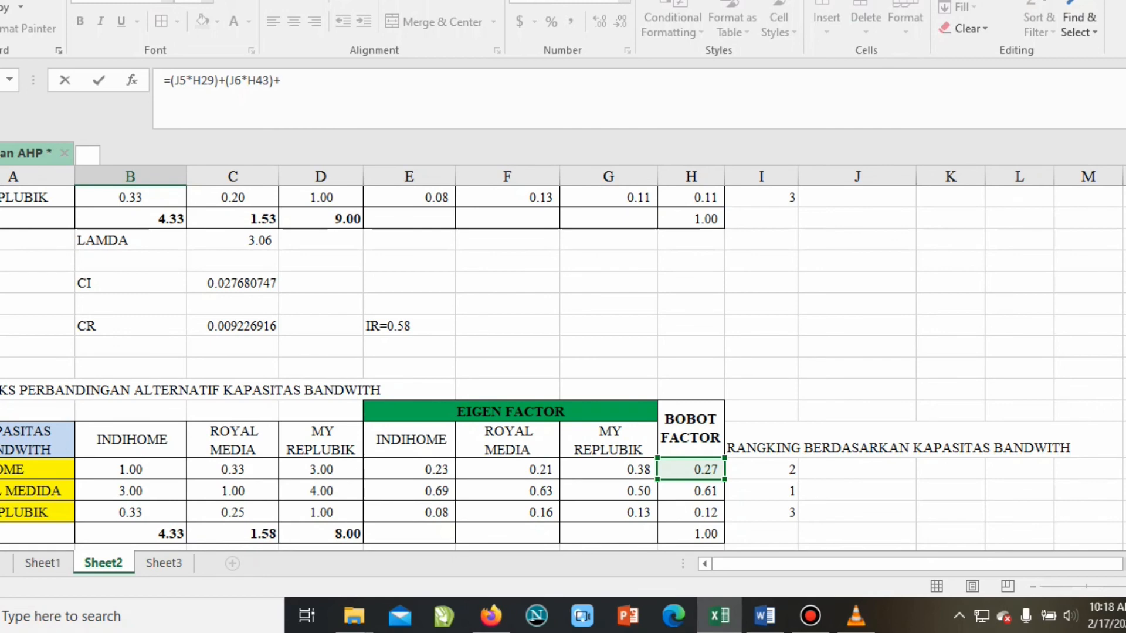
Add the tariff term (J7*H55)+ to Indihome's score formula, multiplying the TARIF criterion weight by Indihome's tariff weight.
scroll(563, 369, "up", 12)
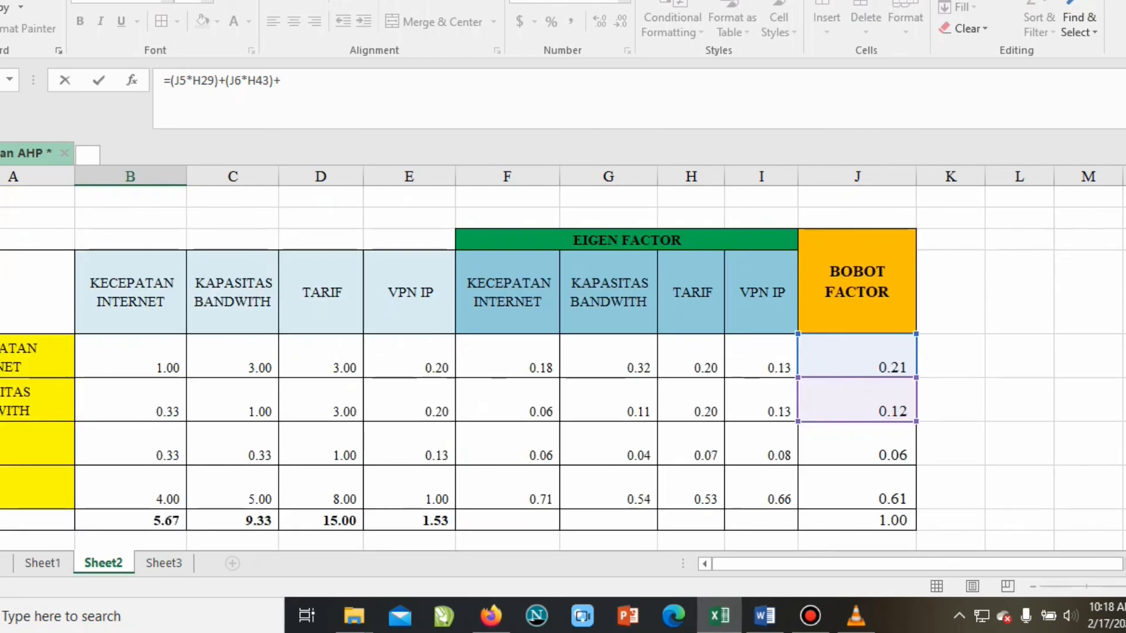
left_click(851, 444)
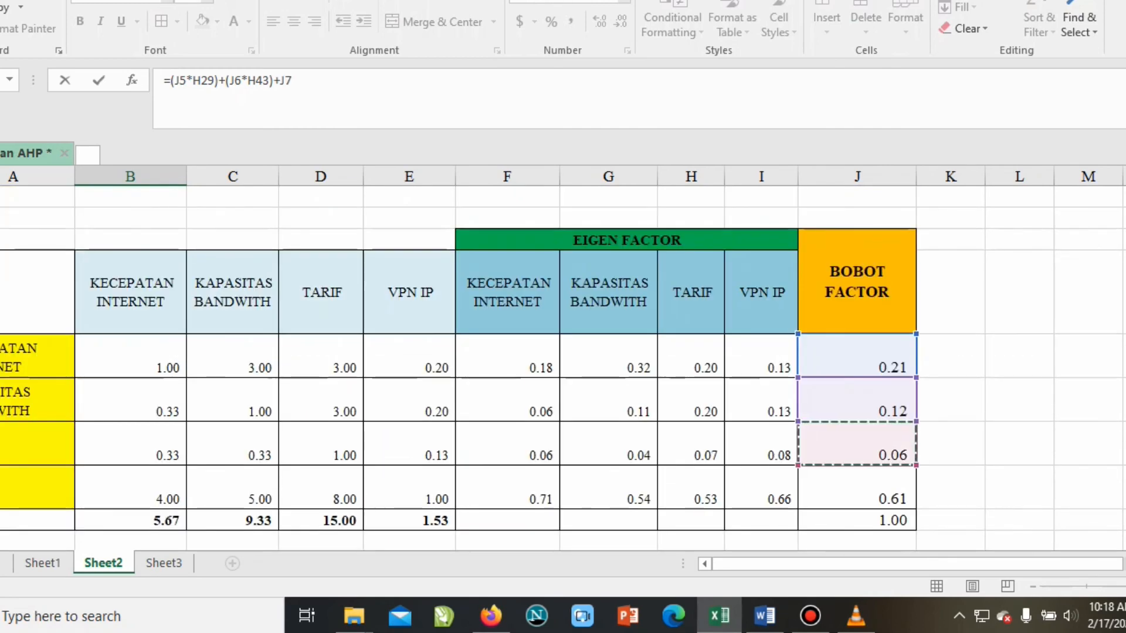
key("BackSpace")
key("BackSpace")
type("(")
left_click(854, 444)
type("*")
scroll(563, 358, "down", 8)
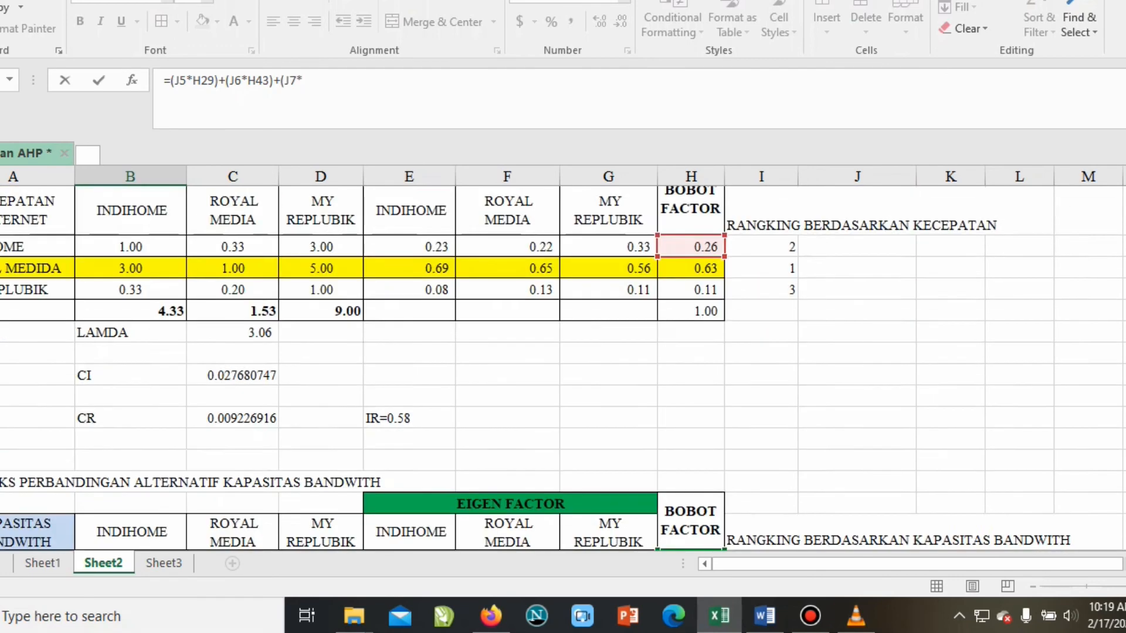
scroll(563, 358, "down", 3)
scroll(563, 358, "down", 3)
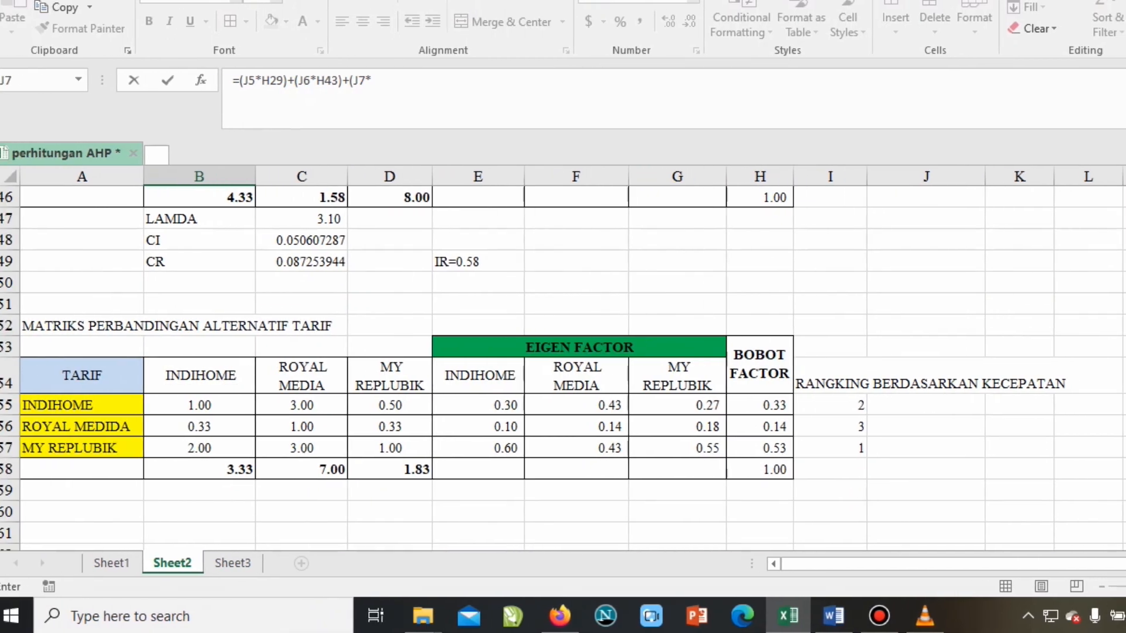
left_click(760, 405)
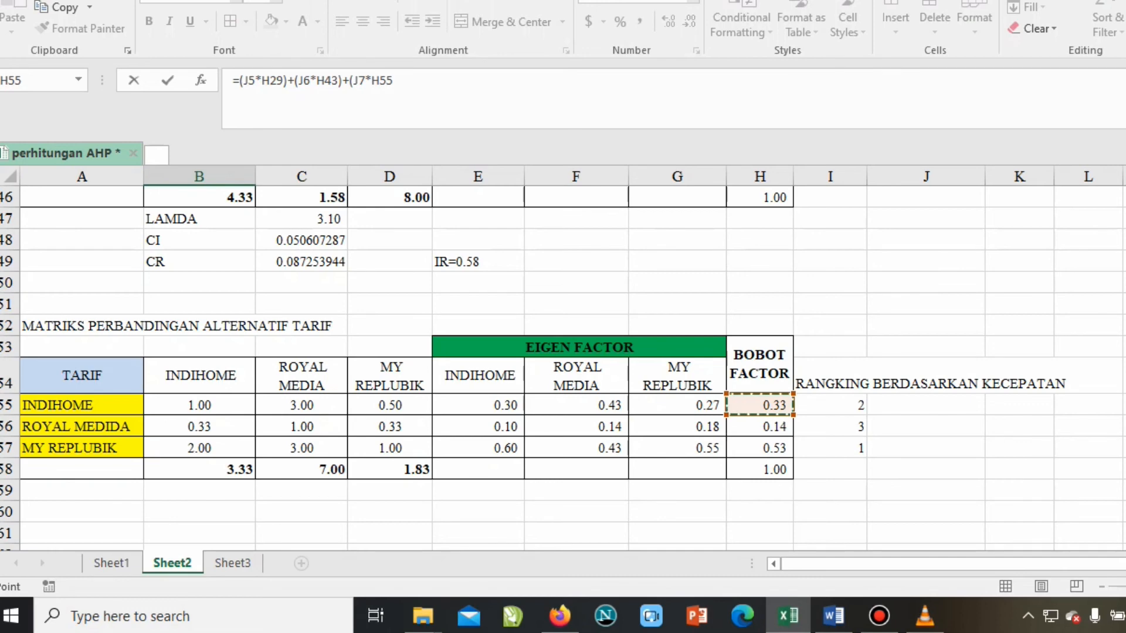
type(")+")
Complete Indihome's score formula in B77 with the VPN IP term (J8*H67) and check the entered formula.
scroll(563, 352, "up", 8)
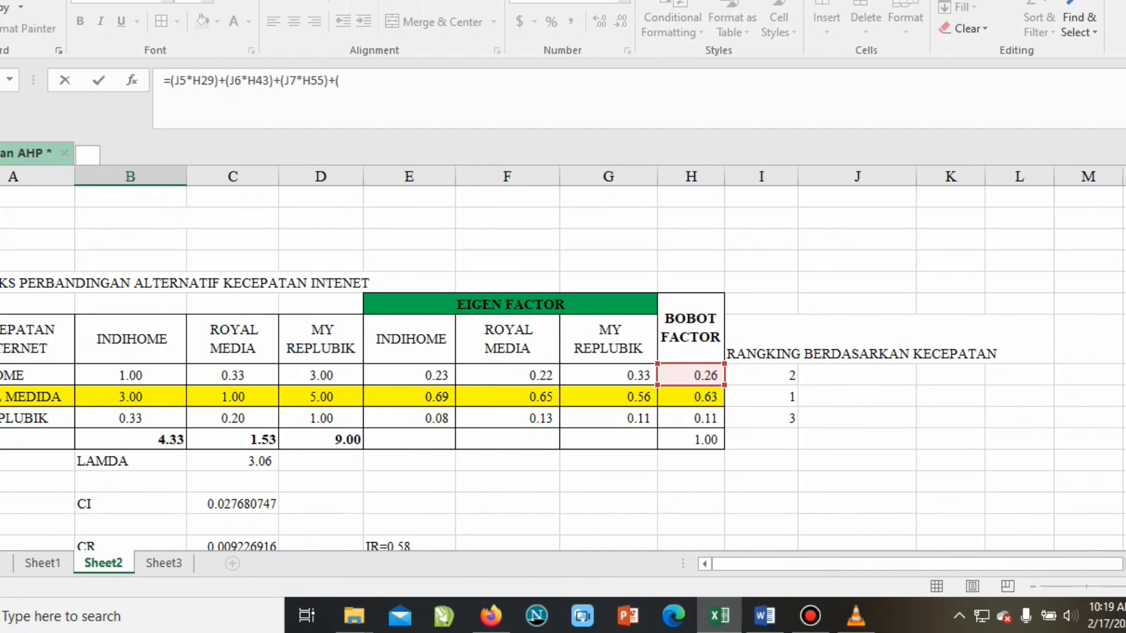
scroll(563, 352, "up", 8)
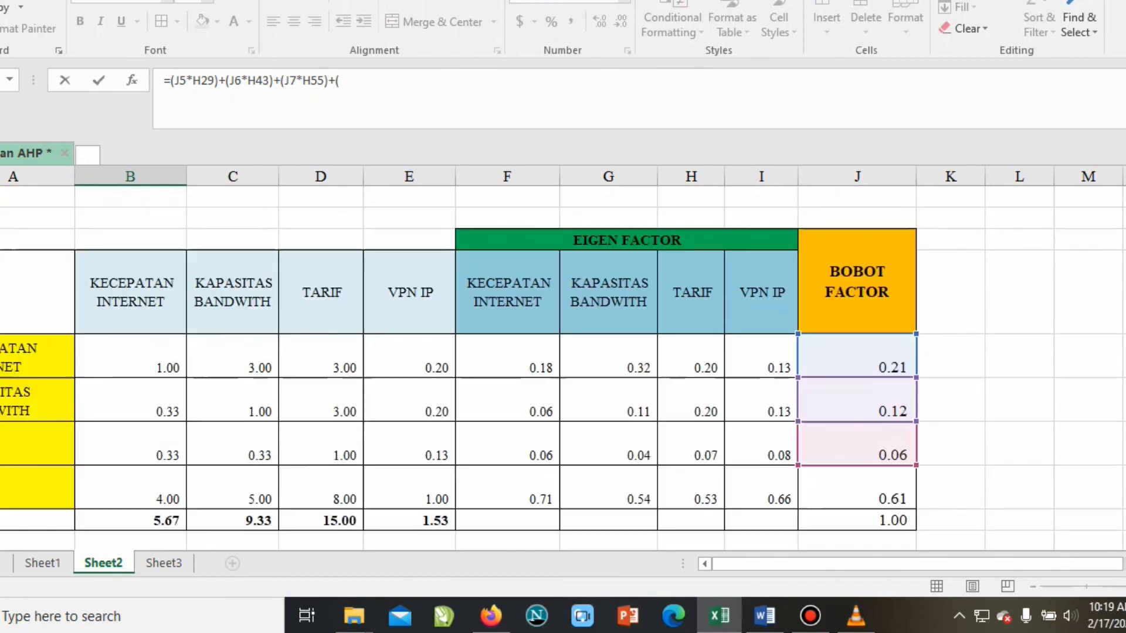
left_click(856, 486)
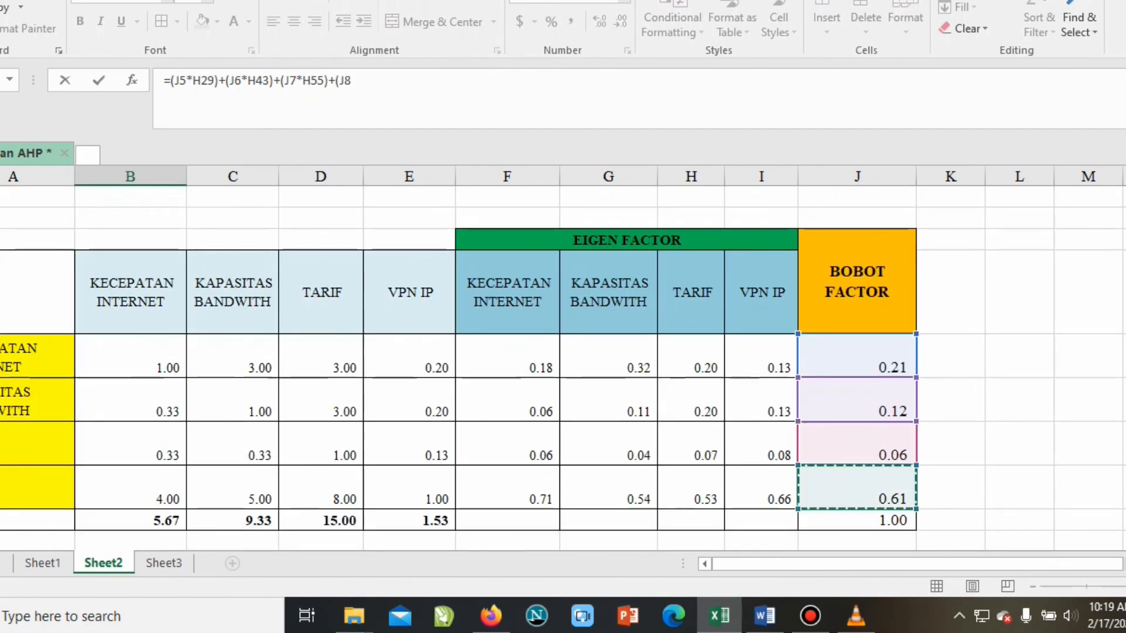
type("*")
scroll(563, 352, "down", 8)
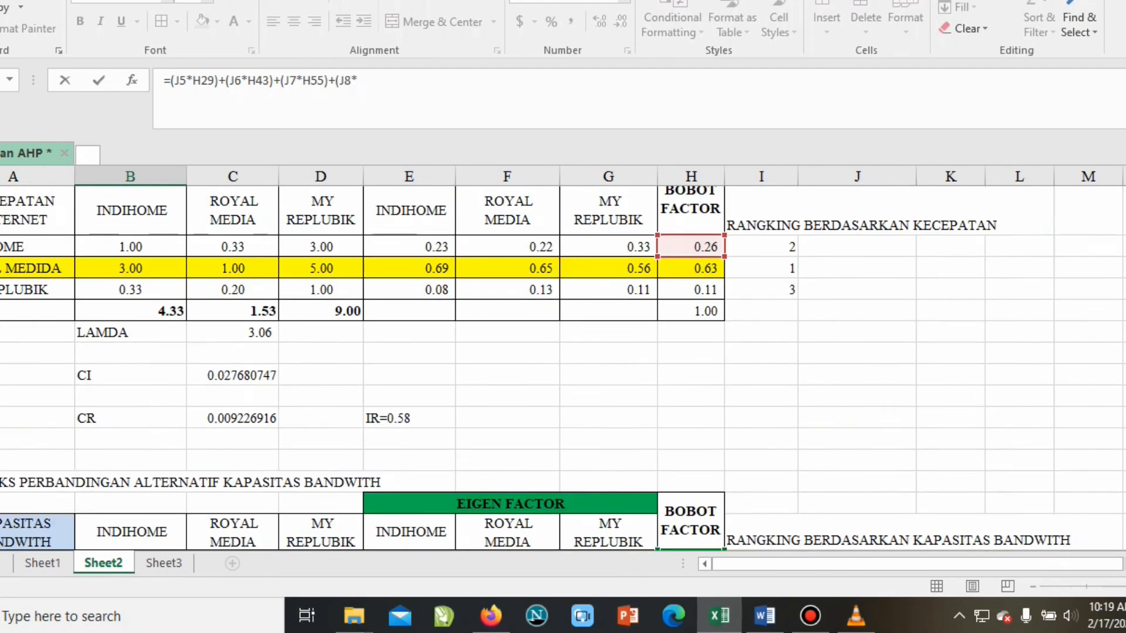
scroll(563, 368, "down", 2)
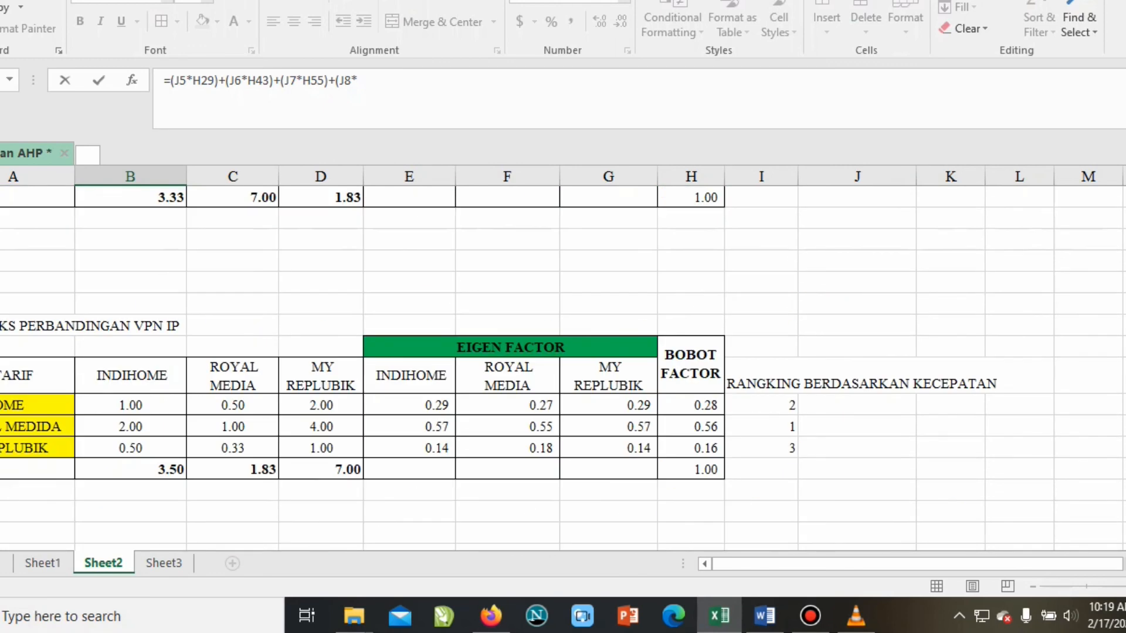
left_click(691, 405)
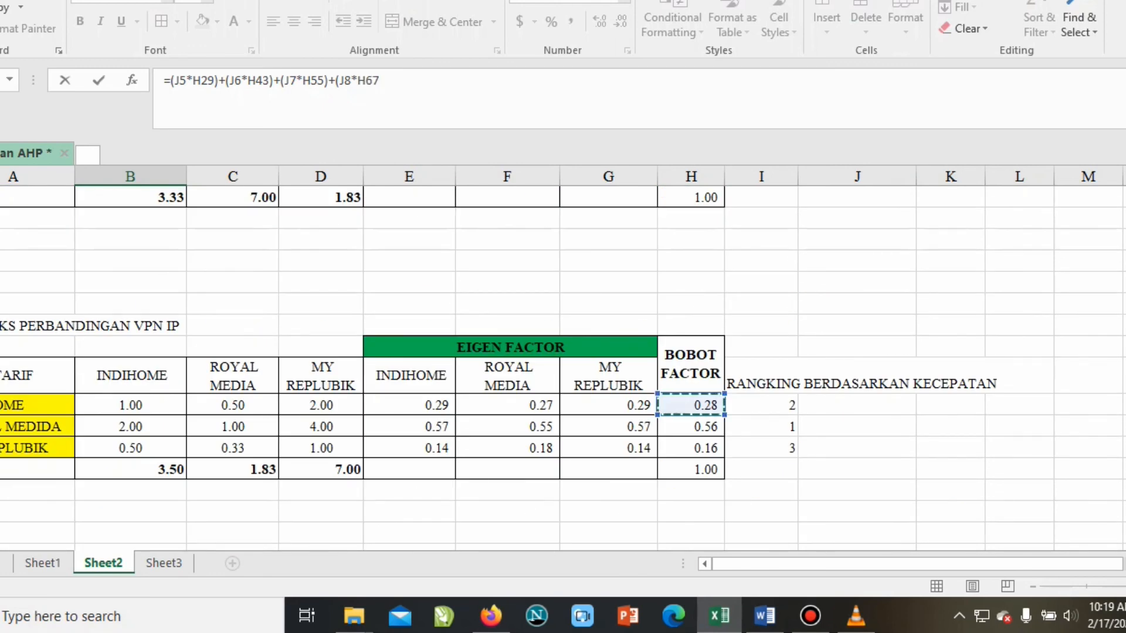
type(")")
key("Return")
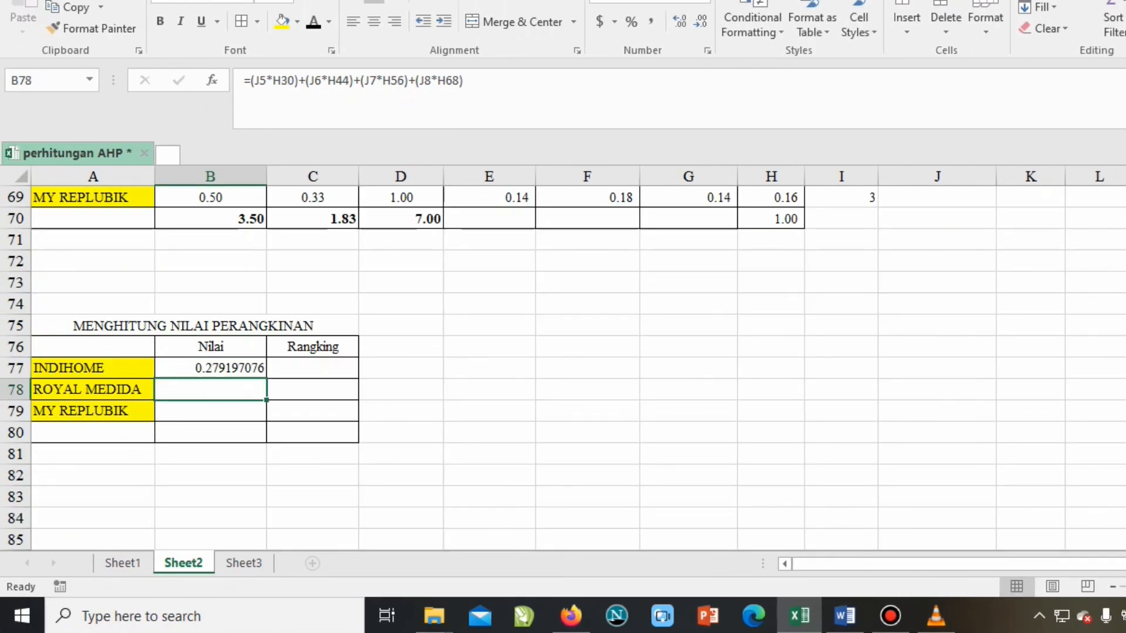
left_click(210, 368)
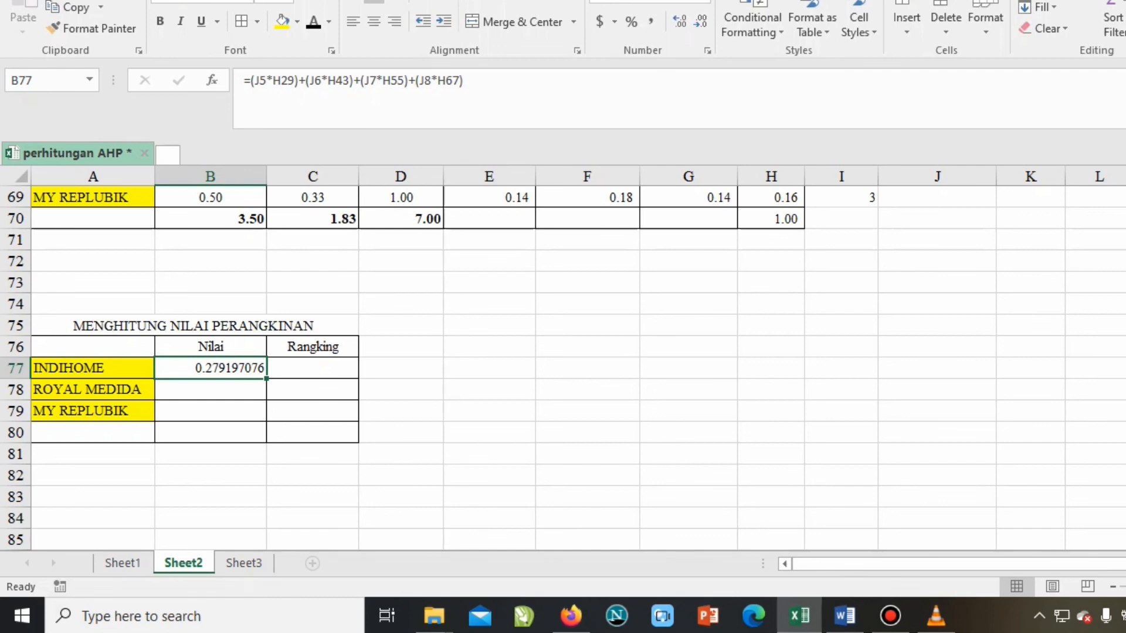
left_click(210, 389)
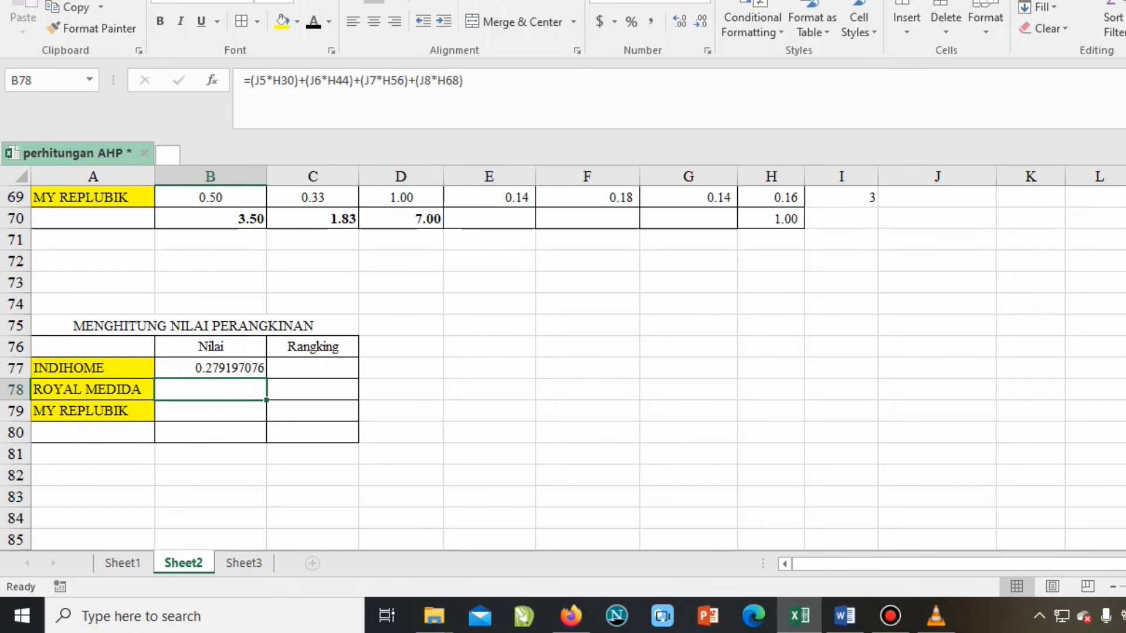
type("=")
left_click(587, 411)
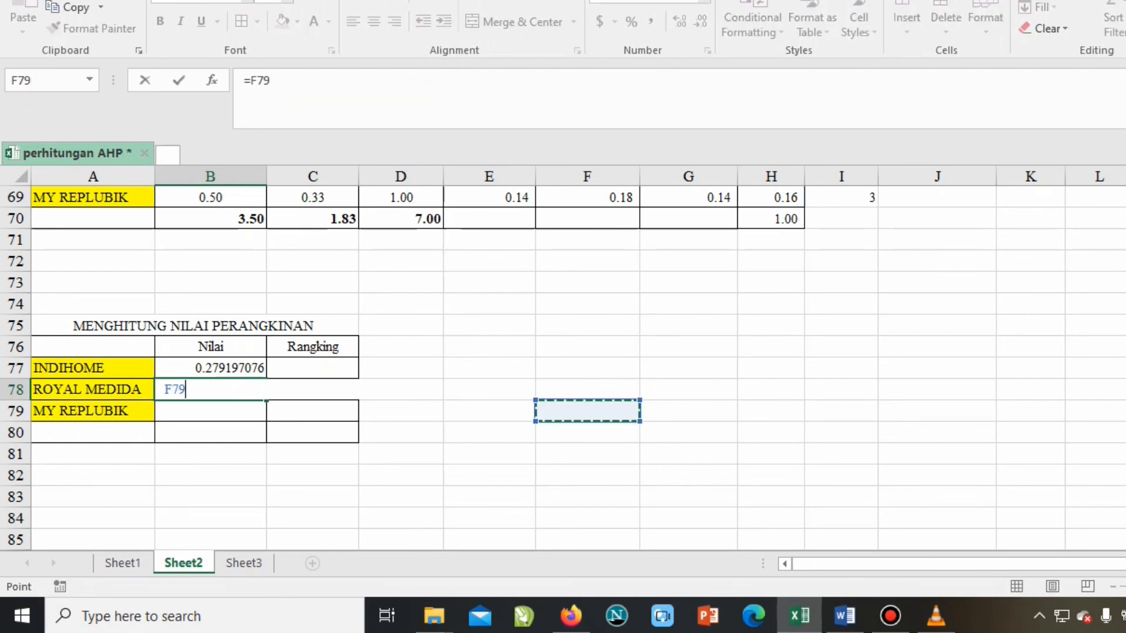
key("Escape")
left_click(313, 453)
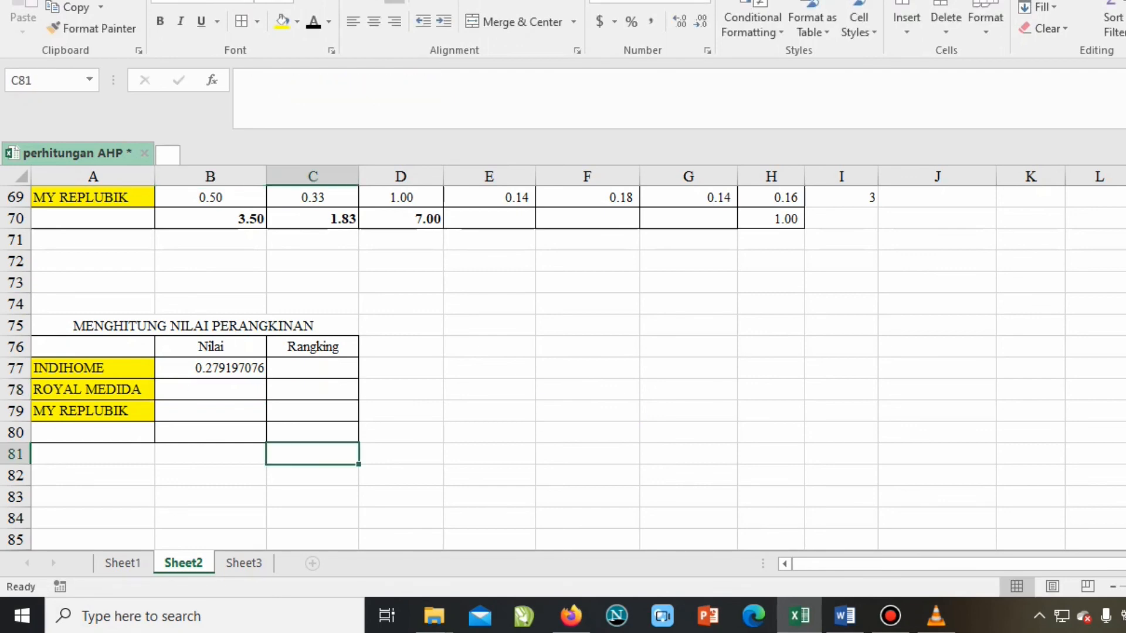
left_click(210, 390)
left_click(489, 349)
left_click(210, 434)
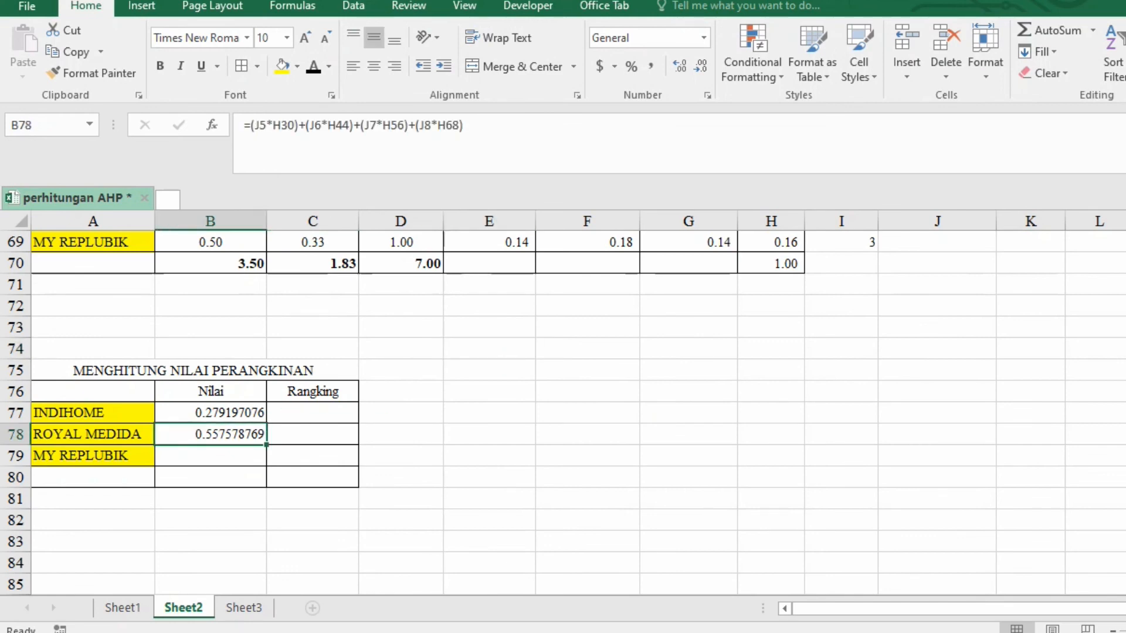
Begin re-entering Royal Medida's score formula in B78 with the internet speed term =(J5*H30).
type("=(")
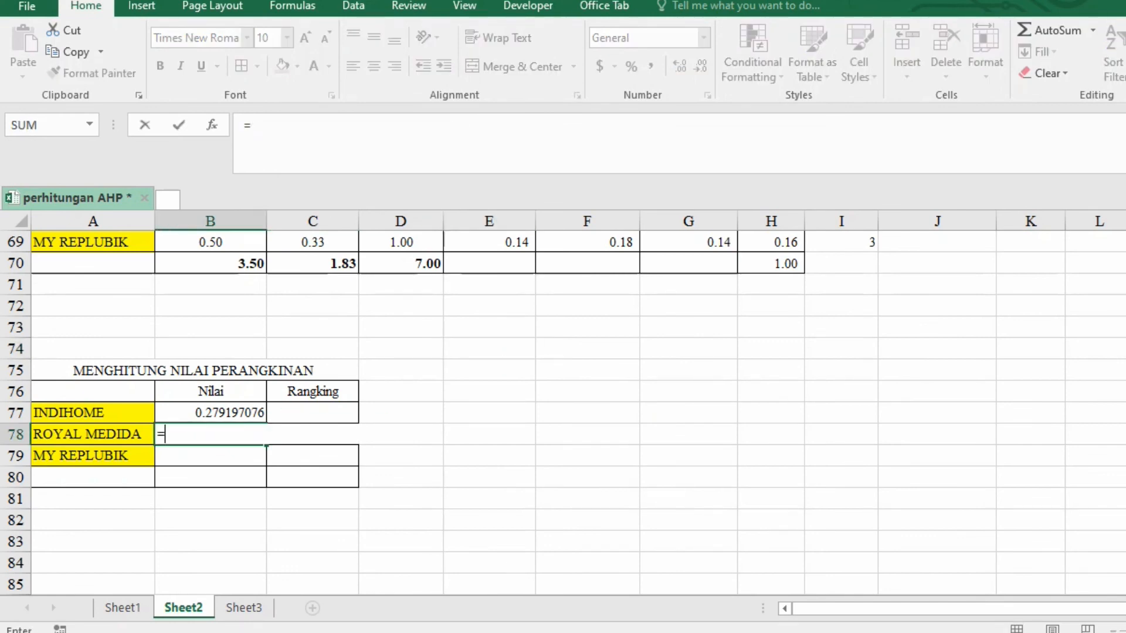
scroll(563, 411, "up", 20)
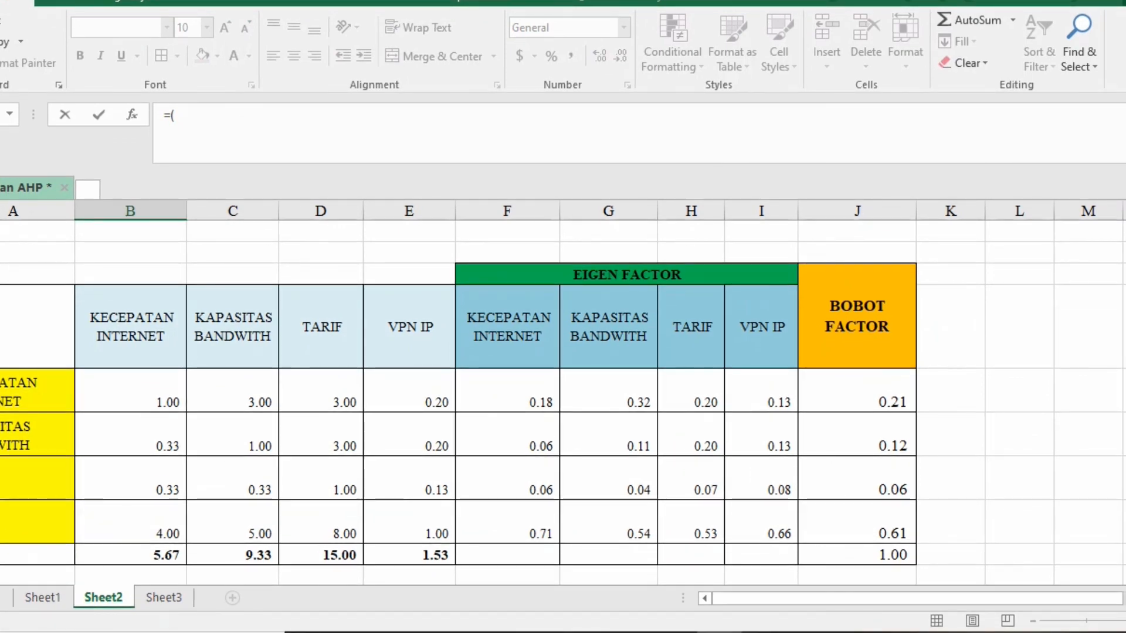
left_click(885, 402)
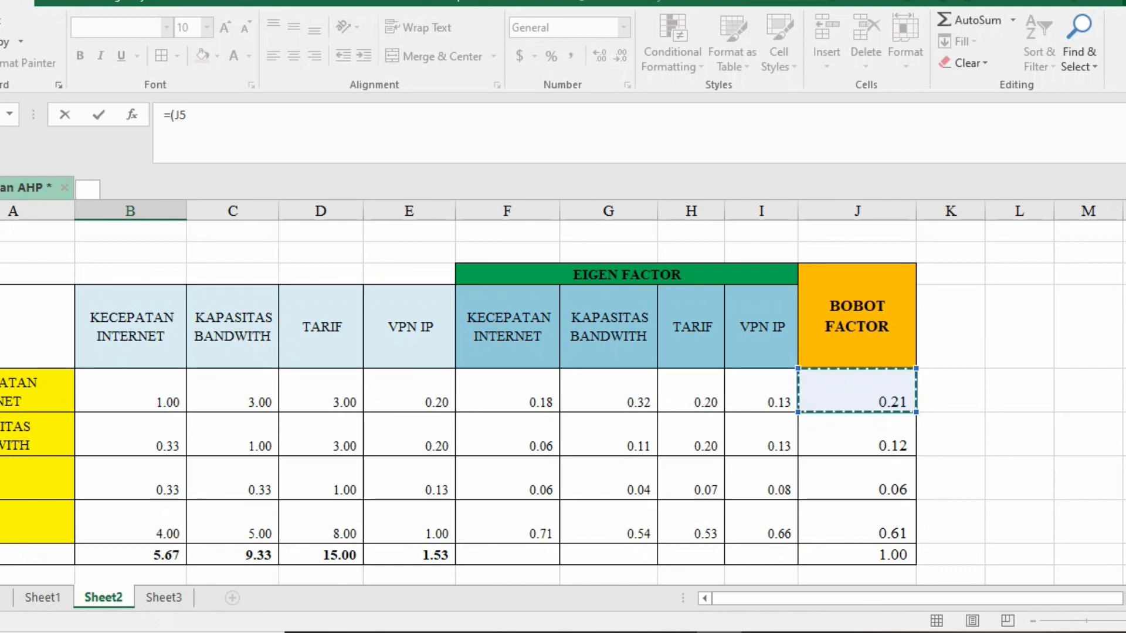
type("*")
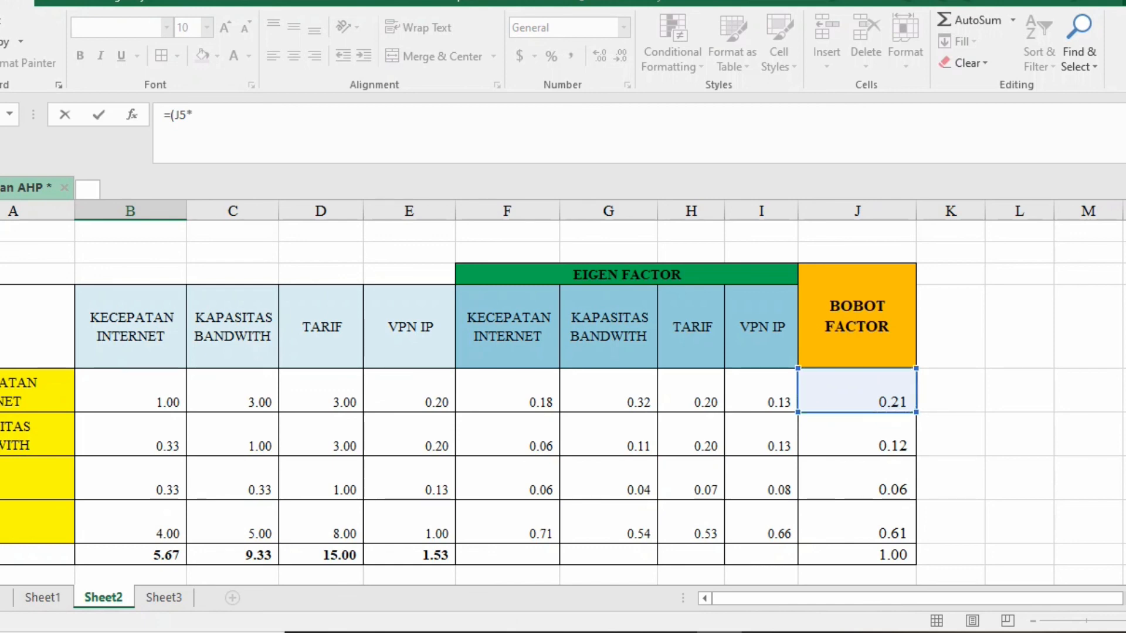
scroll(563, 393, "down", 6)
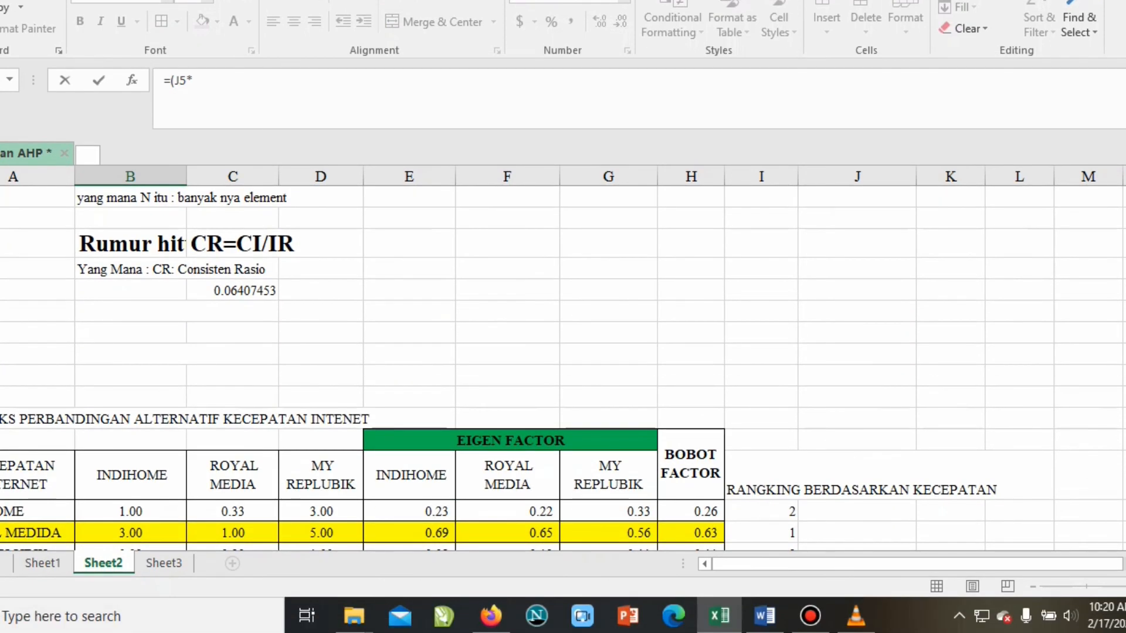
left_click(691, 532)
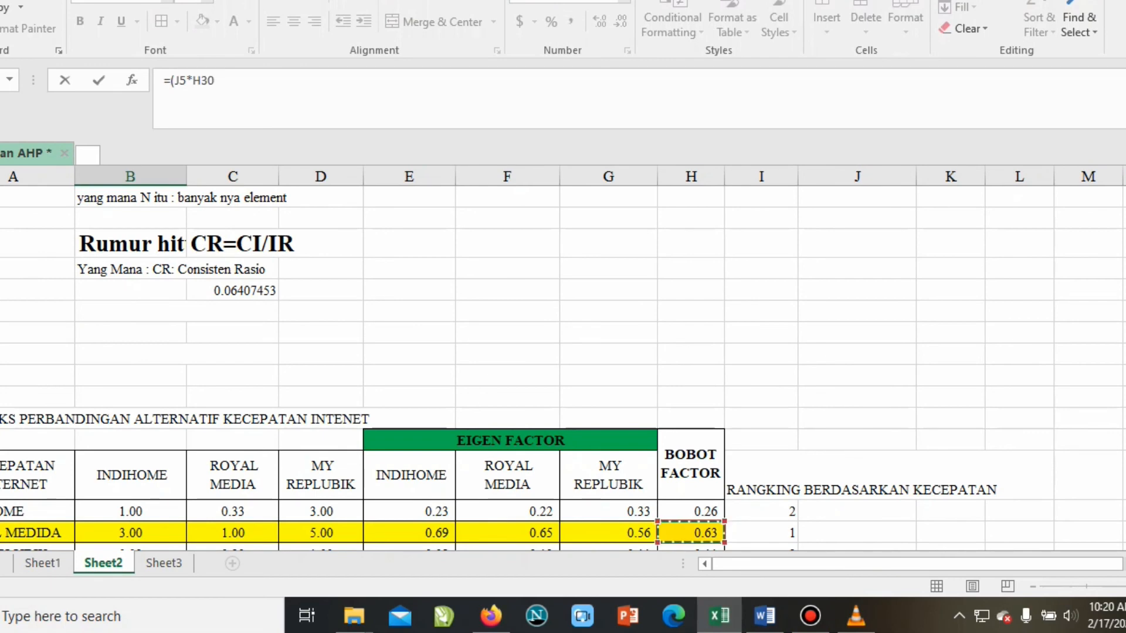
type(")")
Add the bandwidth capacity term +(J6*H44)+ to Royal Medida's score formula, multiplying the criterion weight by its bandwidth weight.
scroll(563, 357, "up", 10)
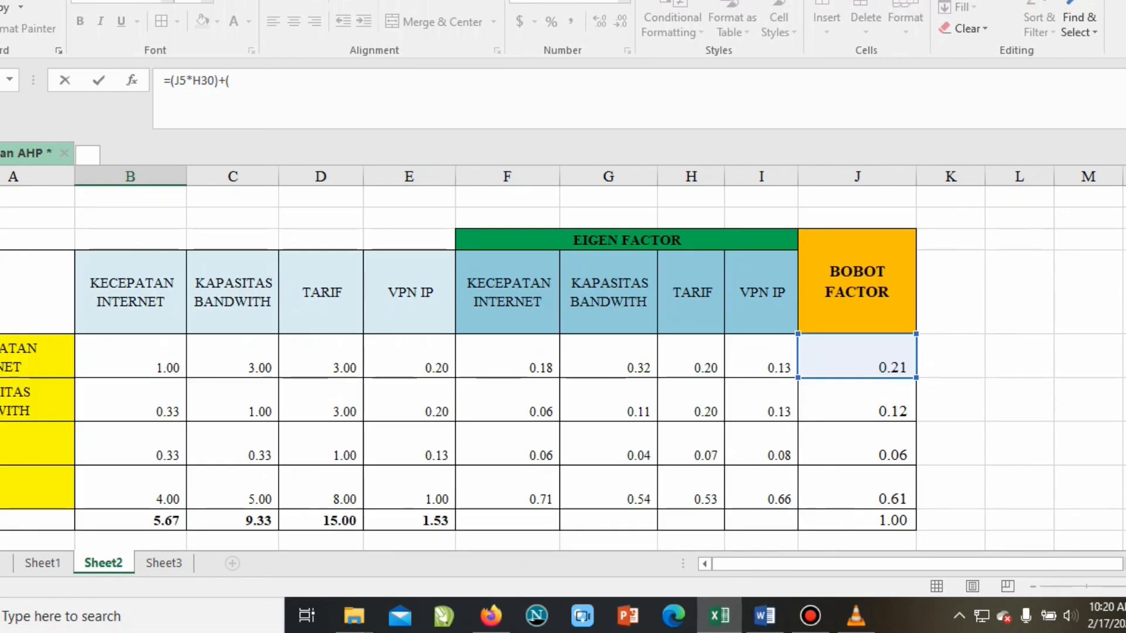
type("+(")
left_click(857, 399)
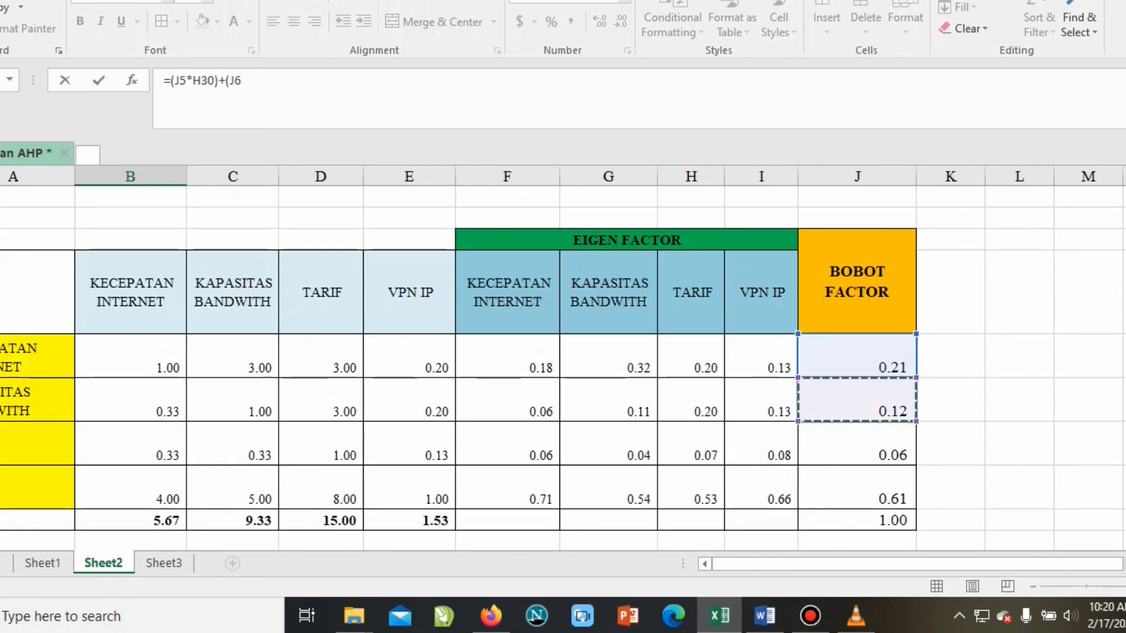
type("*")
scroll(563, 358, "down", 2)
scroll(563, 358, "down", 15)
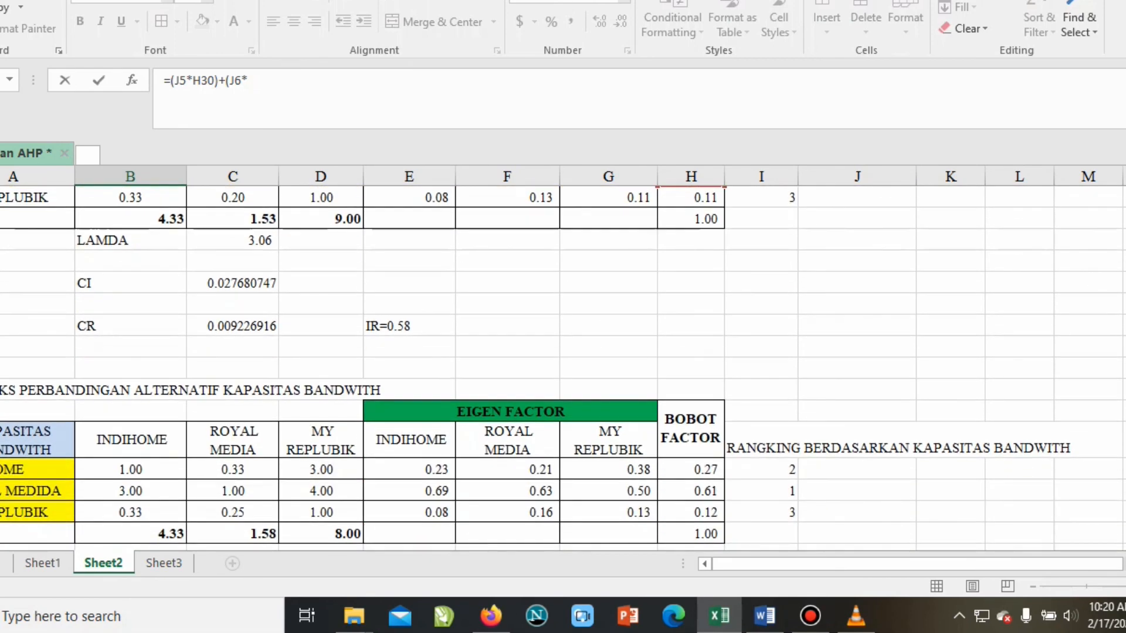
left_click(691, 490)
type(")+")
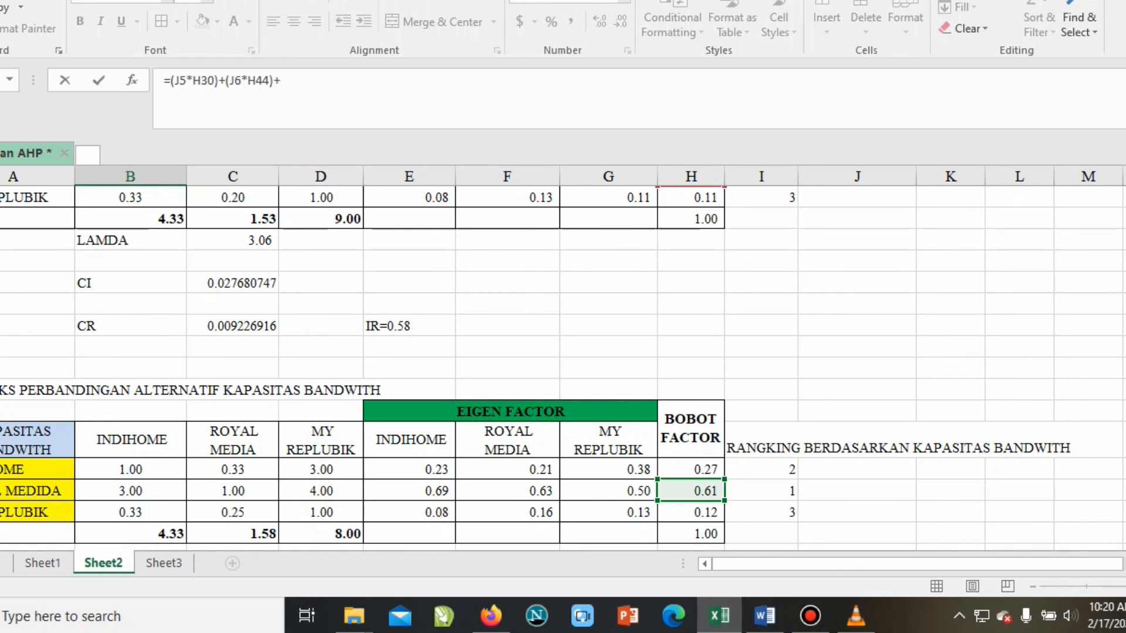
Add the tariff term (J7*H56)+ to Royal Medida's score formula, multiplying the criterion weight by its tariff weight.
scroll(563, 358, "up", 15)
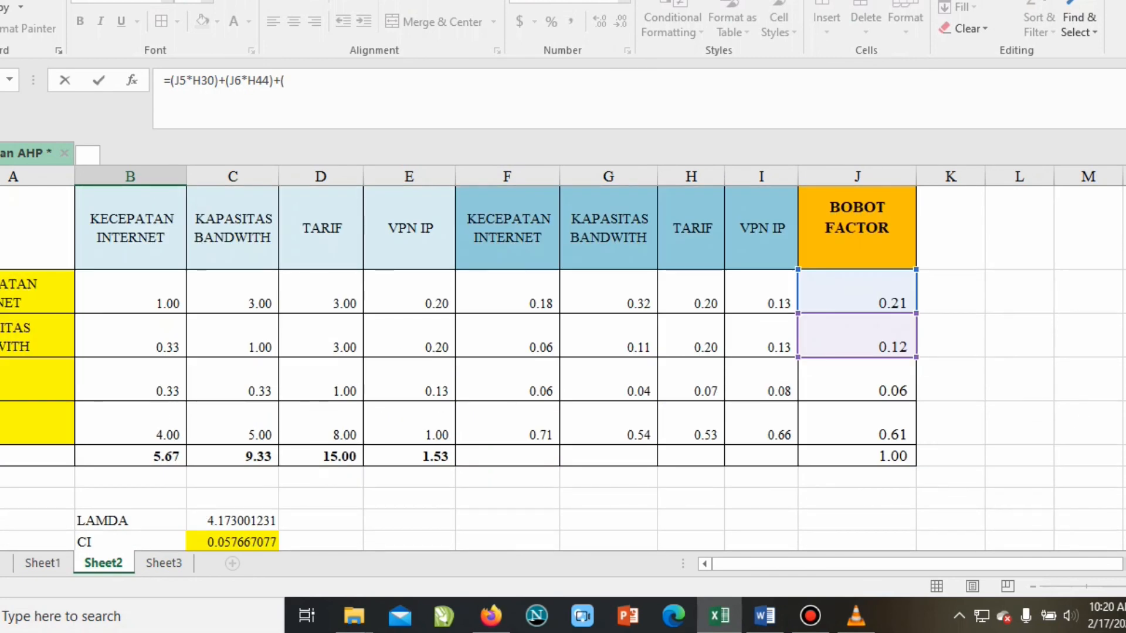
left_click(857, 380)
type("*")
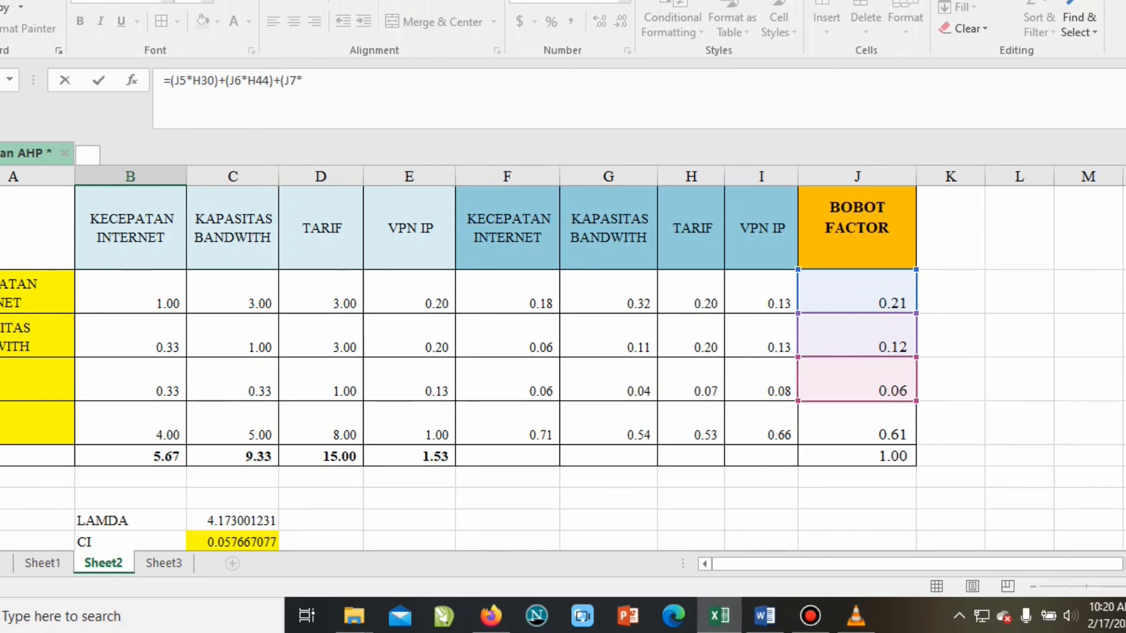
scroll(563, 368, "down", 15)
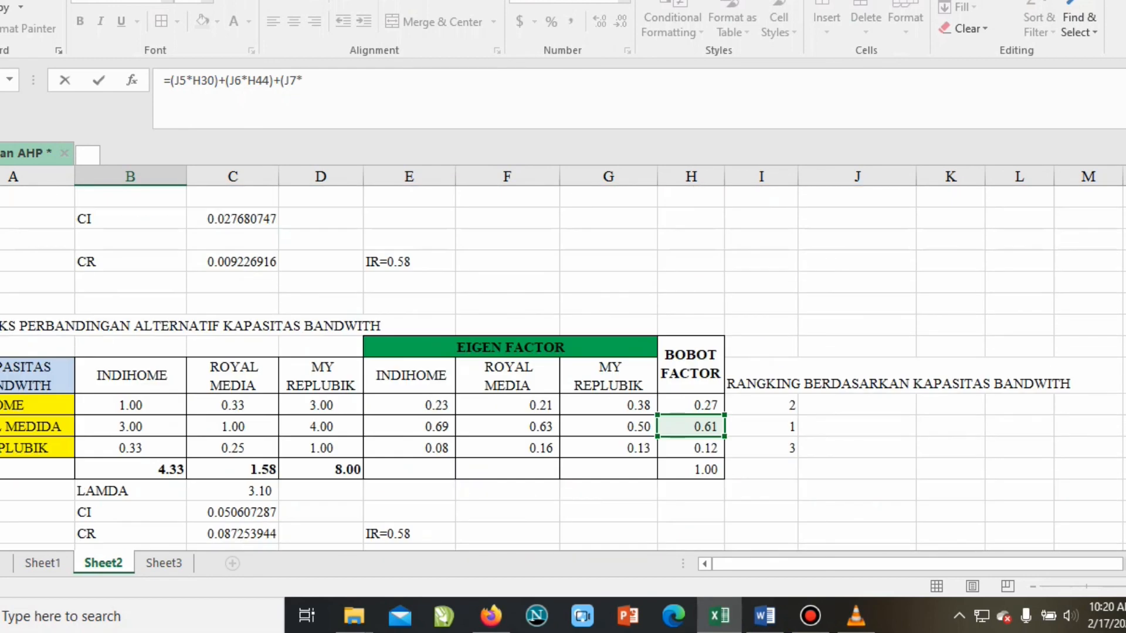
scroll(563, 368, "down", 4)
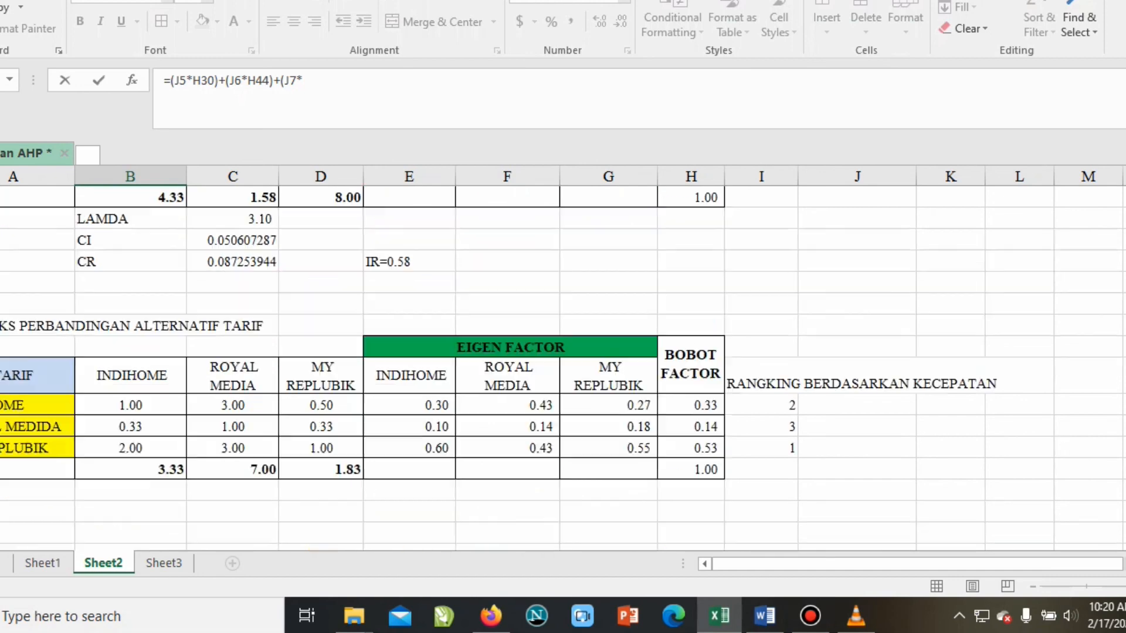
left_click(690, 427)
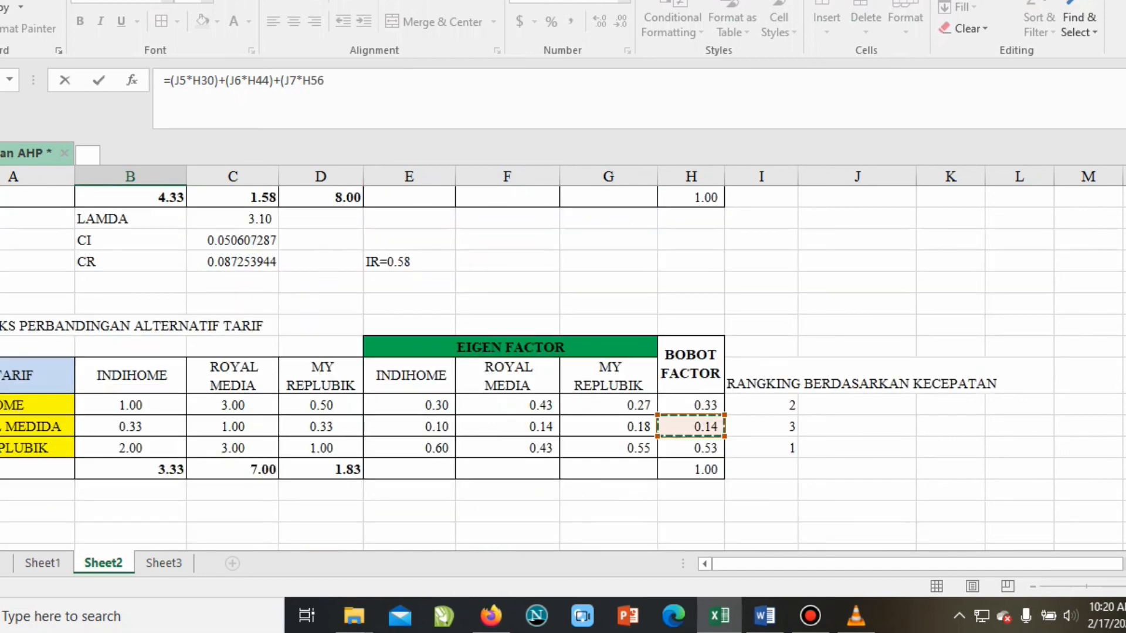
type(")+(")
Complete Royal Medida's score formula in B78 with the VPN IP term (J8*H68) and enter it.
scroll(563, 368, "up", 15)
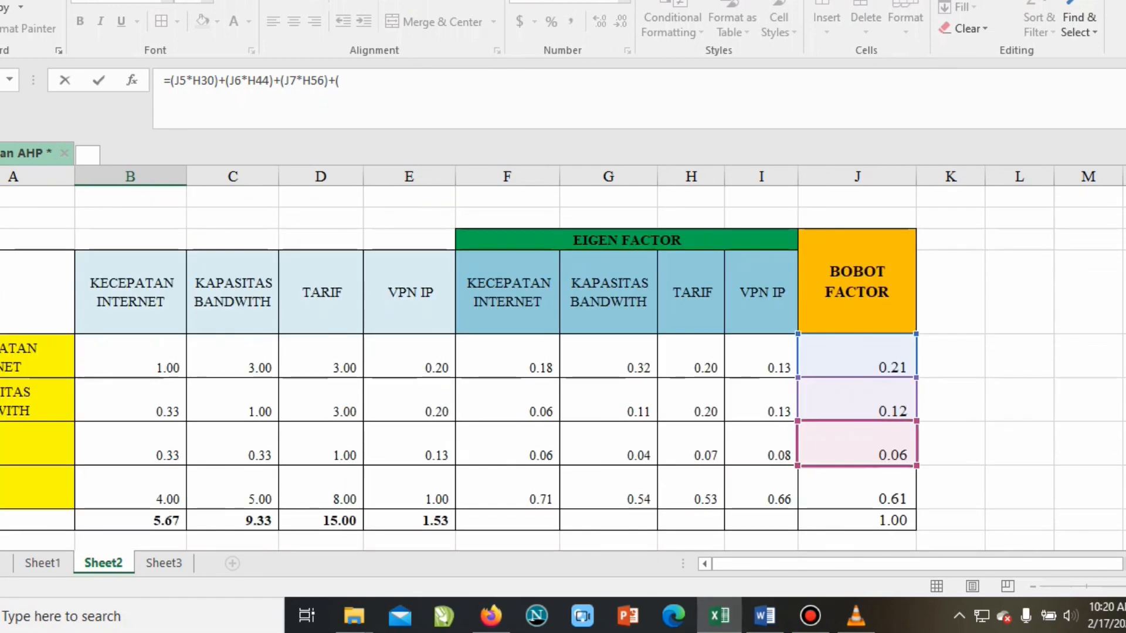
left_click(857, 488)
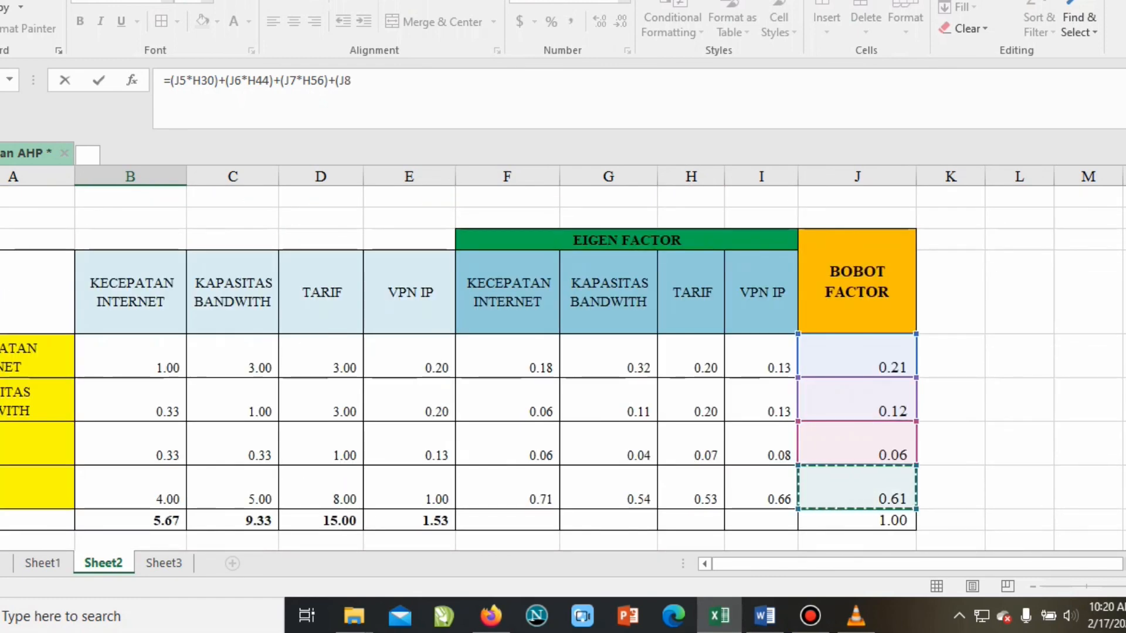
type("*")
scroll(563, 368, "down", 15)
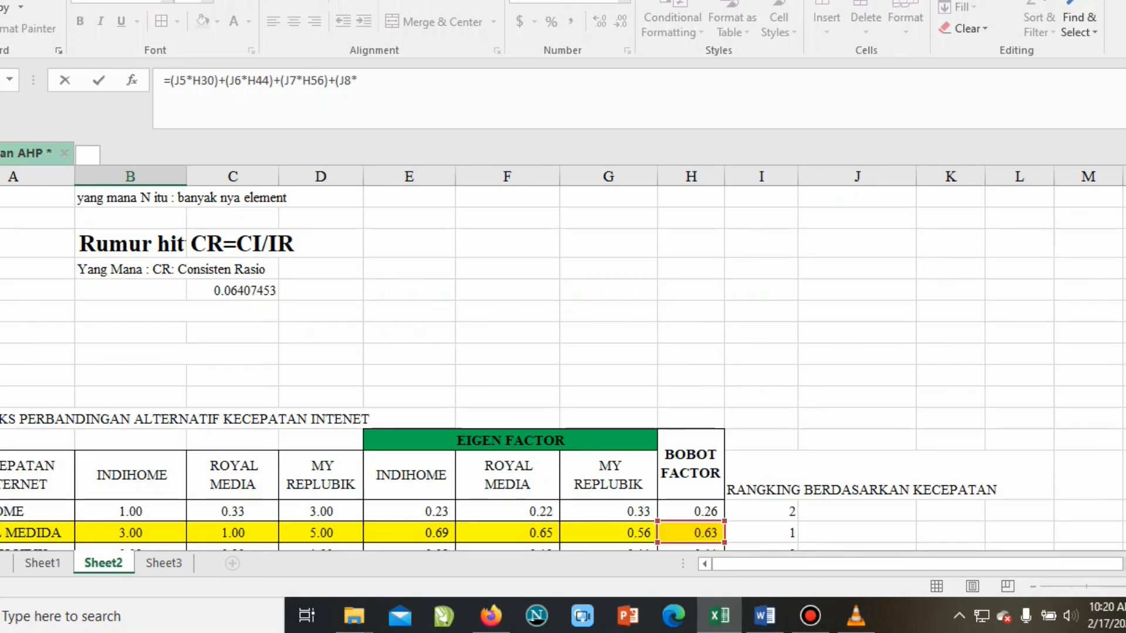
scroll(563, 368, "down", 7)
scroll(563, 367, "up", 2)
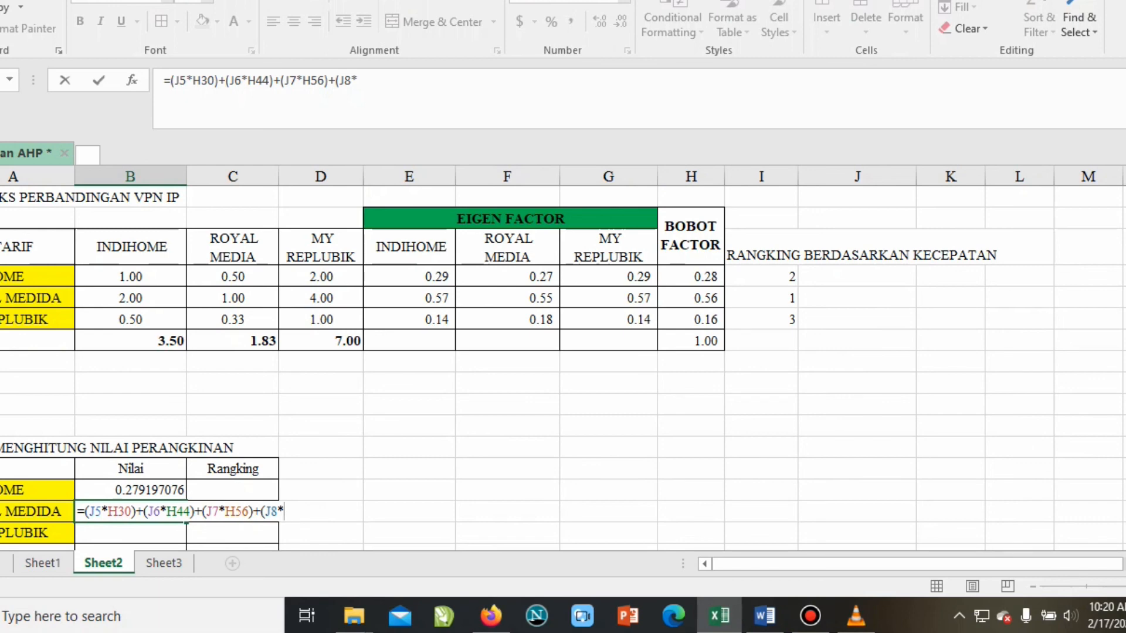
left_click(691, 298)
type(")")
key("Return")
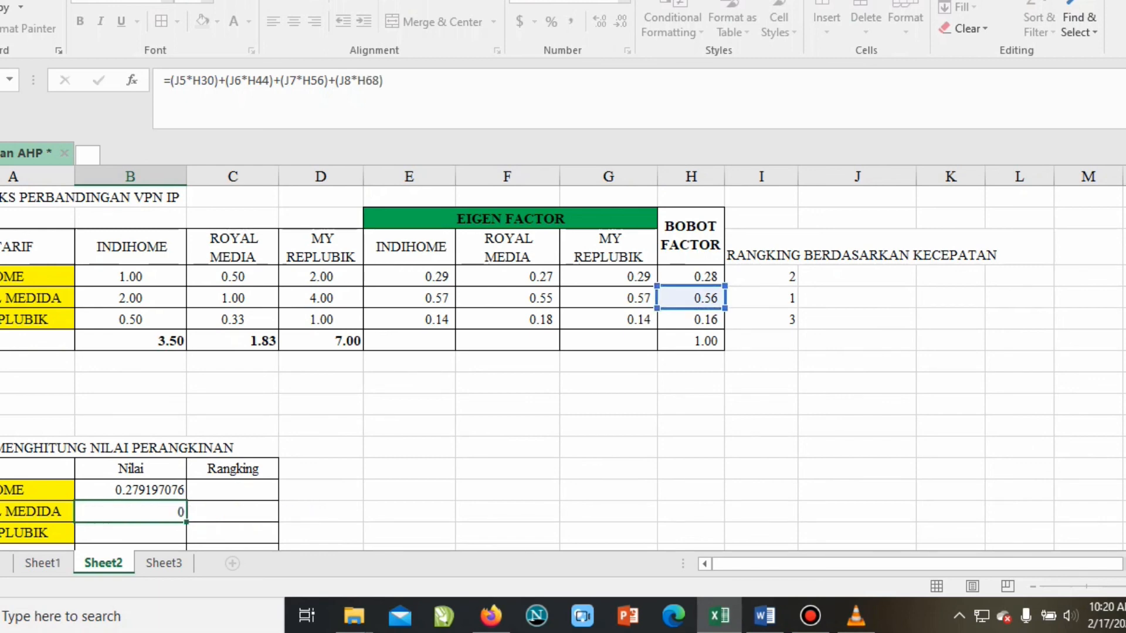
scroll(563, 368, "down", 1)
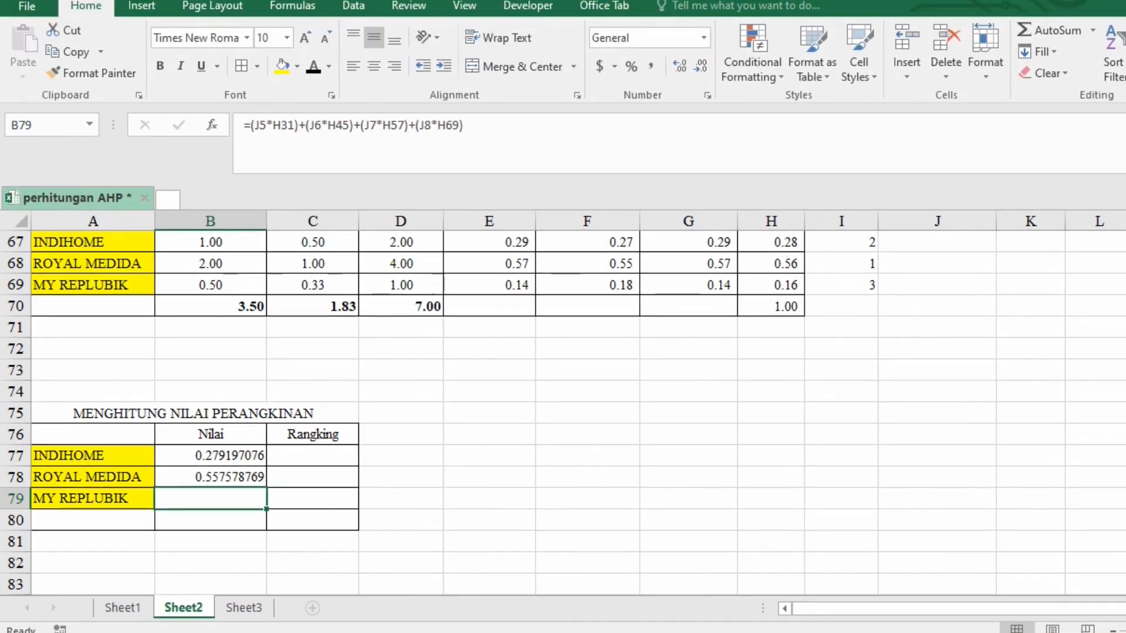
left_click(314, 67)
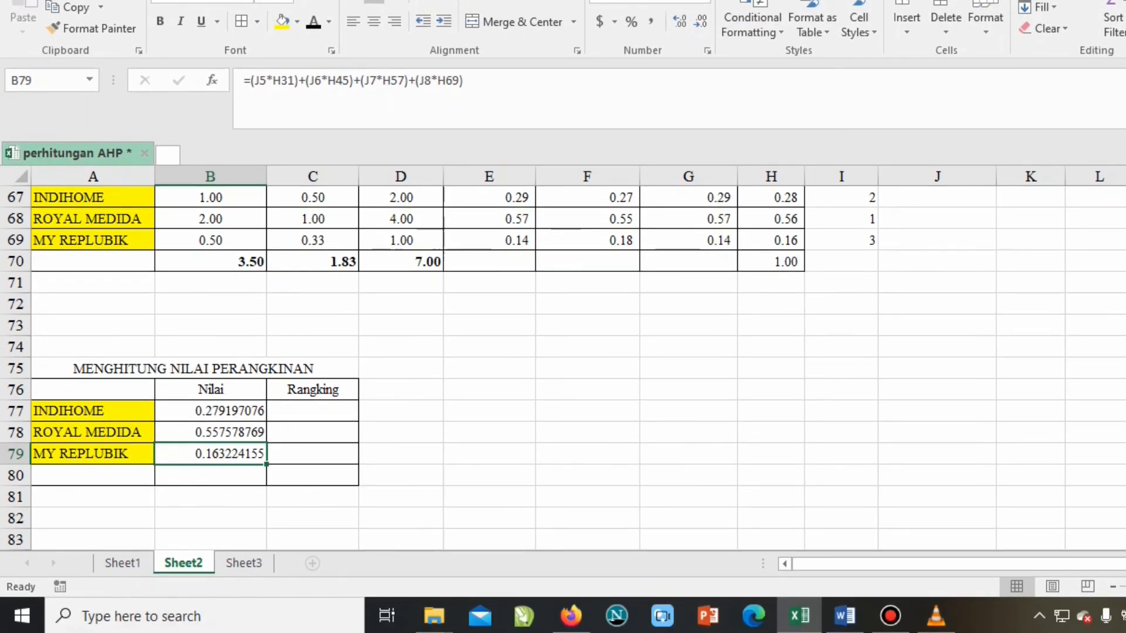
left_click(211, 476)
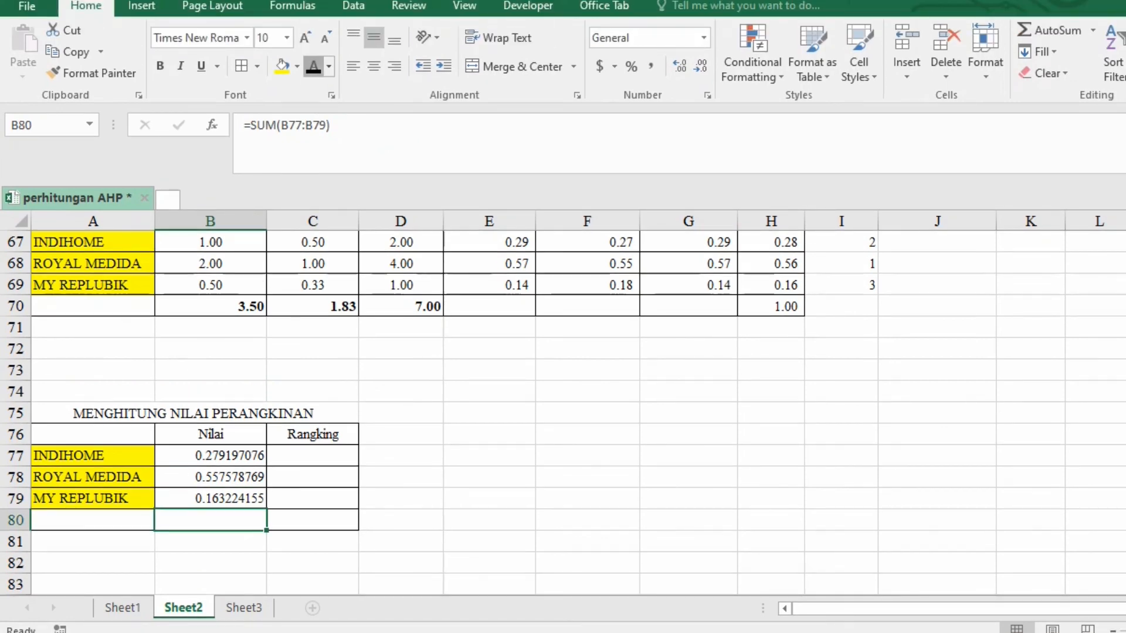
left_click(314, 22)
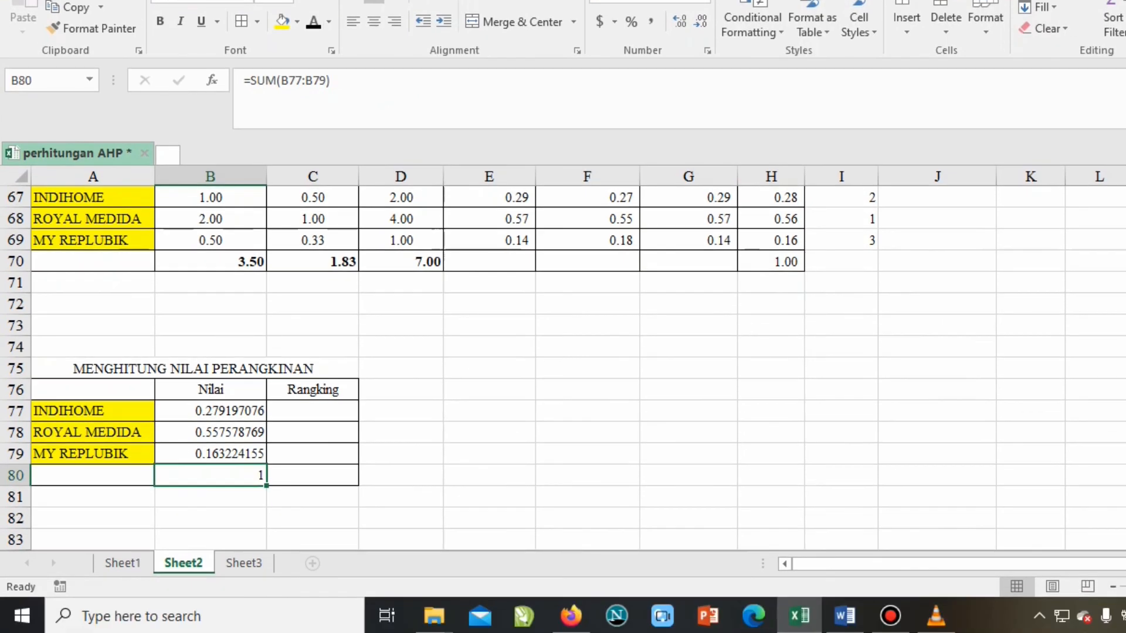
left_click(211, 563)
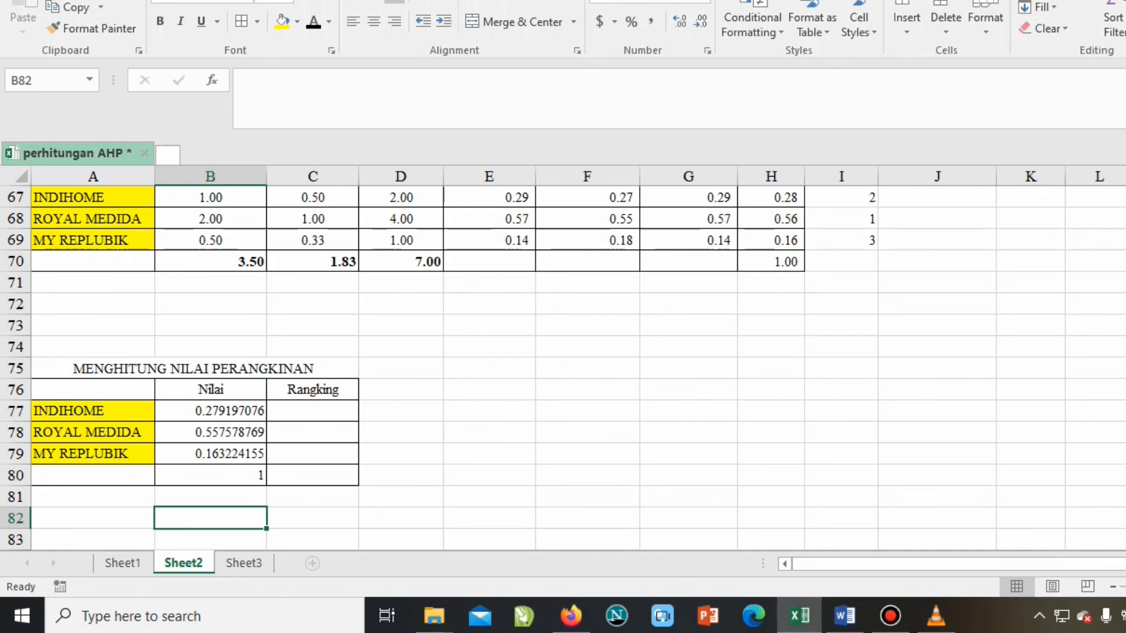
Make the hidden Rangking values of Royal Medida, Indihome and My Replubik in C77:C79 visible with a black font.
left_click(313, 432)
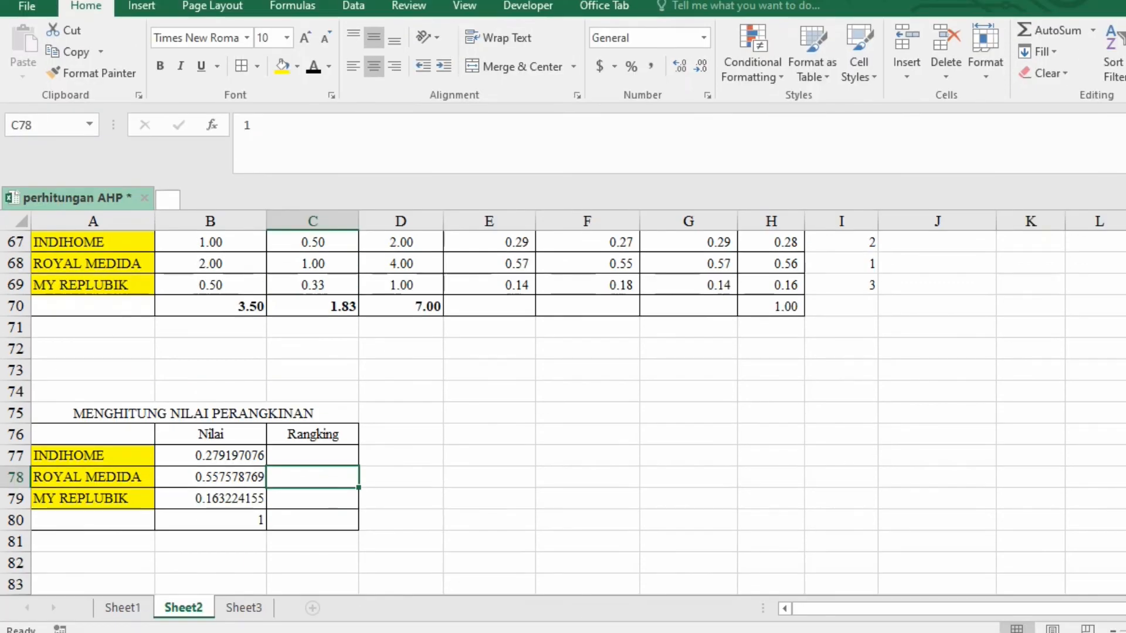
left_click(314, 67)
left_click(313, 456)
left_click(313, 66)
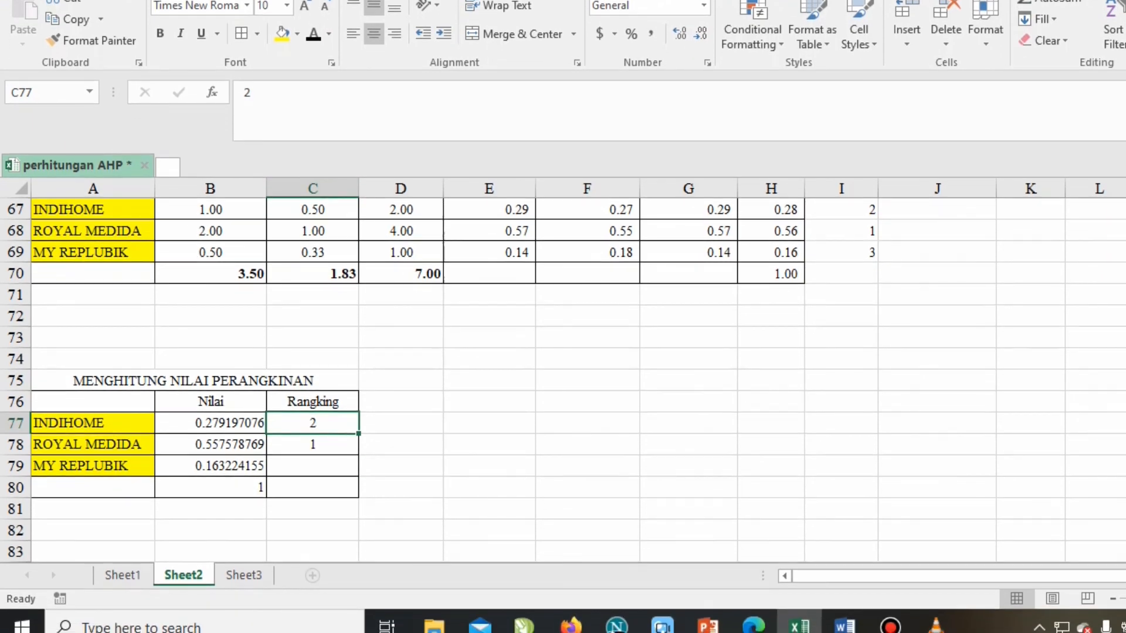
left_click(313, 499)
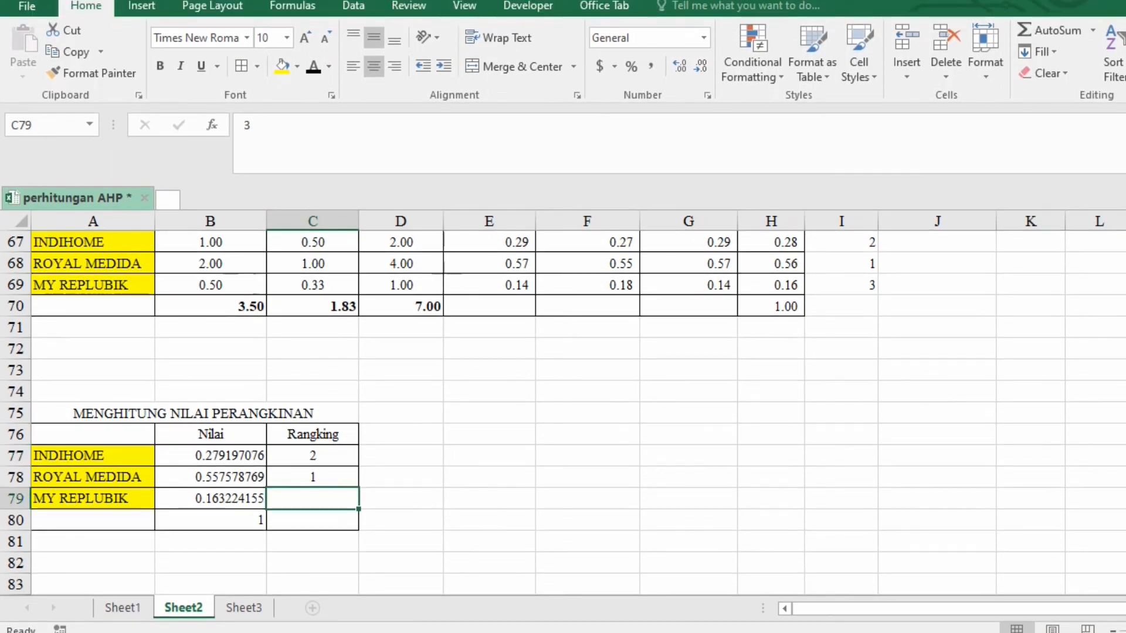
left_click(314, 67)
left_click(489, 435)
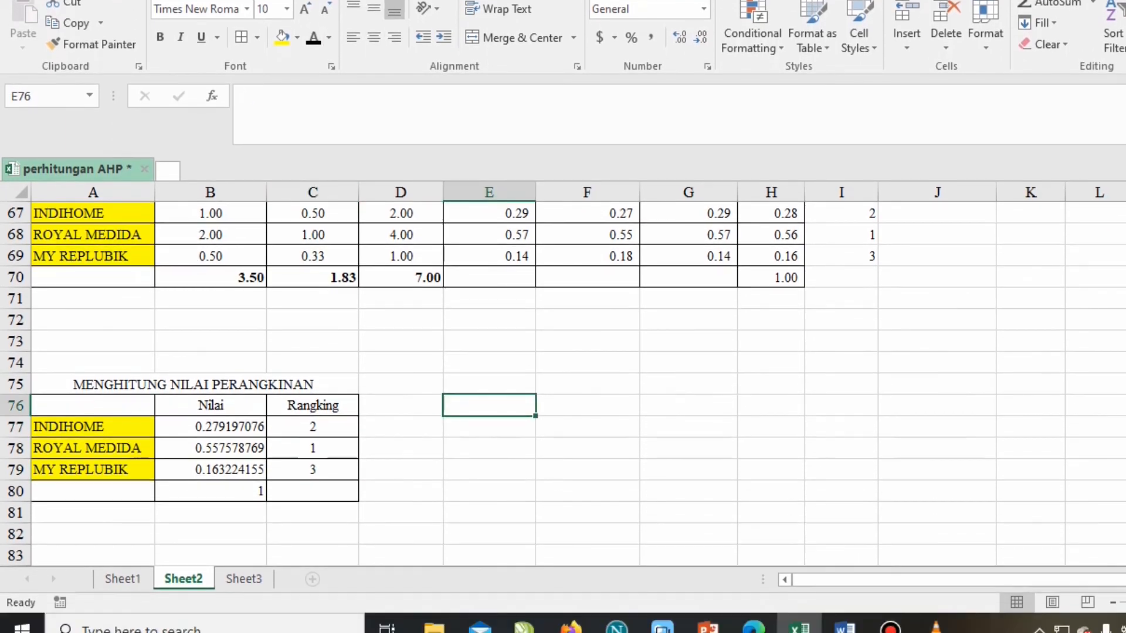
On Sheet1, enter the ranks 1, 2 and 3 below Royal Media, Indihome and My Replubik in B26:D26, and return to Sheet2.
scroll(563, 382, "up", 2)
scroll(563, 381, "down", 2)
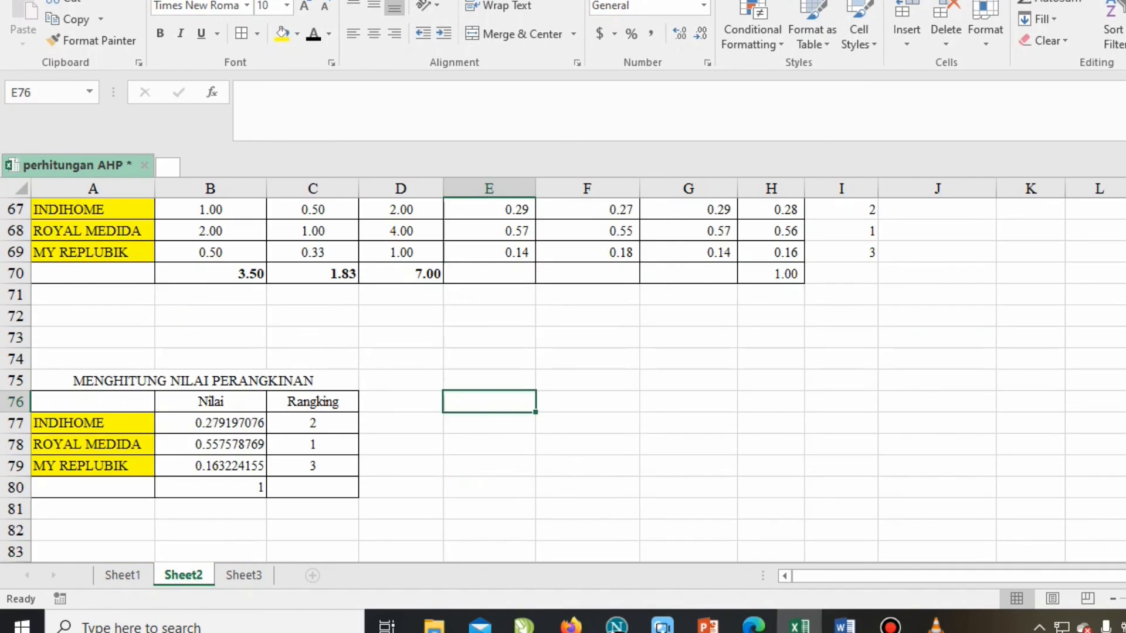
scroll(563, 382, "up", 14)
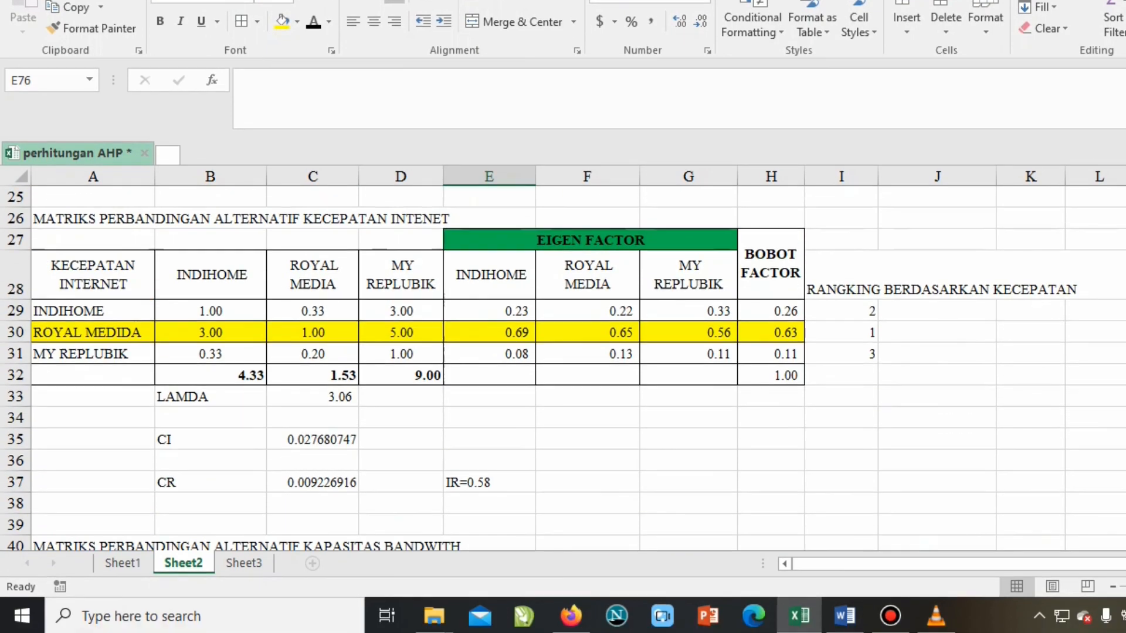
left_click(123, 576)
scroll(563, 370, "down", 8)
scroll(563, 370, "up", 3)
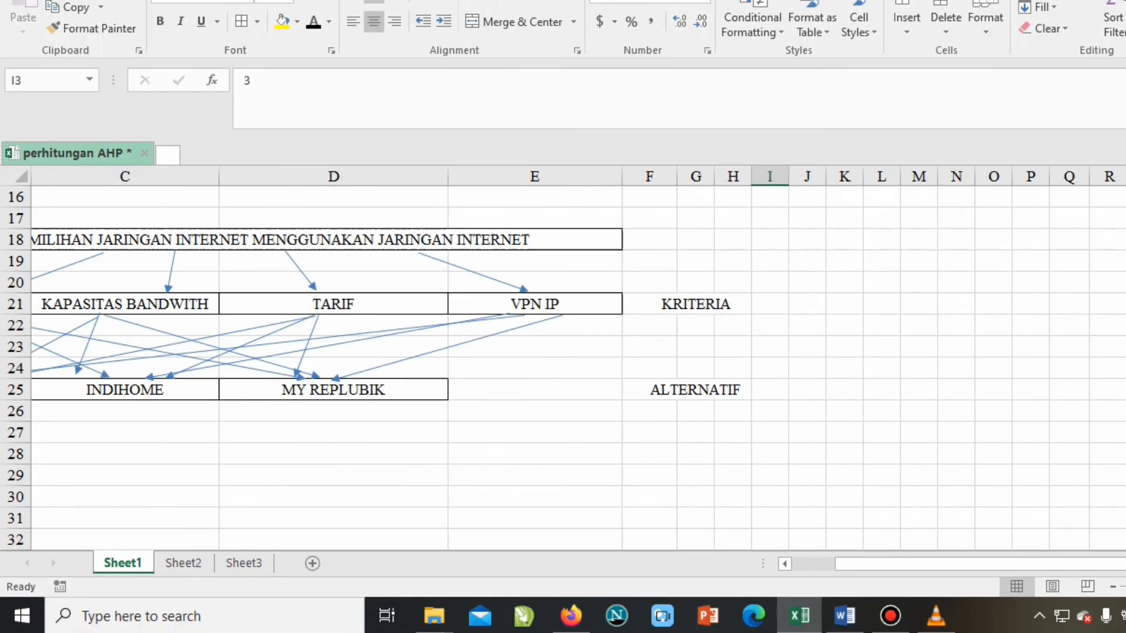
left_click_drag(999, 564, 957, 564)
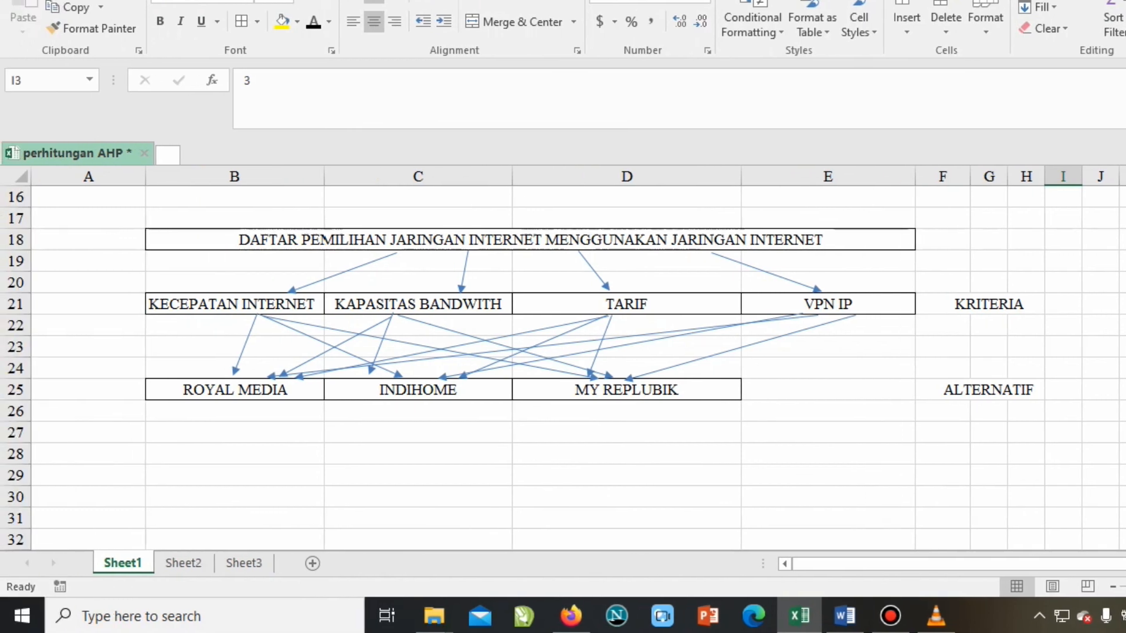
left_click(235, 412)
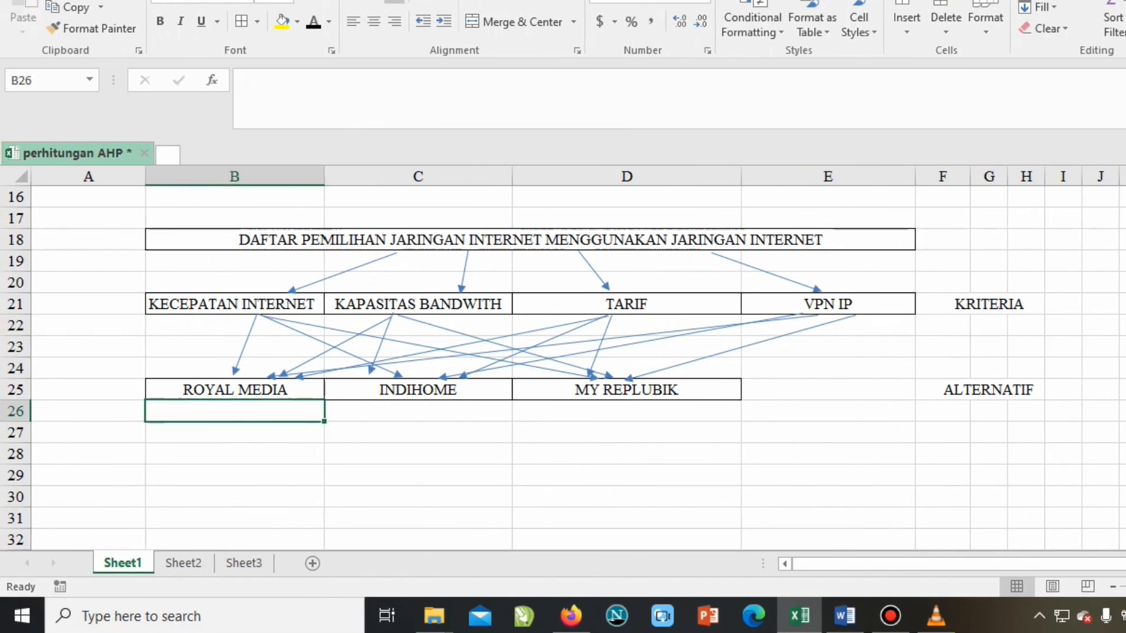
type("1")
key("Return")
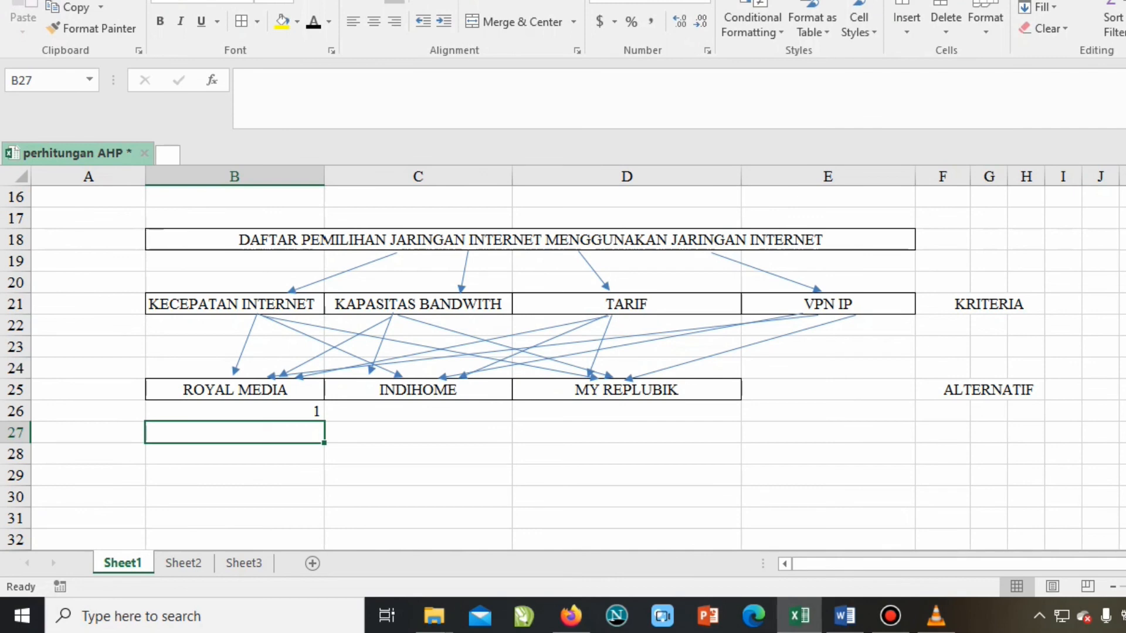
left_click(418, 411)
type("2")
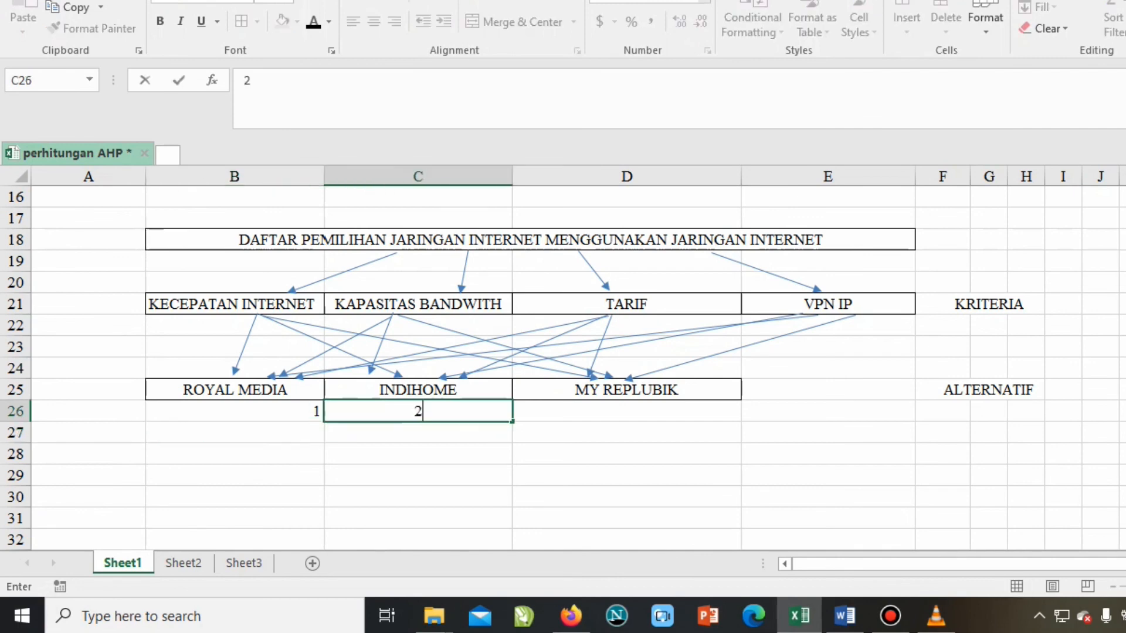
left_click(627, 497)
left_click(627, 411)
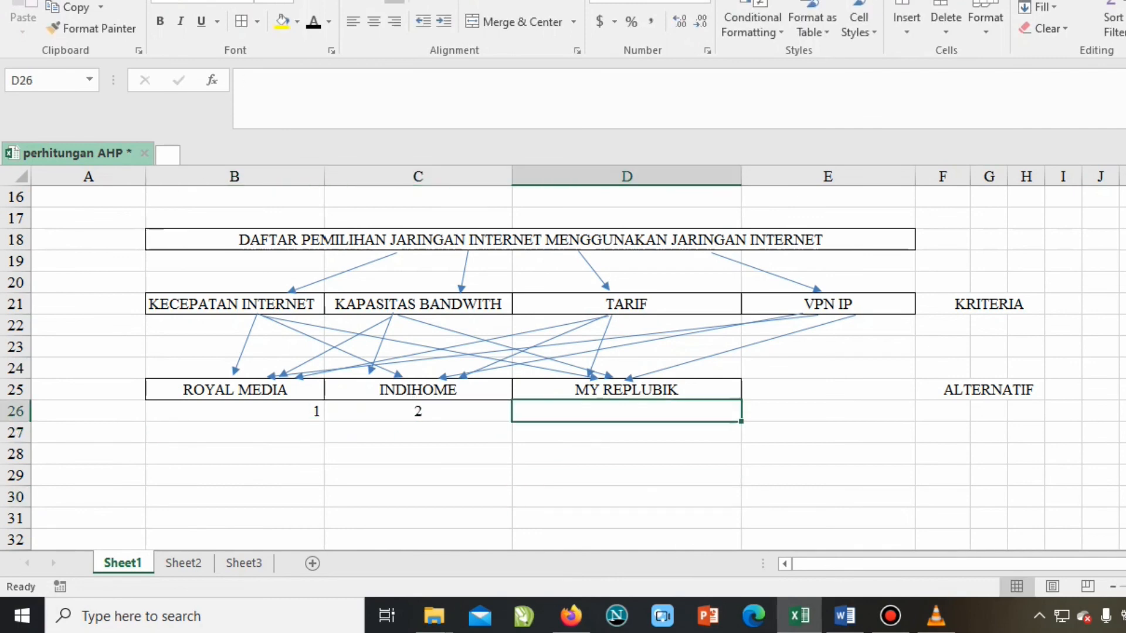
type("3")
left_click(627, 476)
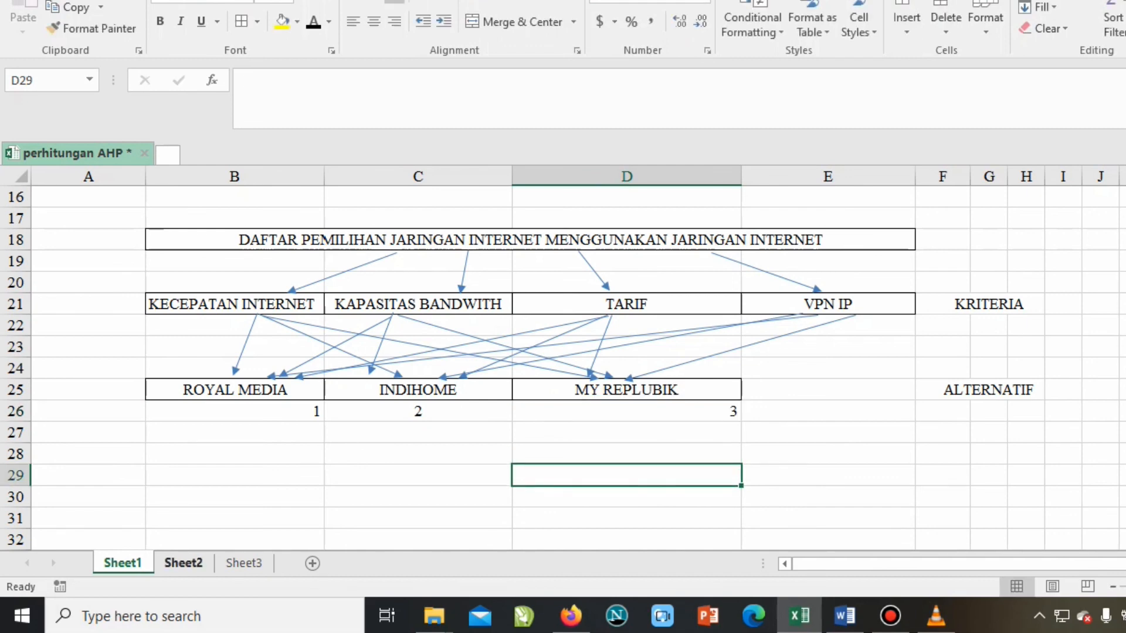
left_click(183, 563)
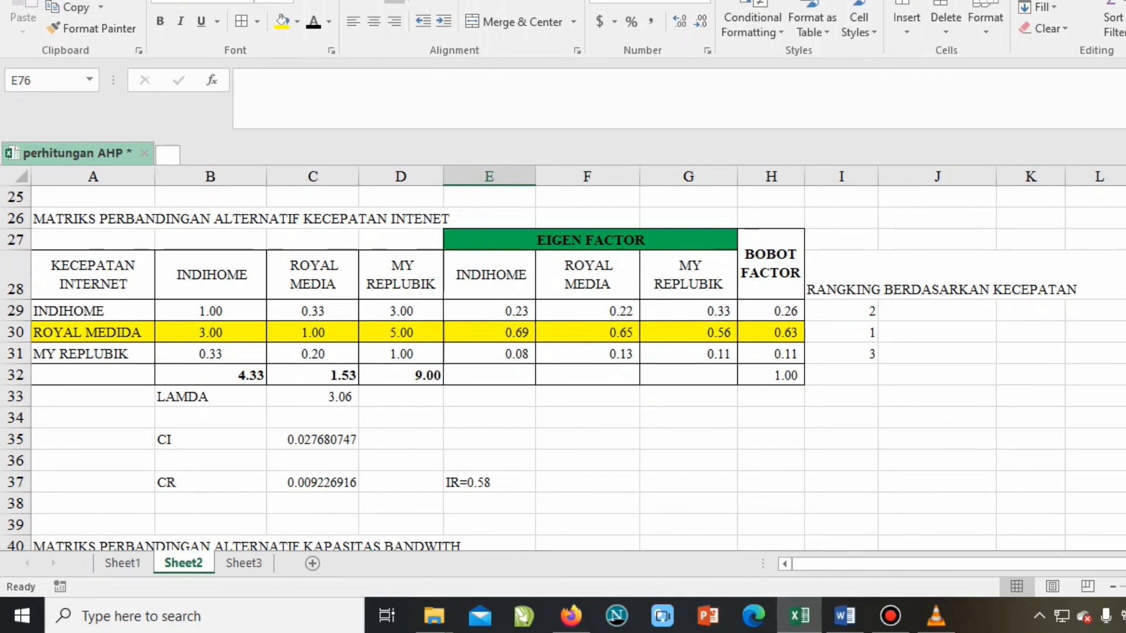